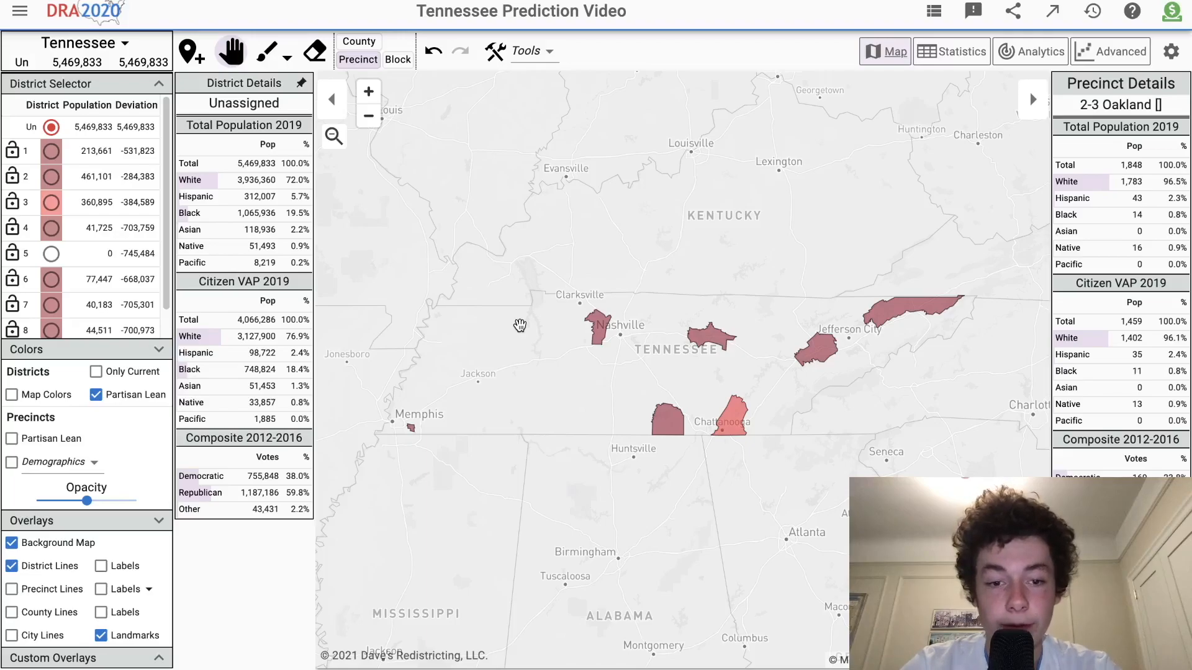
# Review Tennessee's current congressional districts in the Wikipedia district list and the copied 2020 congressional map, focusing on the Memphis area.
pyautogui.scroll(2, 393, 427)
pyautogui.scroll(-2, 392, 428)
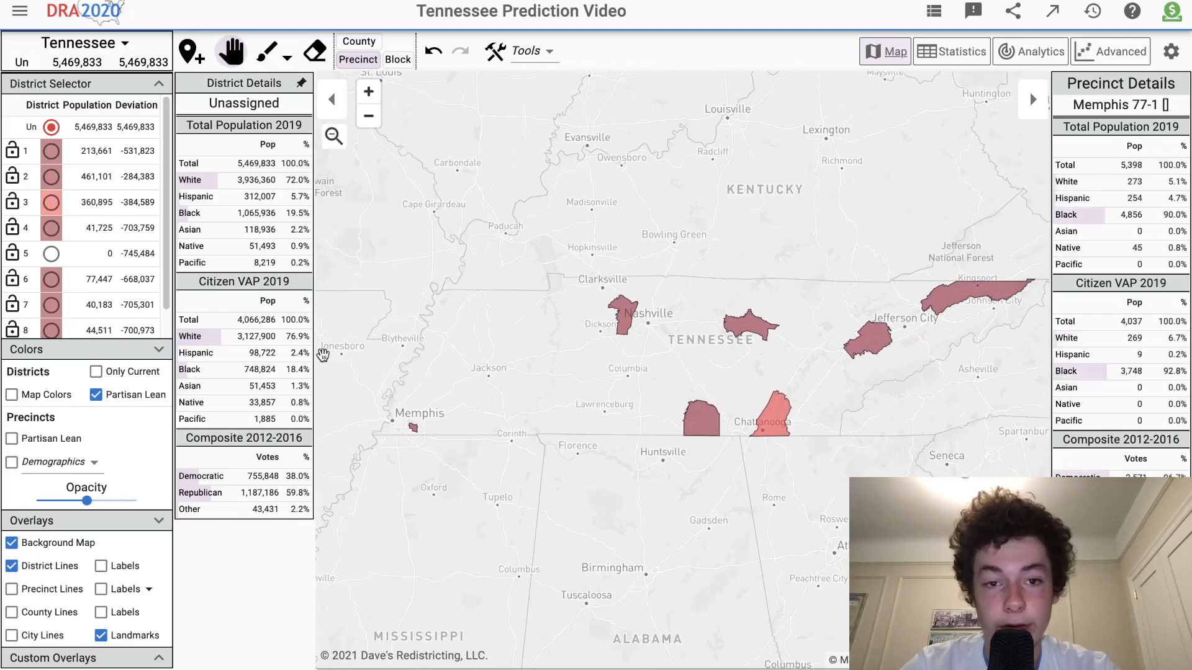
pyautogui.moveTo(606, 342); pyautogui.dragTo(595, 342)
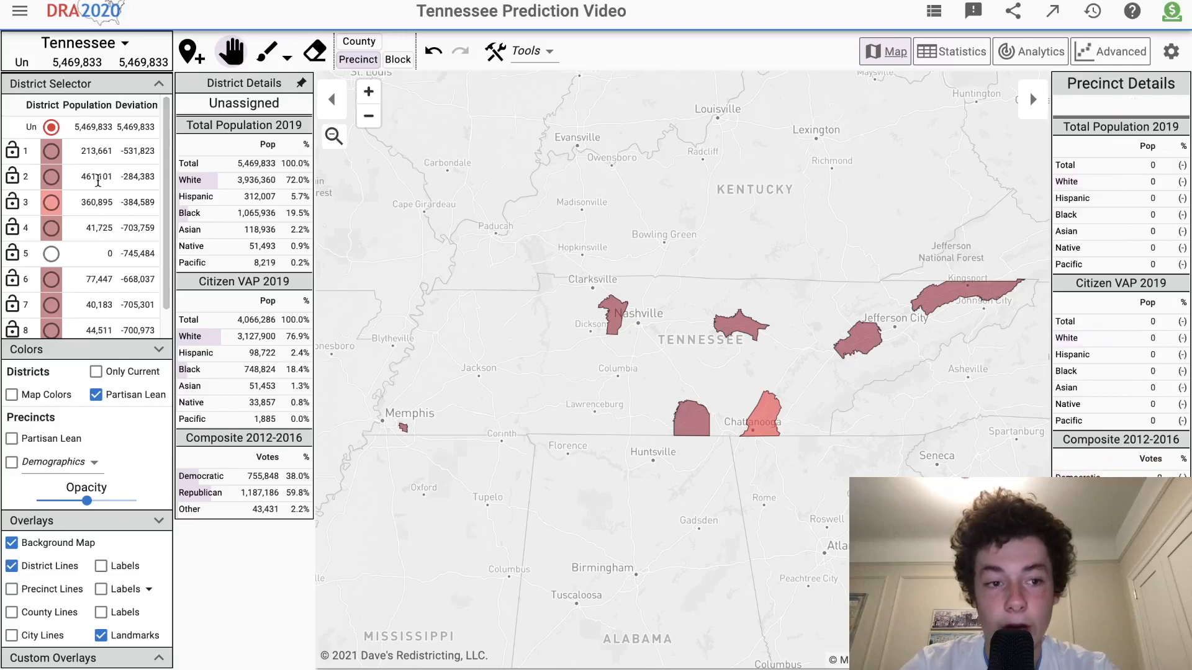
pyautogui.scroll(-1, 98, 181)
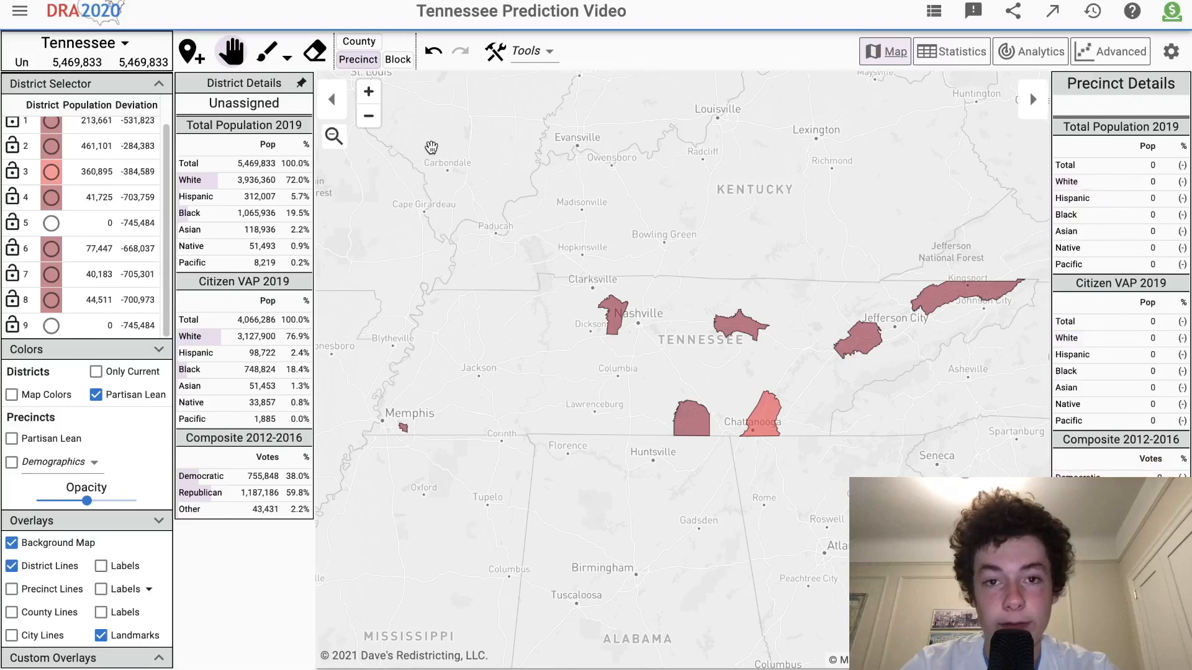
pyautogui.scroll(5, 363, 426)
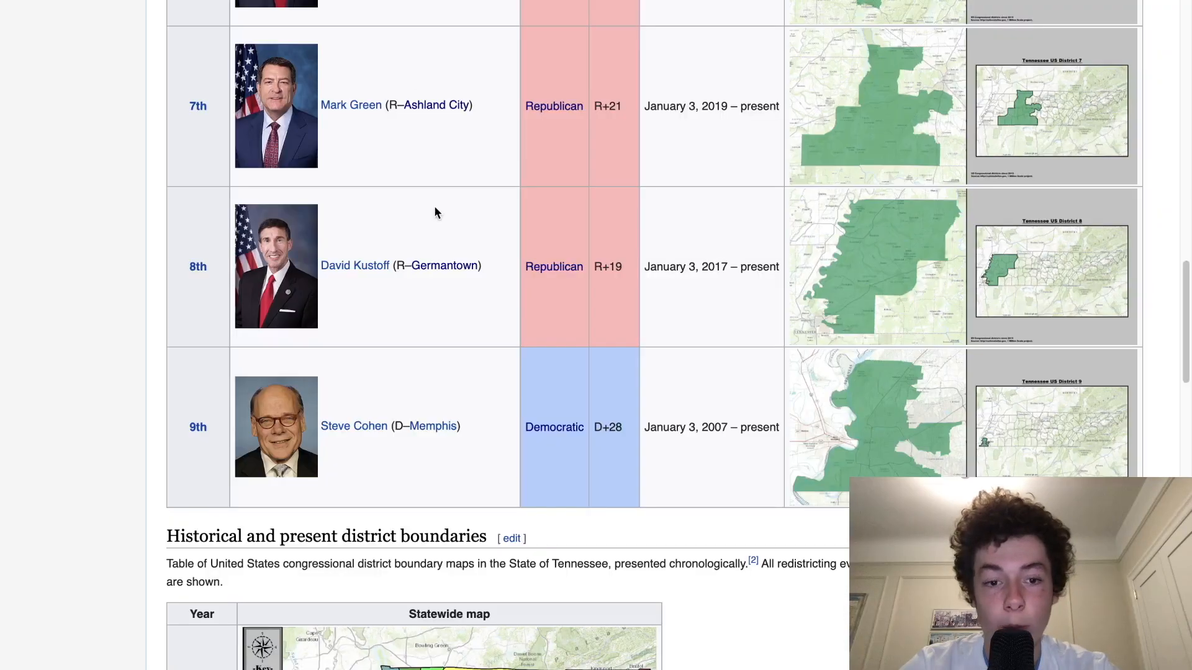
pyautogui.scroll(-1, 434, 206)
pyautogui.scroll(8, 434, 206)
pyautogui.scroll(-8, 435, 211)
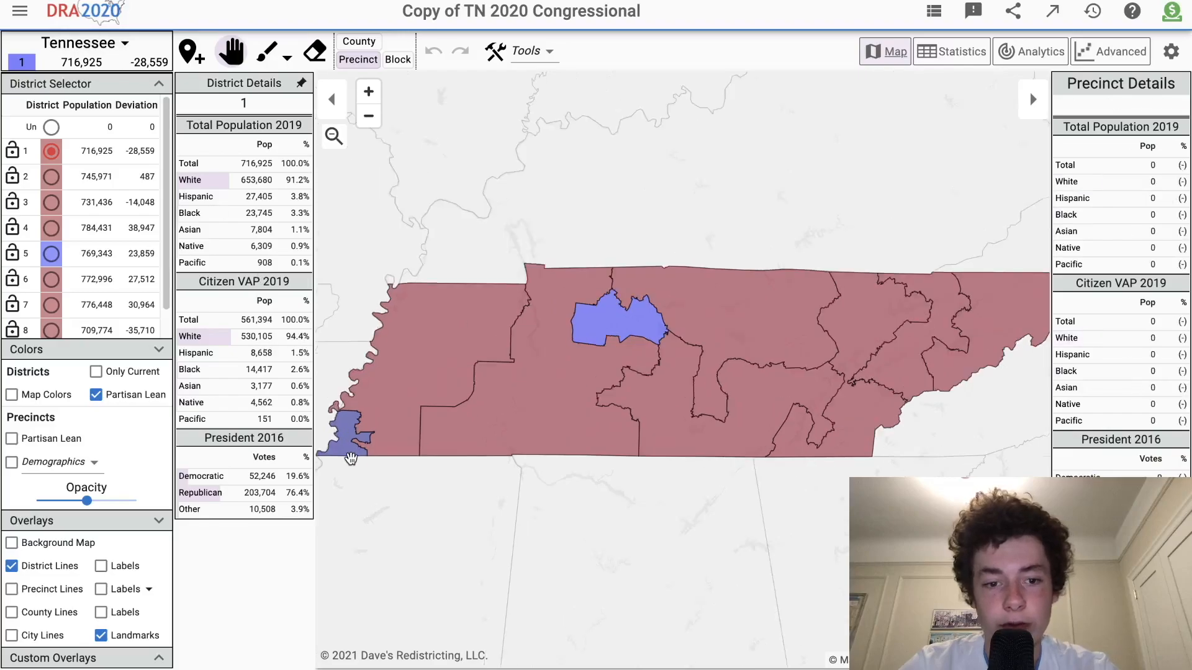
pyautogui.scroll(5, 354, 460)
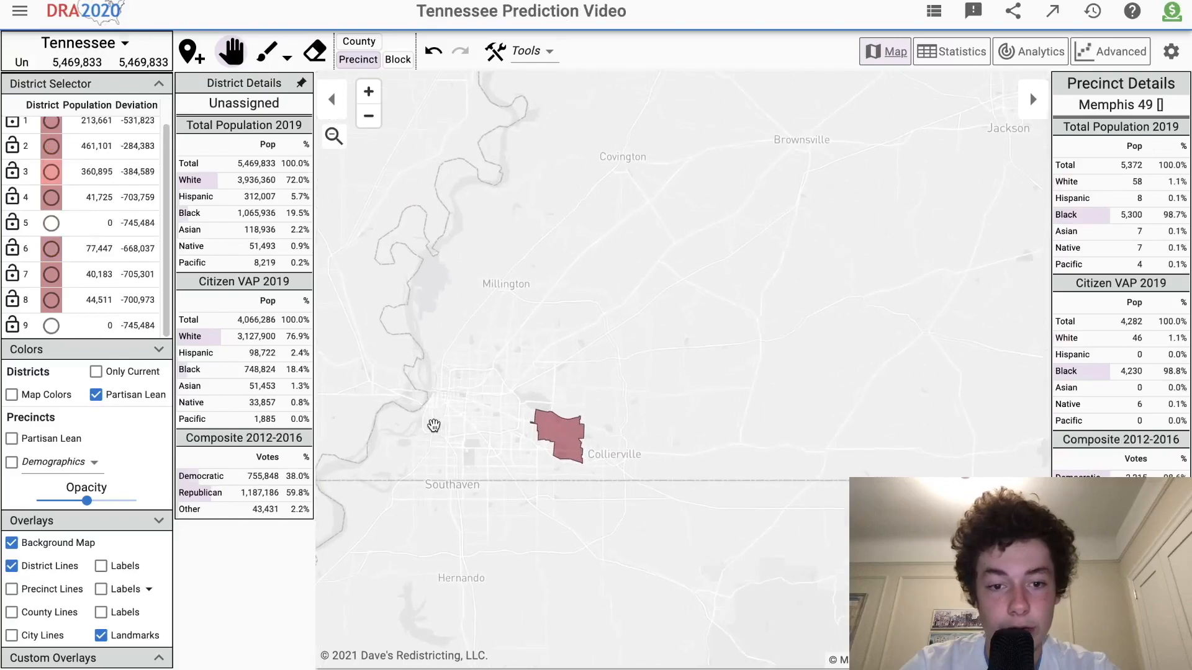
# Make district 9 active and shade the precincts around Memphis by All Minorities.
pyautogui.moveTo(434, 425); pyautogui.dragTo(488, 426)
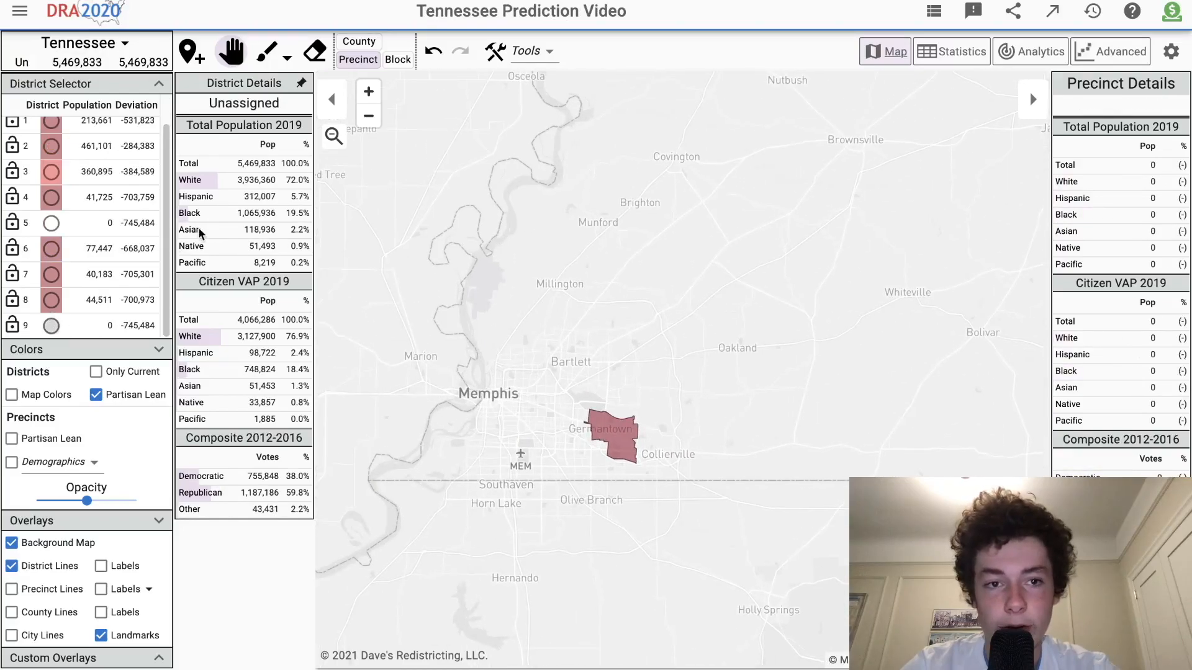
pyautogui.click(51, 326)
pyautogui.click(12, 465)
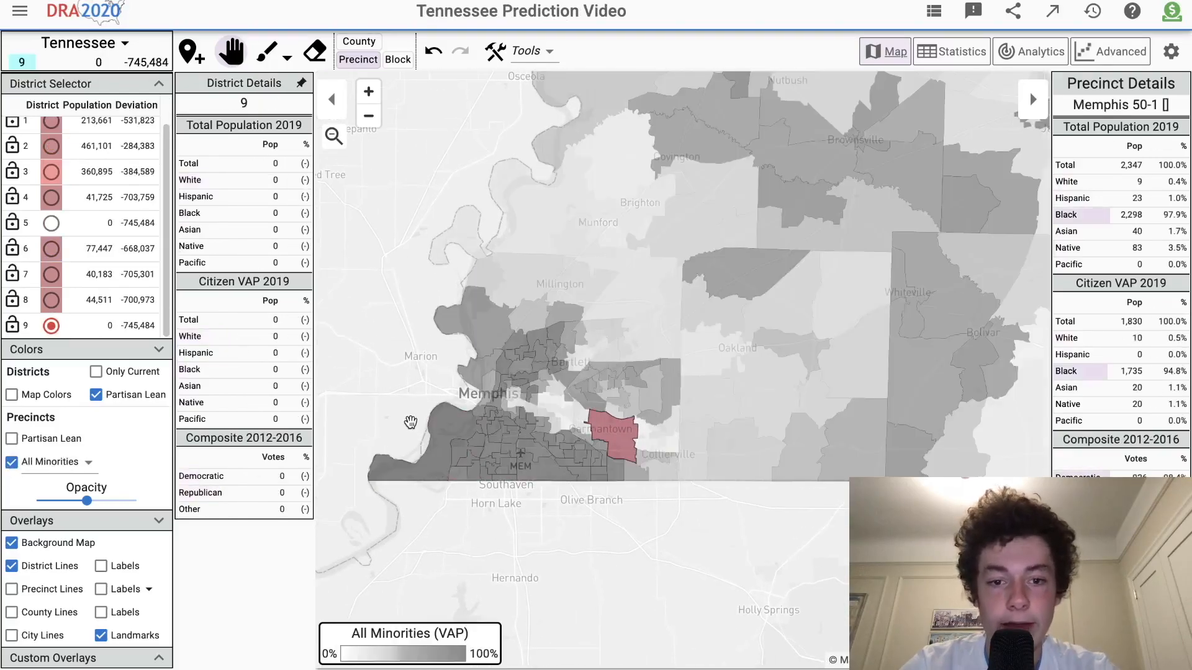
pyautogui.scroll(3, 413, 420)
# Paint the high-minority precincts of Memphis into district 9, from the southern state line up toward Millington.
pyautogui.click(266, 51)
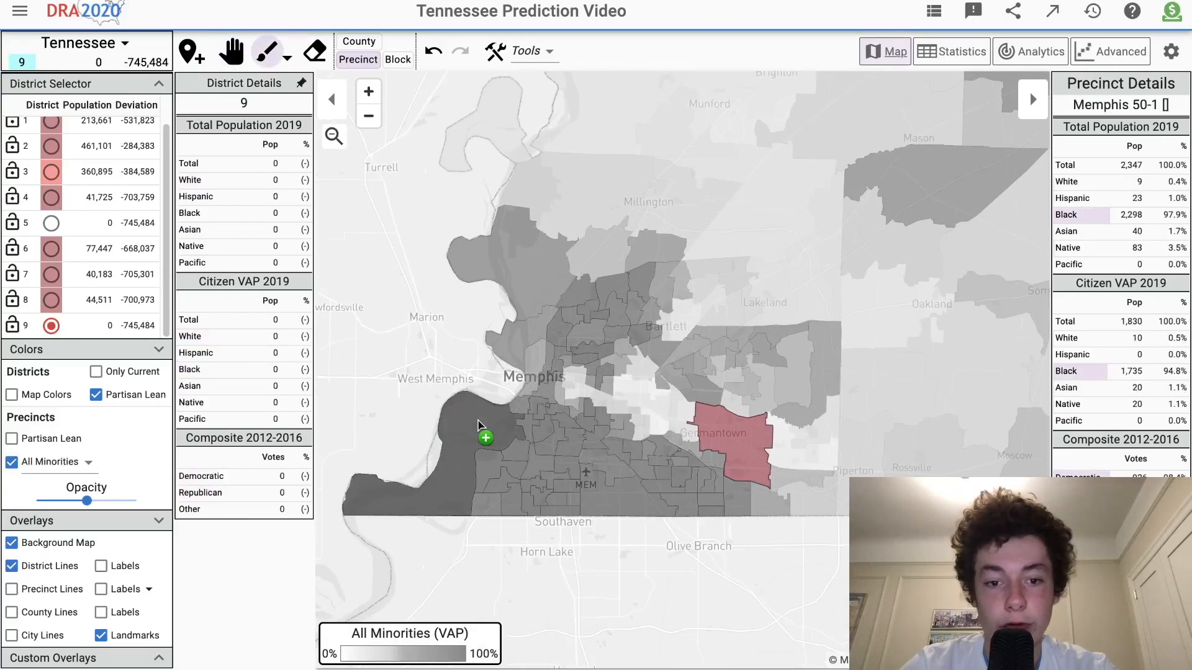
pyautogui.moveTo(517, 458)
pyautogui.mouseDown()
pyautogui.moveTo(524, 472)
pyautogui.moveTo(484, 487)
pyautogui.moveTo(507, 508)
pyautogui.moveTo(670, 491)
pyautogui.moveTo(718, 508)
pyautogui.moveTo(689, 473)
pyautogui.moveTo(712, 473)
pyautogui.moveTo(671, 445)
pyautogui.moveTo(639, 476)
pyautogui.moveTo(651, 478)
pyautogui.moveTo(632, 448)
pyautogui.moveTo(642, 444)
pyautogui.moveTo(563, 475)
pyautogui.moveTo(552, 511)
pyautogui.moveTo(538, 476)
pyautogui.moveTo(550, 486)
pyautogui.moveTo(572, 474)
pyautogui.moveTo(568, 447)
pyautogui.moveTo(590, 426)
pyautogui.moveTo(520, 410)
pyautogui.moveTo(552, 407)
pyautogui.moveTo(522, 414)
pyautogui.moveTo(530, 290)
pyautogui.moveTo(525, 428)
pyautogui.moveTo(582, 329)
pyautogui.moveTo(601, 345)
pyautogui.moveTo(655, 286)
pyautogui.moveTo(579, 293)
pyautogui.moveTo(559, 338)
pyautogui.moveTo(583, 335)
pyautogui.moveTo(586, 360)
pyautogui.moveTo(563, 363)
pyautogui.moveTo(538, 399)
pyautogui.moveTo(559, 394)
pyautogui.moveTo(621, 437)
pyautogui.moveTo(599, 379)
pyautogui.moveTo(645, 327)
pyautogui.moveTo(694, 343)
pyautogui.mouseUp()
pyautogui.scroll(1, 694, 344)
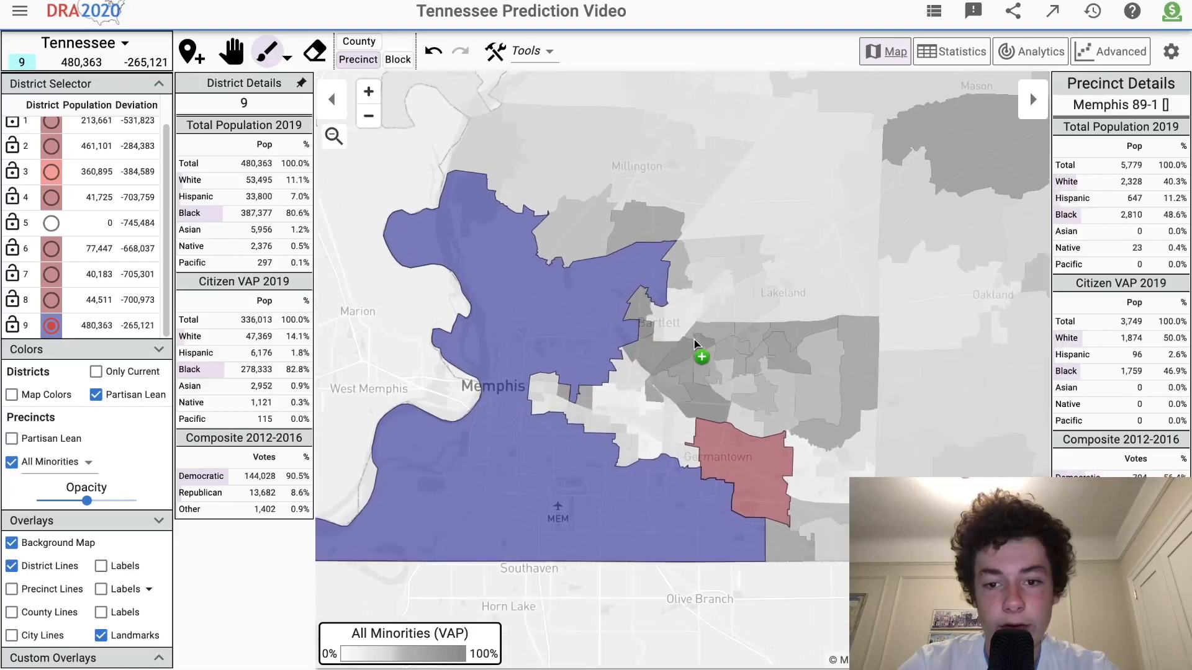
# Show county lines and extend district 9 over the remaining central Memphis, Bartlett-side and eastern precincts north of Germantown.
pyautogui.scroll(-2, 525, 410)
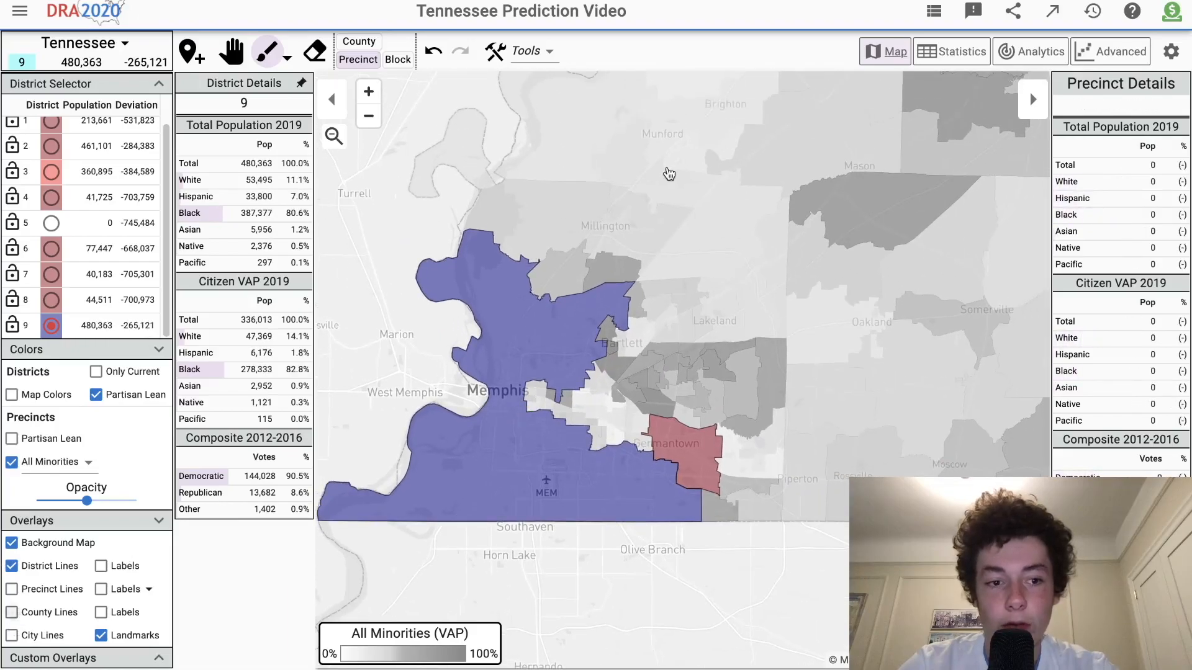
pyautogui.scroll(1, 634, 232)
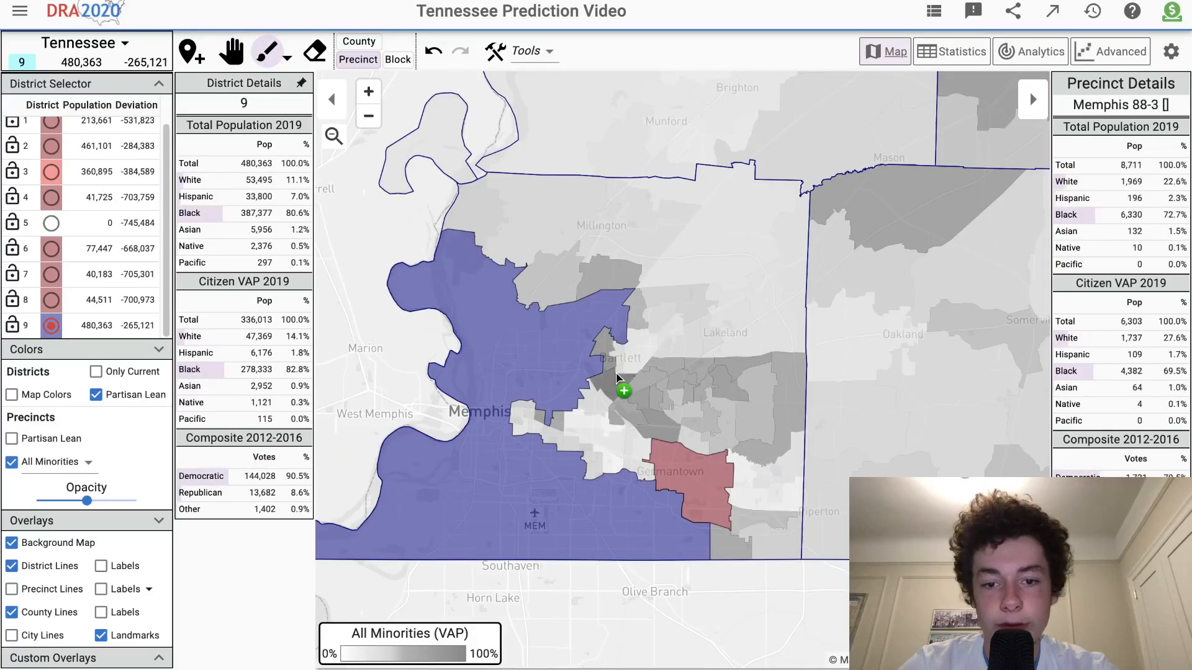
pyautogui.click(615, 382)
pyautogui.moveTo(533, 421)
pyautogui.mouseDown()
pyautogui.moveTo(546, 437)
pyautogui.moveTo(517, 415)
pyautogui.moveTo(600, 340)
pyautogui.moveTo(607, 312)
pyautogui.moveTo(584, 282)
pyautogui.moveTo(541, 298)
pyautogui.moveTo(636, 313)
pyautogui.moveTo(602, 365)
pyautogui.moveTo(608, 396)
pyautogui.moveTo(658, 397)
pyautogui.moveTo(664, 373)
pyautogui.moveTo(683, 380)
pyautogui.moveTo(682, 400)
pyautogui.moveTo(641, 406)
pyautogui.moveTo(704, 393)
pyautogui.moveTo(692, 439)
pyautogui.moveTo(764, 372)
pyautogui.moveTo(756, 419)
pyautogui.moveTo(774, 435)
pyautogui.moveTo(784, 380)
pyautogui.moveTo(747, 396)
pyautogui.moveTo(584, 407)
pyautogui.moveTo(560, 394)
pyautogui.moveTo(565, 458)
pyautogui.moveTo(598, 417)
pyautogui.moveTo(589, 478)
pyautogui.moveTo(601, 449)
pyautogui.moveTo(614, 470)
pyautogui.mouseUp()
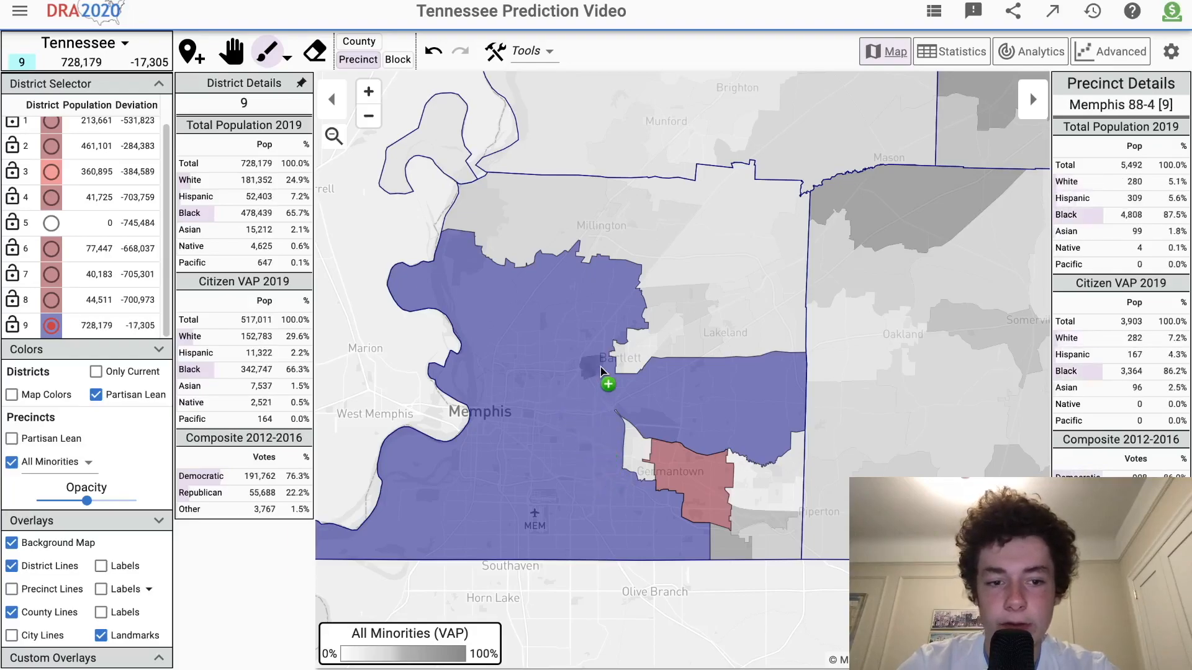
pyautogui.moveTo(621, 370); pyautogui.dragTo(633, 348)
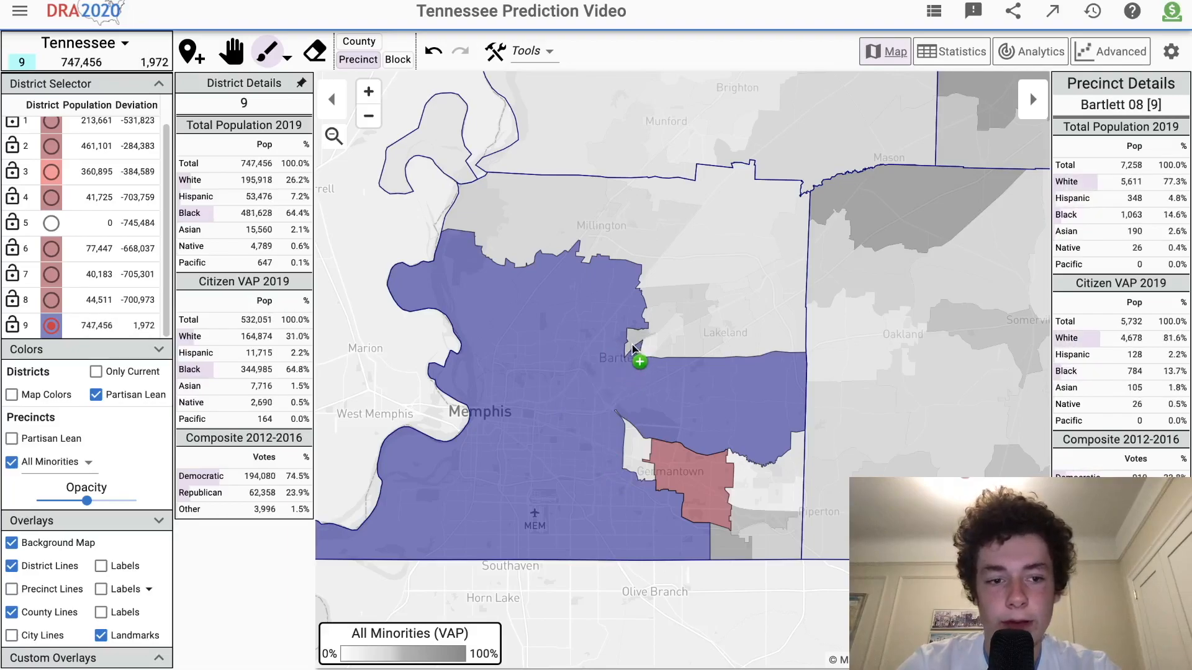
# Unassign the precinct at the far eastern end of district 9, northeast of Germantown.
pyautogui.scroll(2, 49, 141)
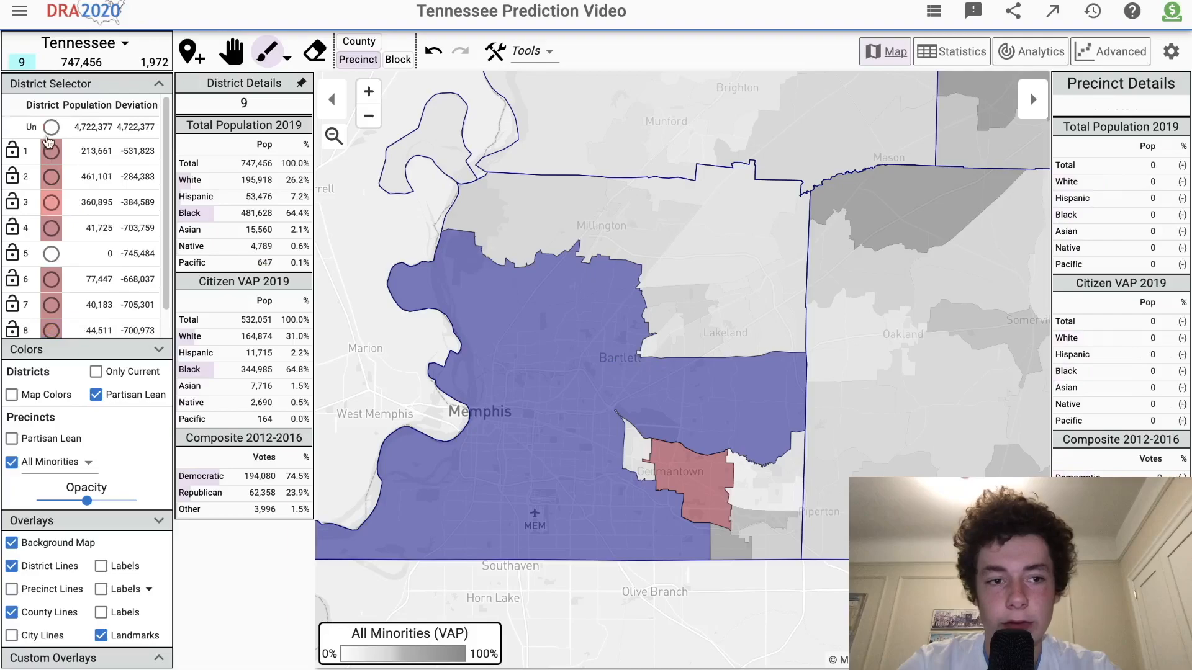
pyautogui.click(50, 127)
pyautogui.scroll(-2, 48, 141)
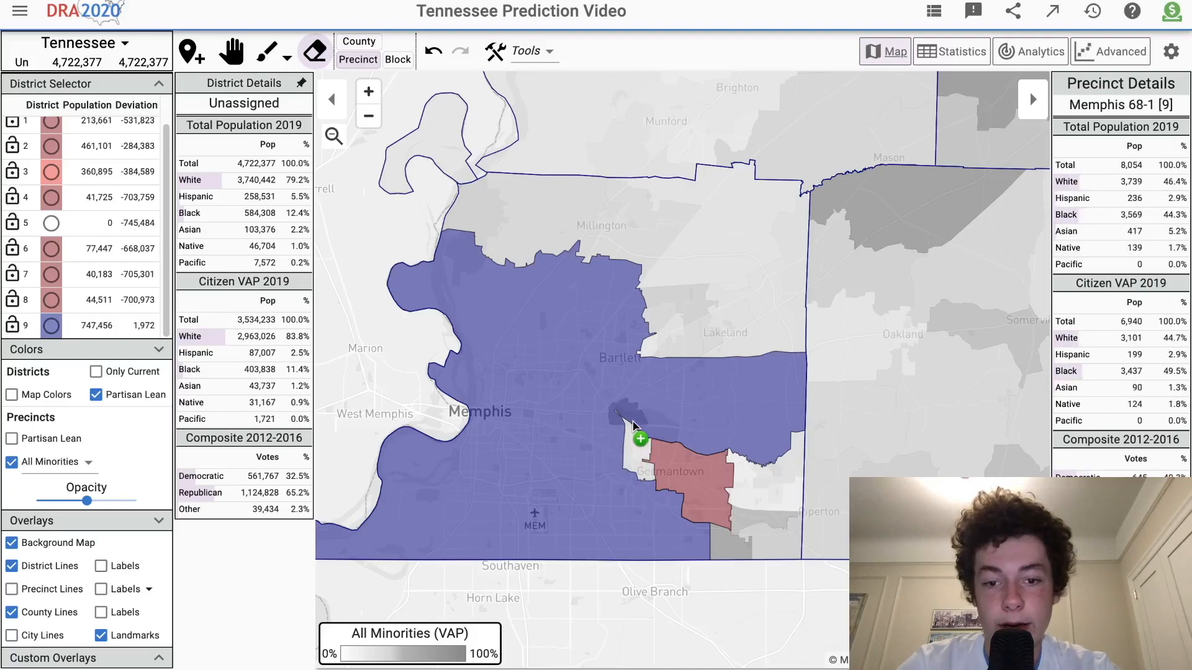
pyautogui.click(760, 458)
pyautogui.scroll(-1, 641, 490)
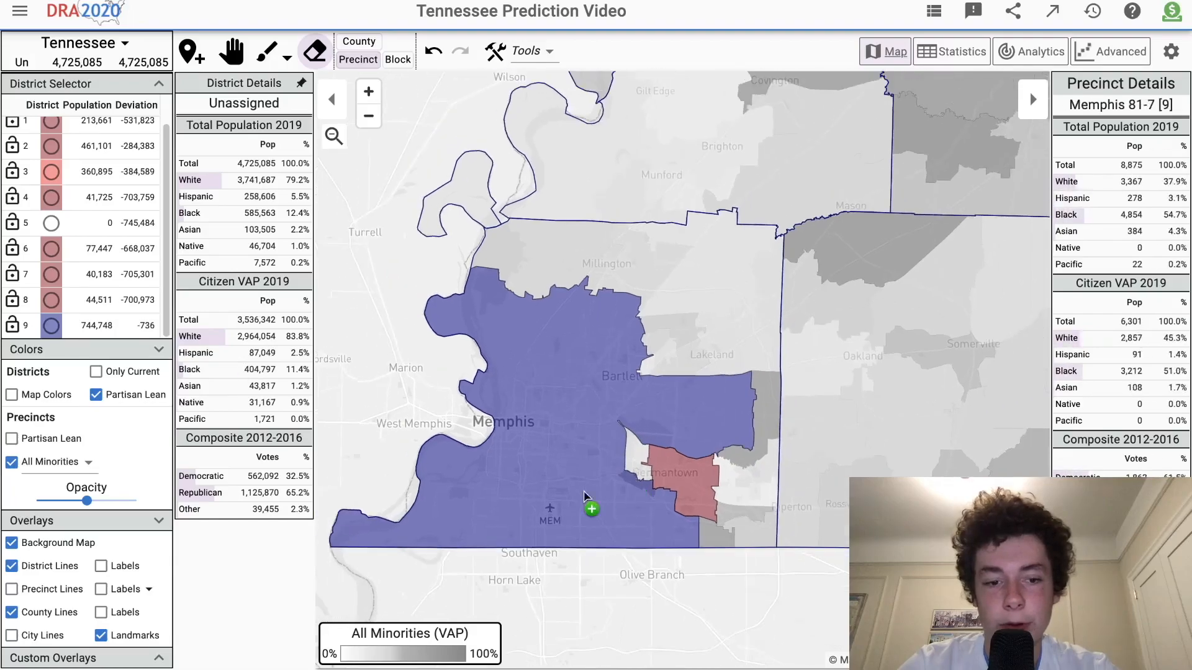
# Hide the county lines, stop erasing, and lock district 9 with it as the active district.
pyautogui.click(46, 606)
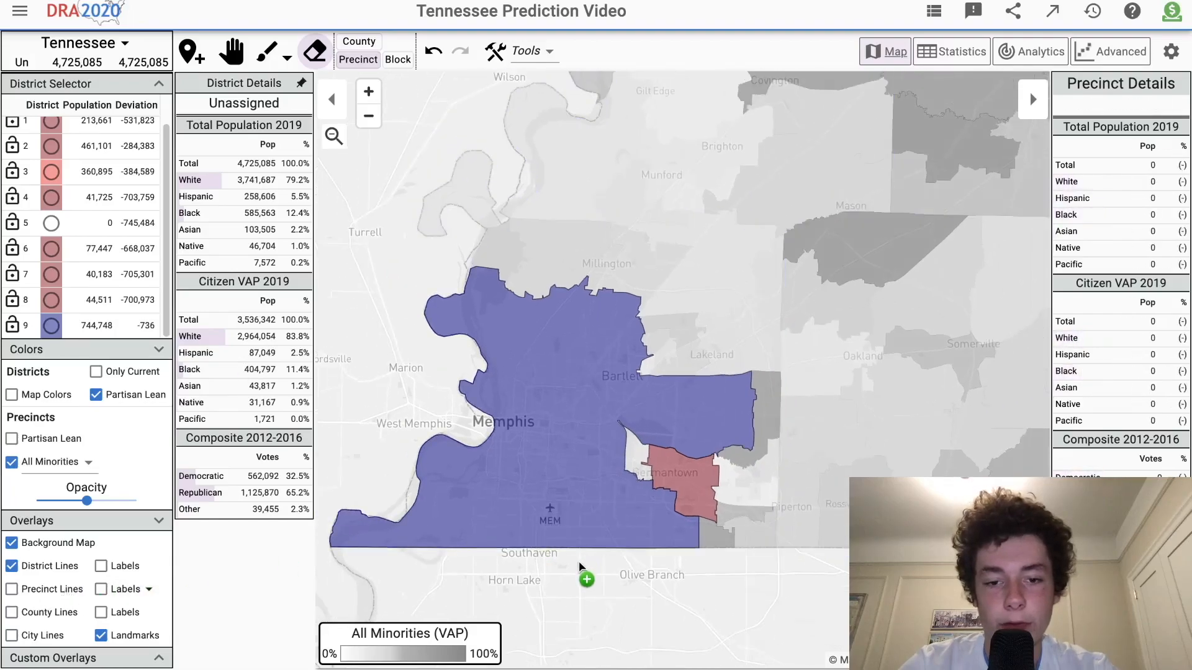
pyautogui.press('Escape')
pyautogui.scroll(-5, 526, 448)
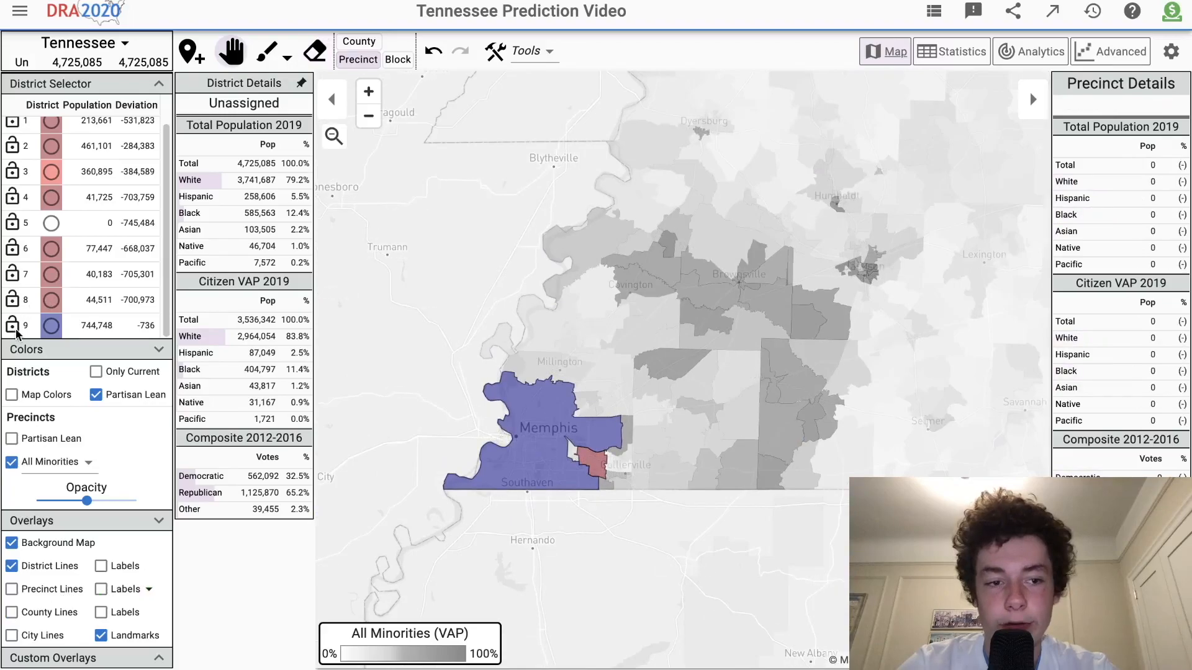
pyautogui.click(59, 333)
pyautogui.scroll(-2, 503, 459)
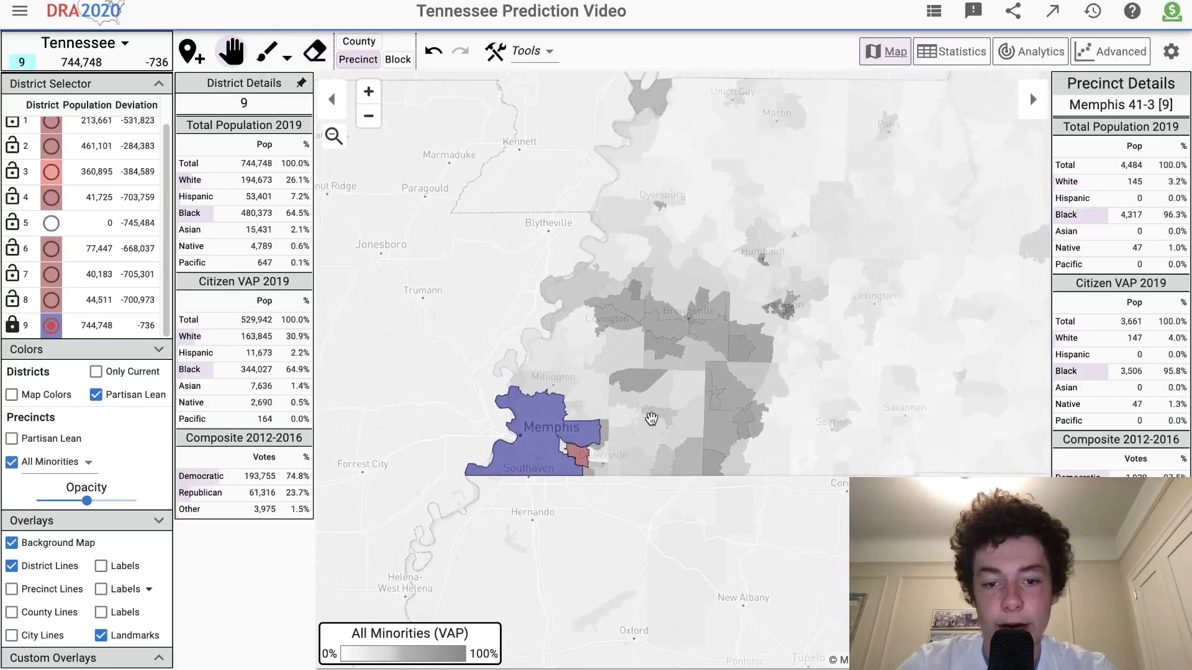
pyautogui.scroll(-2, 503, 459)
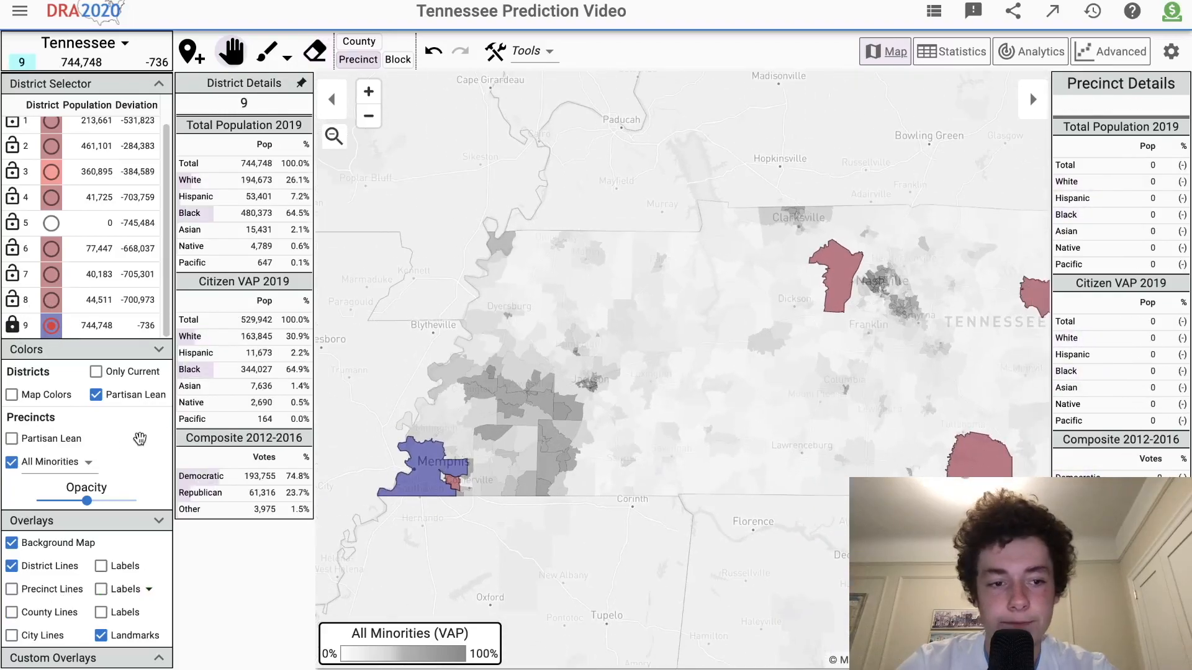
# Shade the precincts by partisan lean instead of minorities and color the districts with map colors.
pyautogui.click(11, 439)
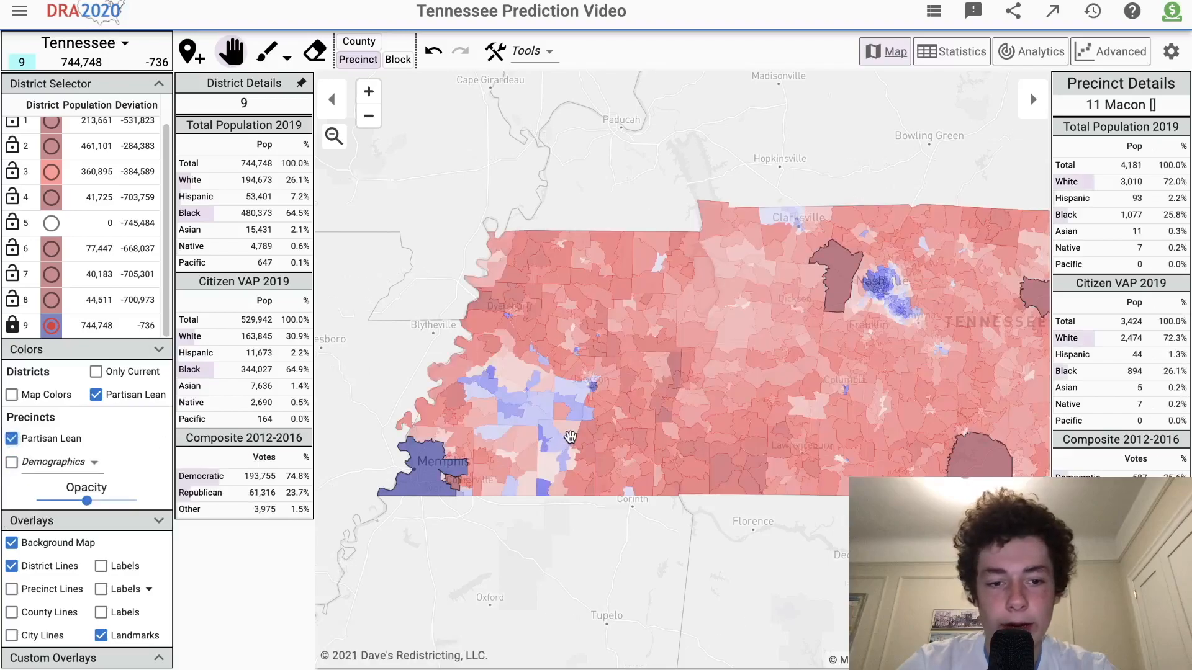
pyautogui.scroll(-1, 531, 477)
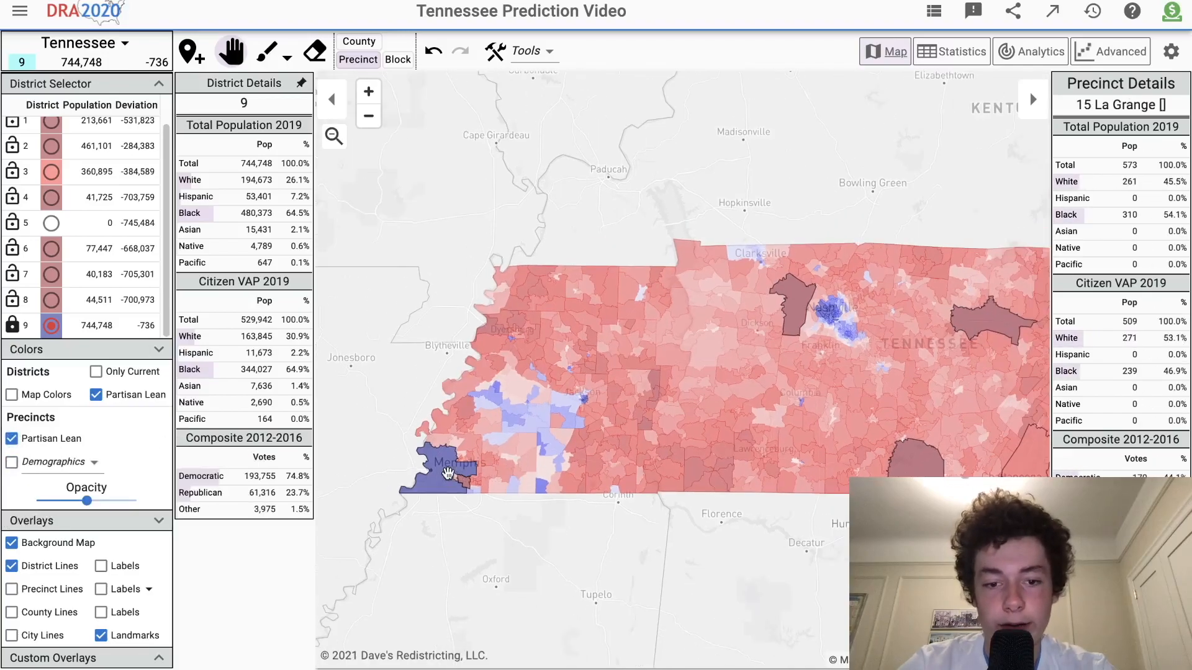
pyautogui.scroll(2, 445, 475)
pyautogui.scroll(1, 445, 475)
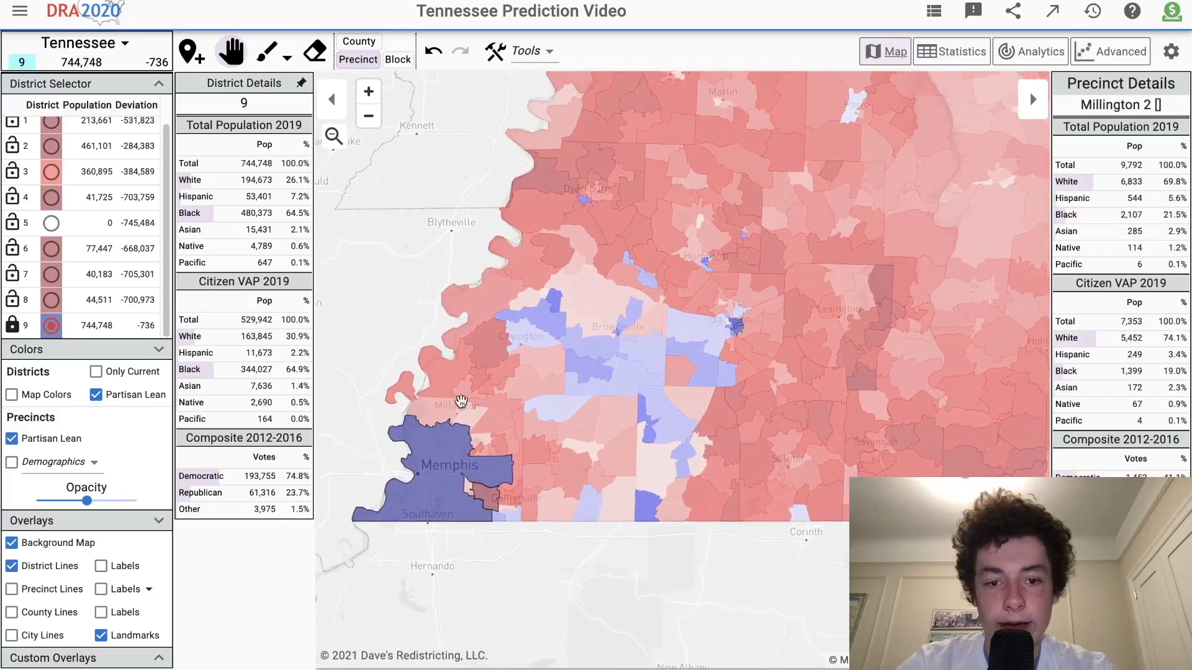
pyautogui.click(11, 395)
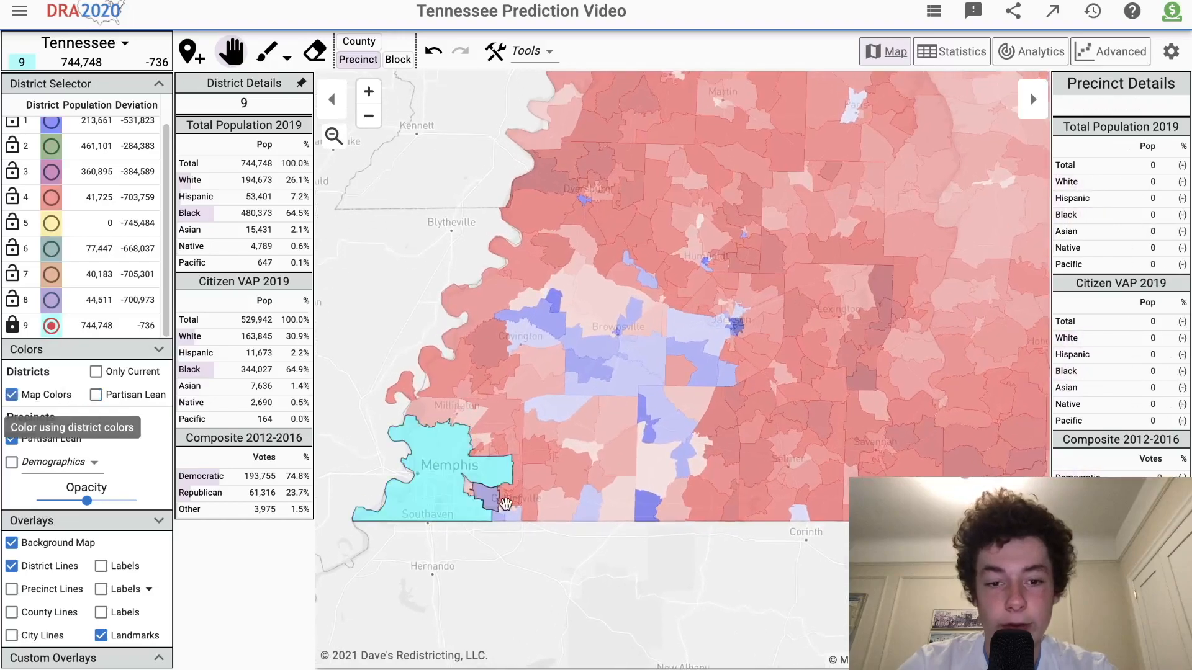
# Compare district 8 with the reference maps and paint the western counties around Memphis, including Gibson and Haywood, into it as whole counties.
pyautogui.click(53, 300)
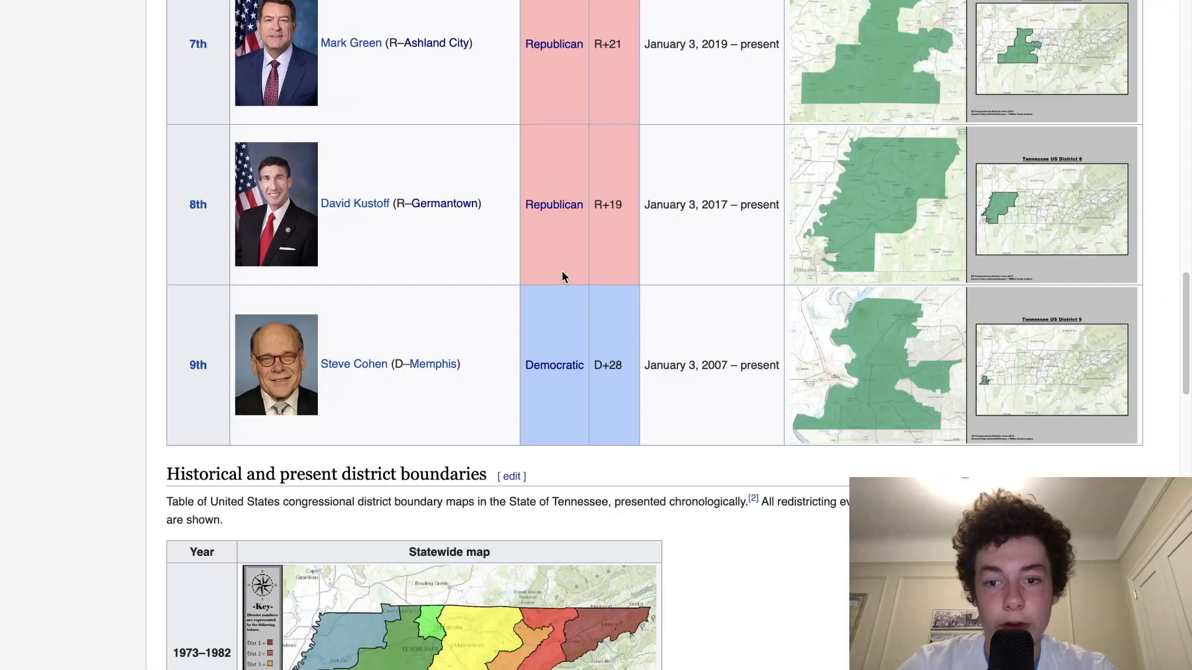
pyautogui.scroll(2, 561, 273)
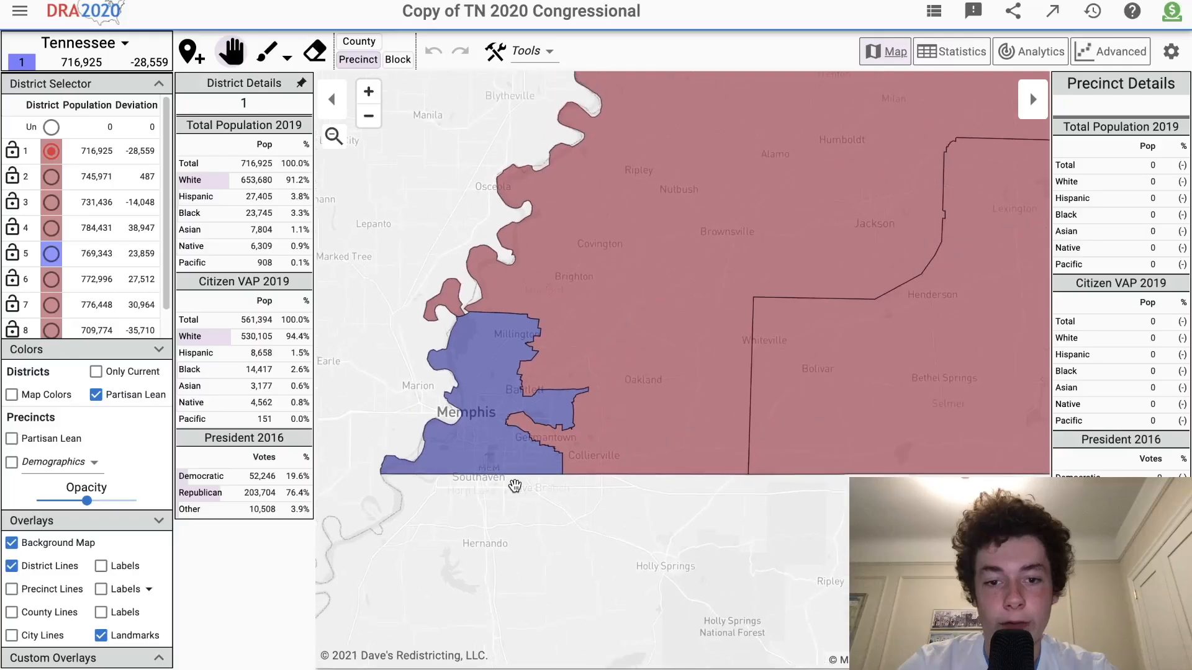
pyautogui.scroll(-1, 515, 486)
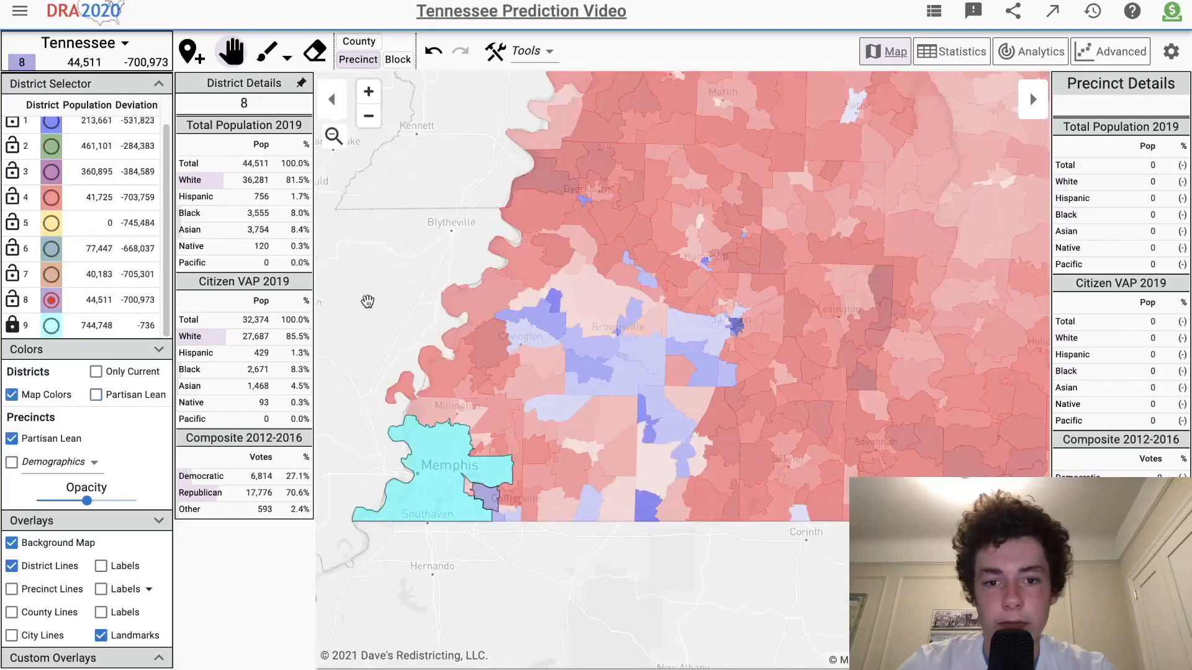
pyautogui.scroll(-2, 395, 367)
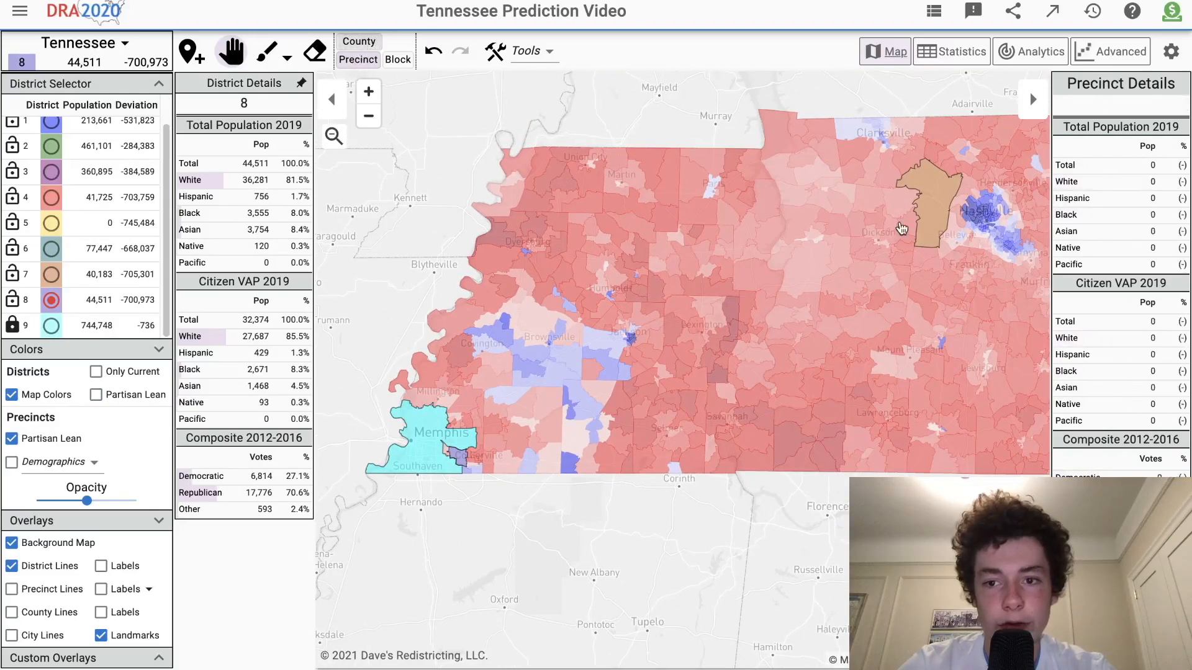
pyautogui.moveTo(511, 240)
pyautogui.mouseDown()
pyautogui.moveTo(516, 170)
pyautogui.moveTo(468, 338)
pyautogui.moveTo(464, 442)
pyautogui.mouseUp()
pyautogui.moveTo(527, 407)
pyautogui.mouseDown()
pyautogui.moveTo(534, 326)
pyautogui.moveTo(474, 365)
pyautogui.moveTo(626, 217)
pyautogui.moveTo(560, 443)
pyautogui.moveTo(602, 355)
pyautogui.moveTo(602, 258)
pyautogui.moveTo(558, 366)
pyautogui.mouseUp()
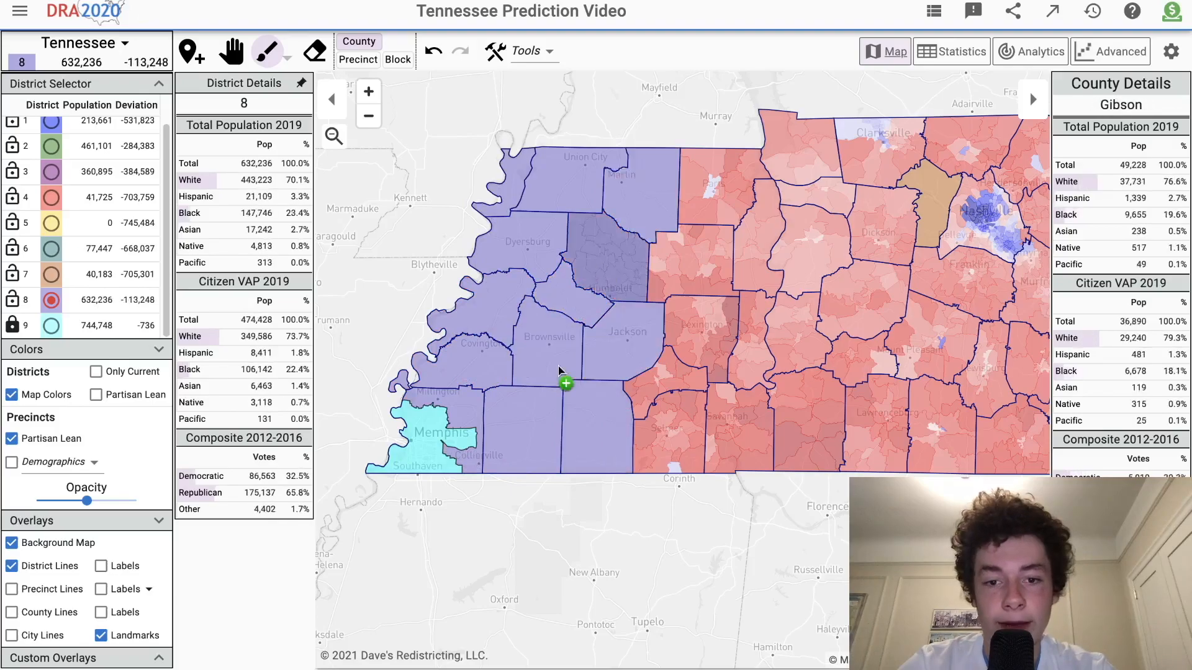
pyautogui.scroll(-3, 557, 520)
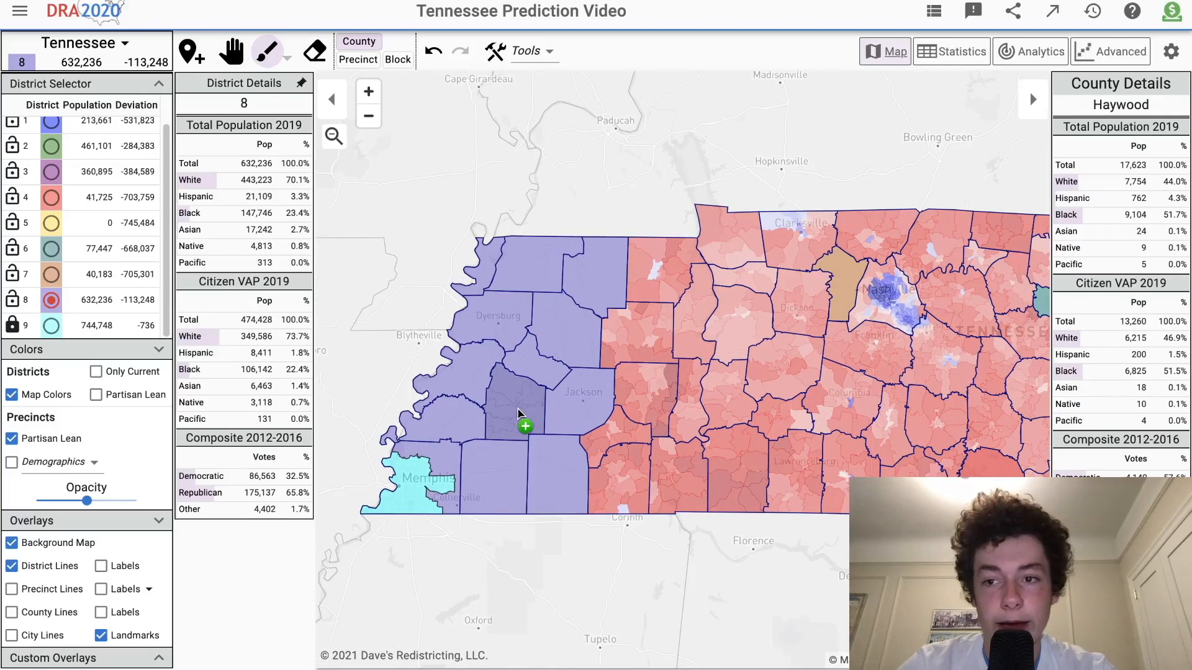
# Add McNairy, Carroll and the adjoining counties east of Jackson, up to the Kentucky border, to district 8.
pyautogui.moveTo(619, 458); pyautogui.dragTo(614, 422)
pyautogui.moveTo(623, 381); pyautogui.dragTo(627, 348)
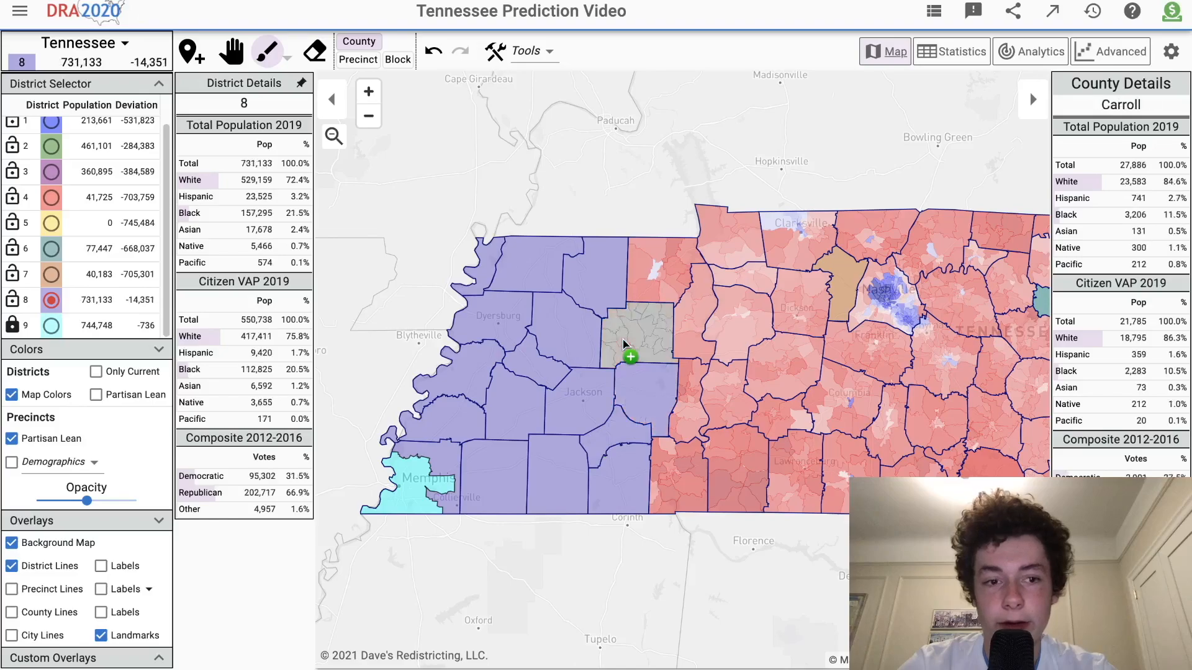
pyautogui.click(650, 267)
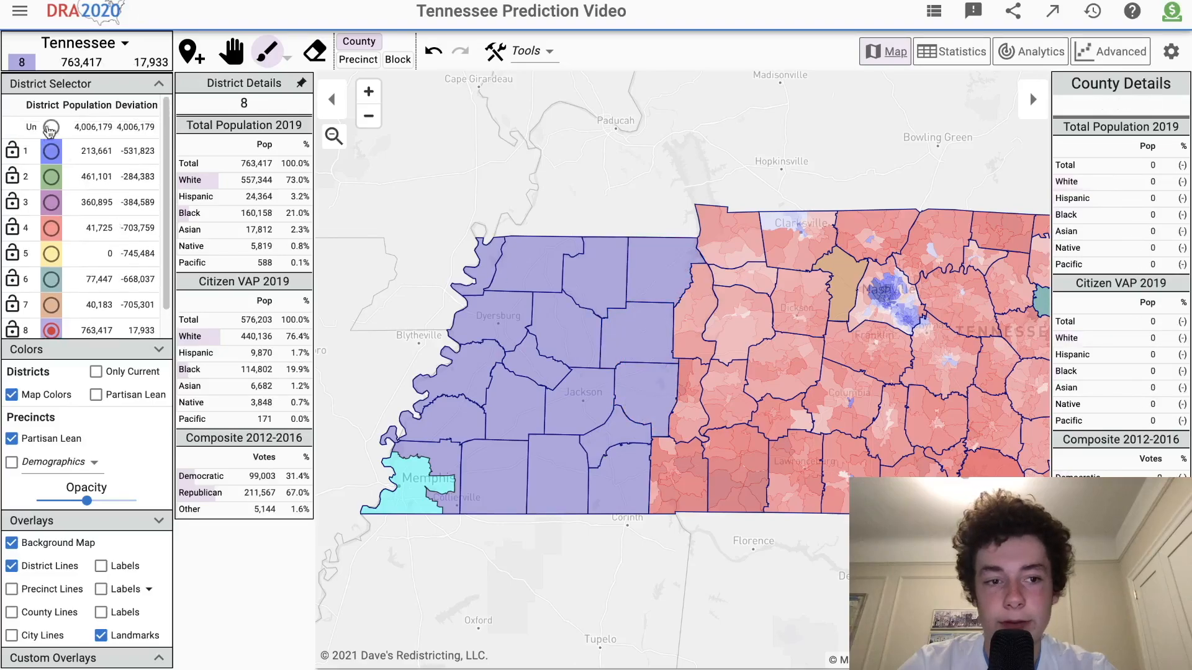
# Unassign the county directly east of Jackson from district 8 and make district 8 active again.
pyautogui.click(49, 132)
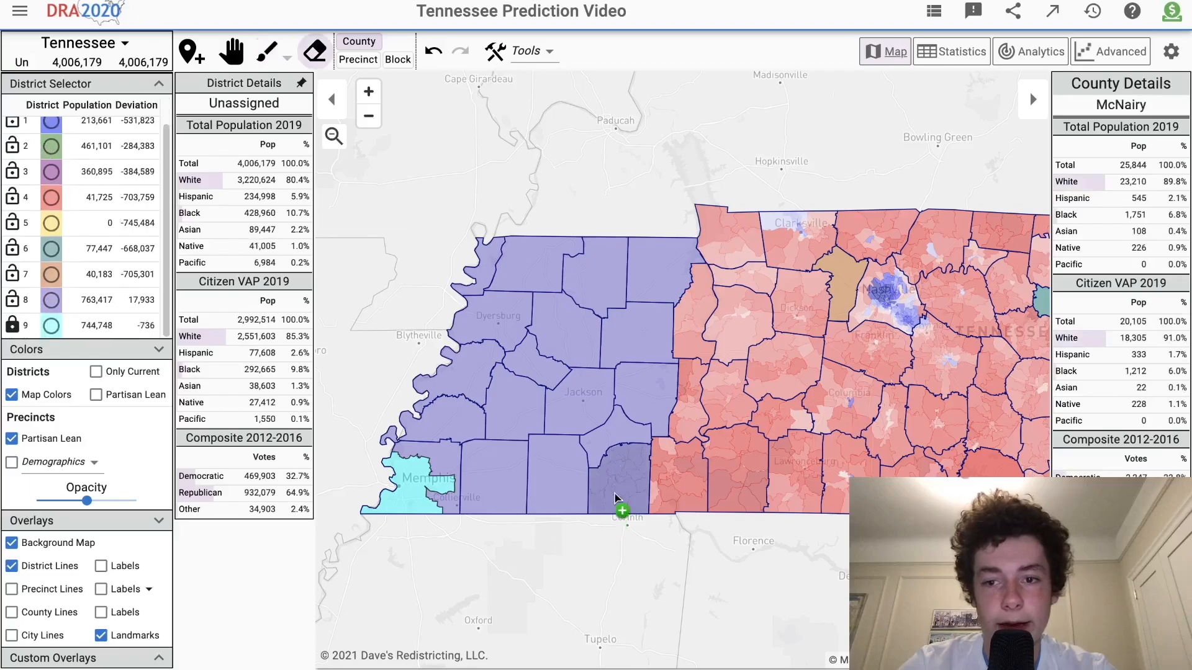
pyautogui.click(663, 397)
pyautogui.click(51, 300)
pyautogui.scroll(2, 718, 397)
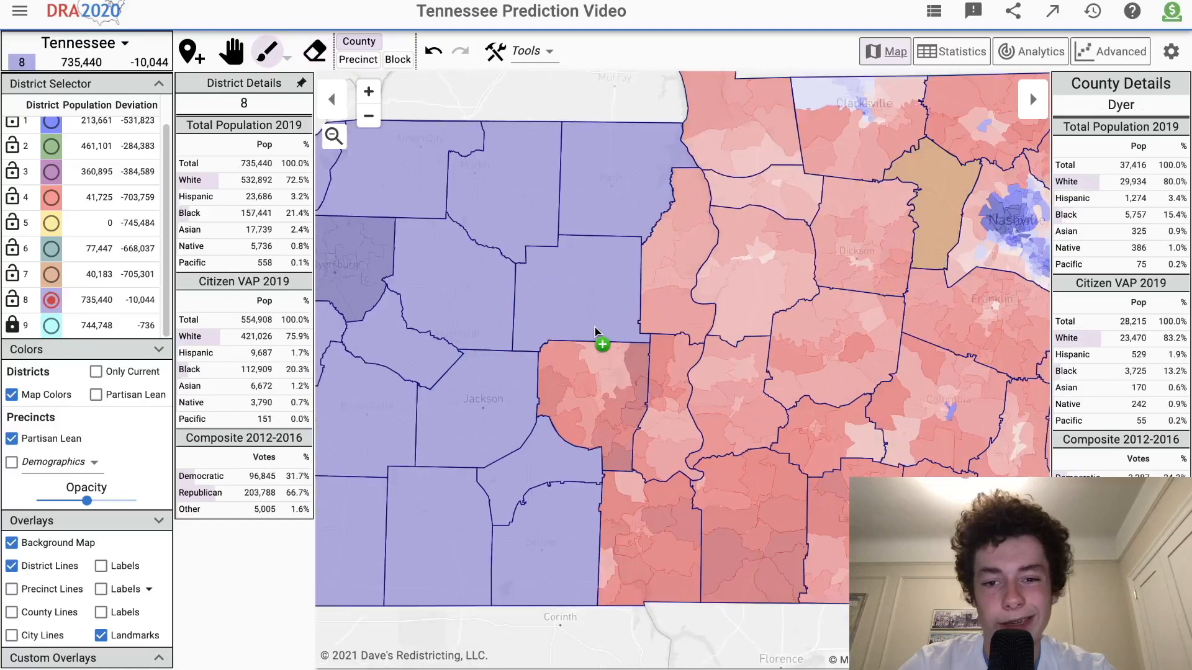
# Add precincts across the northern and western parts of the county around Lexington to district 8, with county lines shown.
pyautogui.scroll(1, 595, 333)
pyautogui.click(358, 59)
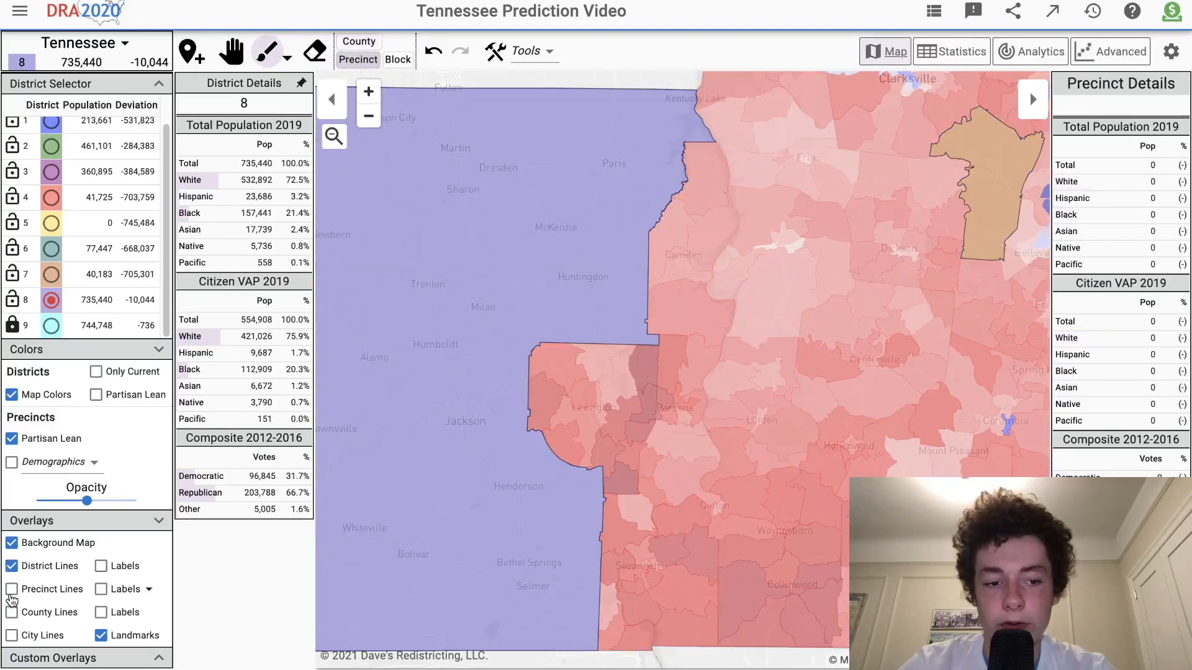
pyautogui.click(553, 402)
pyautogui.click(561, 353)
pyautogui.click(588, 357)
pyautogui.scroll(2, 590, 358)
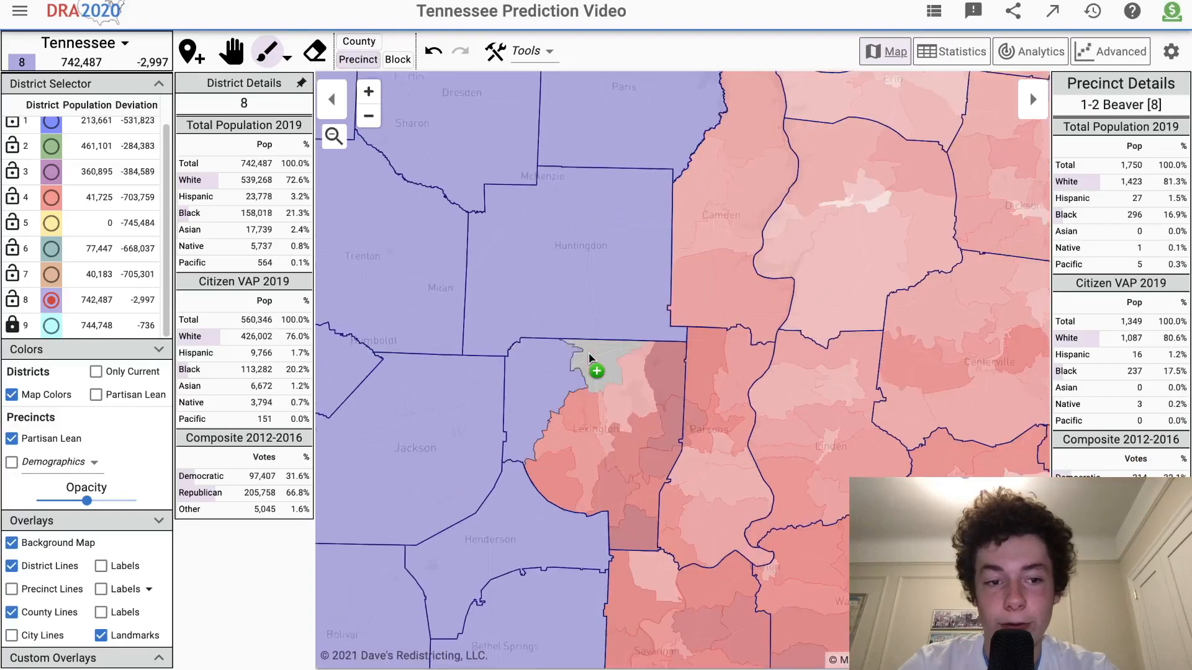
pyautogui.click(551, 497)
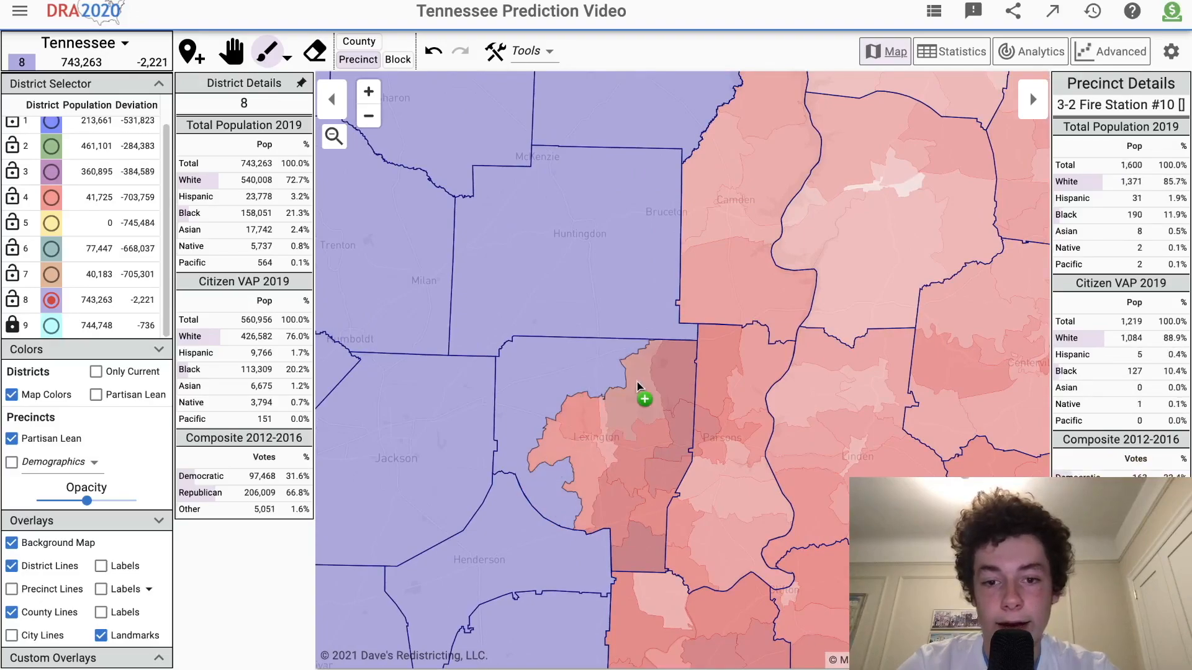
pyautogui.moveTo(644, 373)
pyautogui.mouseDown()
pyautogui.moveTo(673, 373)
pyautogui.moveTo(616, 370)
pyautogui.mouseUp()
pyautogui.scroll(-5, 565, 396)
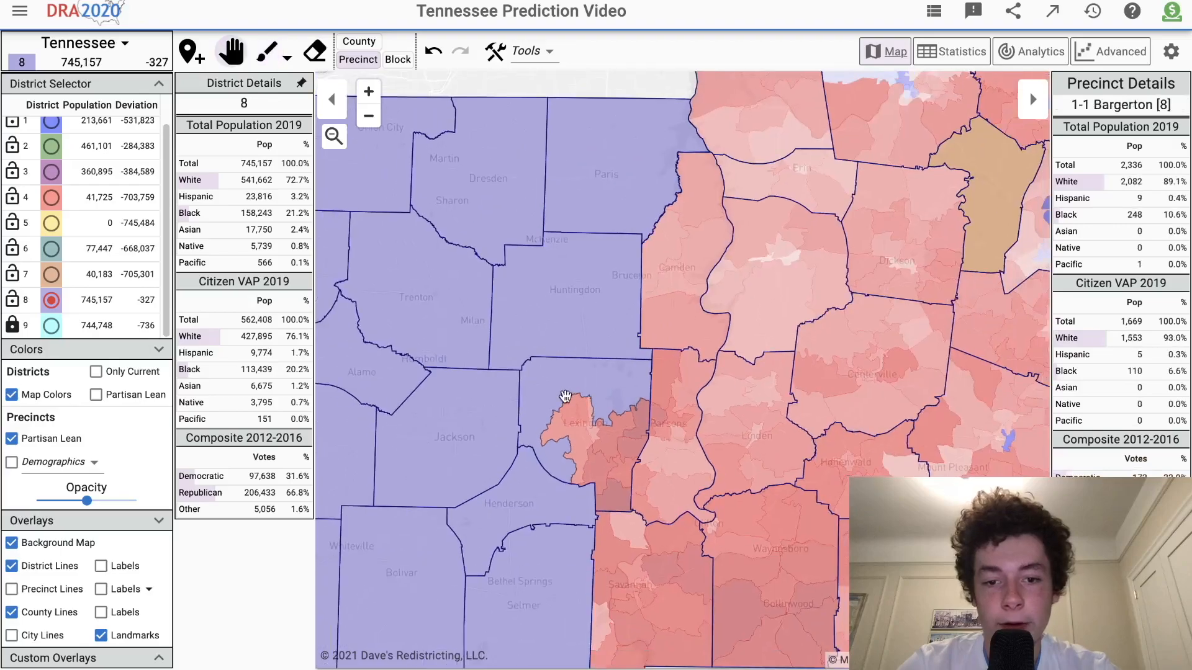
# Hide the county lines, lock district 8 and check the districts colored by partisan lean before restoring map colors.
pyautogui.click(17, 611)
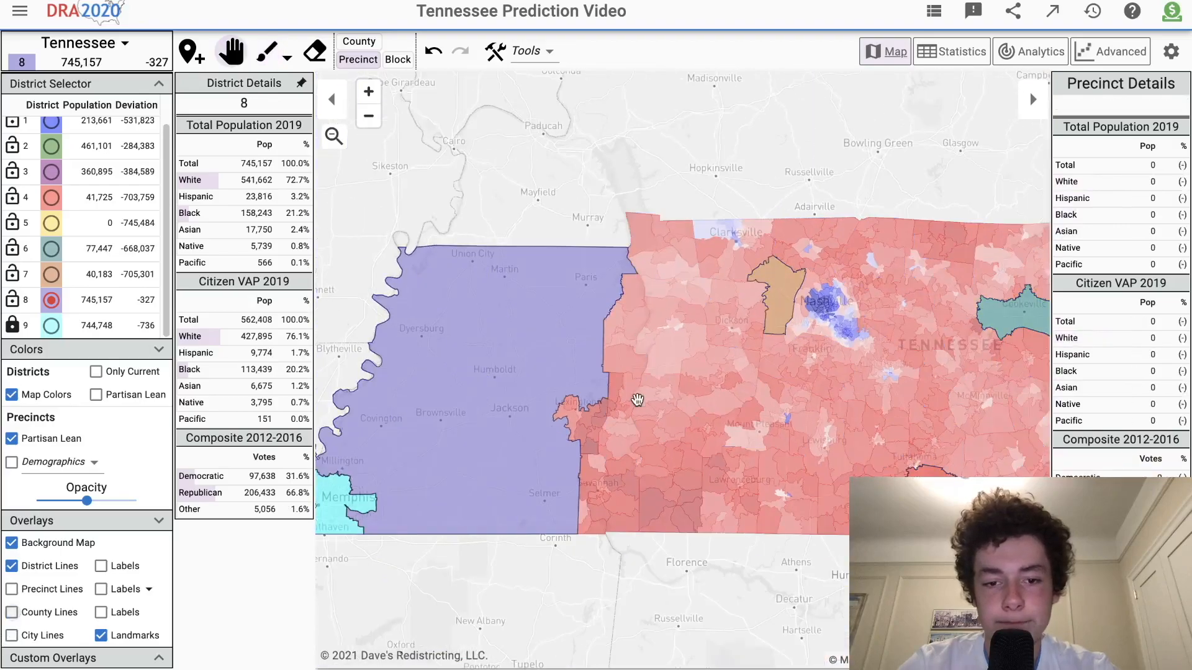
pyautogui.scroll(-1, 639, 397)
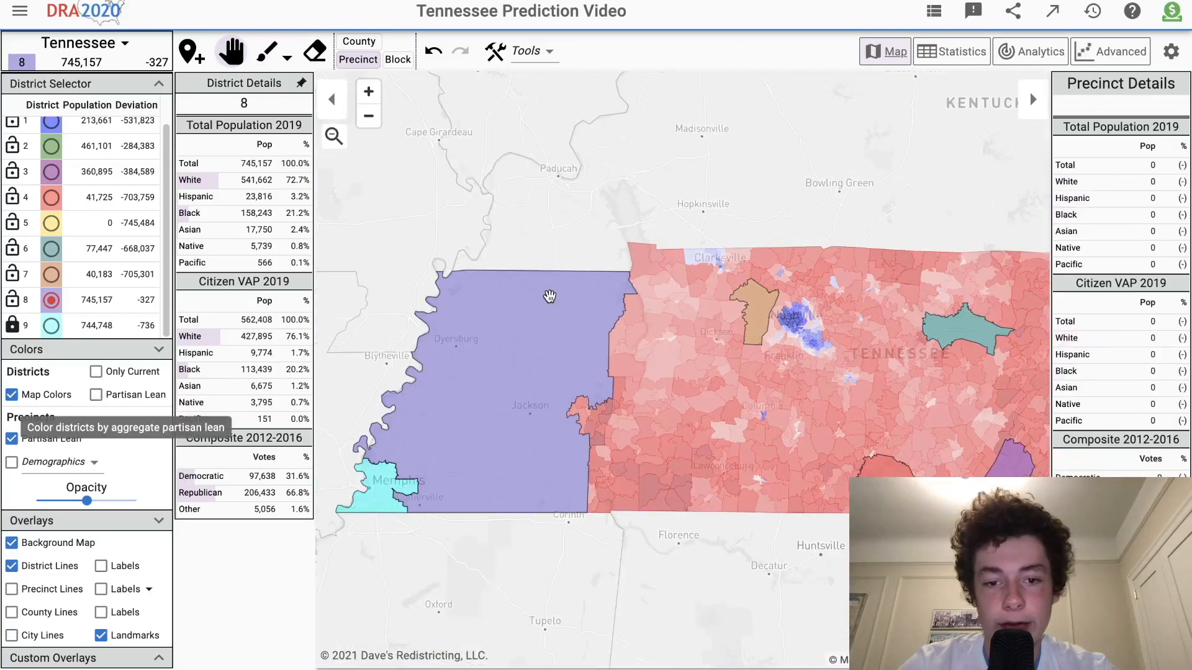
pyautogui.click(96, 395)
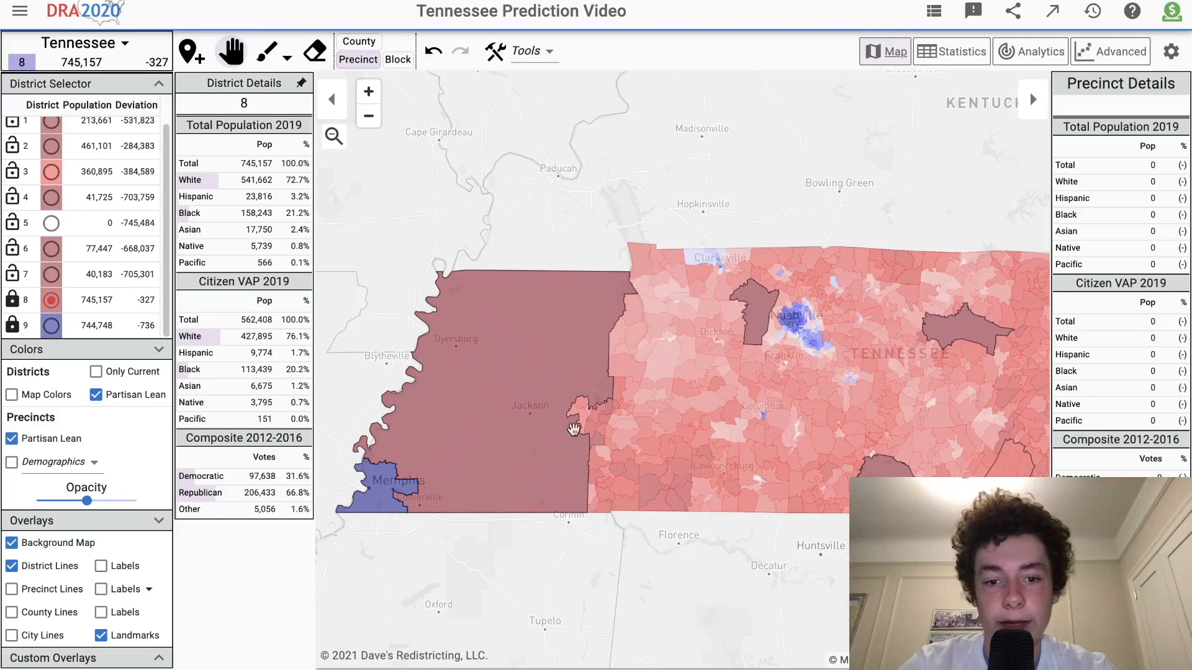
pyautogui.moveTo(574, 430); pyautogui.dragTo(475, 434)
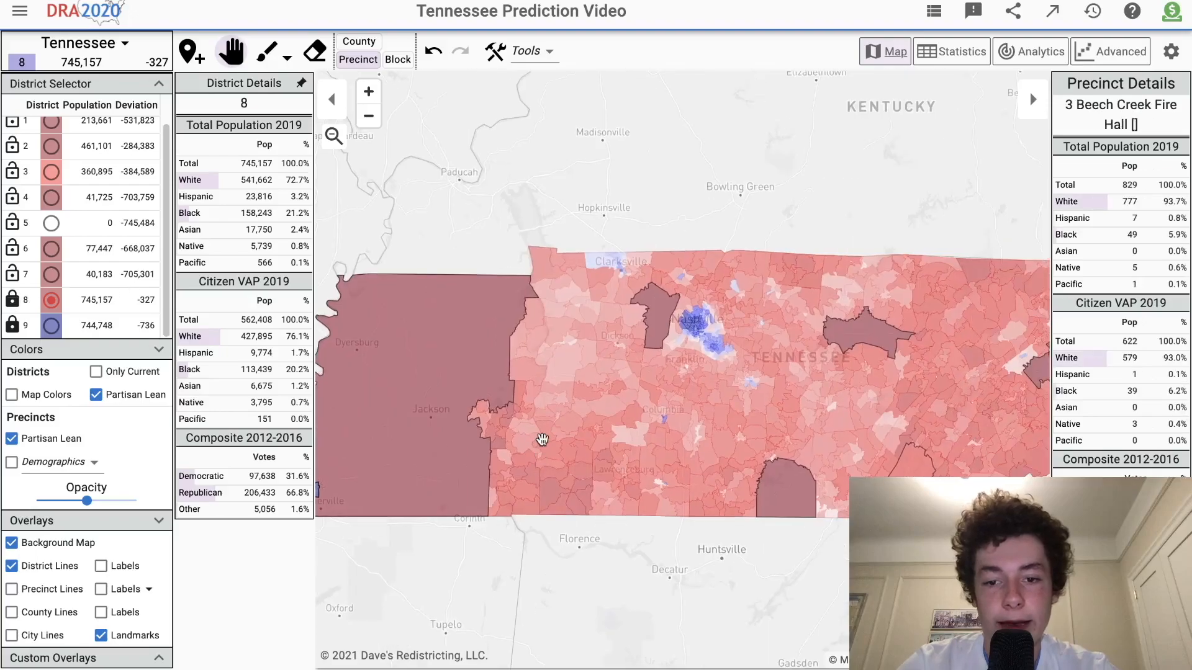
pyautogui.click(12, 395)
# Make district 1 active for whole-county painting and consult the reference list of current Tennessee districts.
pyautogui.scroll(1, 693, 336)
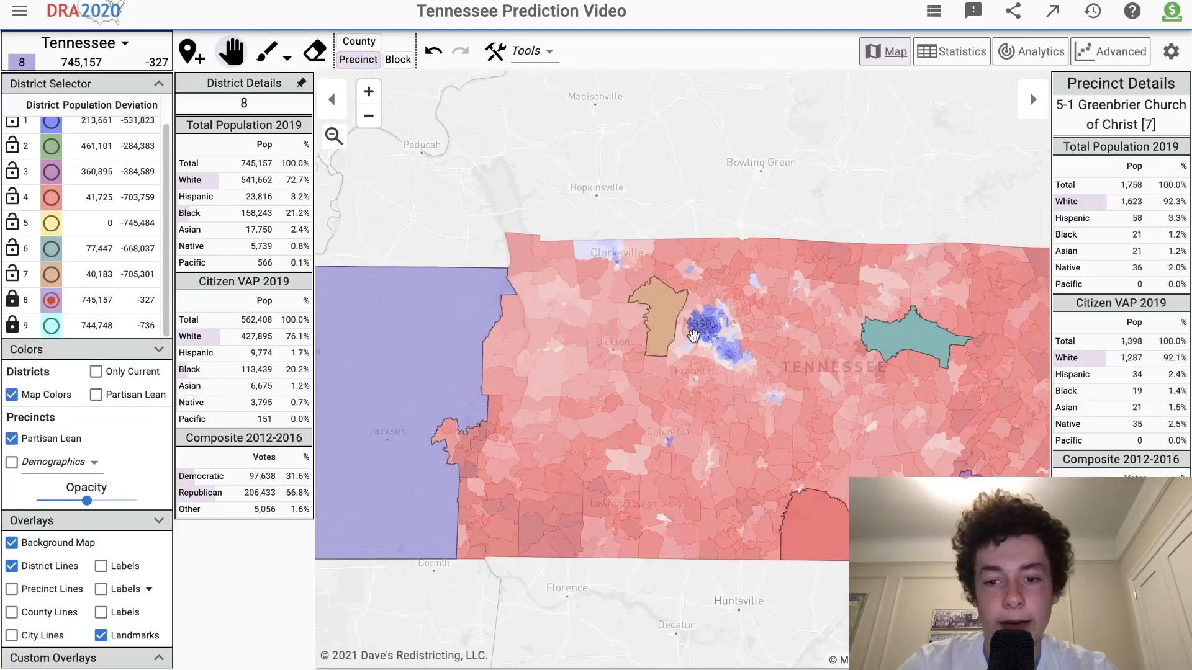
pyautogui.moveTo(694, 335); pyautogui.dragTo(527, 347)
pyautogui.moveTo(863, 351); pyautogui.dragTo(571, 358)
pyautogui.moveTo(780, 346); pyautogui.dragTo(659, 350)
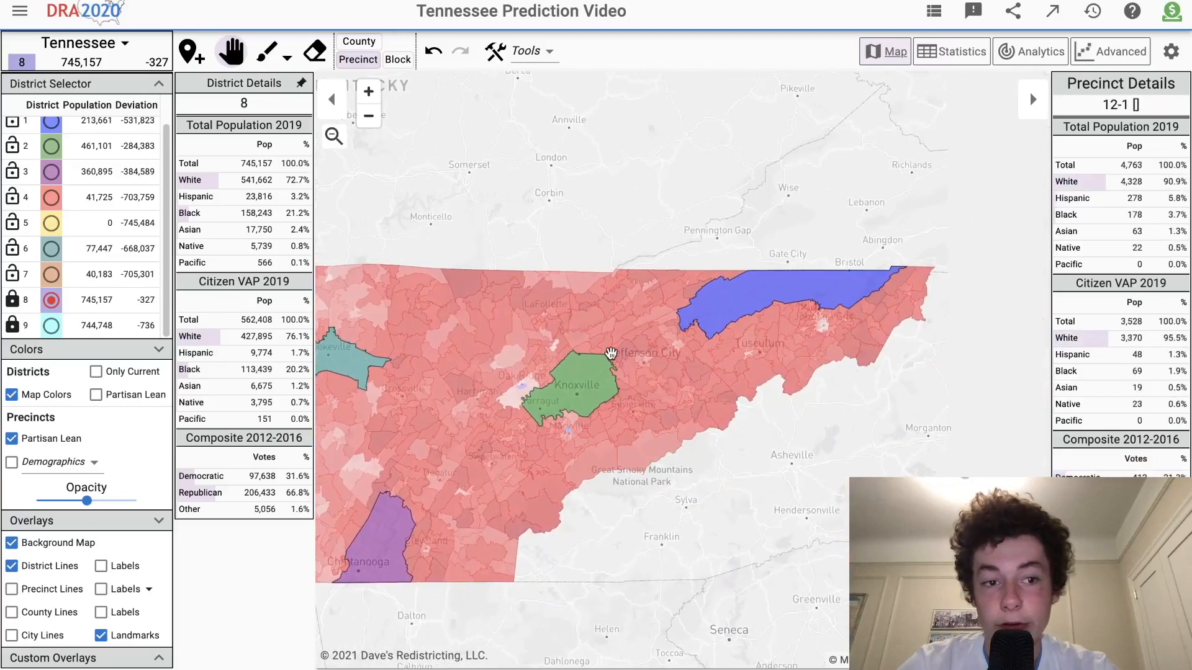
pyautogui.scroll(1, 54, 163)
pyautogui.click(52, 149)
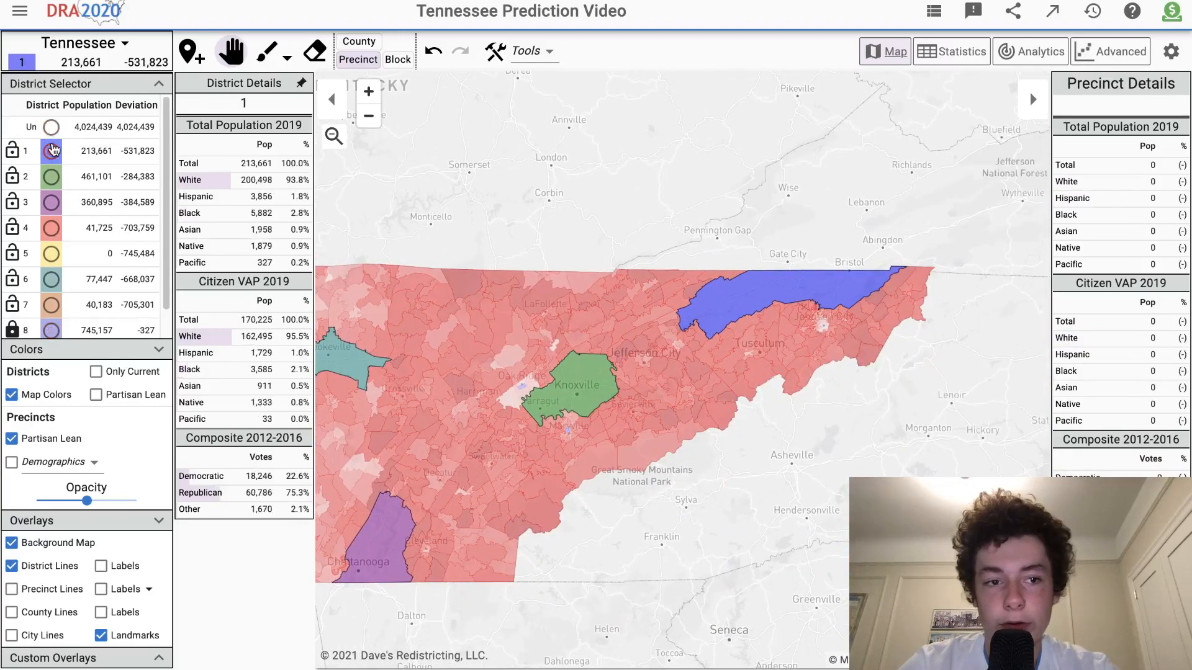
pyautogui.click(349, 44)
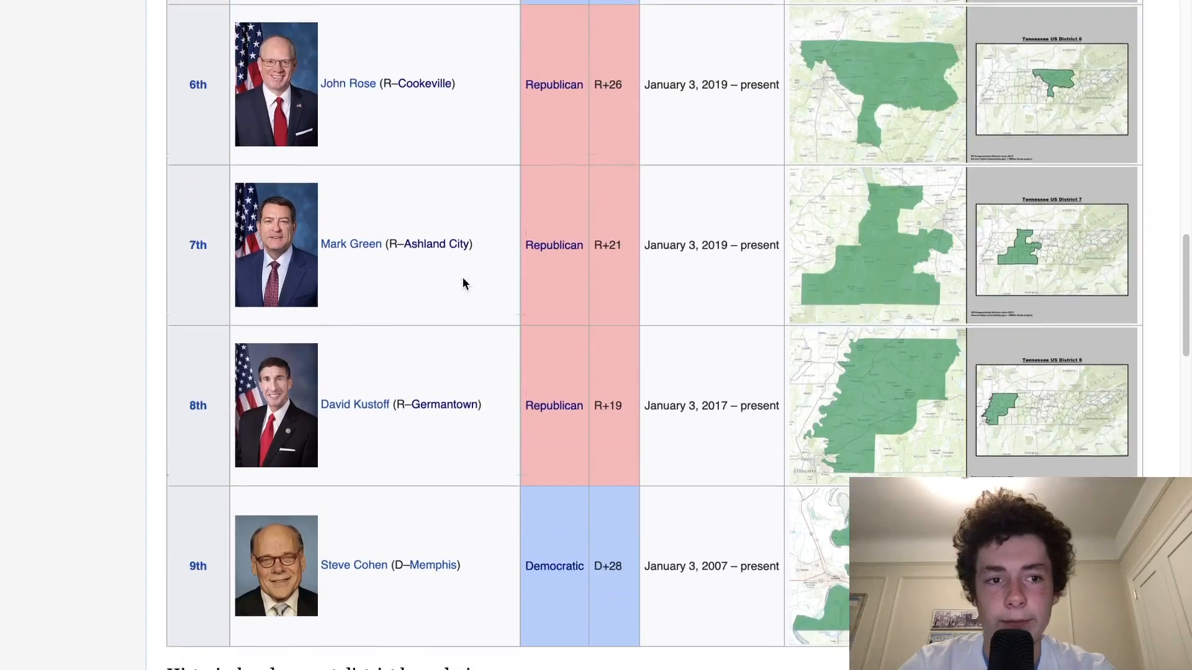
pyautogui.scroll(10, 463, 277)
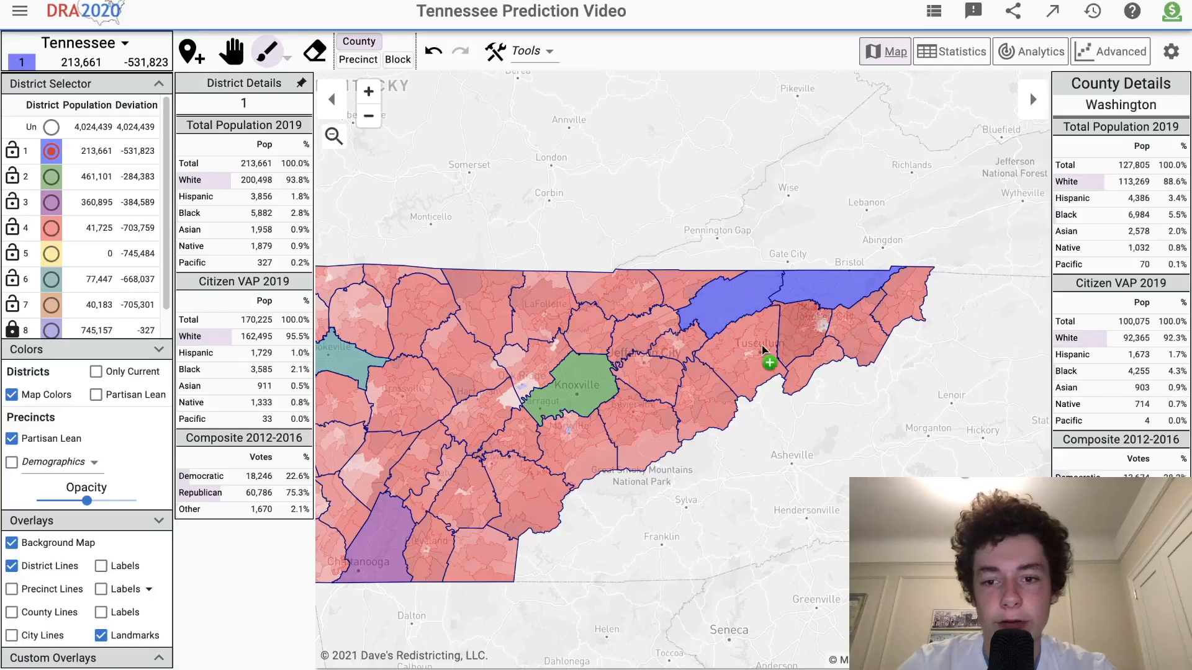
# Add the whole counties from Tennessee's northeastern tip through Tusculum and Jefferson City west to Claiborne to district 1.
pyautogui.moveTo(764, 352)
pyautogui.mouseDown()
pyautogui.moveTo(819, 367)
pyautogui.moveTo(890, 306)
pyautogui.mouseUp()
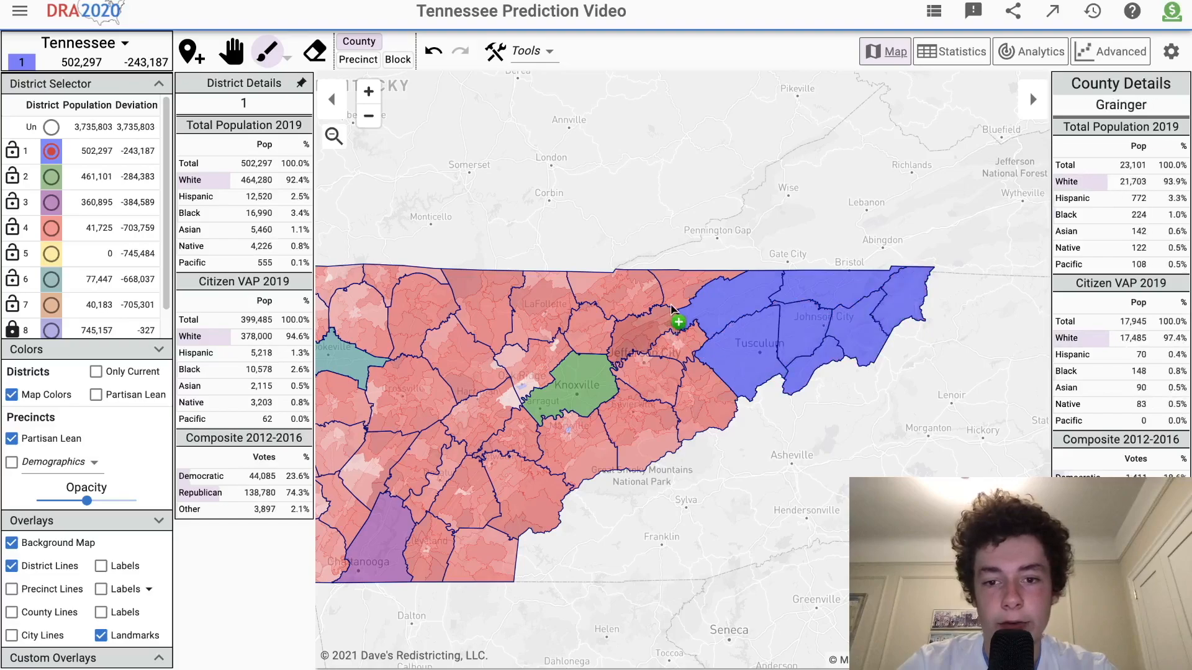
pyautogui.moveTo(680, 307)
pyautogui.mouseDown()
pyautogui.moveTo(677, 365)
pyautogui.moveTo(697, 393)
pyautogui.moveTo(676, 413)
pyautogui.mouseUp()
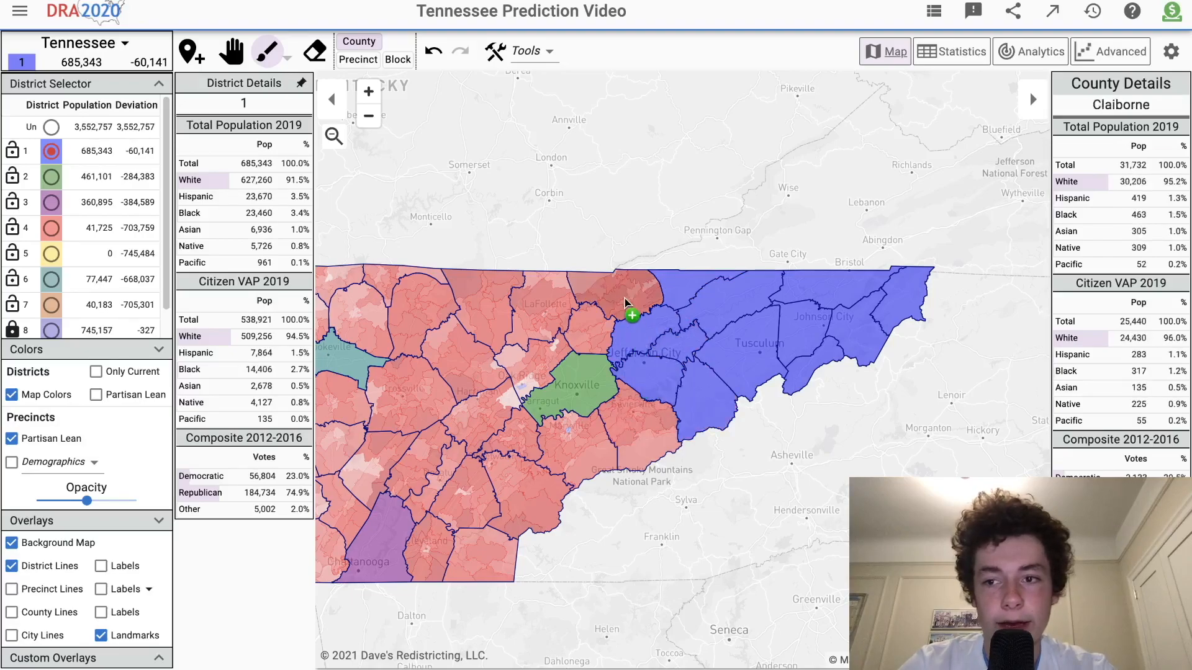
pyautogui.moveTo(605, 320); pyautogui.dragTo(619, 304)
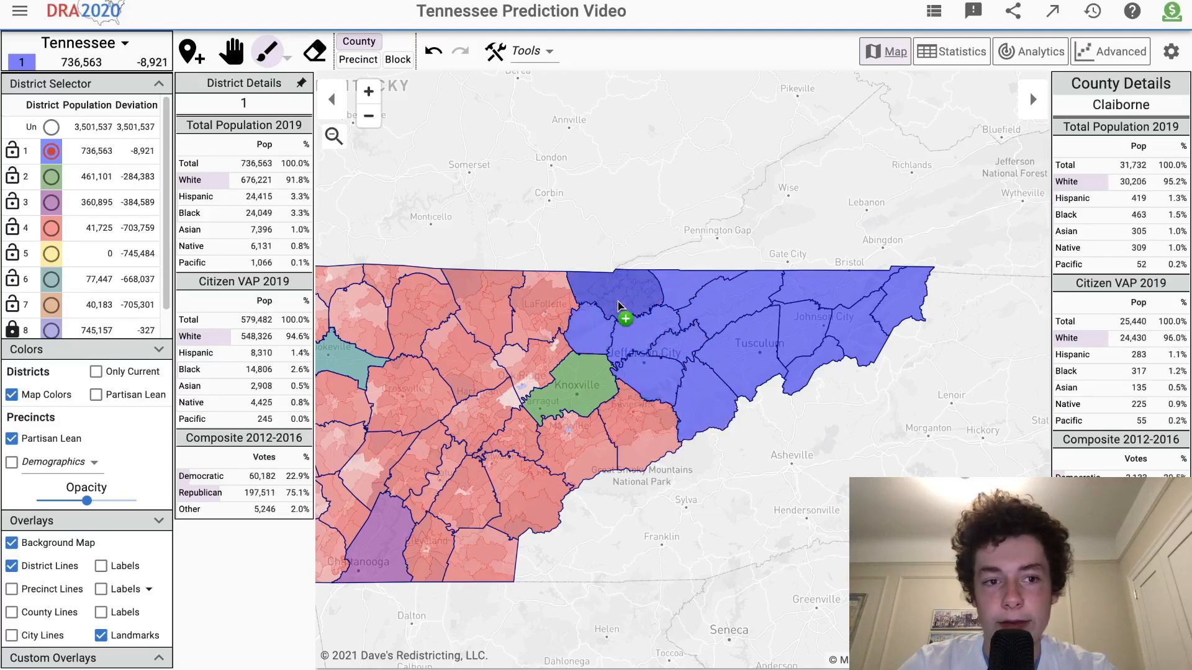
# Show the county lines and add individual precincts along Sevier County's northeastern edge, including New Center 1, to district 1.
pyautogui.click(362, 62)
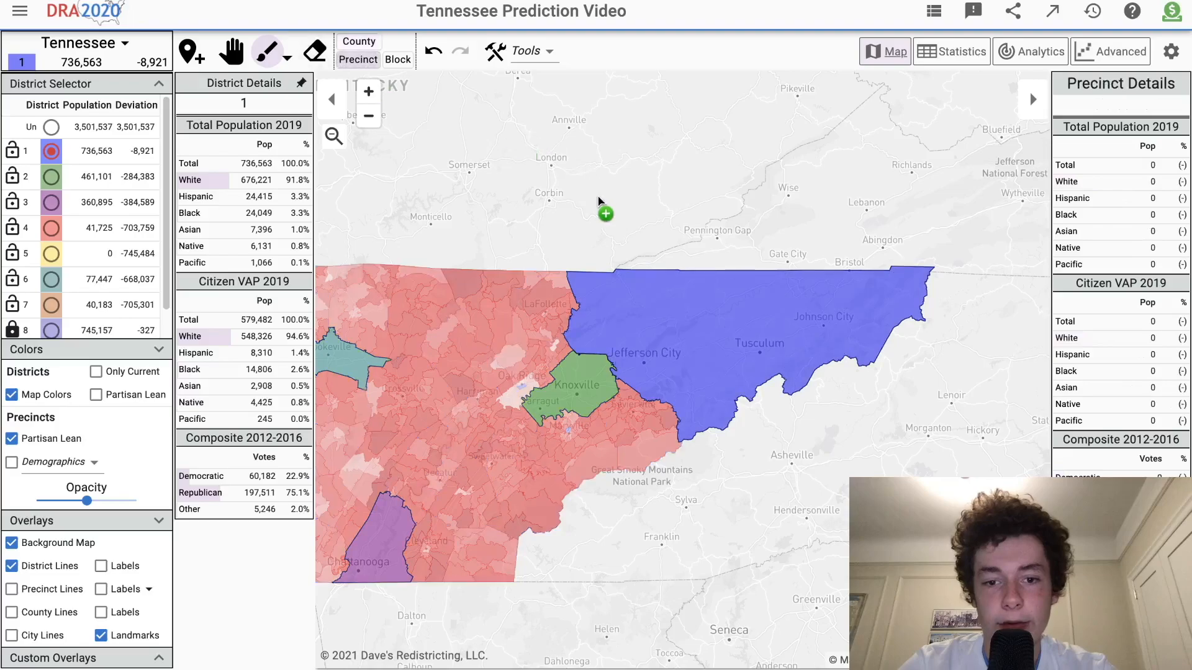
pyautogui.press('space')
pyautogui.scroll(3, 591, 323)
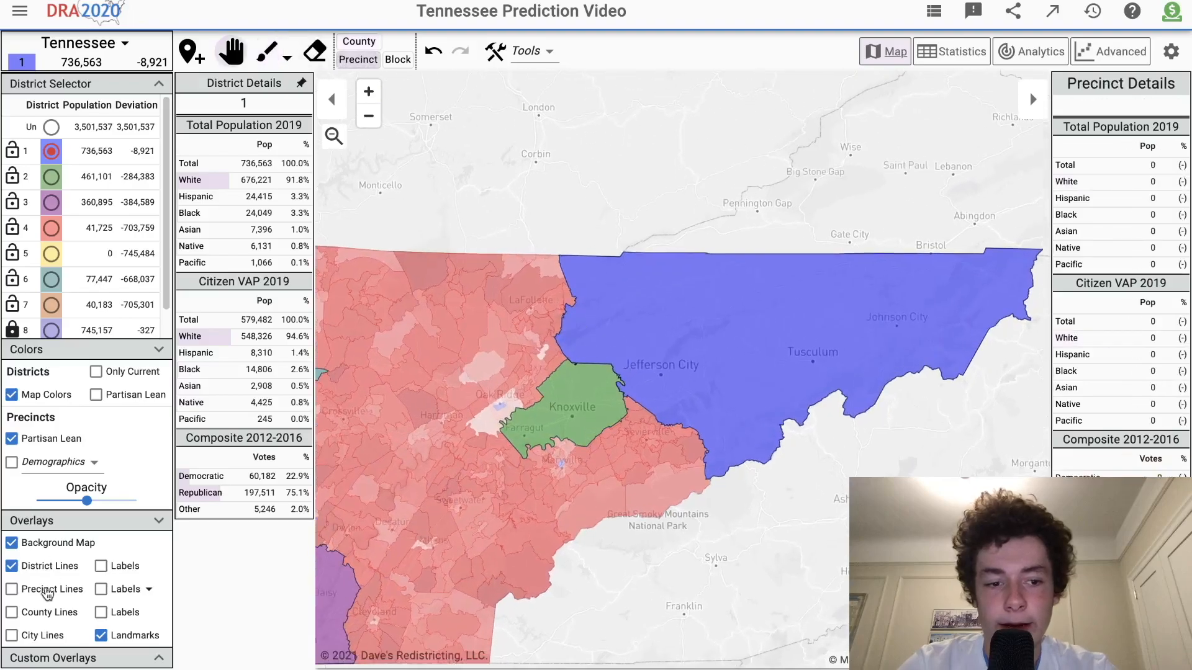
pyautogui.click(43, 615)
pyautogui.scroll(3, 683, 442)
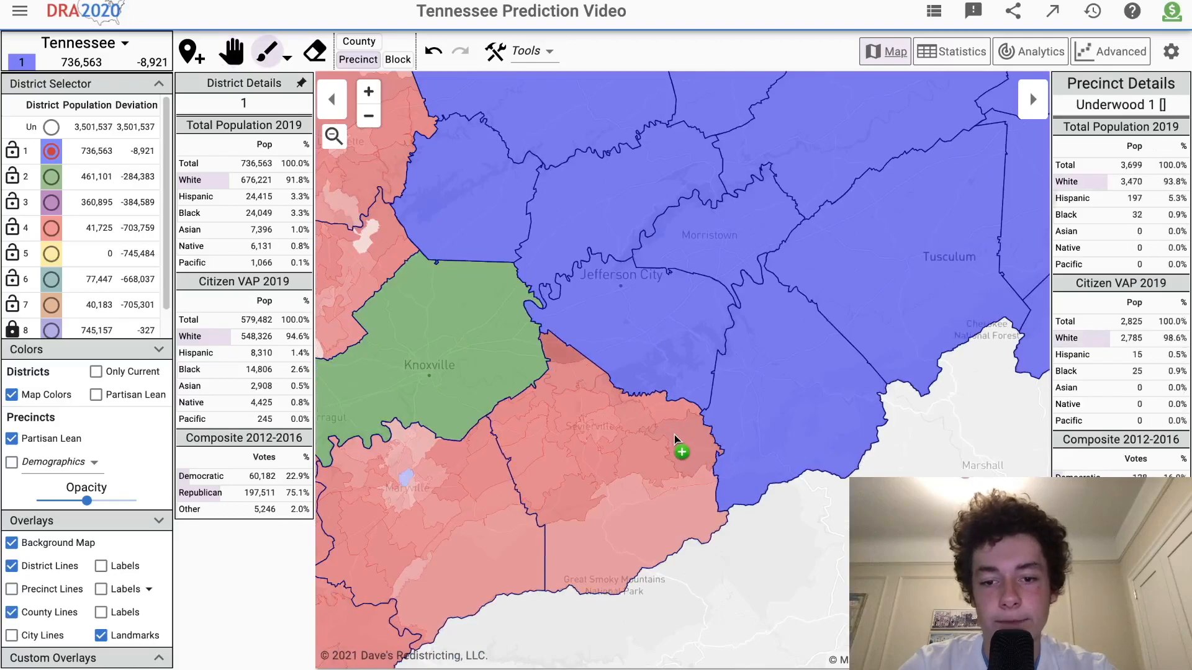
pyautogui.click(677, 439)
pyautogui.click(668, 413)
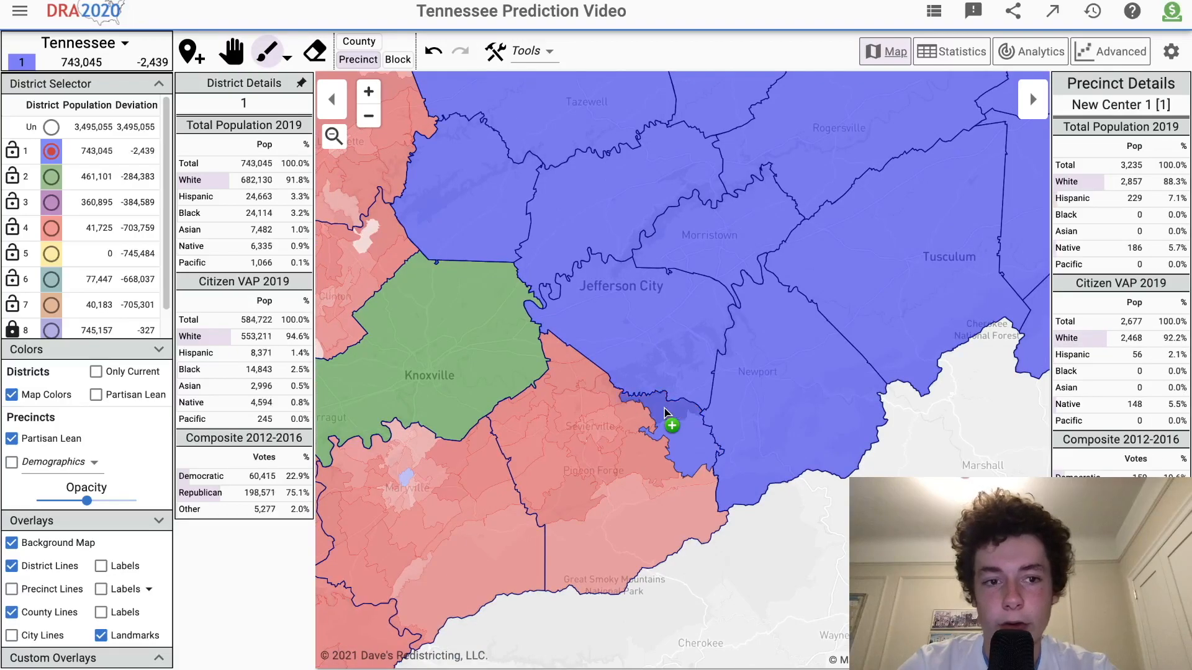
pyautogui.click(606, 385)
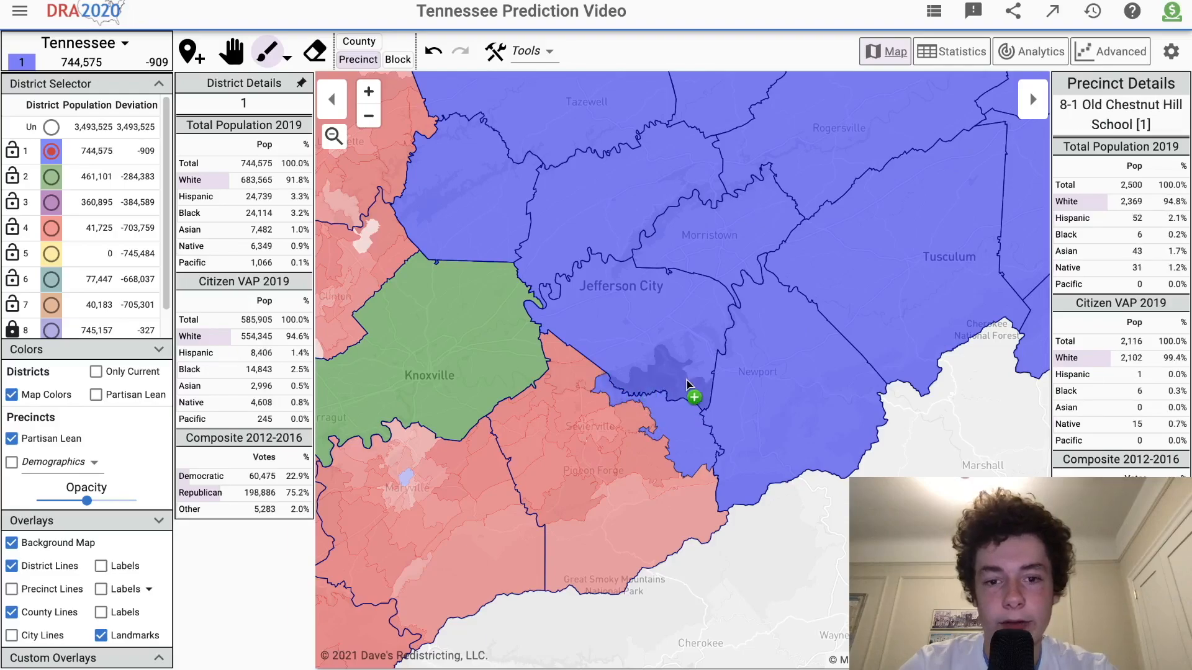
pyautogui.press('Escape')
pyautogui.scroll(-4, 684, 381)
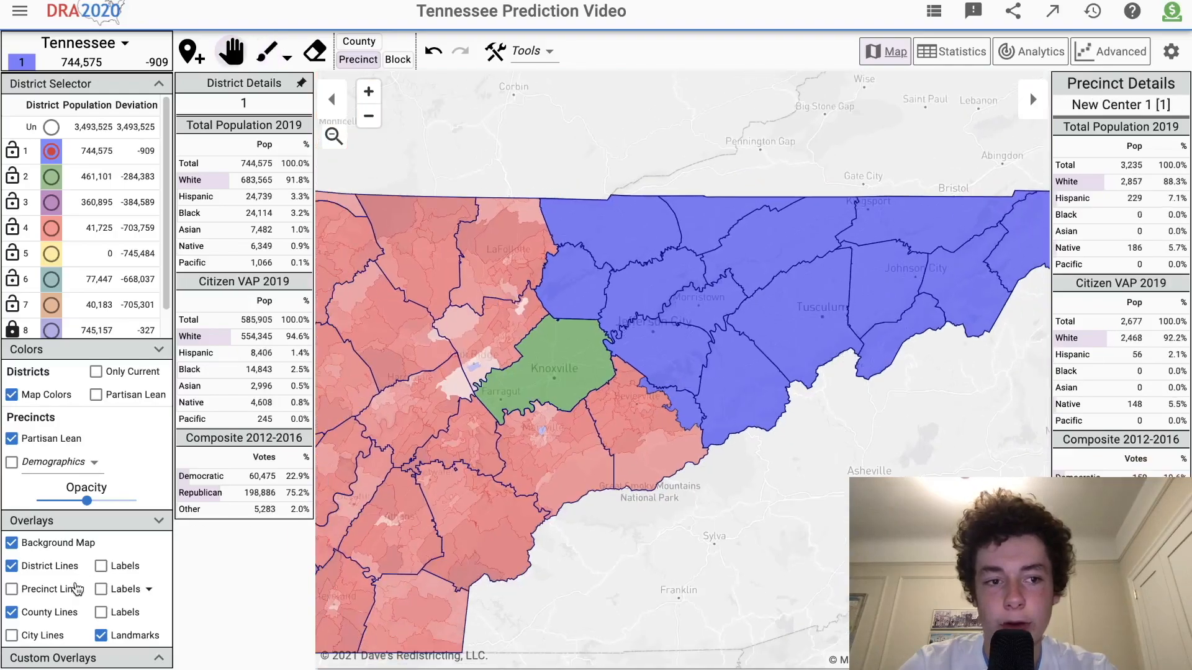
# Hide the county lines and lock district 1.
pyautogui.click(38, 613)
pyautogui.scroll(-2, 672, 387)
pyautogui.scroll(-2, 672, 387)
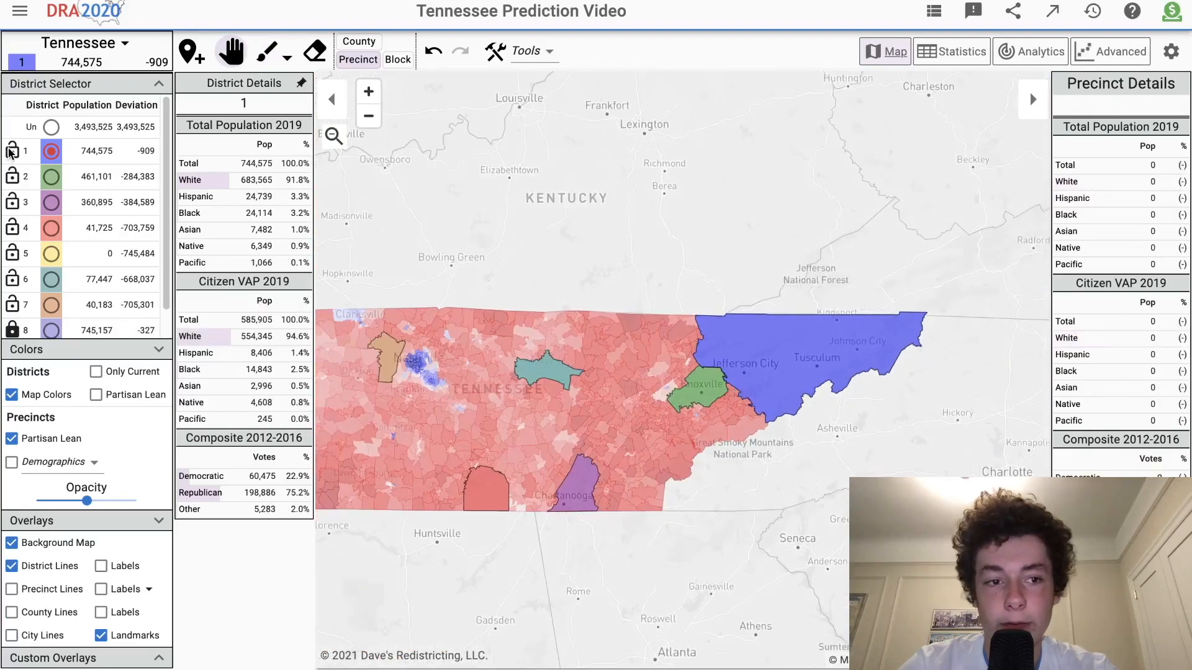
pyautogui.moveTo(524, 323); pyautogui.dragTo(682, 324)
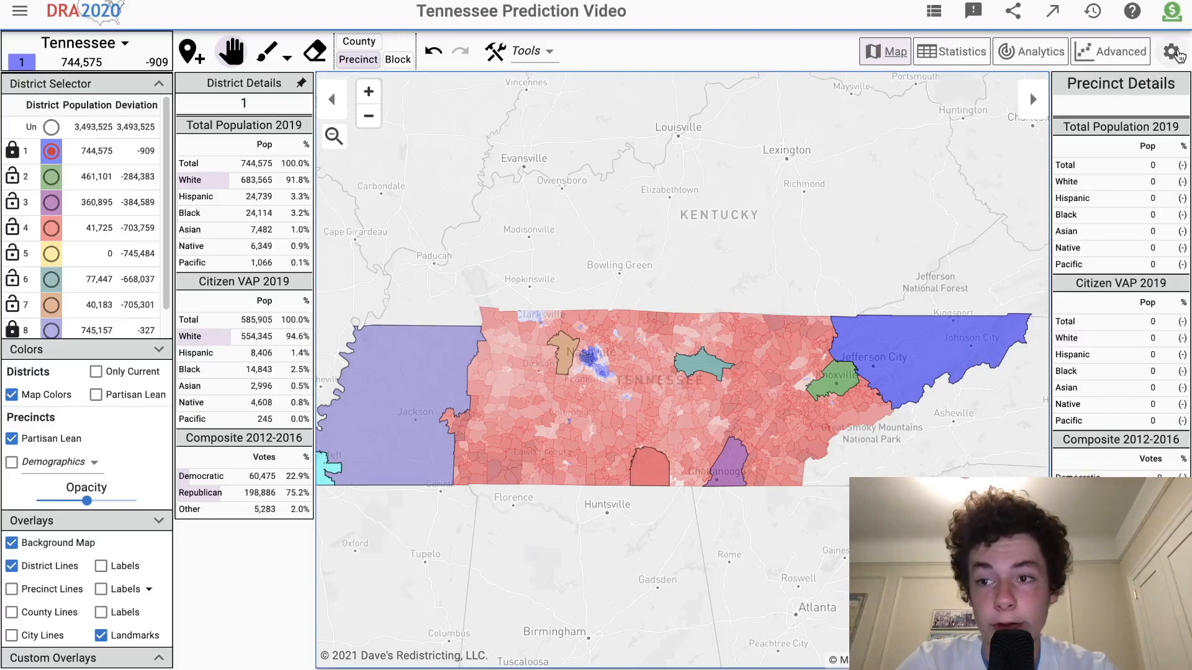
# Set the election data set to President 2016 in the map settings.
pyautogui.click(1002, 471)
pyautogui.click(1012, 426)
pyautogui.click(741, 498)
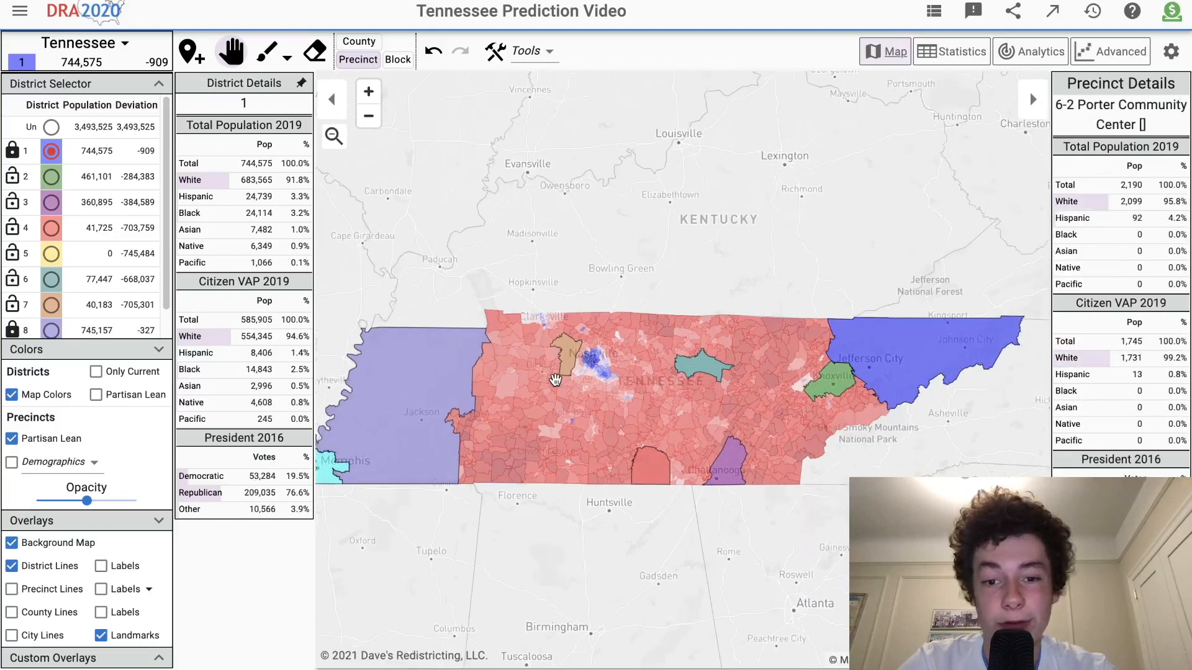
# Make district 2 active and add Blount County, the rest of Sevier County and the Oak Ridge county to it as whole counties.
pyautogui.scroll(3, 556, 380)
pyautogui.moveTo(723, 396); pyautogui.dragTo(601, 402)
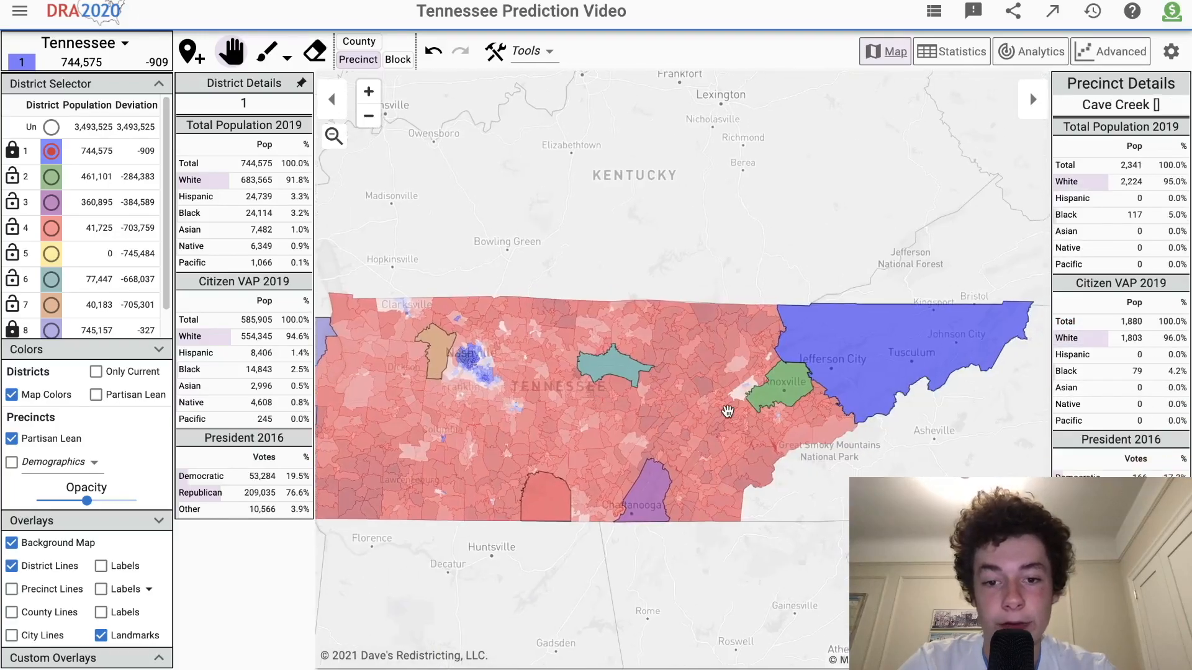
pyautogui.click(140, 184)
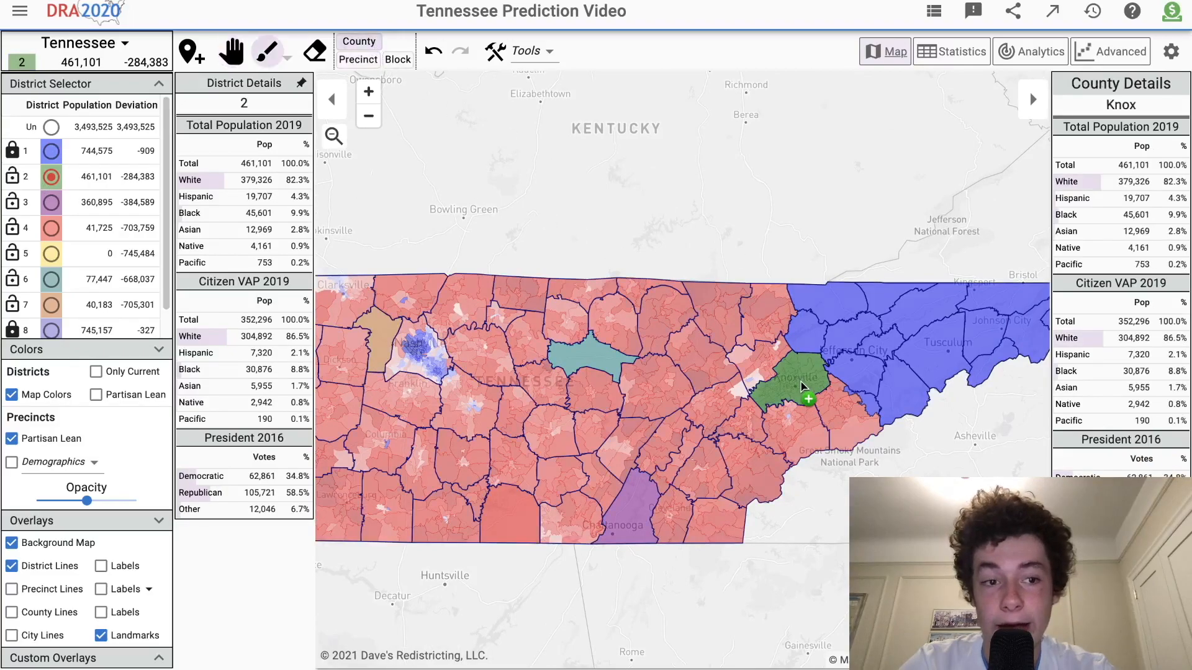
pyautogui.click(793, 423)
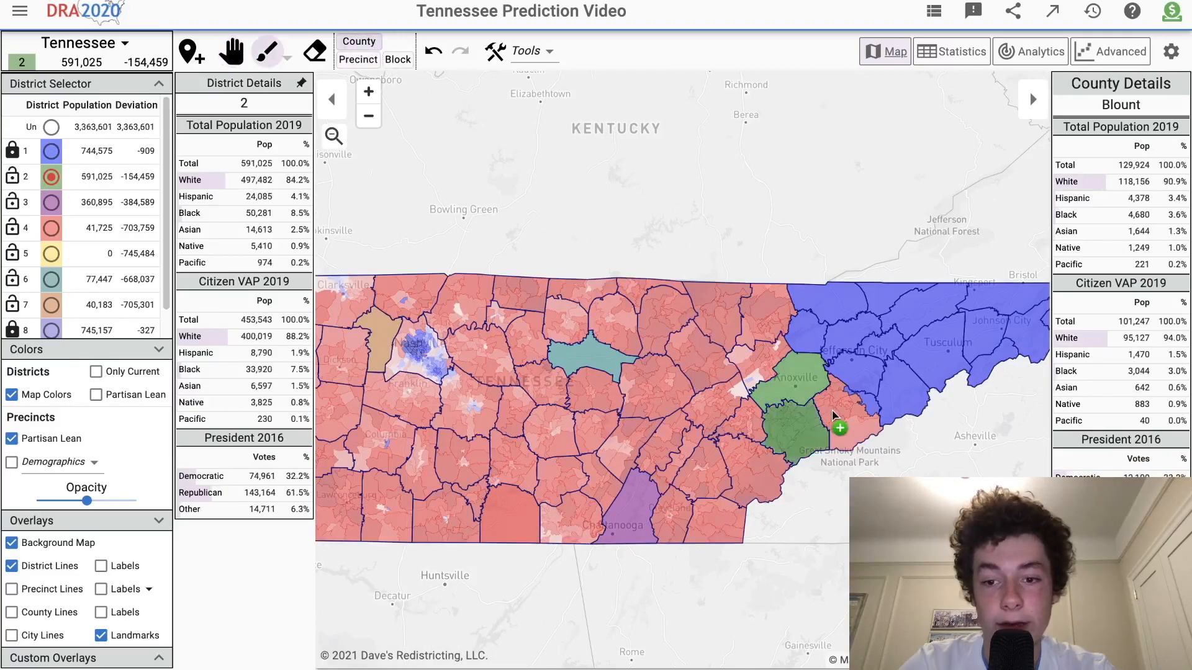
pyautogui.click(831, 416)
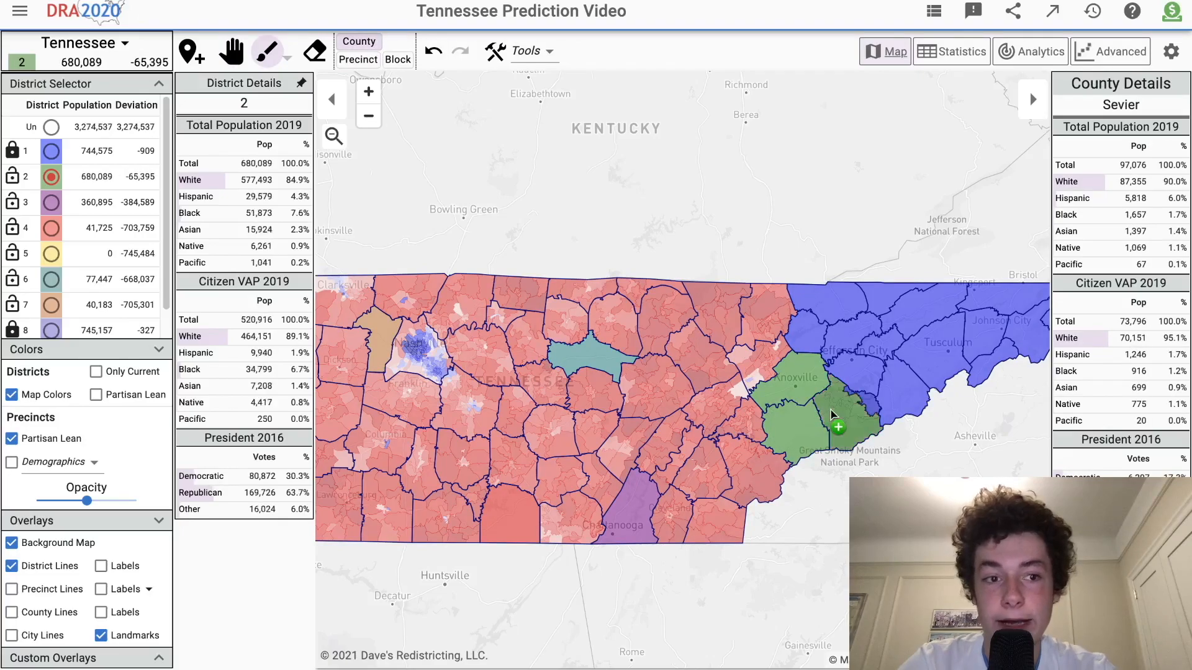
pyautogui.click(754, 380)
# Make the unassigned area active at precinct level and show the county lines around Knoxville.
pyautogui.click(363, 62)
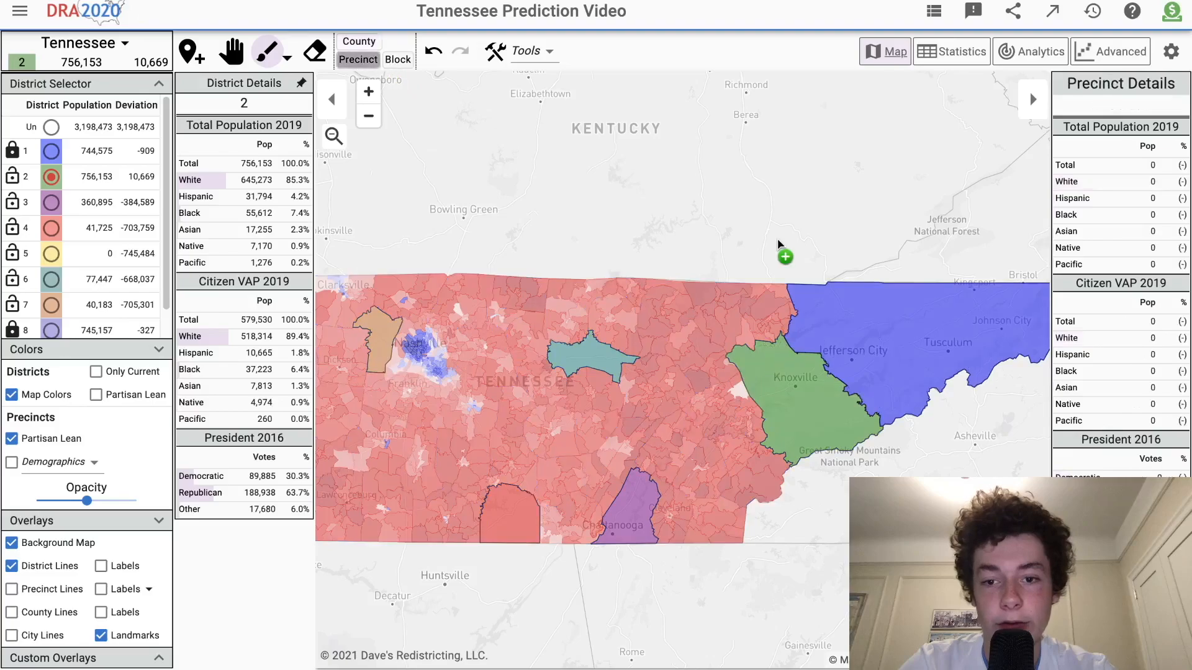
pyautogui.press('h')
pyautogui.scroll(5, 790, 367)
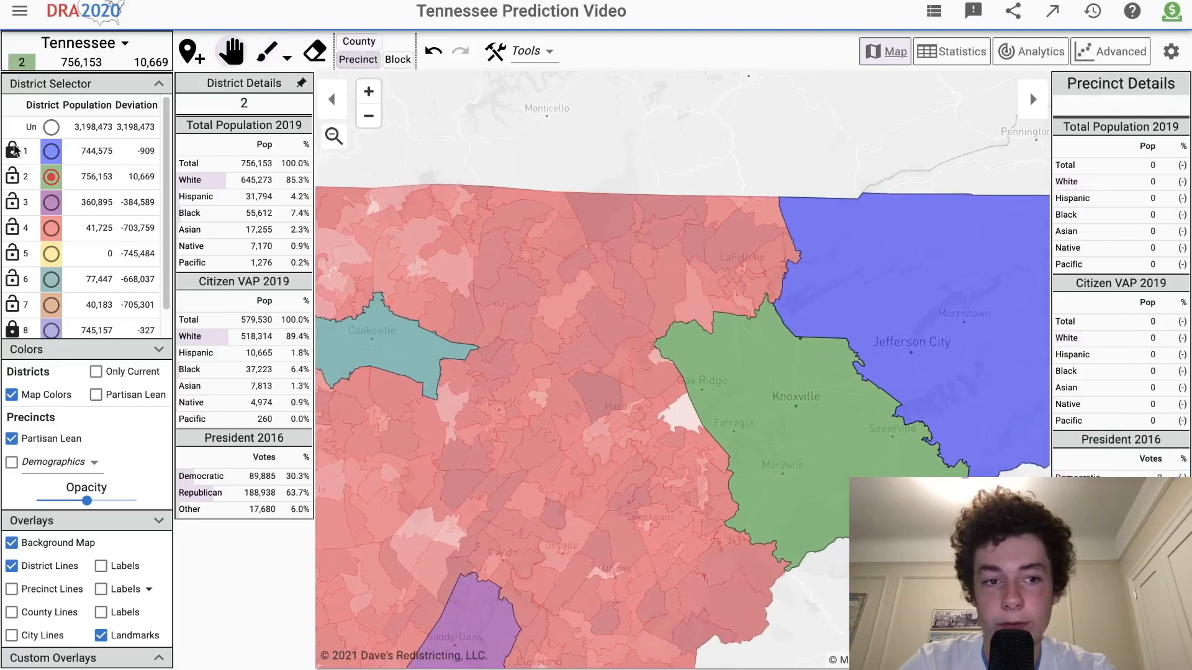
pyautogui.click(52, 128)
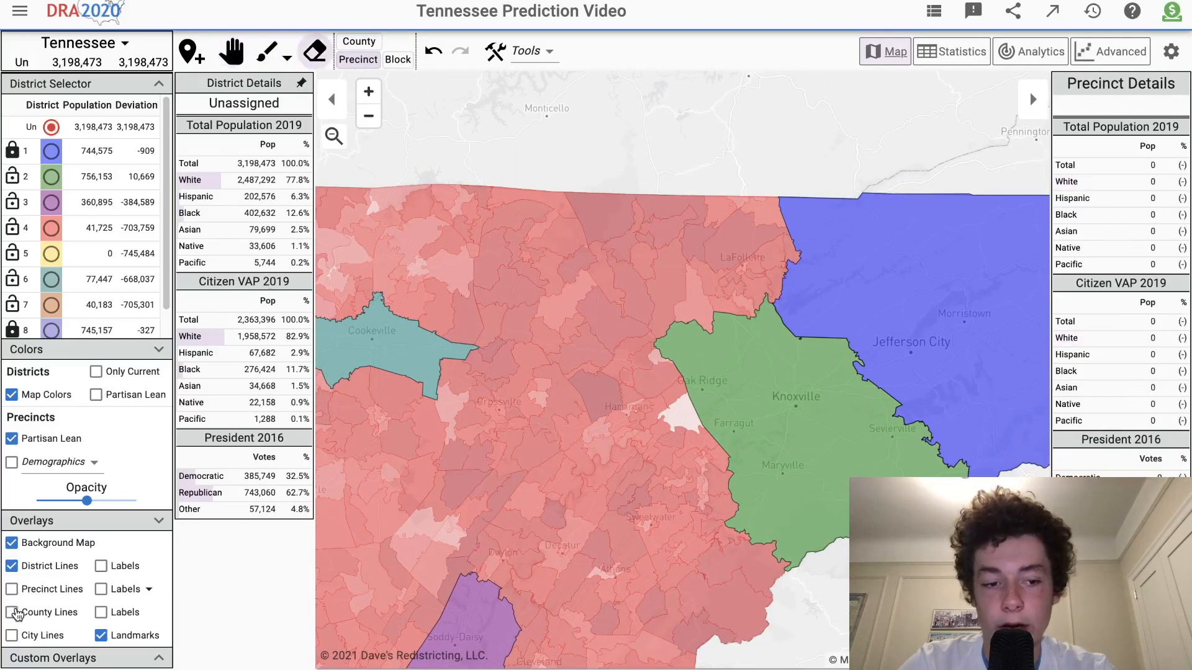
pyautogui.moveTo(848, 590); pyautogui.dragTo(800, 500)
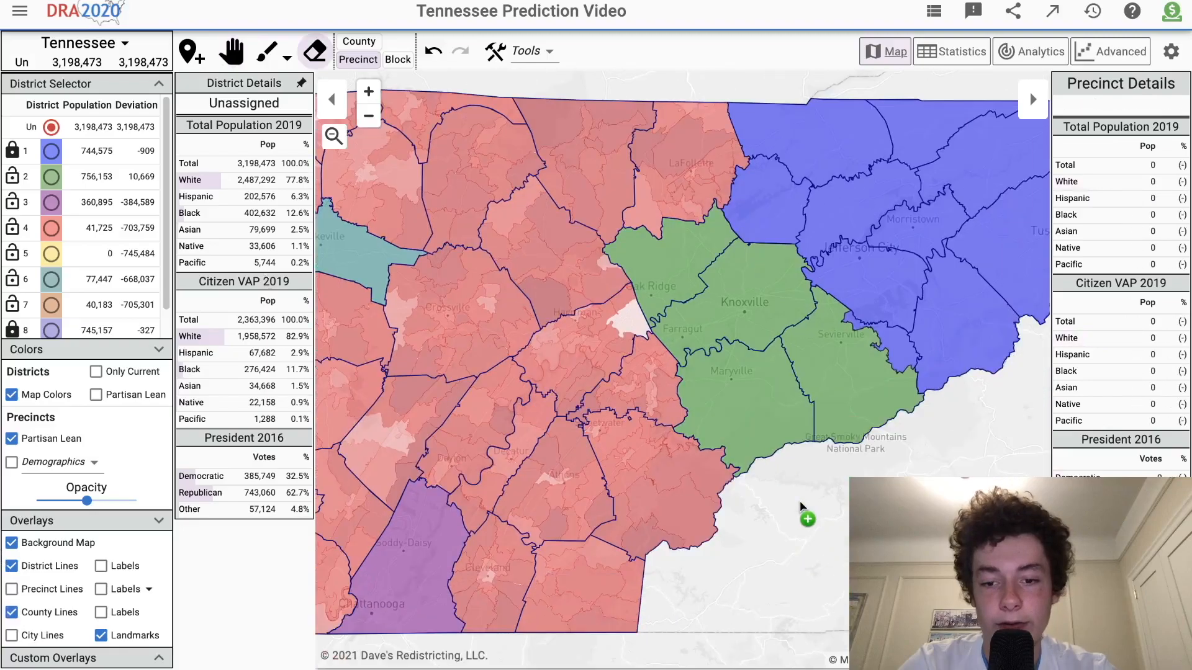
# Make district 3 active and add Bradley County, Monroe County, the Athens county and the southeastern corner county to it as whole counties.
pyautogui.click(52, 202)
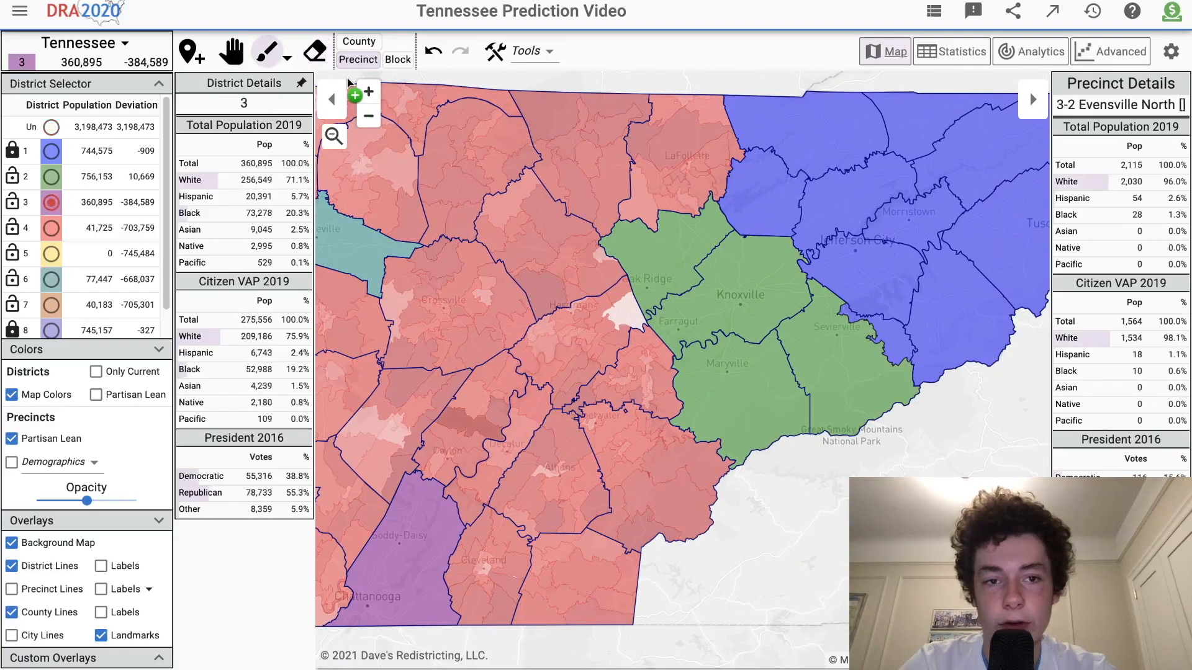
pyautogui.click(359, 41)
pyautogui.click(487, 559)
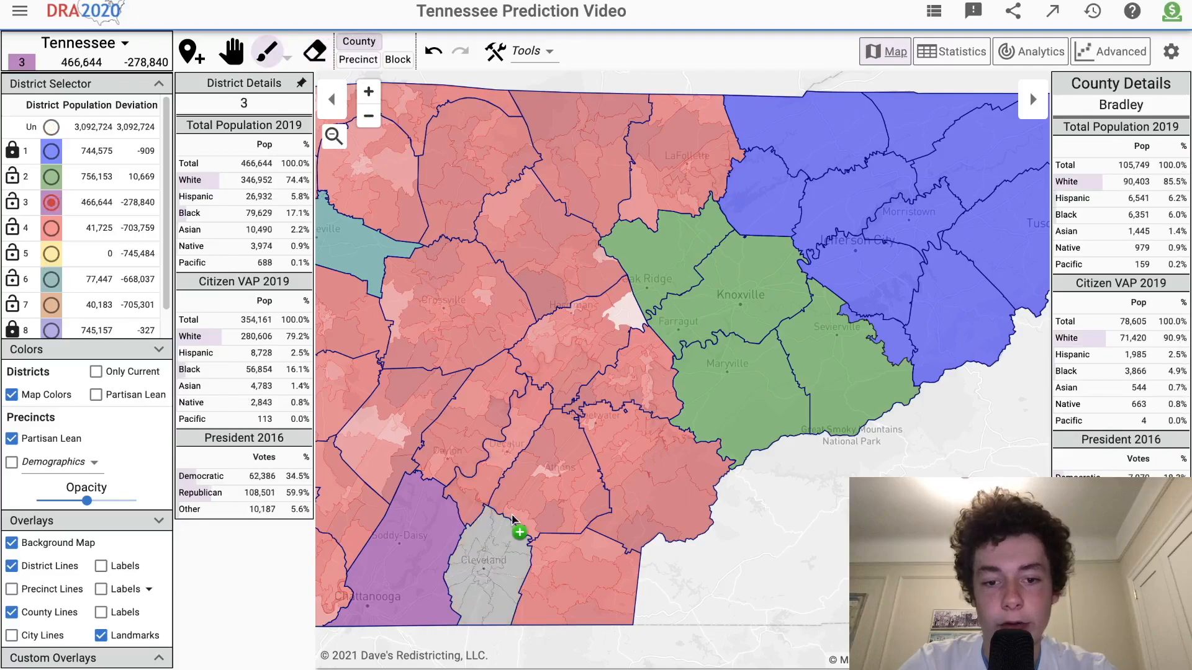
pyautogui.click(602, 574)
pyautogui.click(626, 478)
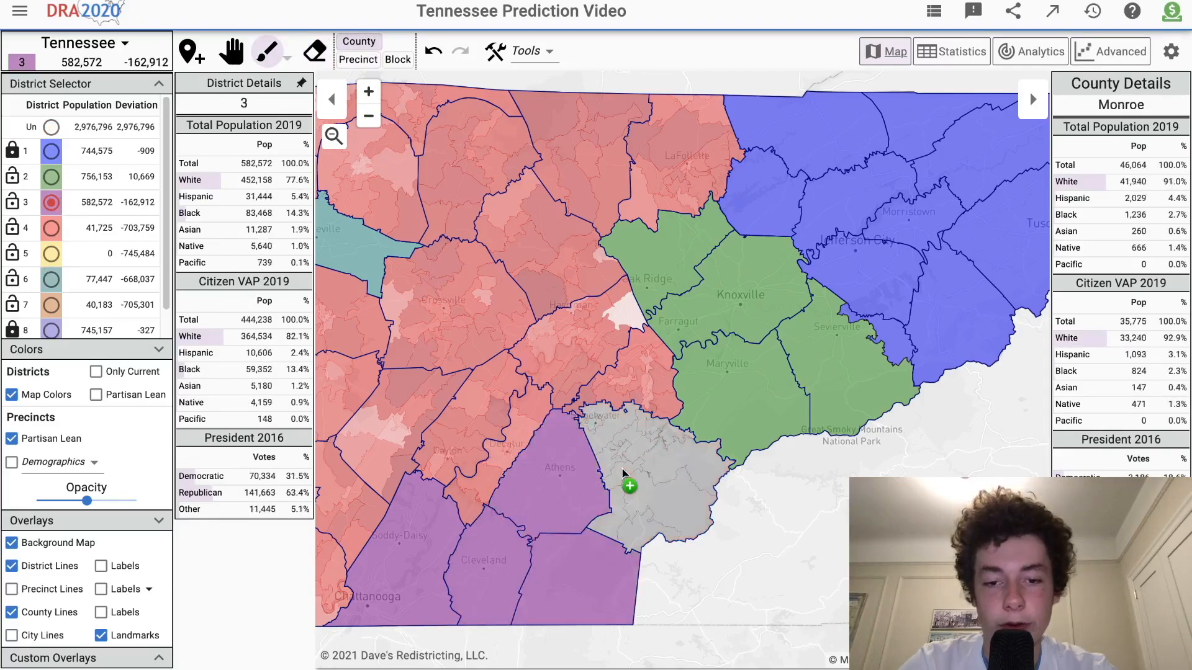
# Extend district 3 northward with the two counties around Dayton and Decatur plus Loudon and Roane counties.
pyautogui.click(503, 438)
pyautogui.click(488, 424)
pyautogui.click(621, 396)
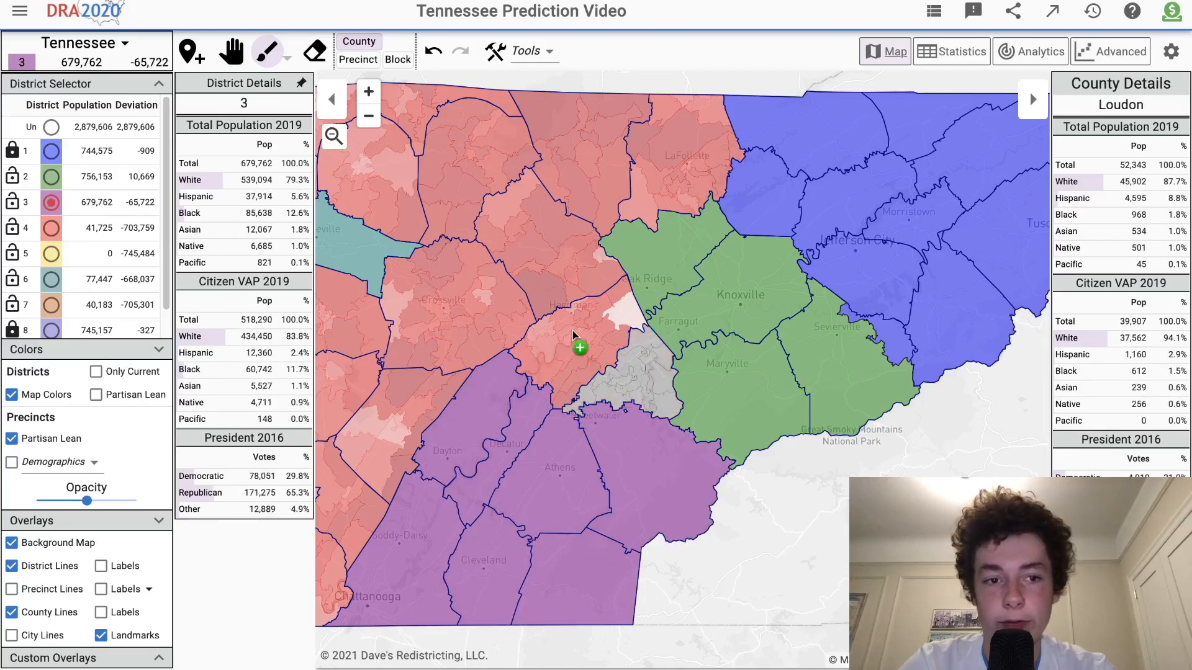
pyautogui.click(578, 339)
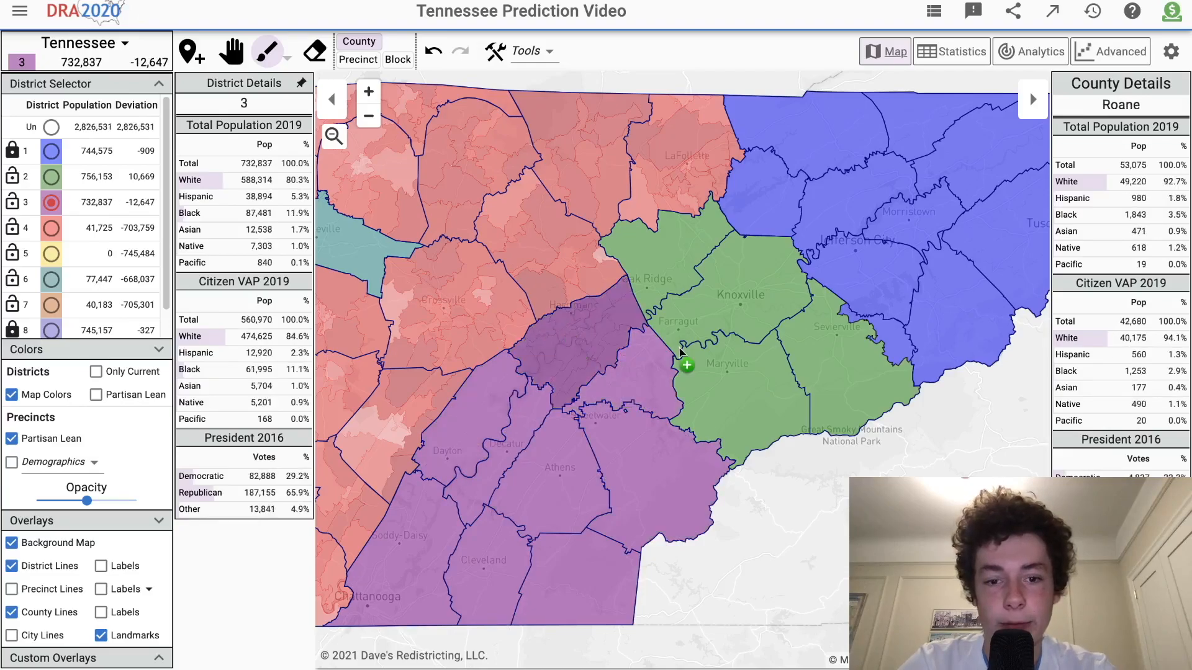
# At precinct level, move the Lanier, Big Springs and William Blount Academy precincts of western Blount County from district 2 to district 3.
pyautogui.scroll(-5, 723, 420)
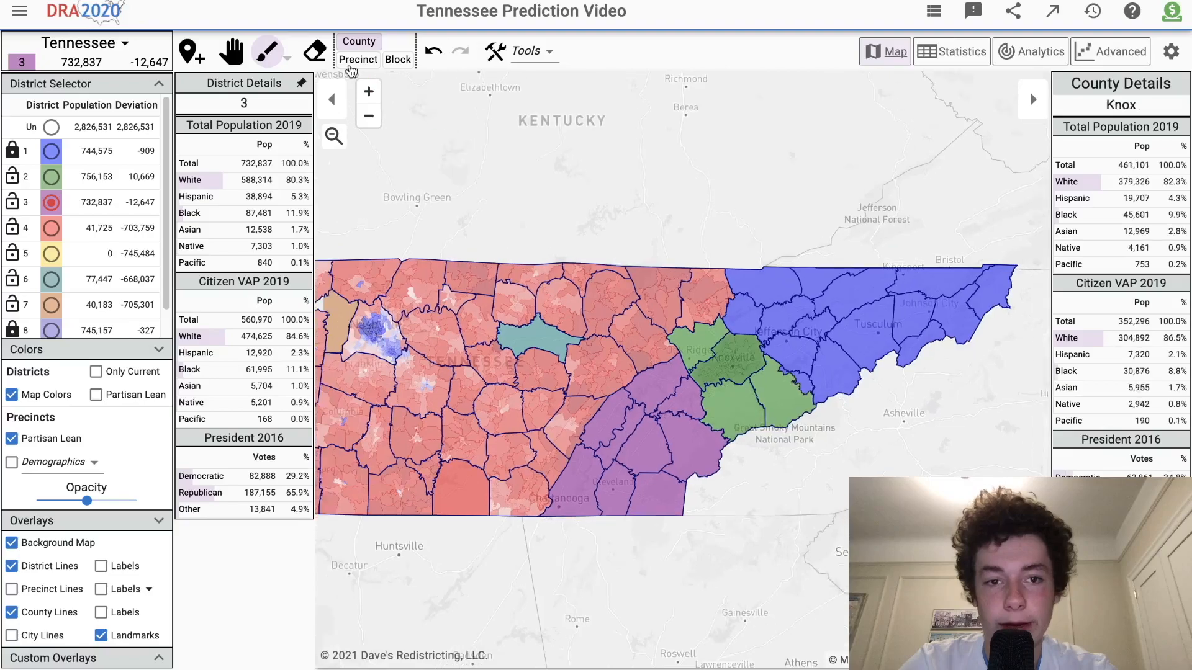
pyautogui.click(356, 63)
pyautogui.press('space')
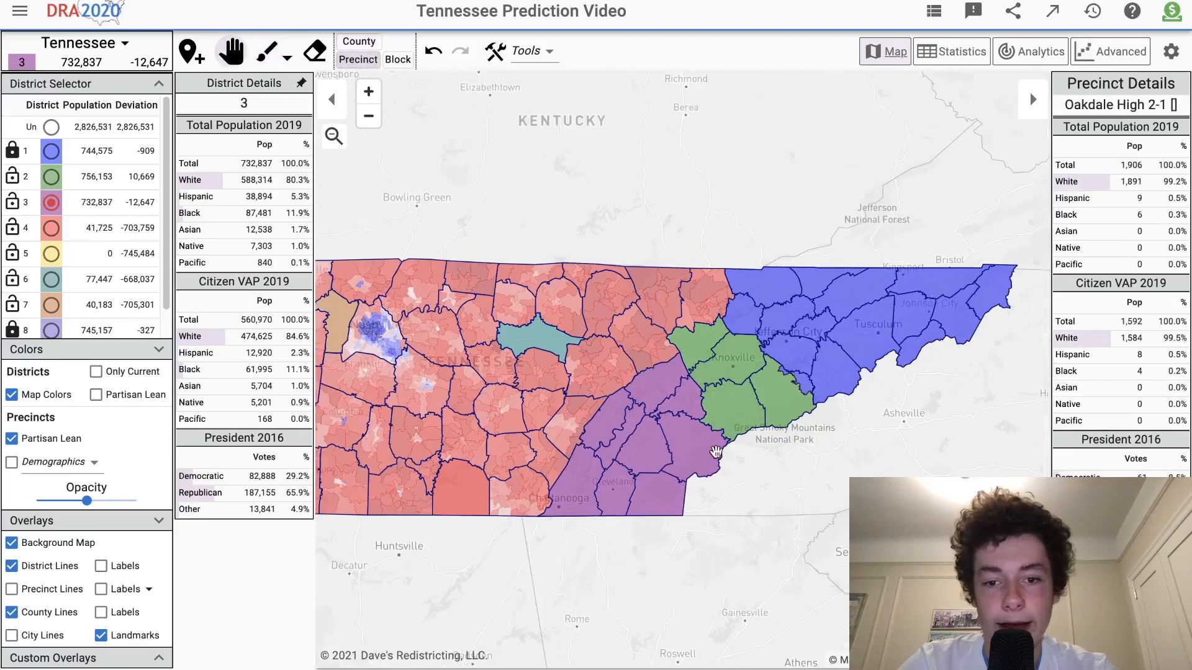
pyautogui.scroll(3, 716, 452)
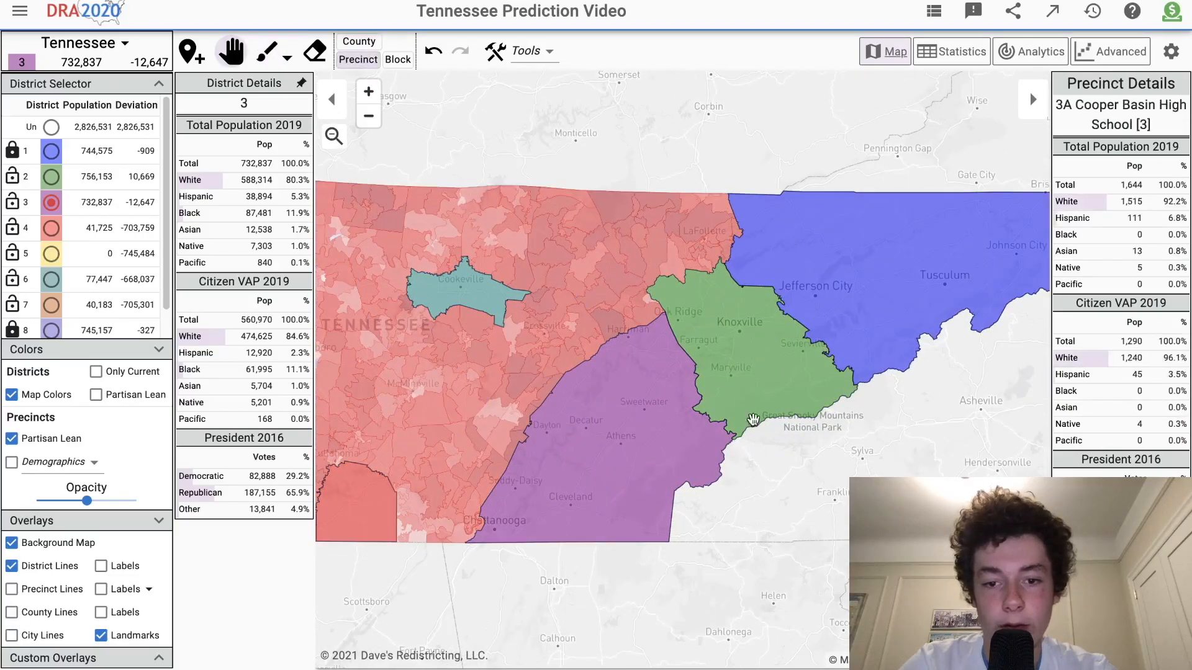
pyautogui.scroll(3, 753, 419)
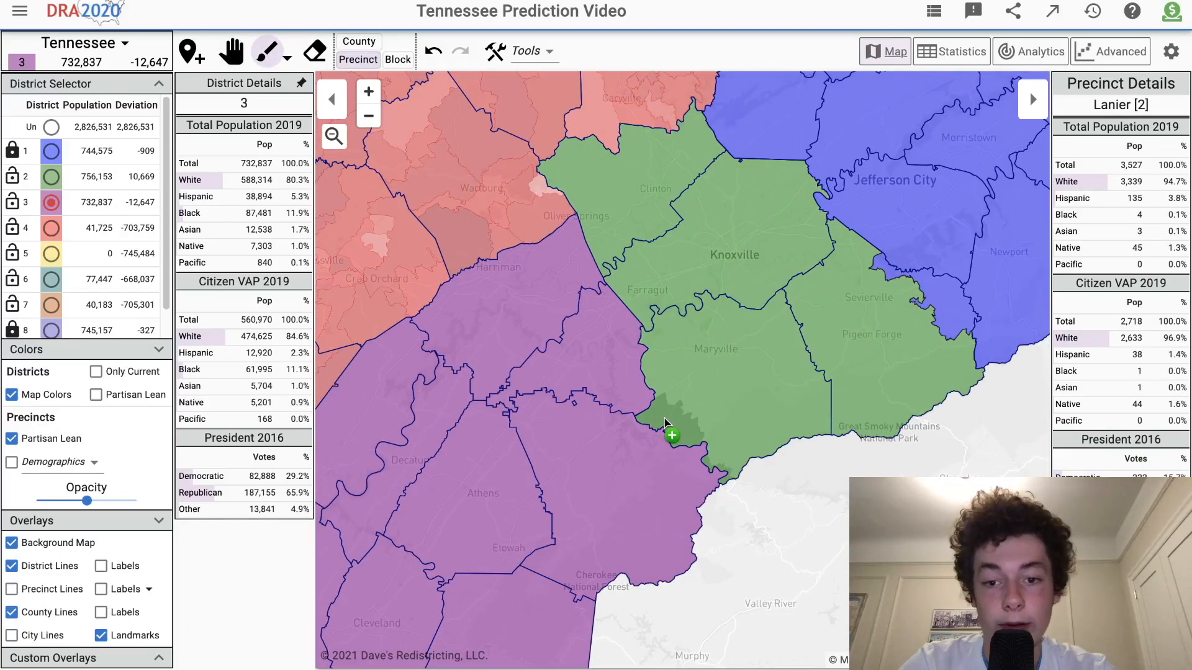
pyautogui.click(358, 41)
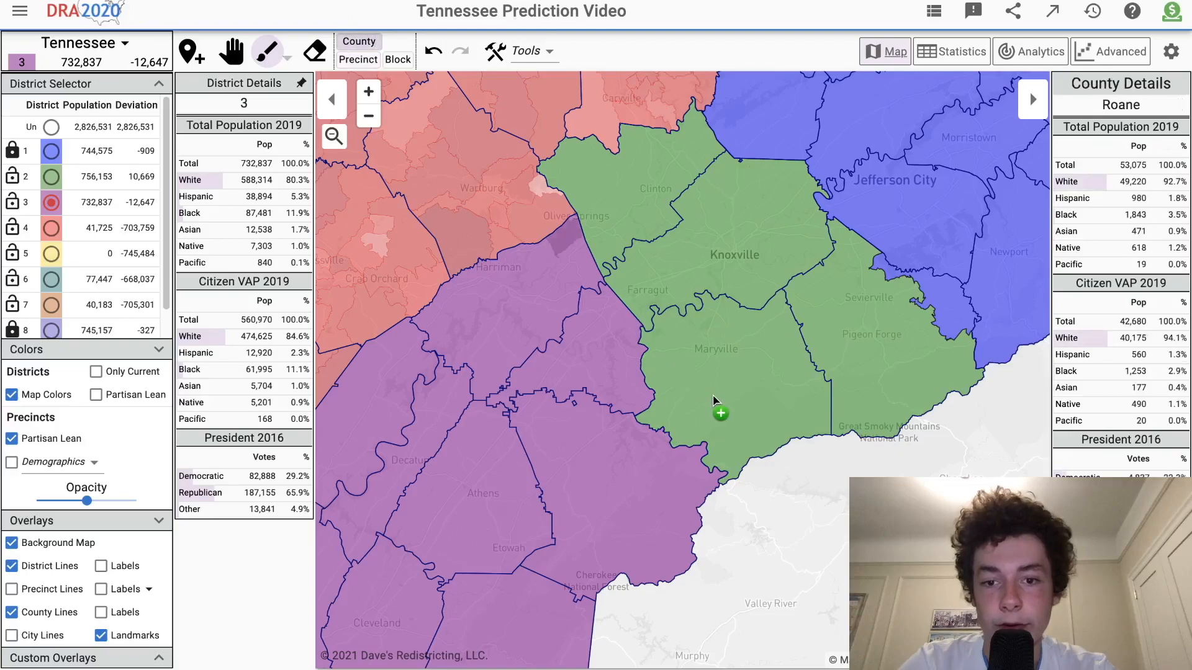
pyautogui.click(359, 59)
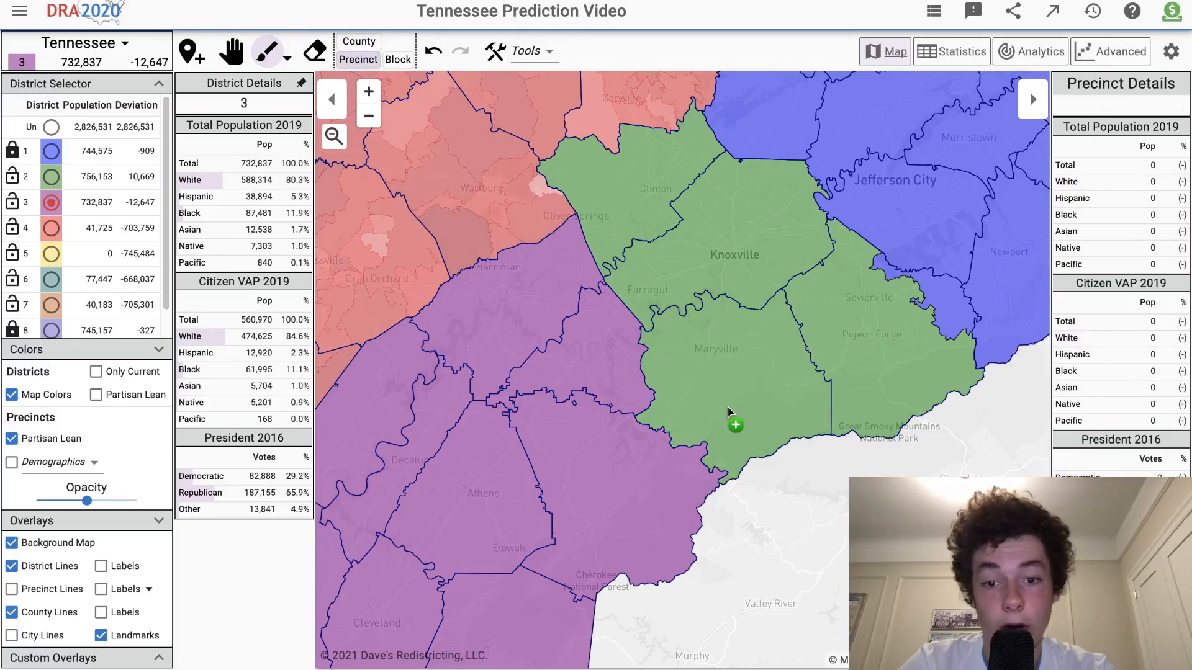
pyautogui.click(674, 424)
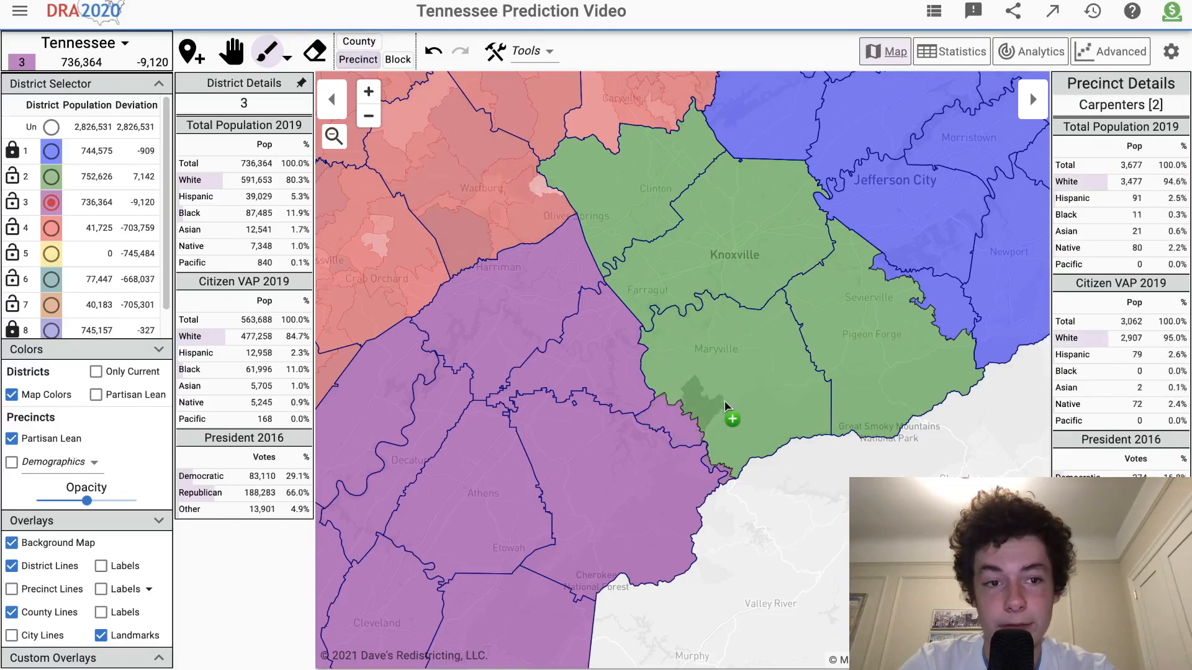
pyautogui.scroll(2, 721, 430)
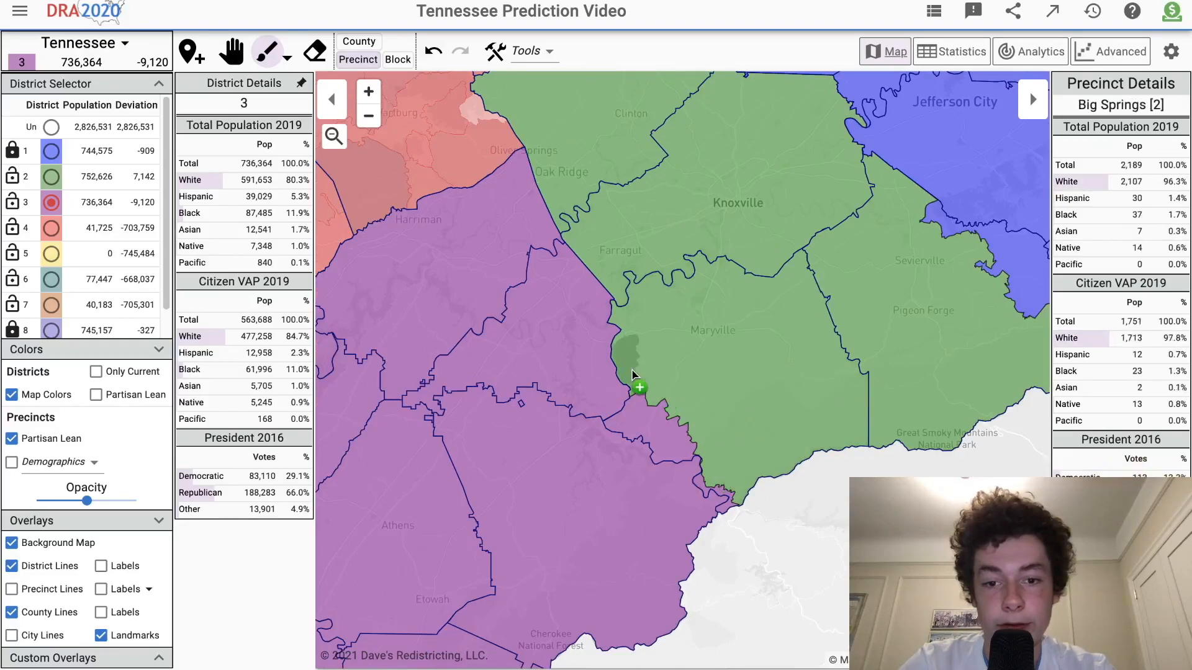
pyautogui.click(659, 379)
pyautogui.click(658, 378)
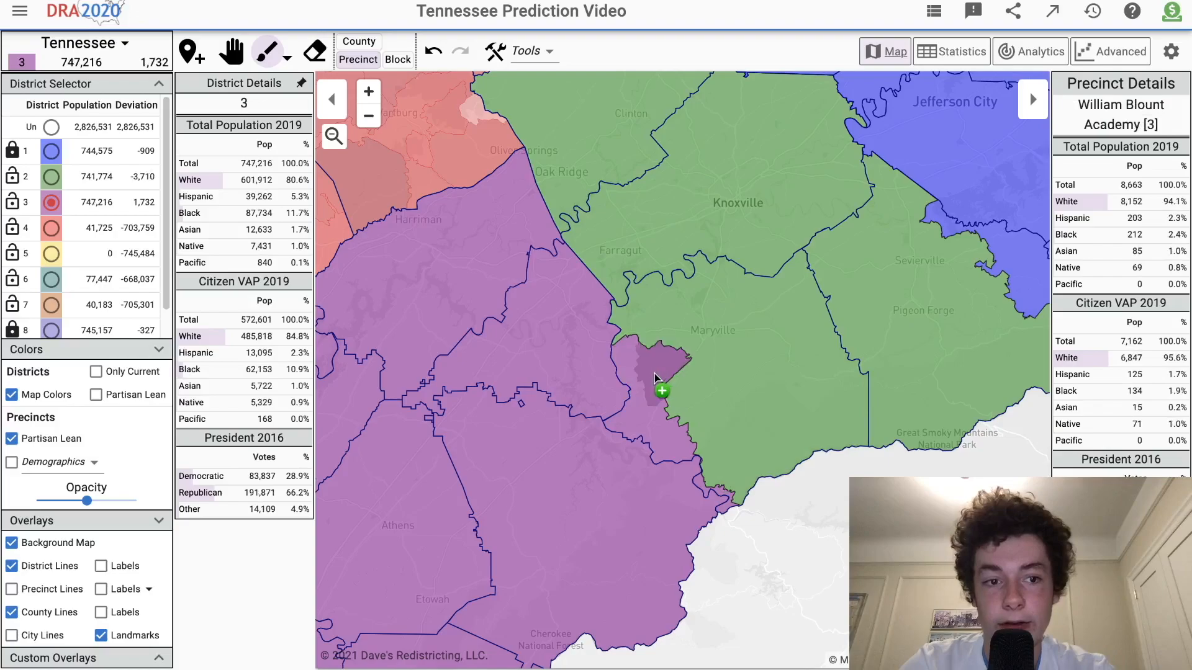
# Make district 2 active and return the Lanier precinct in southwestern Blount County to it.
pyautogui.click(56, 177)
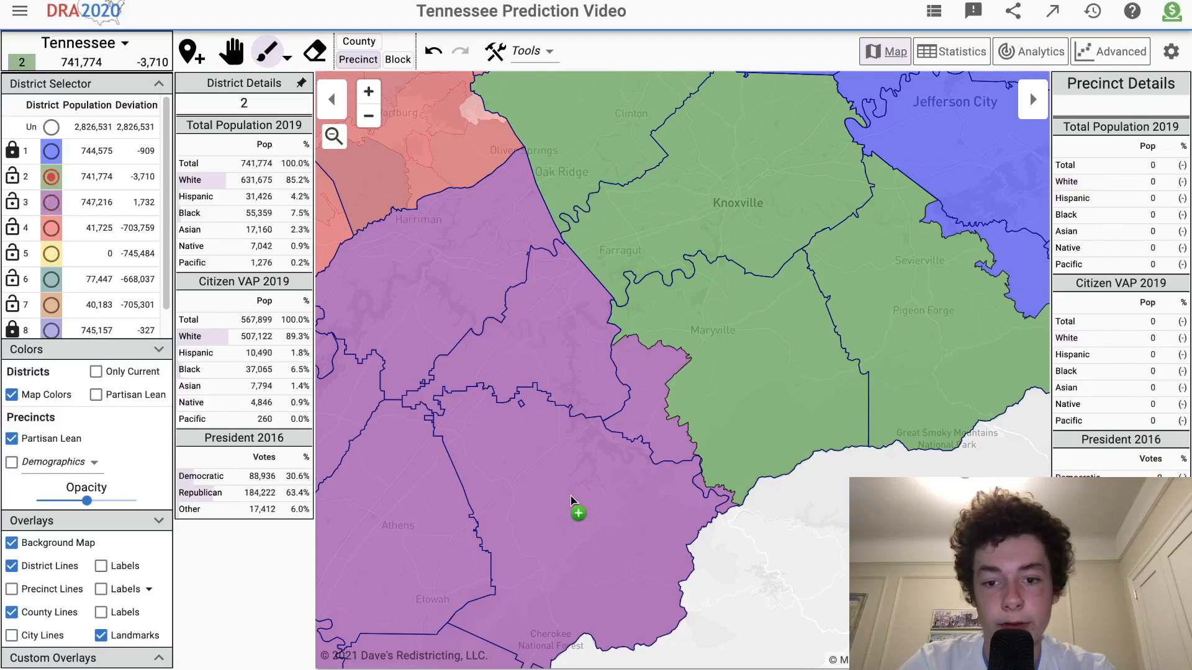
pyautogui.click(685, 452)
pyautogui.press('h')
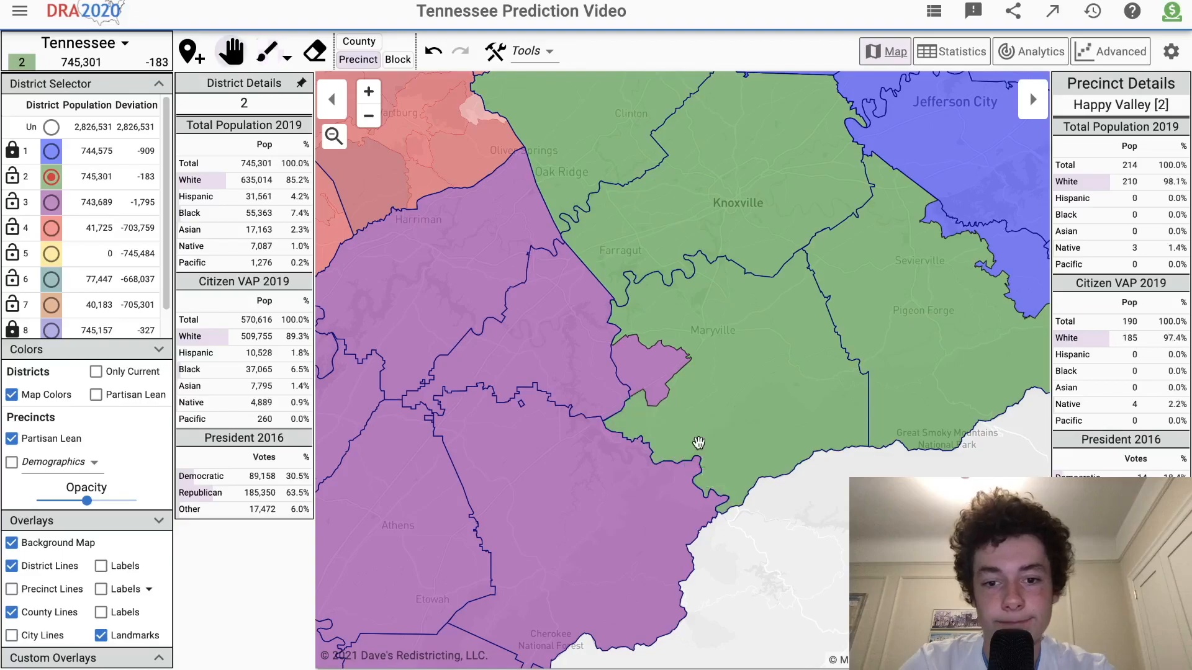
# Lock districts 2 and 3 and hide the county lines.
pyautogui.scroll(-1, 698, 443)
pyautogui.scroll(-1, 699, 443)
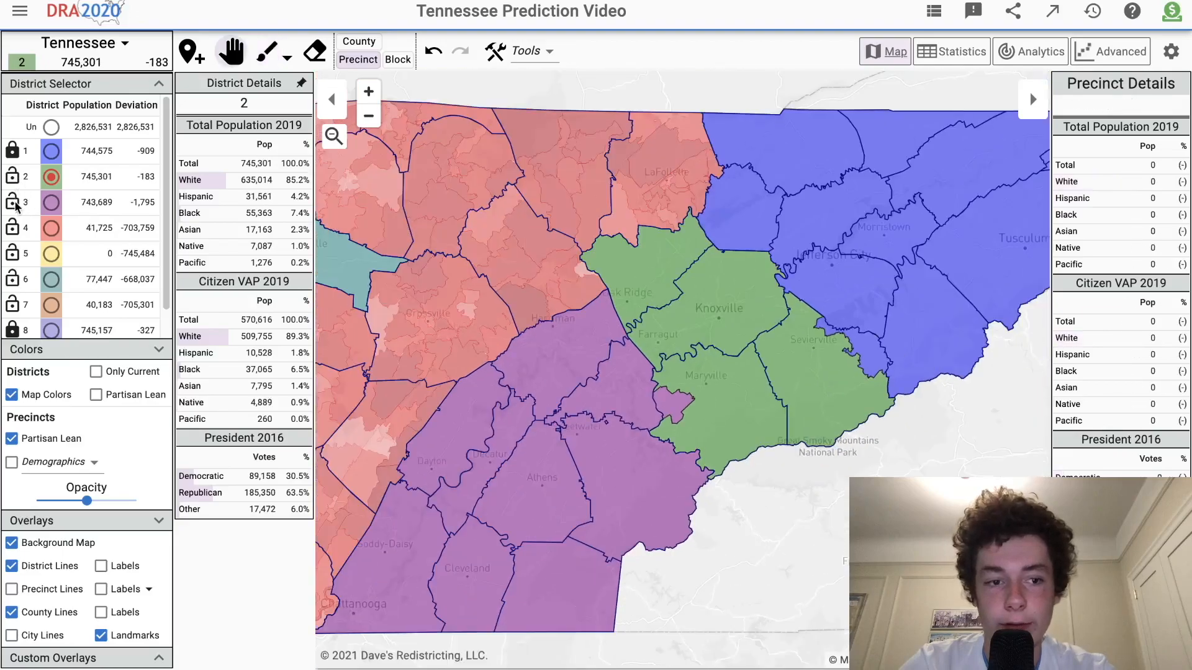
pyautogui.scroll(-2, 713, 506)
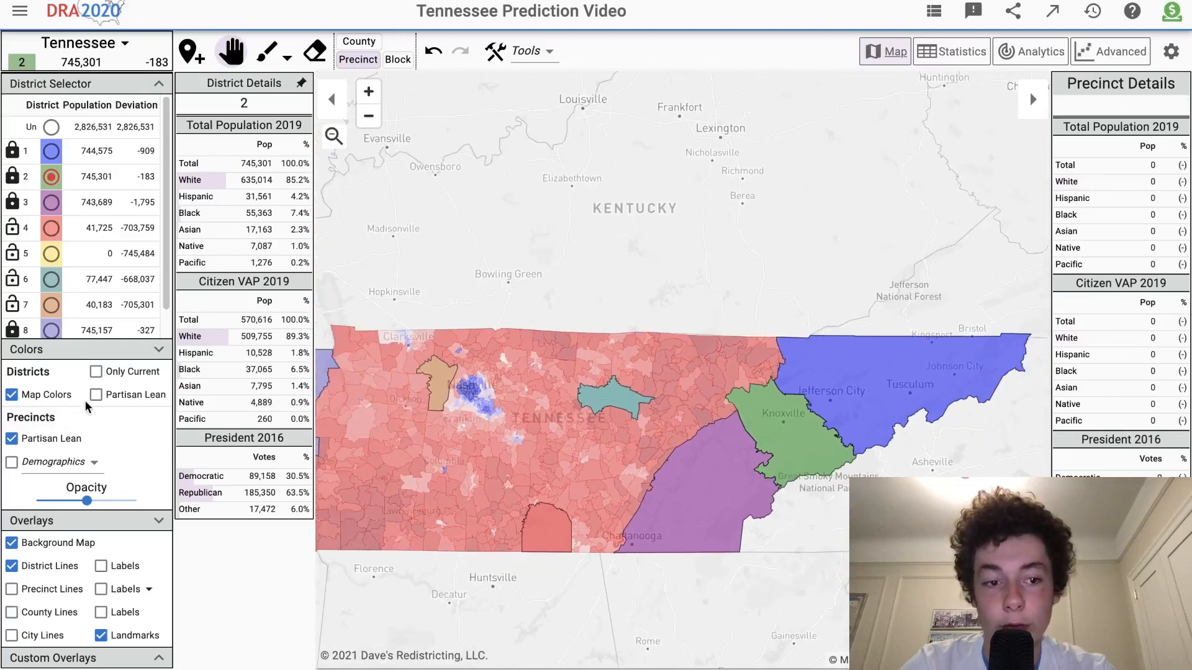
# Examine the statewide map with the districts colored by partisan lean, and restore the district colors to look over the unassigned middle of the state.
pyautogui.moveTo(547, 436); pyautogui.dragTo(656, 418)
pyautogui.scroll(-2, 656, 419)
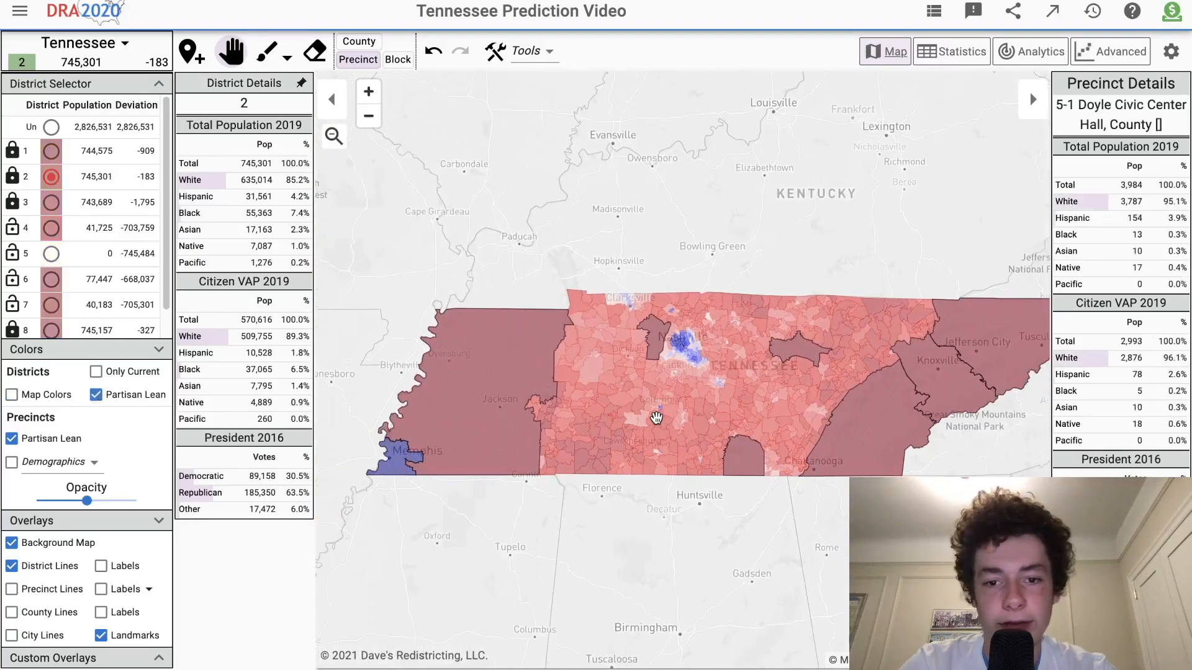
pyautogui.moveTo(707, 386); pyautogui.dragTo(630, 404)
pyautogui.scroll(-1, 630, 403)
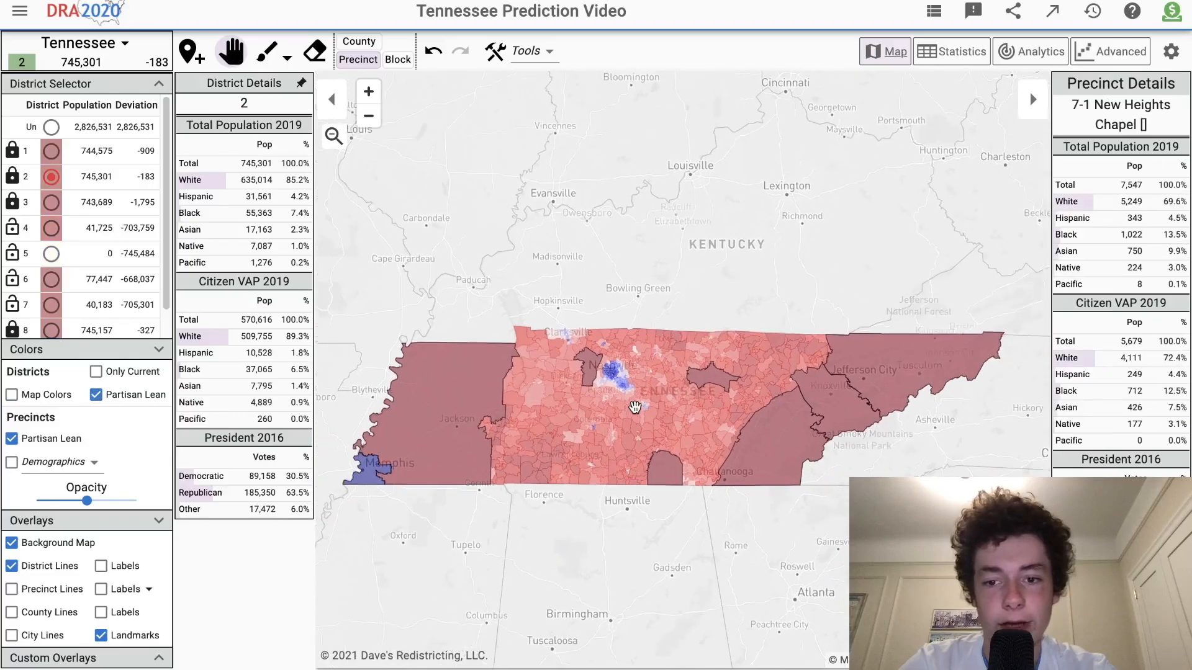
pyautogui.scroll(1, 640, 389)
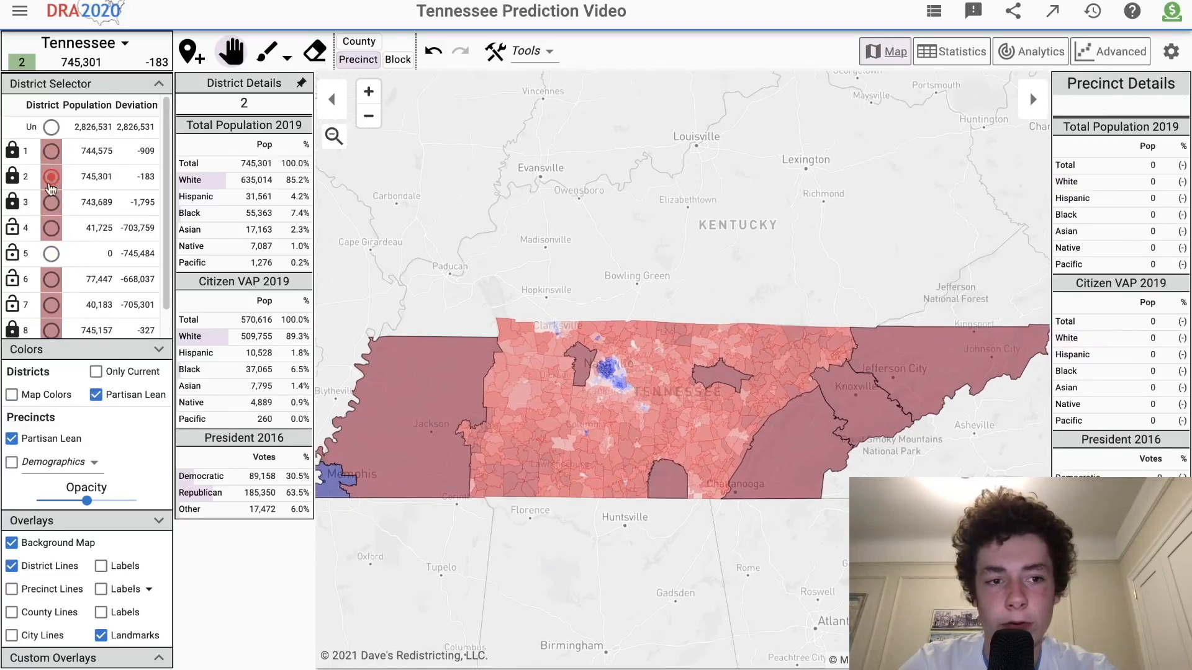
pyautogui.scroll(-1, 51, 185)
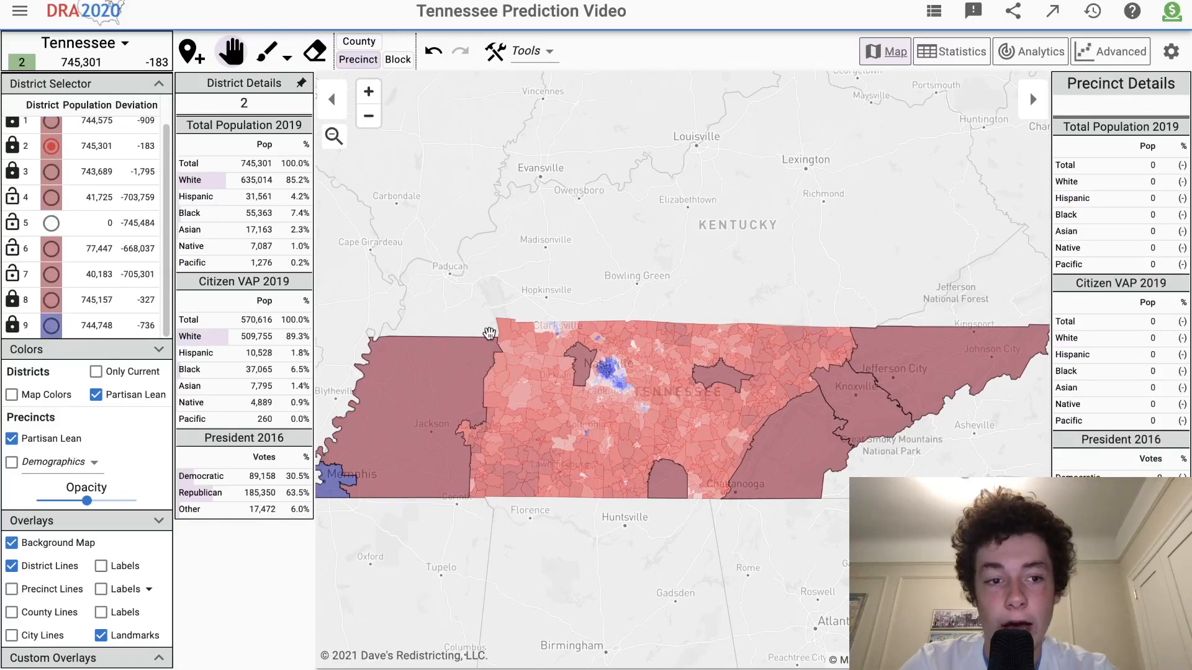
pyautogui.scroll(1, 582, 398)
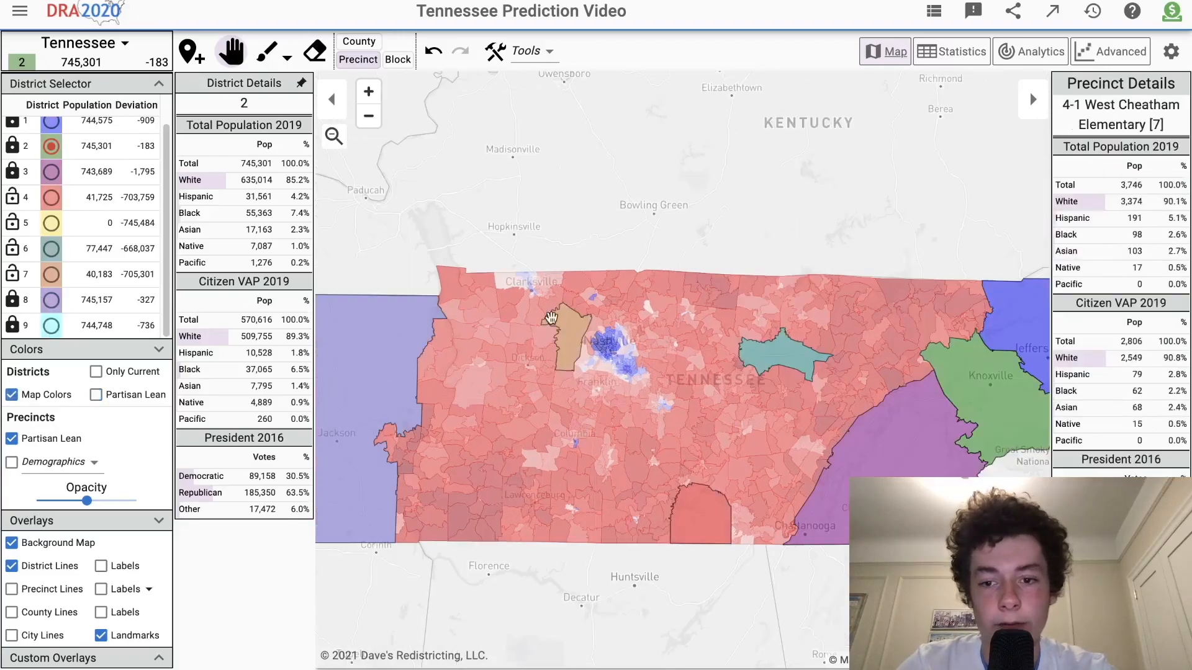
pyautogui.scroll(-1, 551, 318)
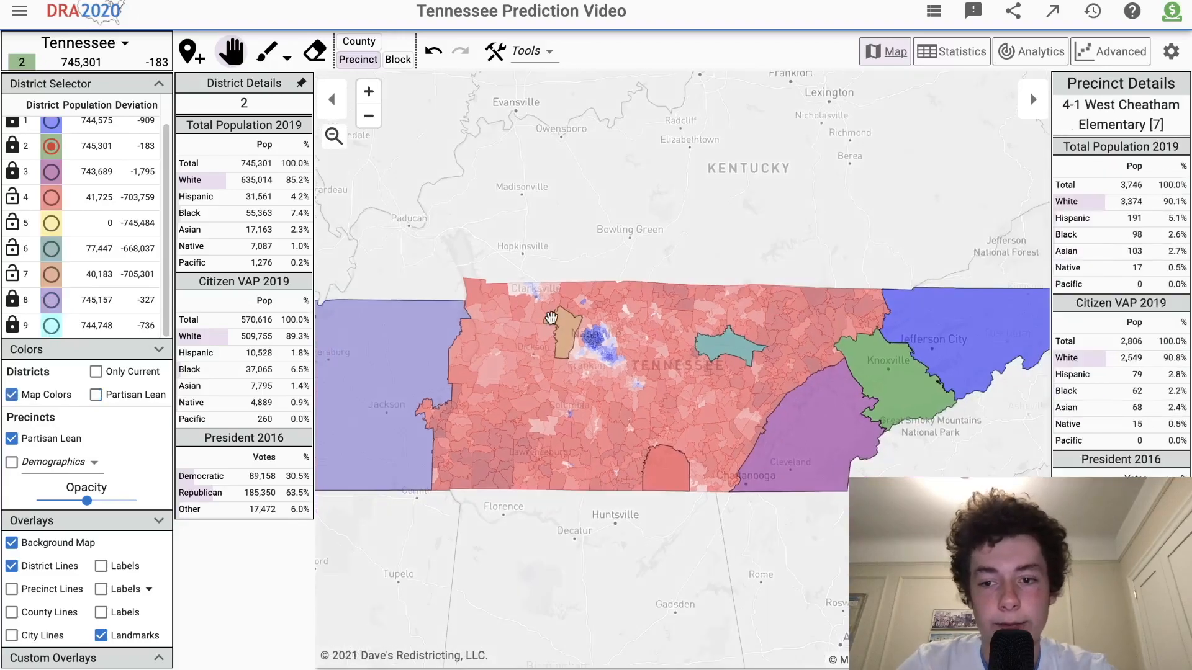
pyautogui.scroll(1, 517, 261)
pyautogui.moveTo(585, 384); pyautogui.dragTo(580, 355)
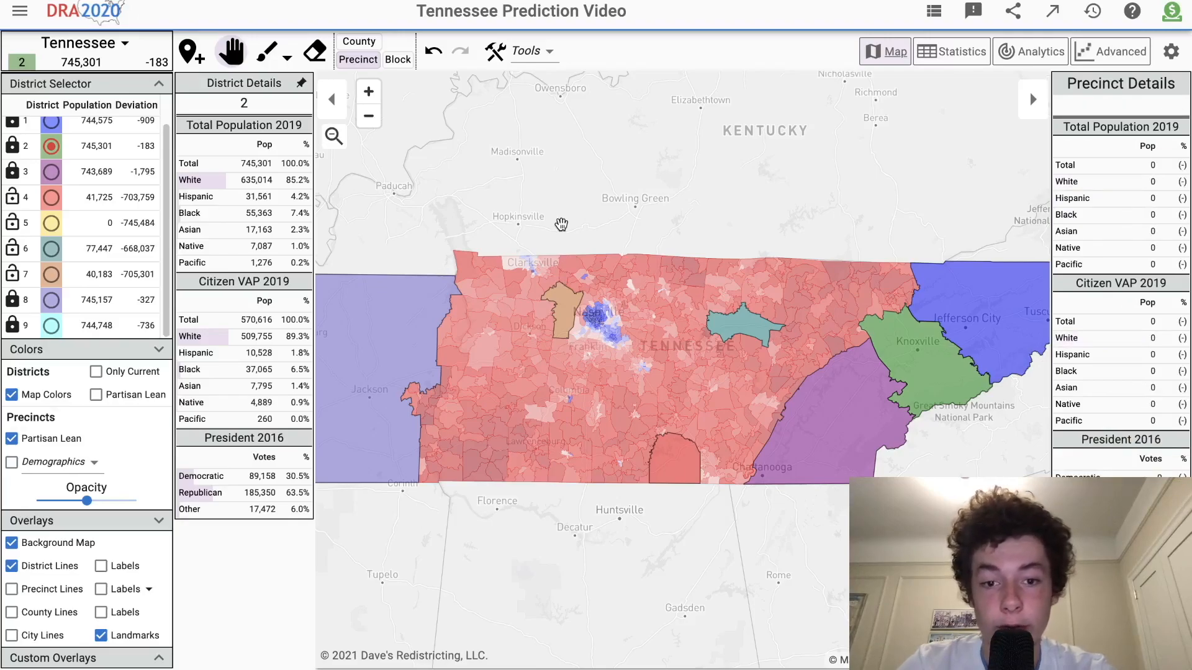
# Switch to the Wikipedia table of Tennessee's current districts and examine the representatives' home towns, partisan ratings and district shapes.
pyautogui.scroll(-2, 559, 370)
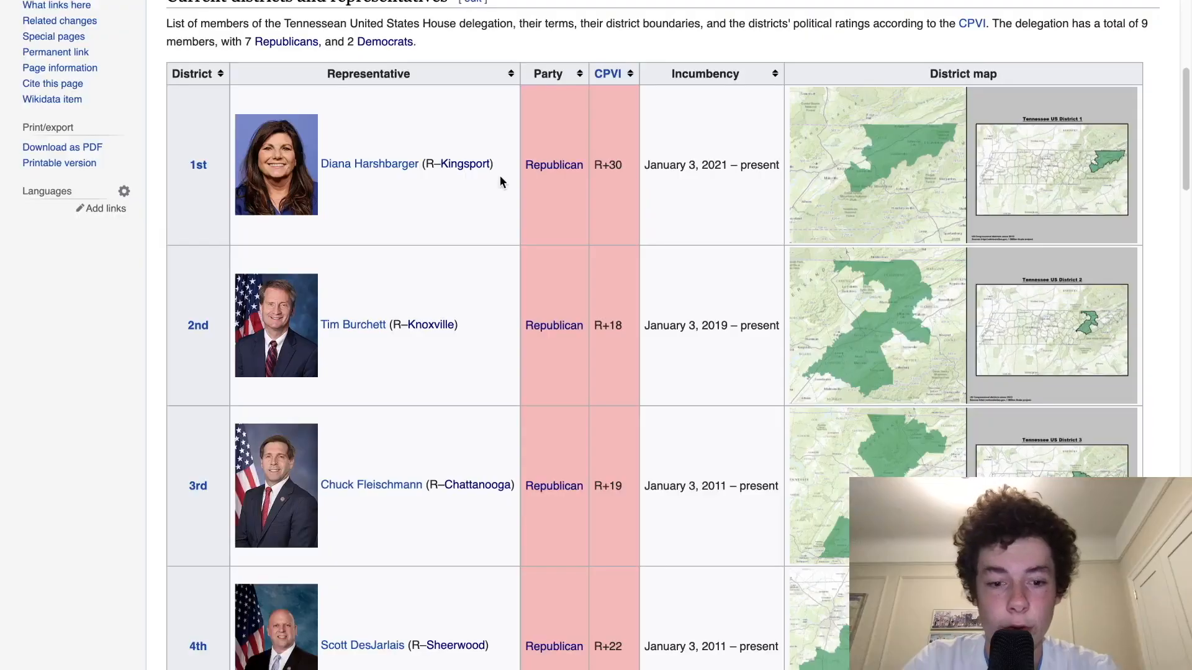
pyautogui.scroll(-3, 500, 181)
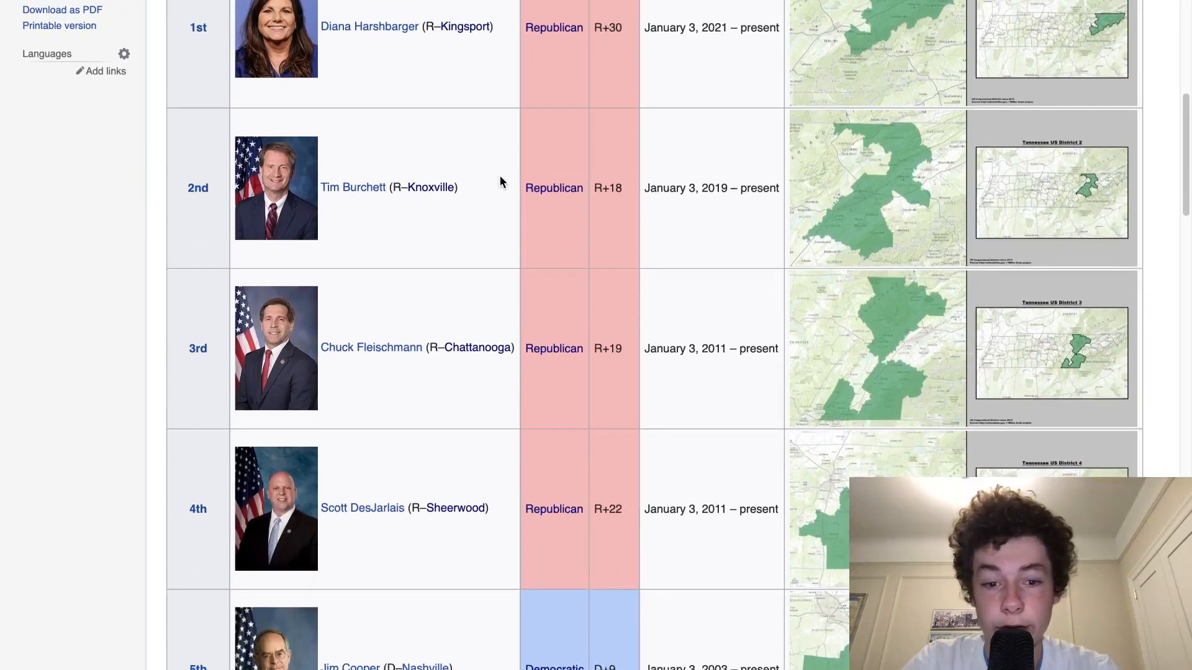
pyautogui.scroll(-5, 501, 181)
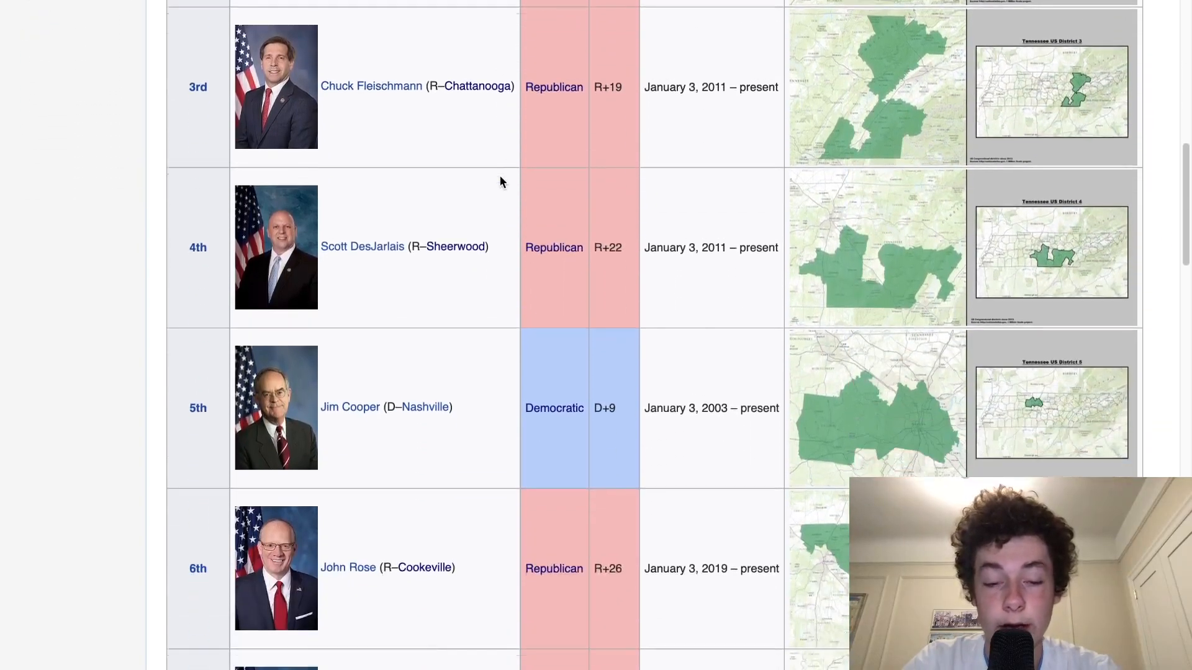
pyautogui.scroll(-1, 501, 178)
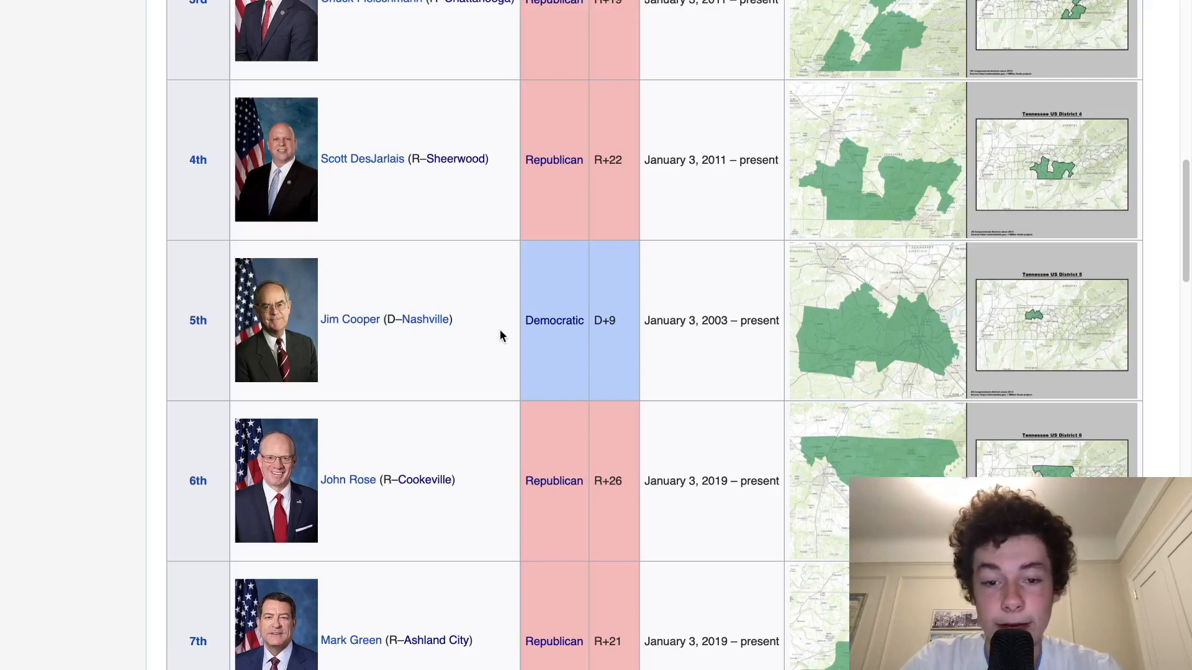
pyautogui.scroll(-6, 501, 335)
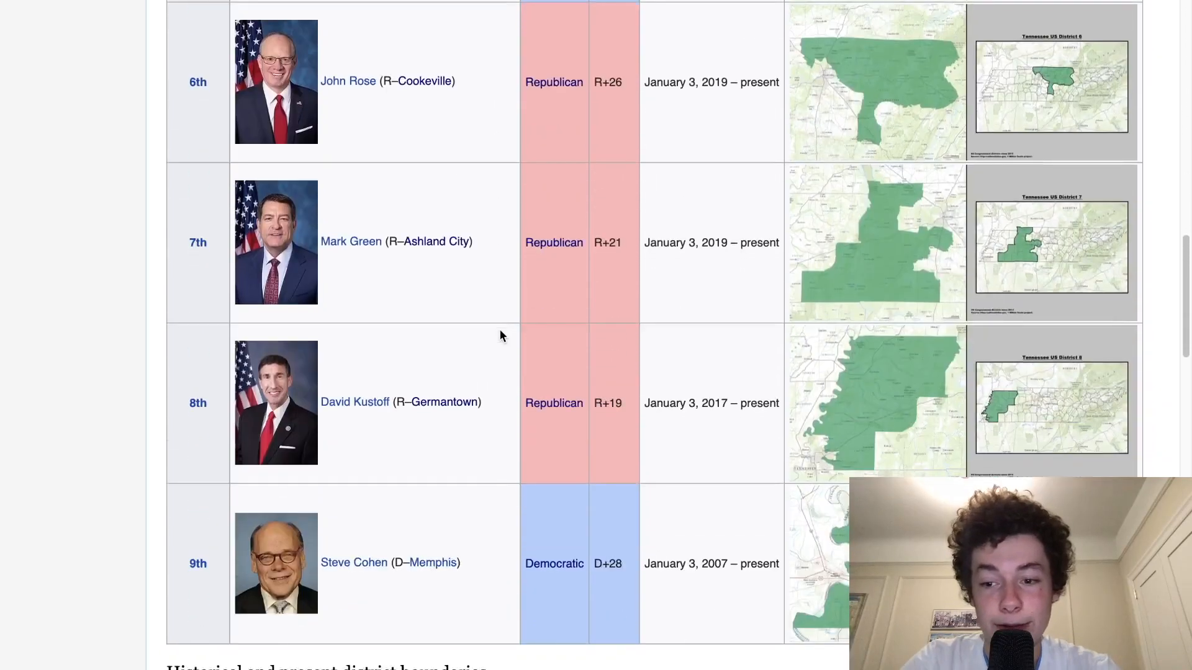
pyautogui.scroll(15, 500, 335)
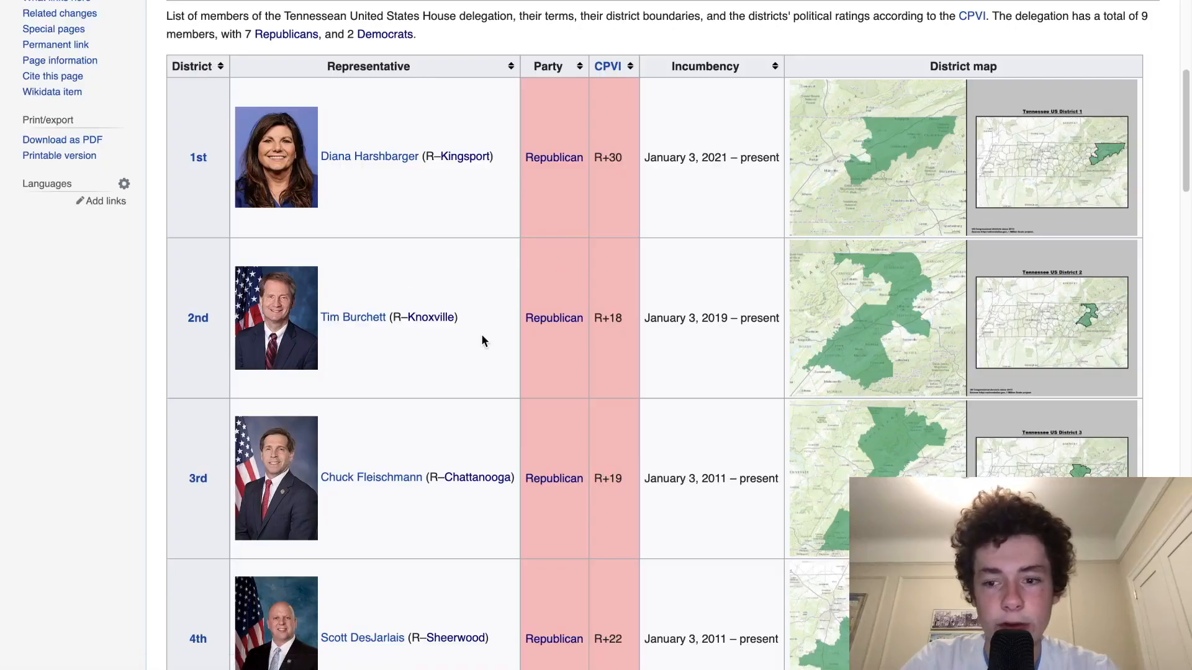
pyautogui.scroll(-2, 483, 341)
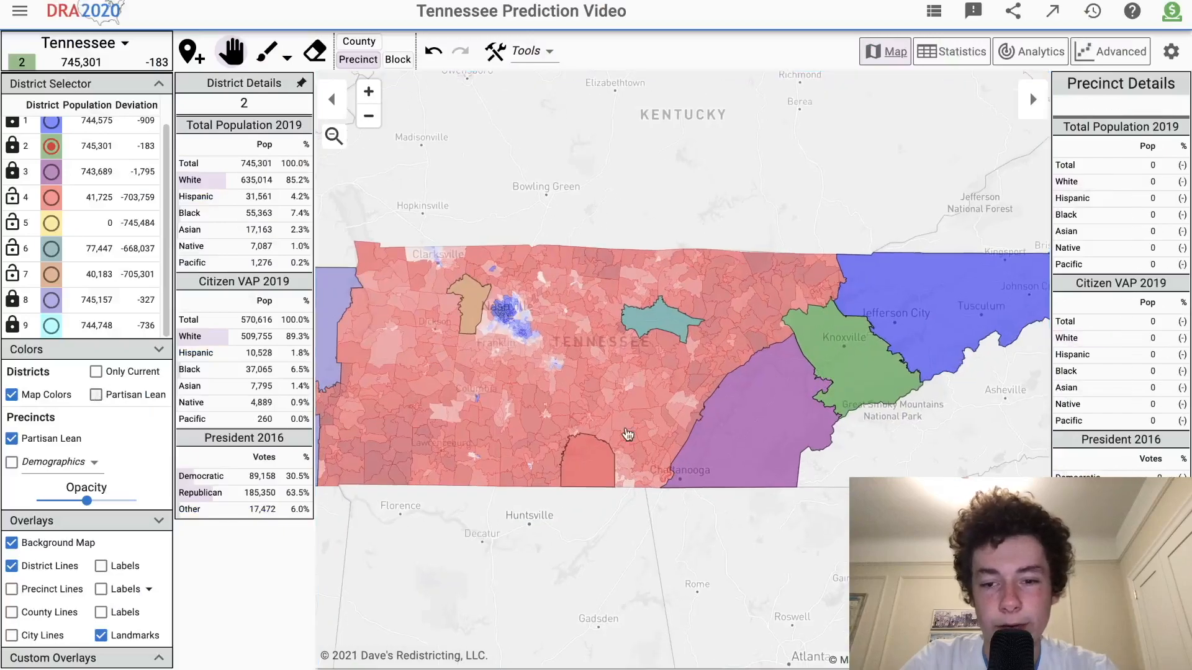
# Back in Dave's Redistricting, check the districts by partisan lean, and make district 4 active with the map colors restored.
pyautogui.scroll(-1, 630, 378)
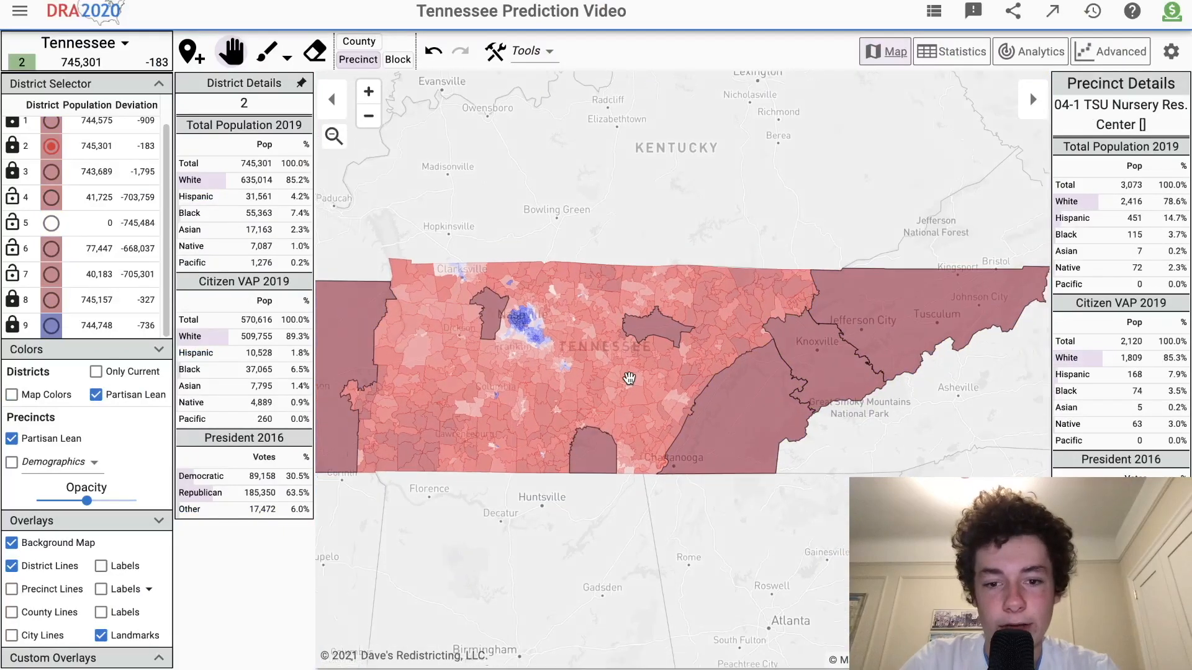
pyautogui.moveTo(521, 389); pyautogui.dragTo(569, 390)
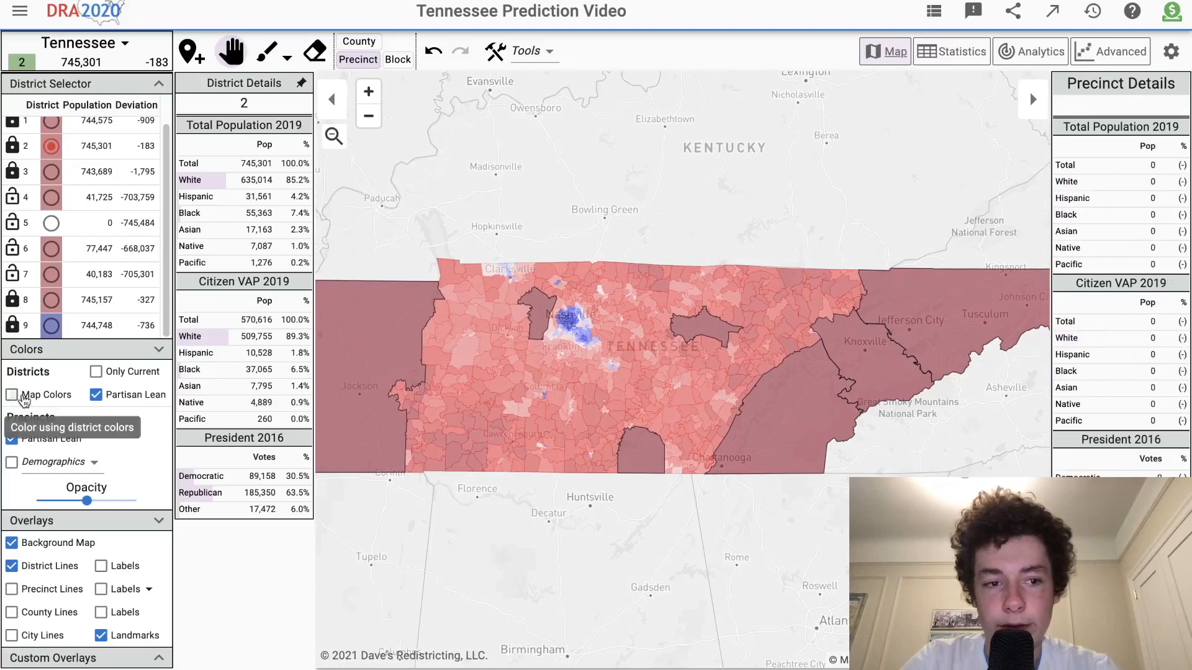
pyautogui.click(50, 198)
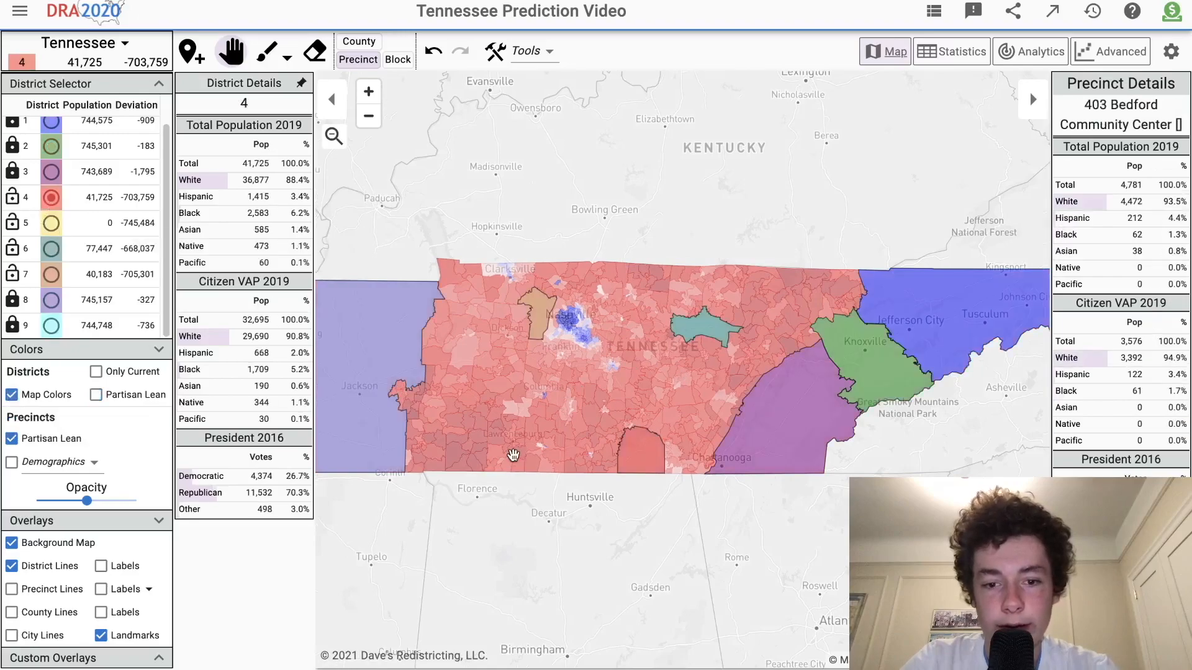
# Assign the whole counties across southern middle Tennessee to district 4, extending it northeast through White and Cumberland counties.
pyautogui.scroll(1, 512, 455)
pyautogui.moveTo(513, 455); pyautogui.dragTo(532, 455)
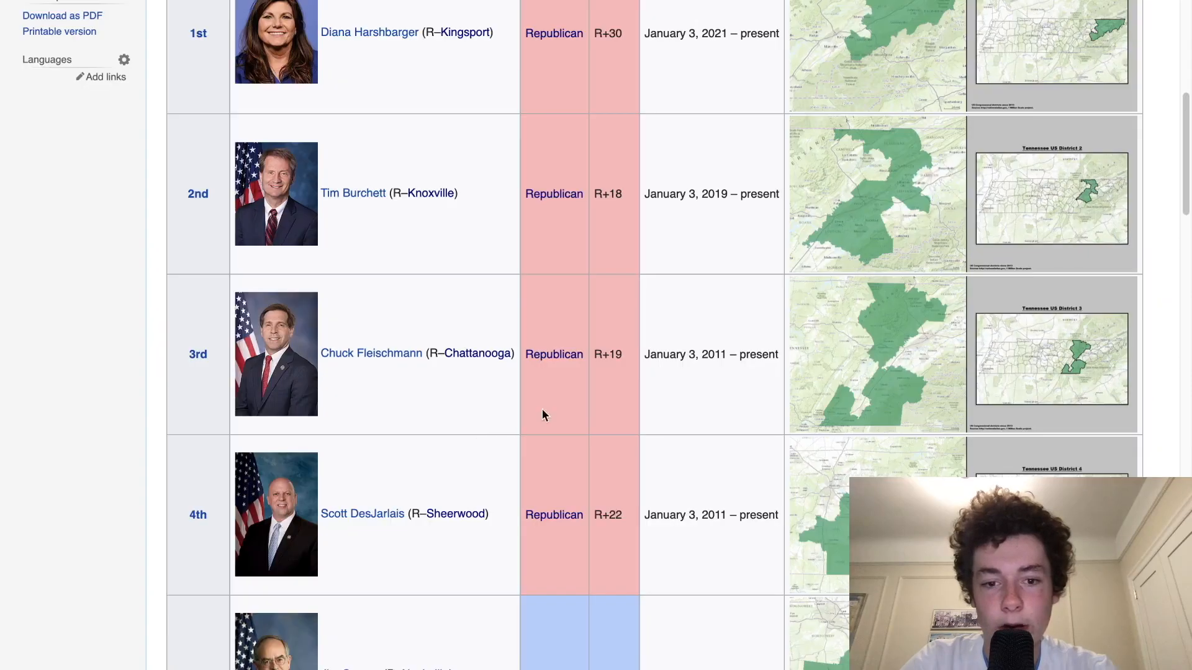
pyautogui.scroll(-3, 546, 406)
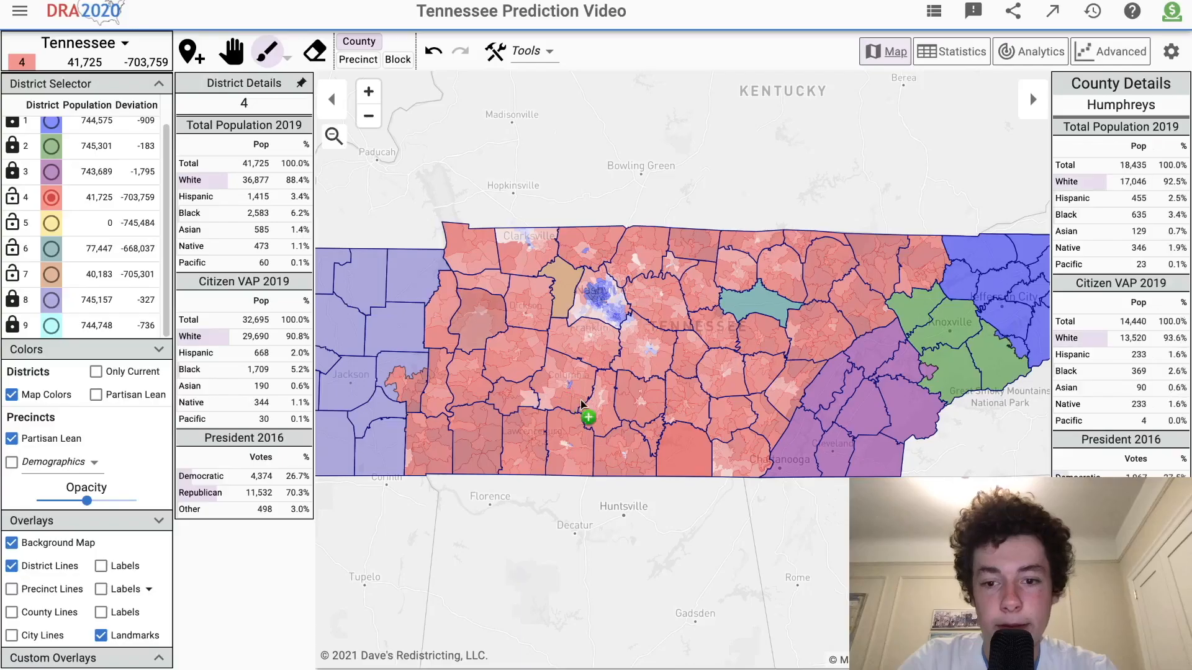
pyautogui.moveTo(582, 404)
pyautogui.mouseDown()
pyautogui.moveTo(724, 447)
pyautogui.moveTo(719, 423)
pyautogui.moveTo(660, 404)
pyautogui.moveTo(633, 438)
pyautogui.mouseUp()
pyautogui.moveTo(589, 405)
pyautogui.mouseDown()
pyautogui.moveTo(533, 428)
pyautogui.moveTo(468, 407)
pyautogui.moveTo(433, 430)
pyautogui.moveTo(412, 399)
pyautogui.moveTo(487, 382)
pyautogui.moveTo(700, 407)
pyautogui.moveTo(609, 481)
pyautogui.moveTo(783, 400)
pyautogui.moveTo(657, 371)
pyautogui.moveTo(683, 359)
pyautogui.mouseUp()
pyautogui.moveTo(807, 332); pyautogui.dragTo(810, 334)
pyautogui.click(770, 339)
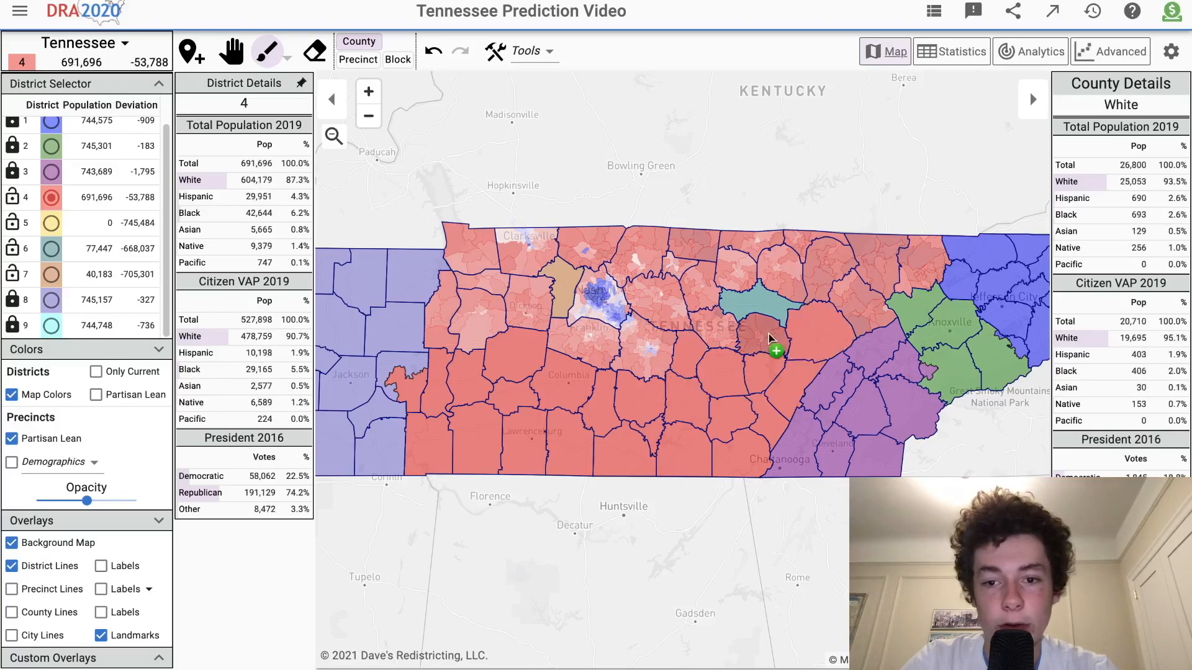
# Compare district 4's shape with the districts in the Copy of TN 2020 Congressional map and look over the remaining unassigned area.
pyautogui.click(360, 59)
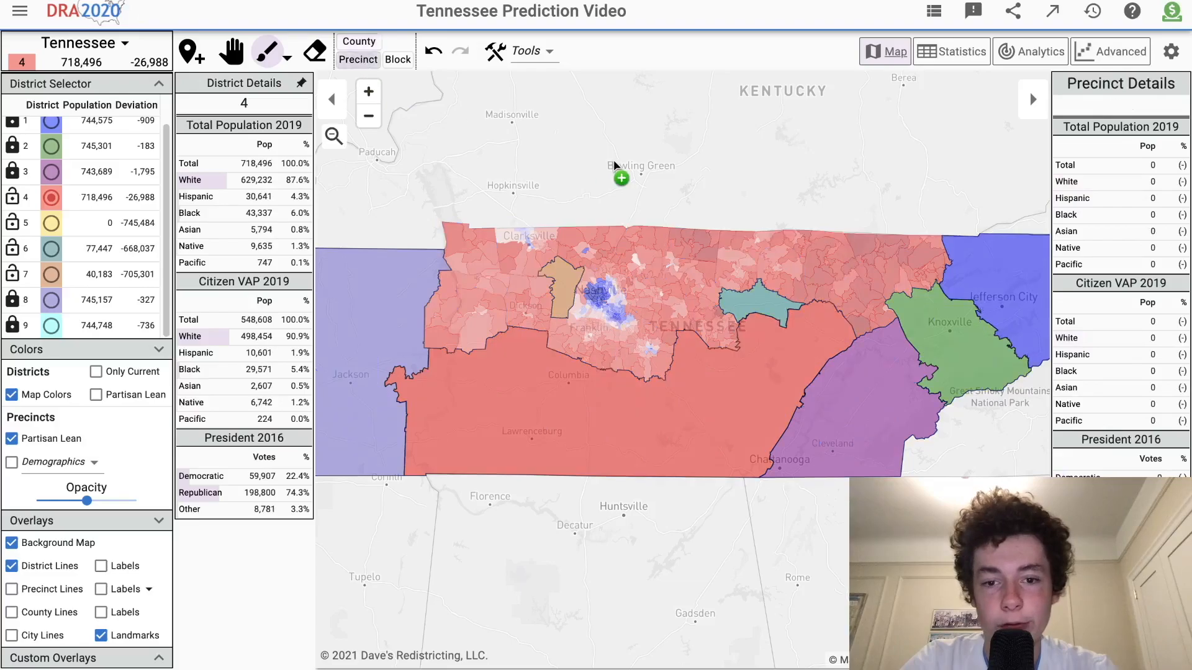
pyautogui.click(231, 52)
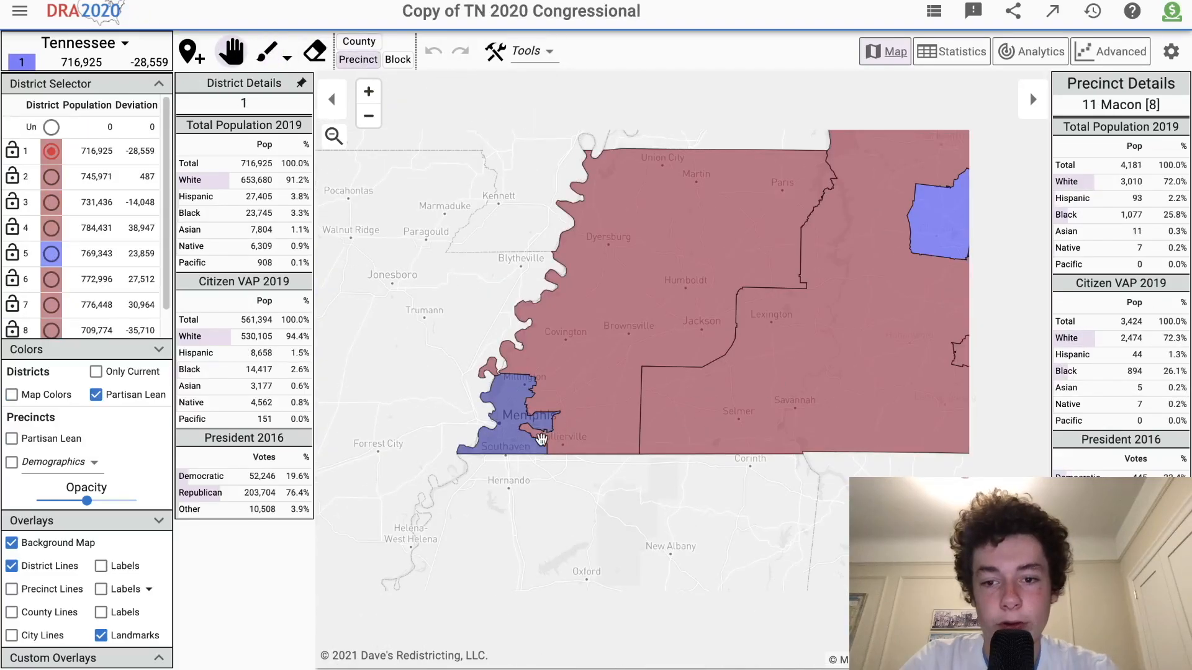
pyautogui.scroll(-3, 465, 417)
pyautogui.moveTo(593, 396); pyautogui.dragTo(540, 404)
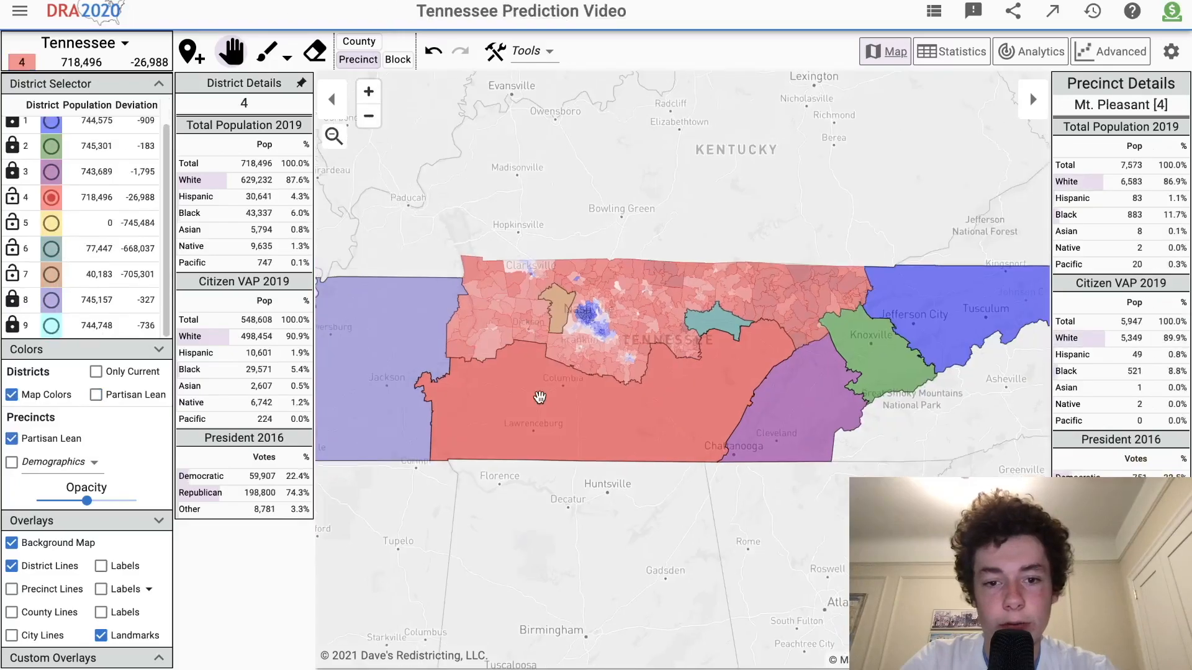
pyautogui.scroll(1, 697, 352)
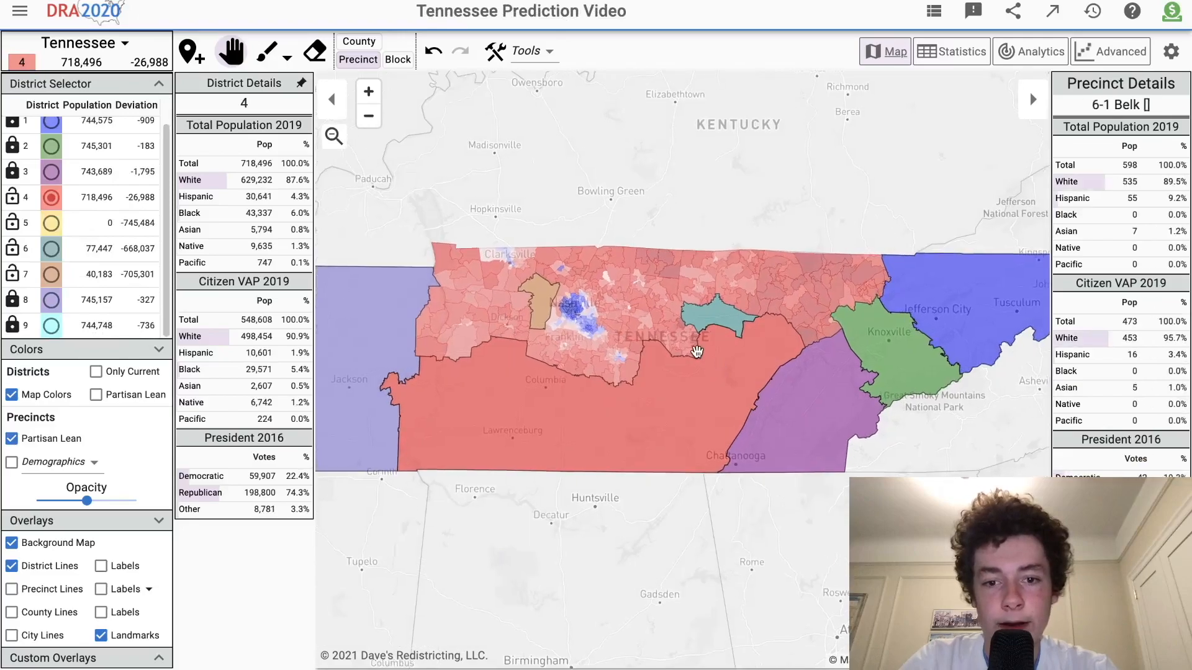
pyautogui.scroll(1, 697, 352)
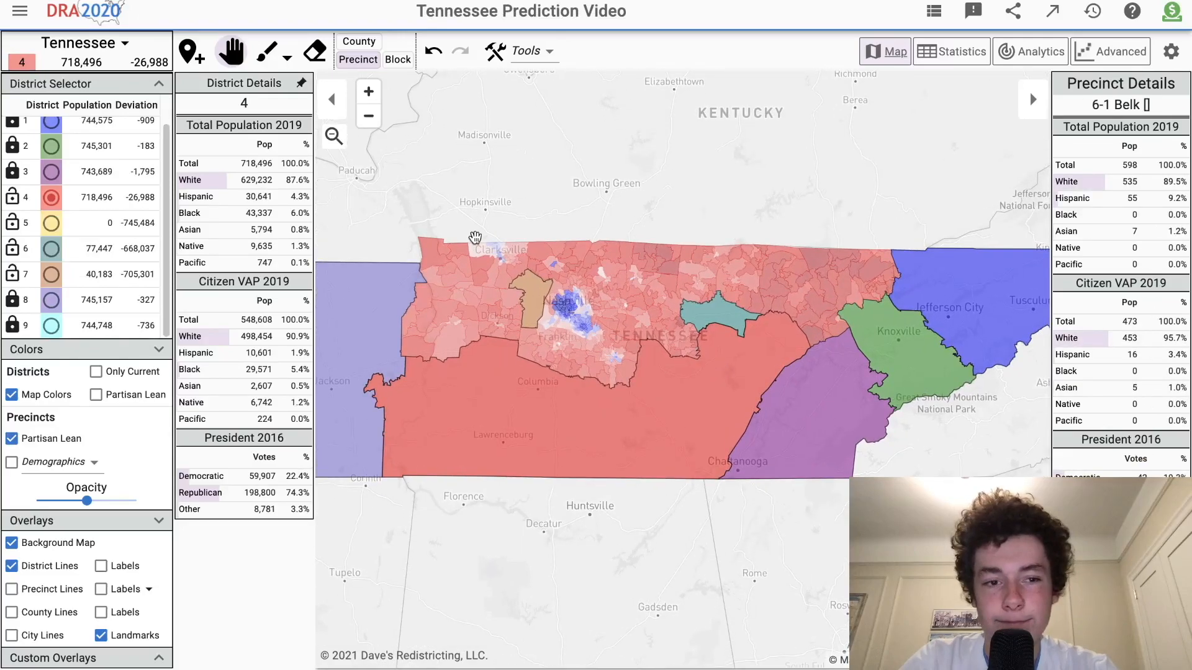
# Try a county south of district 6 in district 4, undo it, and add the county between Cumberland County and district 2 instead.
pyautogui.click(354, 41)
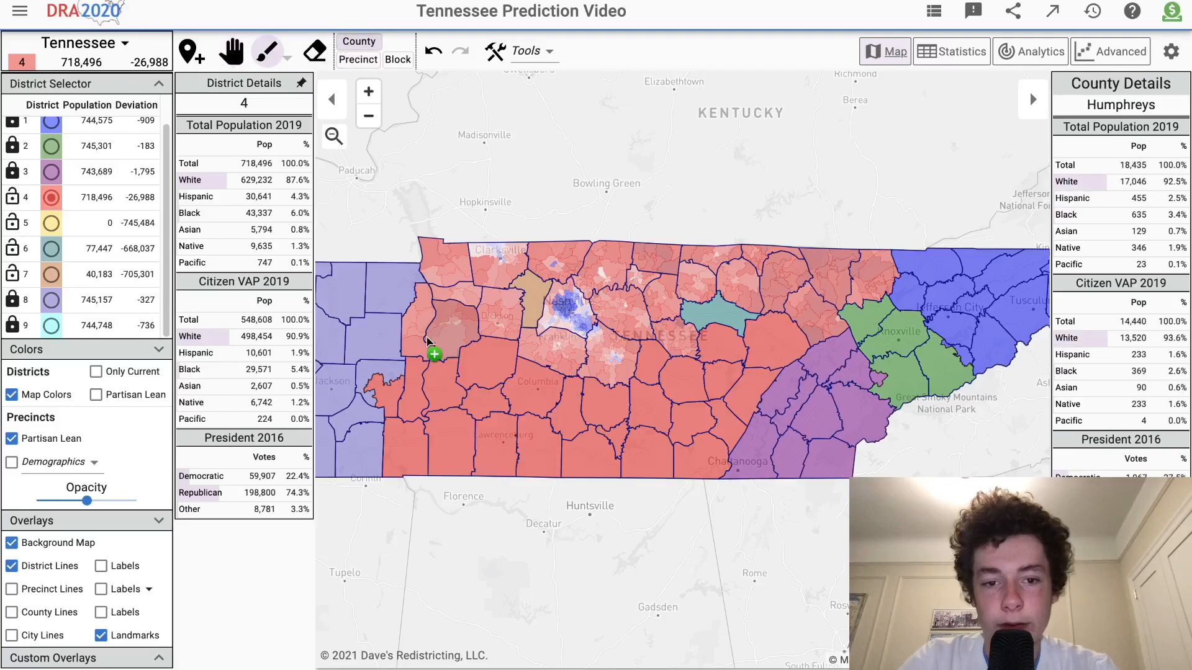
pyautogui.click(683, 336)
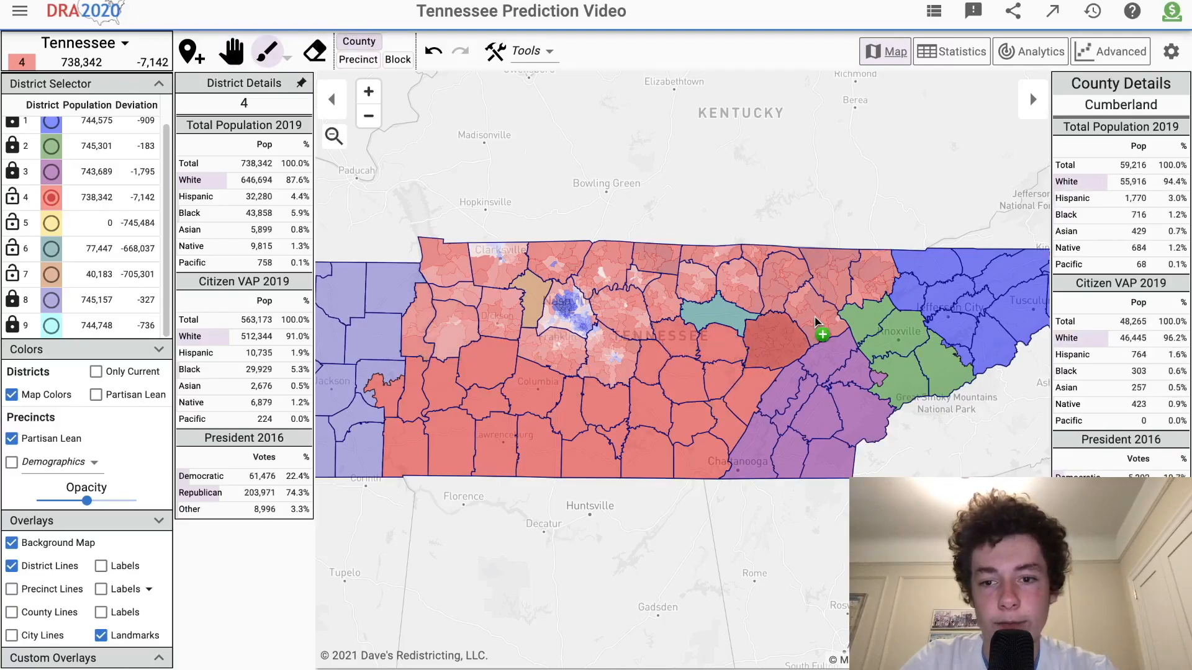
pyautogui.click(434, 52)
pyautogui.click(815, 314)
pyautogui.click(359, 59)
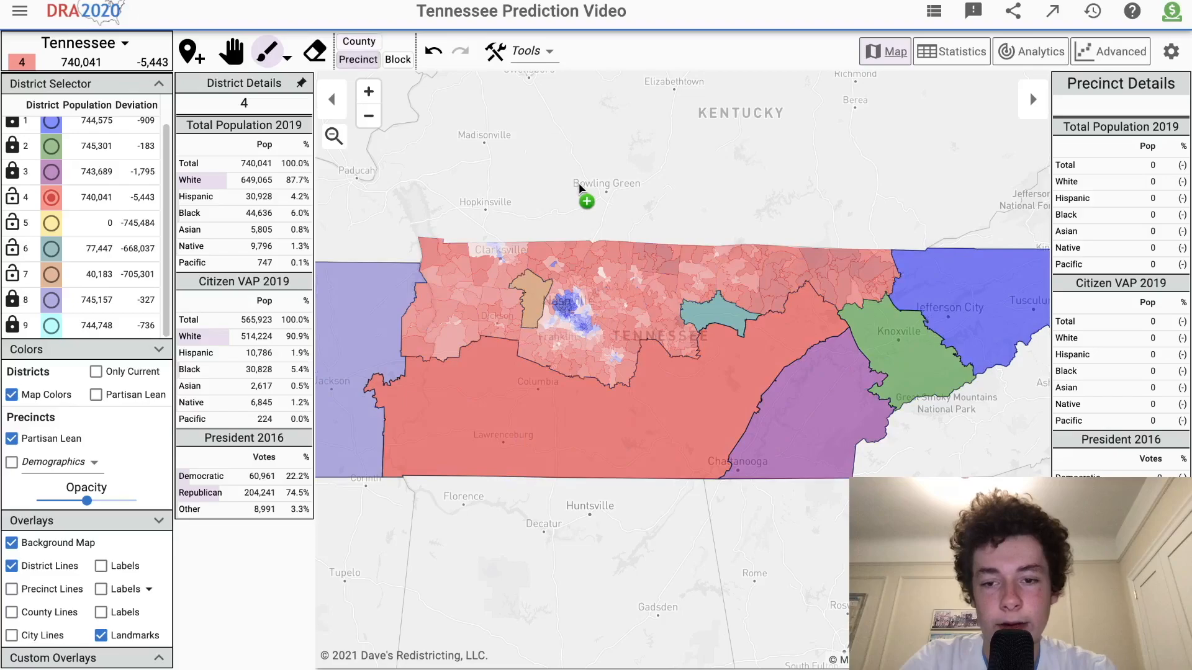
# Color the districts by partisan lean and examine the statewide map with the enlarged district 4.
pyautogui.press('space')
pyautogui.scroll(-4, 617, 434)
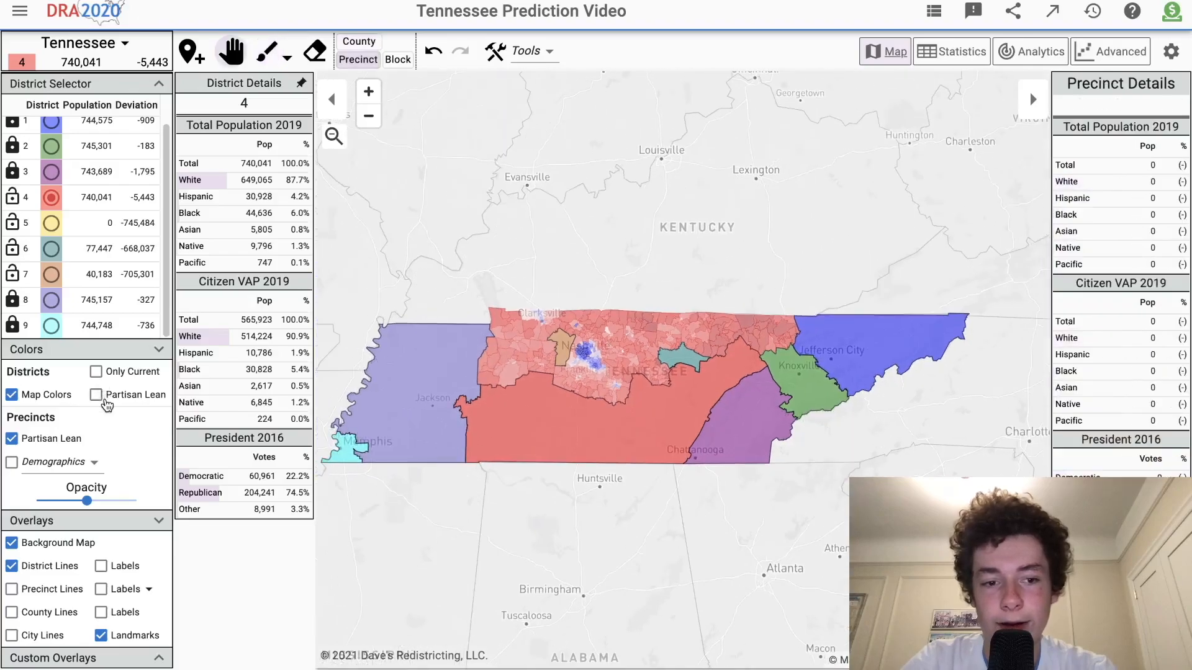
pyautogui.click(96, 395)
pyautogui.scroll(2, 712, 343)
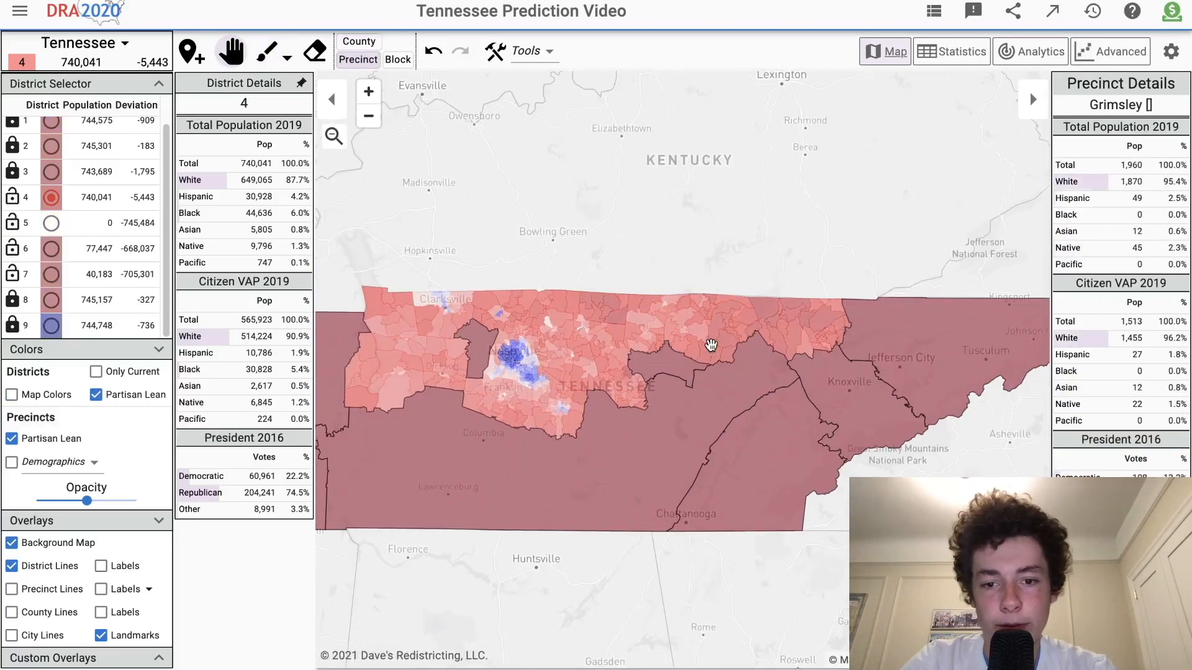
pyautogui.scroll(1, 629, 405)
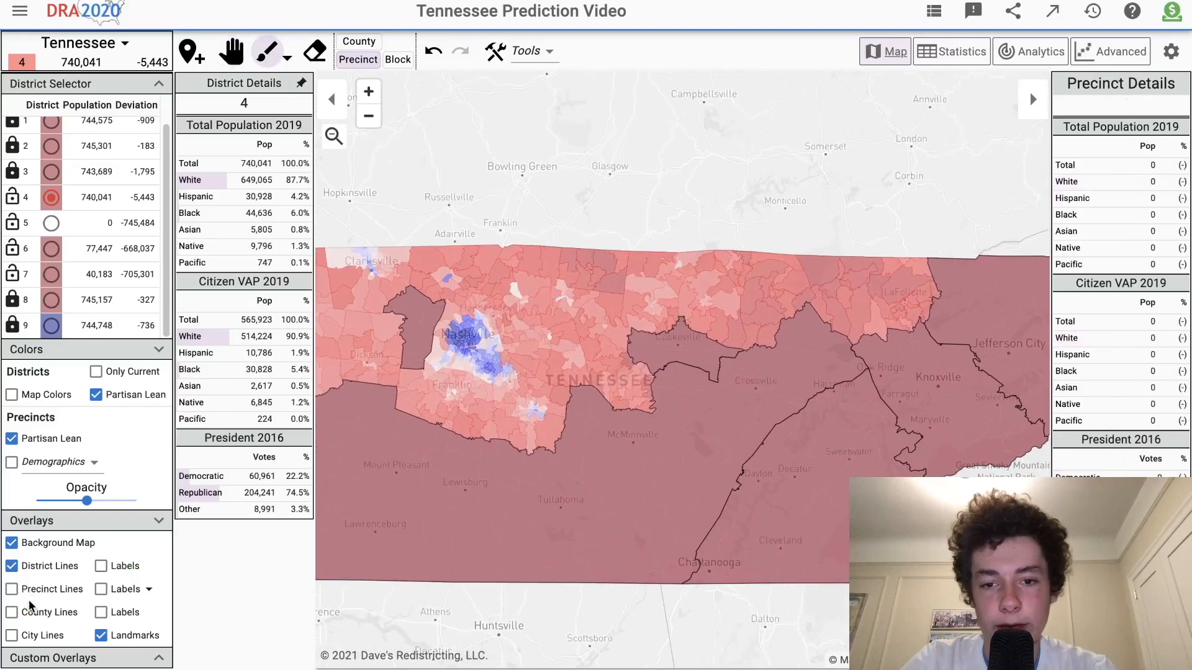
# With county lines shown temporarily, add precincts in the unassigned county southwest of Cookeville to district 4, and lock district 4.
pyautogui.click(11, 613)
pyautogui.scroll(1, 629, 379)
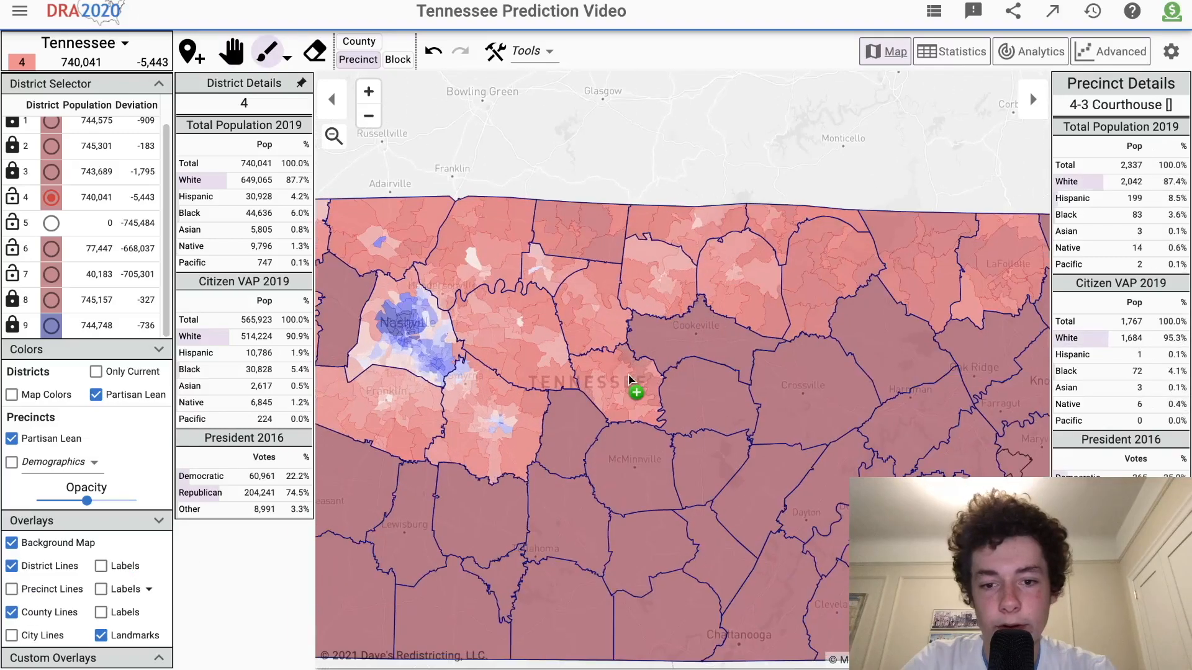
pyautogui.moveTo(647, 421)
pyautogui.mouseDown()
pyautogui.moveTo(639, 408)
pyautogui.moveTo(615, 421)
pyautogui.moveTo(654, 398)
pyautogui.mouseUp()
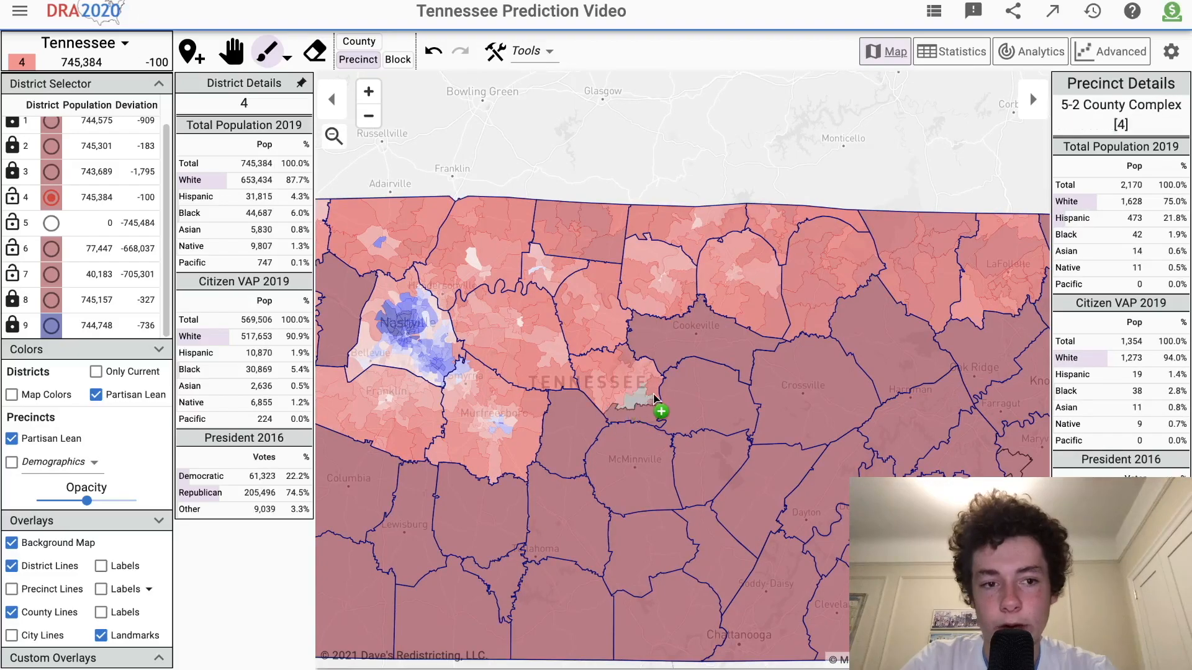
pyautogui.press('Escape')
pyautogui.scroll(-2, 615, 436)
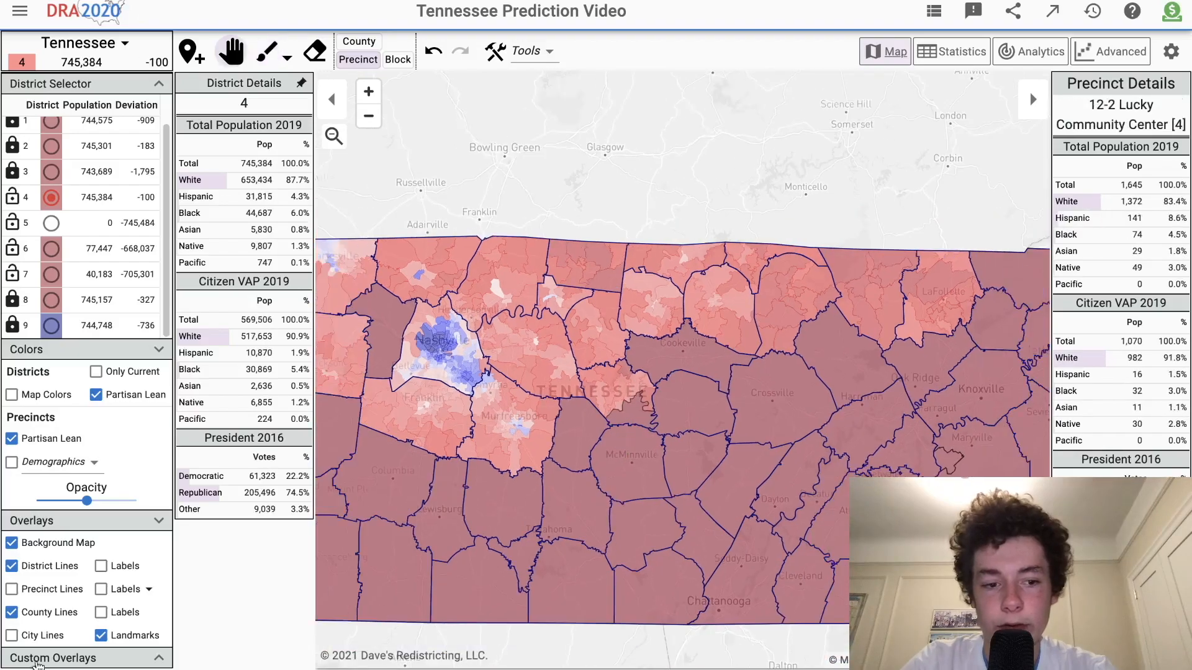
pyautogui.scroll(-3, 737, 394)
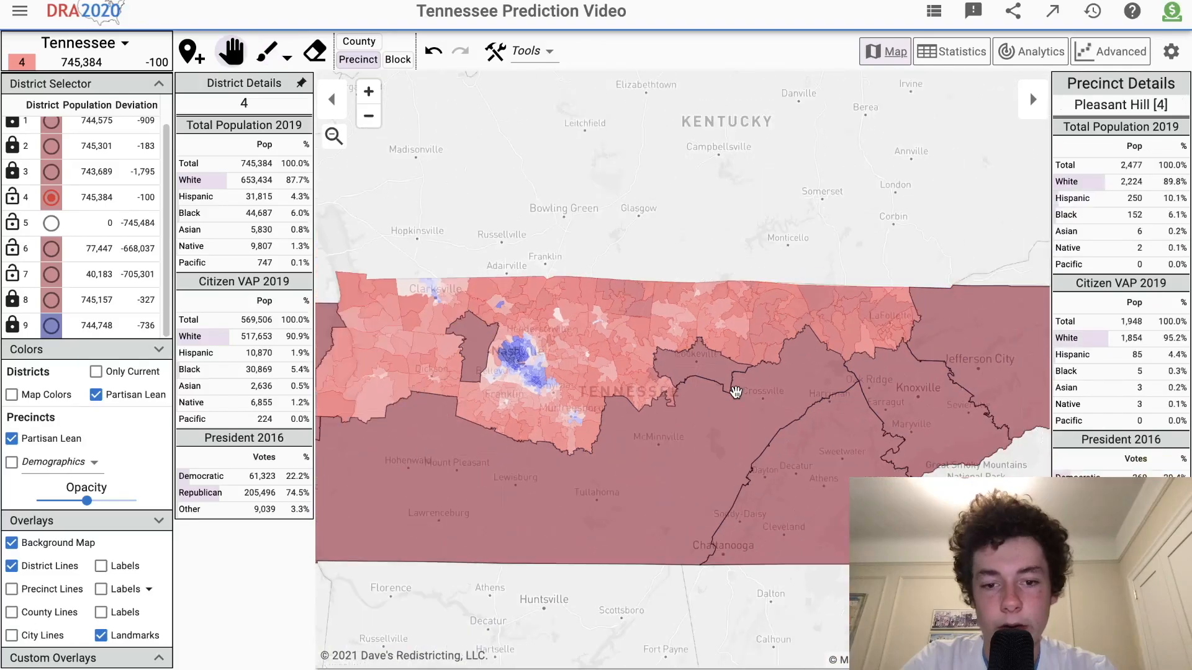
pyautogui.click(14, 197)
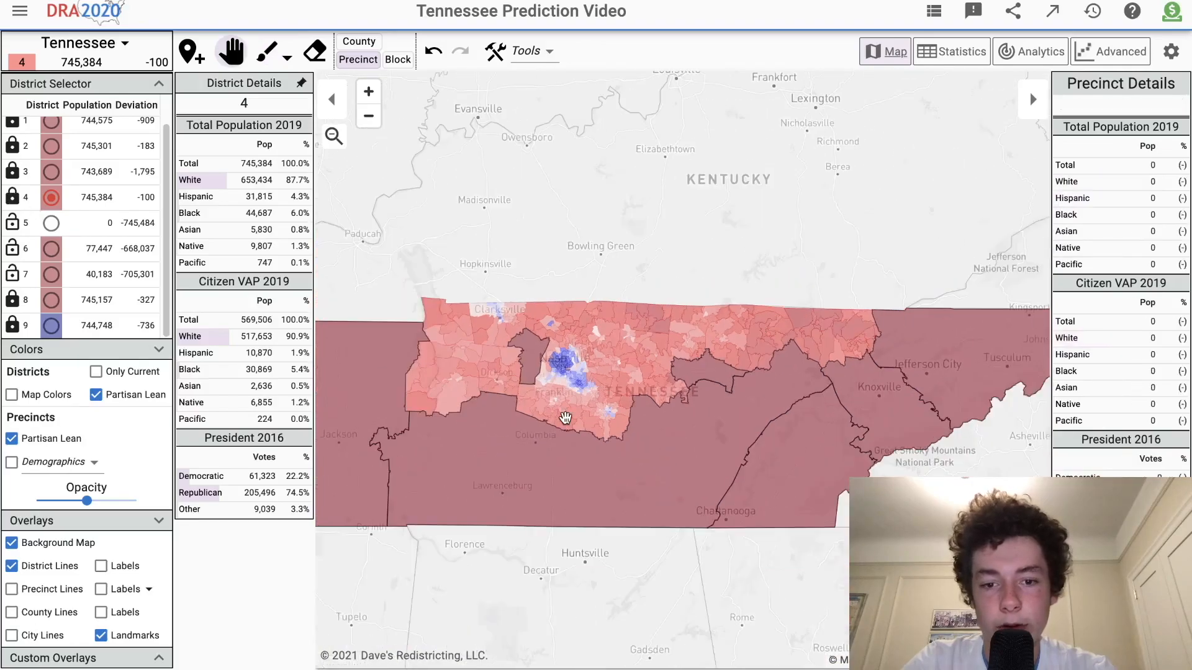
# Look over the unassigned area around Nashville and restore the map colors of the districts.
pyautogui.scroll(-1, 565, 417)
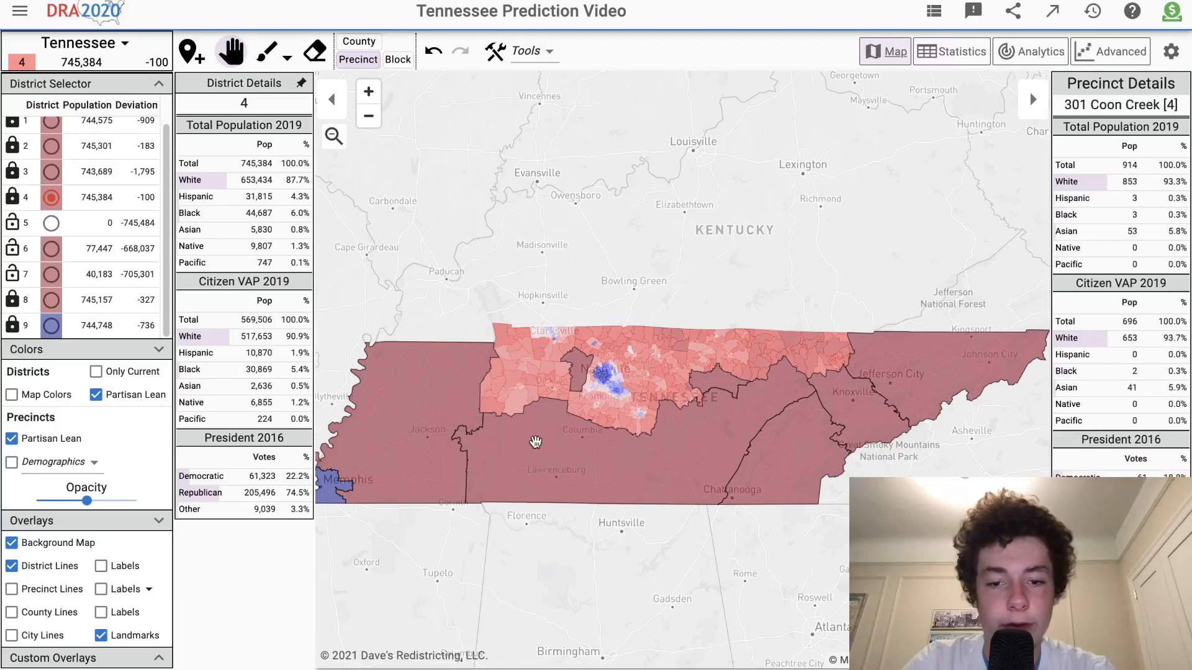
pyautogui.scroll(1, 536, 442)
pyautogui.scroll(1, 563, 367)
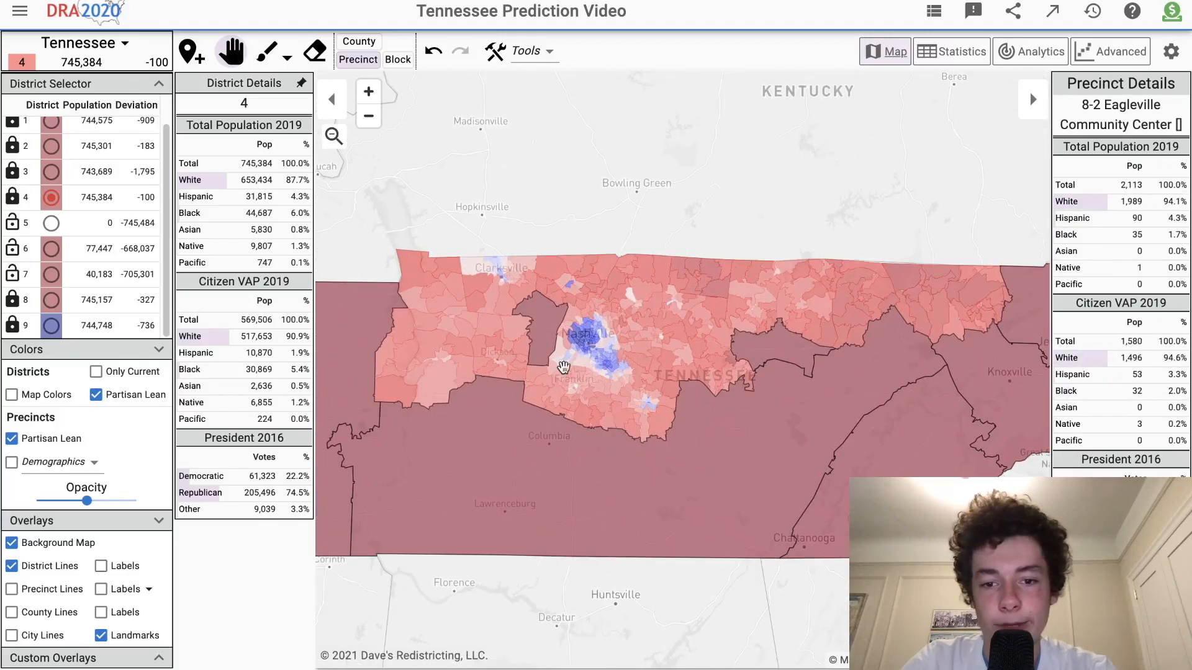
pyautogui.moveTo(551, 356); pyautogui.dragTo(559, 369)
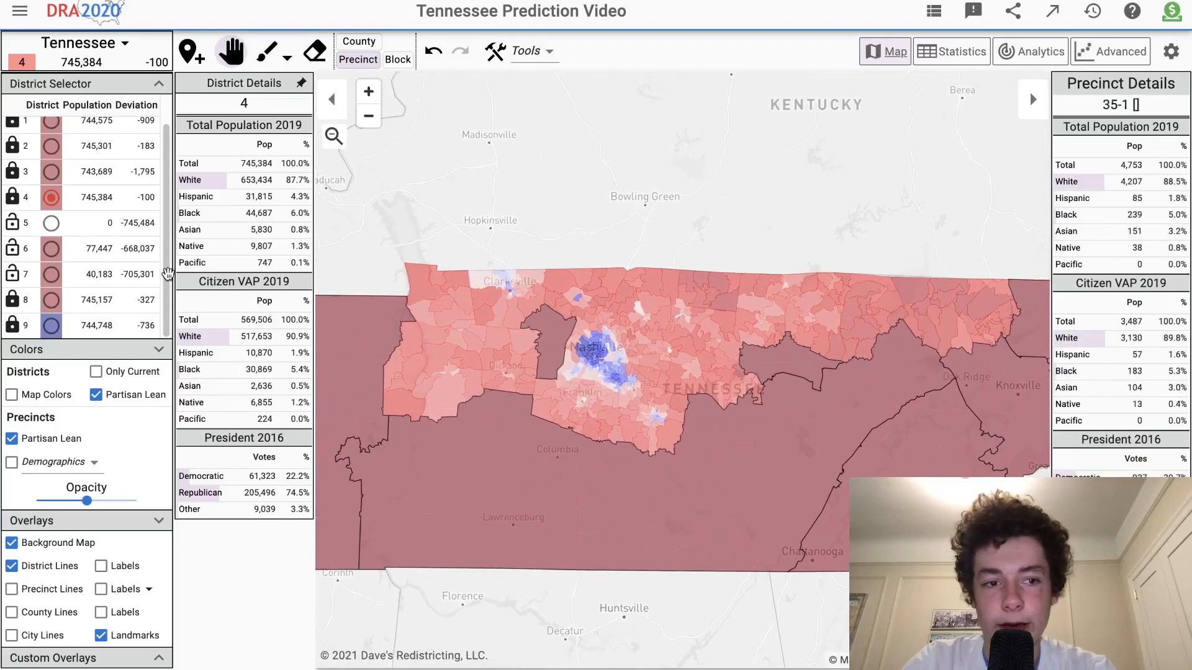
pyautogui.click(12, 395)
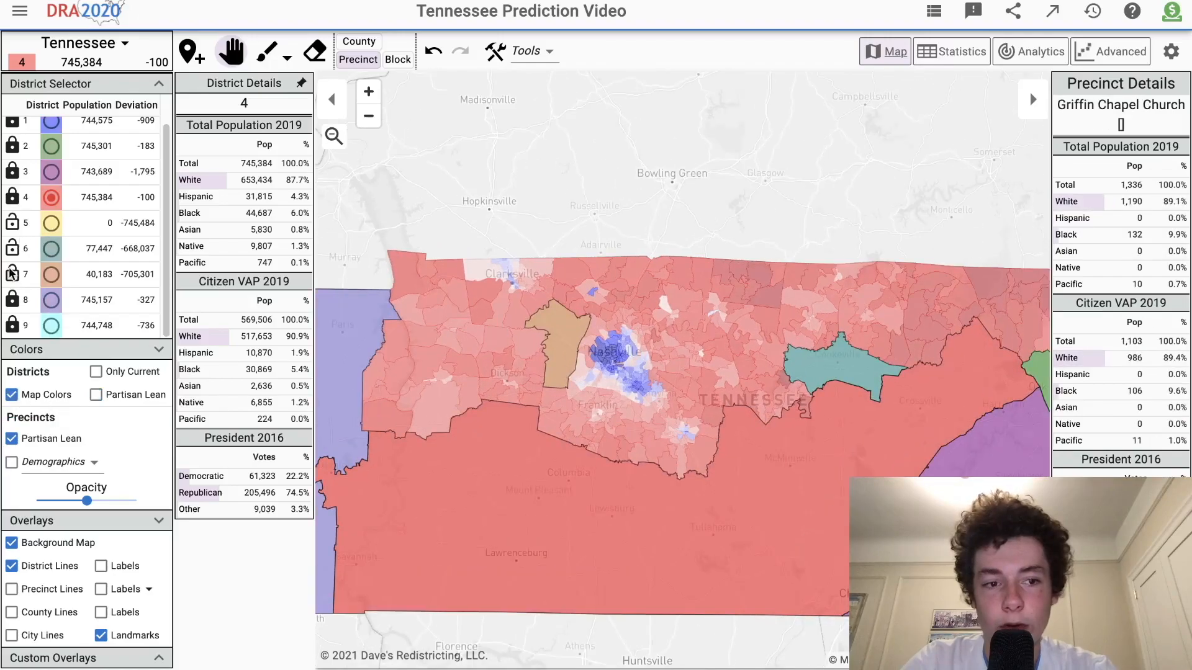
# Make district 7 active and assign it the whole counties west and north of Nashville, including Humphreys and Dickson, plus Williamson County.
pyautogui.click(358, 41)
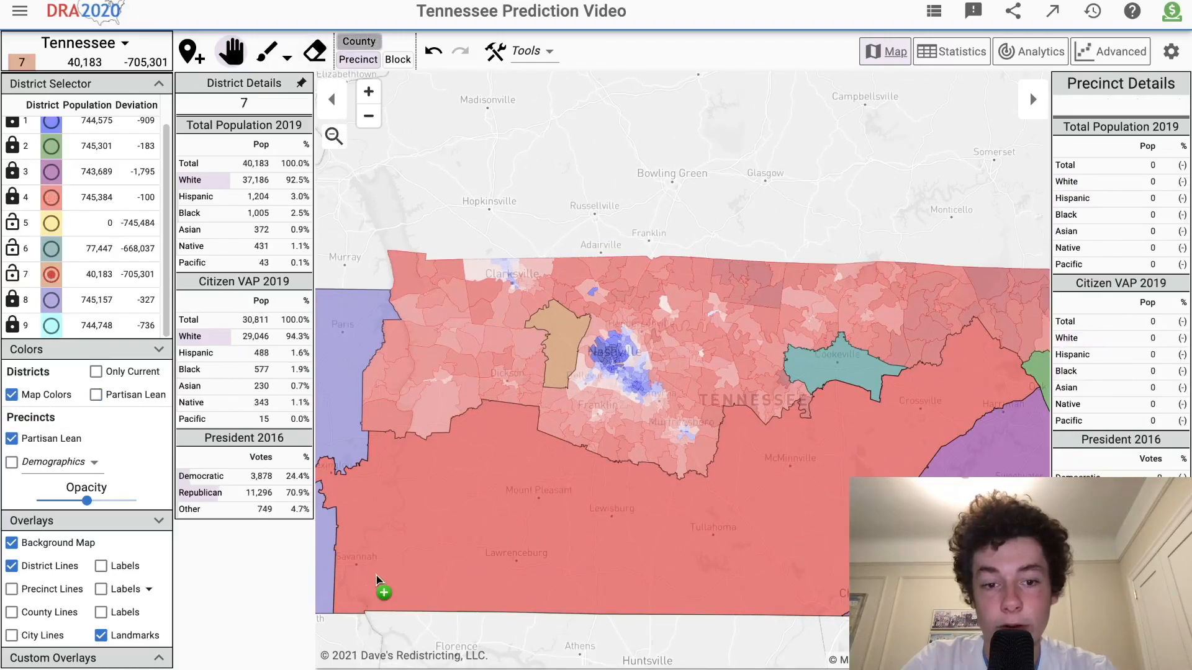
pyautogui.moveTo(487, 369); pyautogui.dragTo(507, 309)
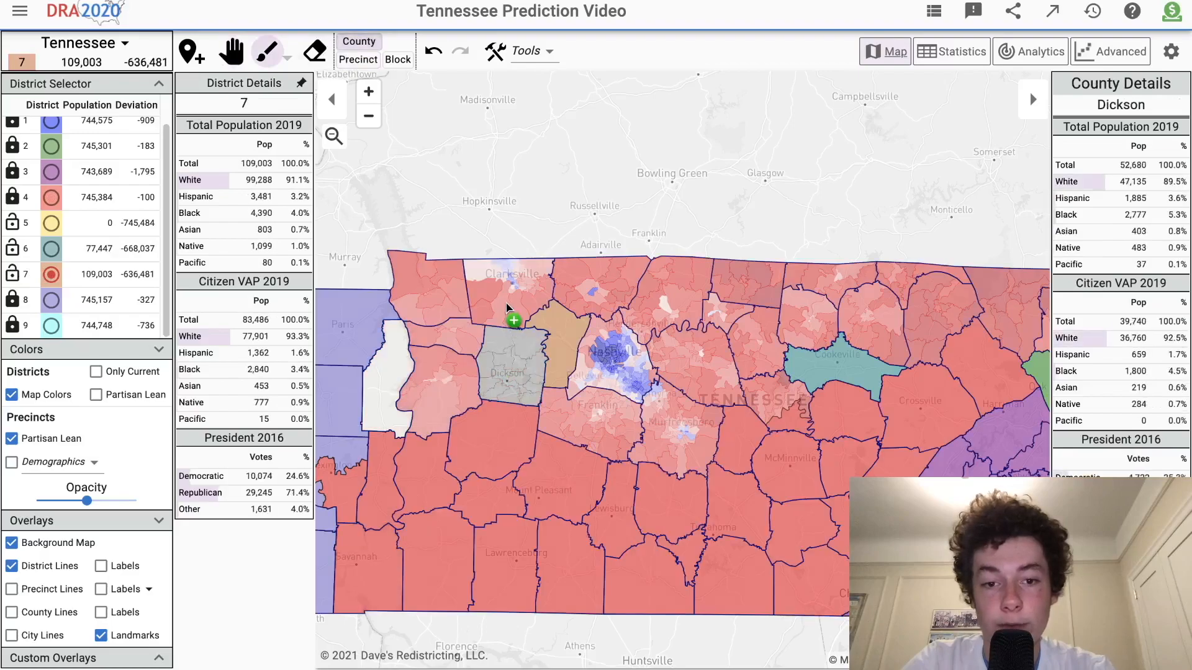
pyautogui.click(452, 282)
pyautogui.click(434, 378)
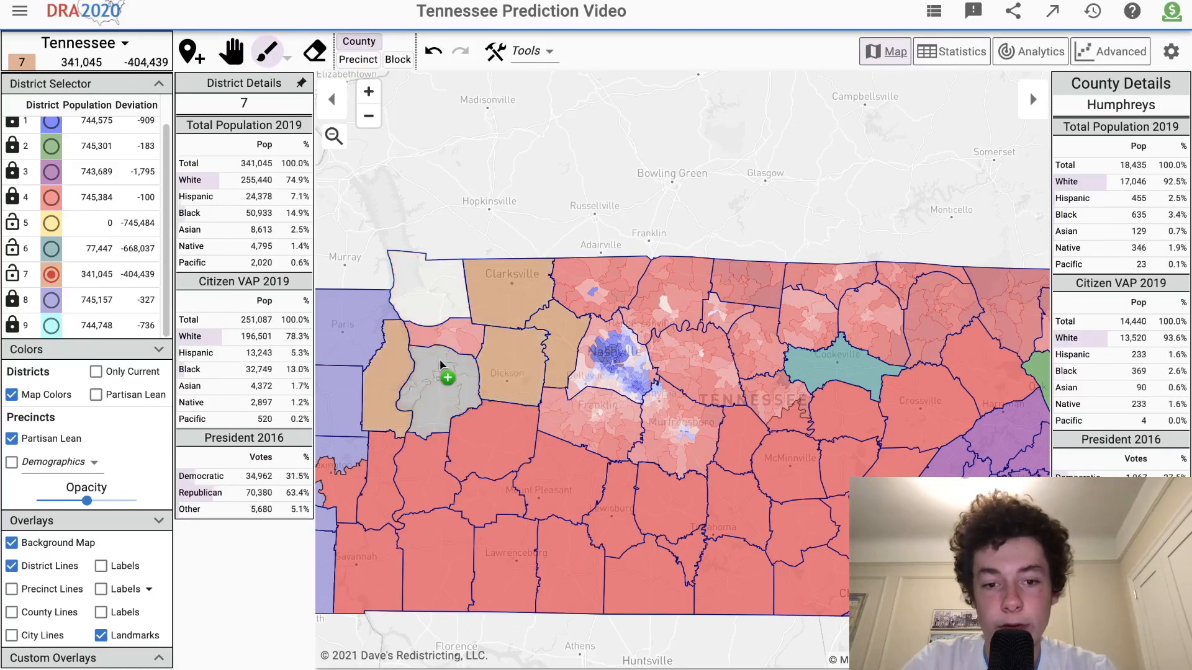
pyautogui.click(450, 343)
pyautogui.click(593, 288)
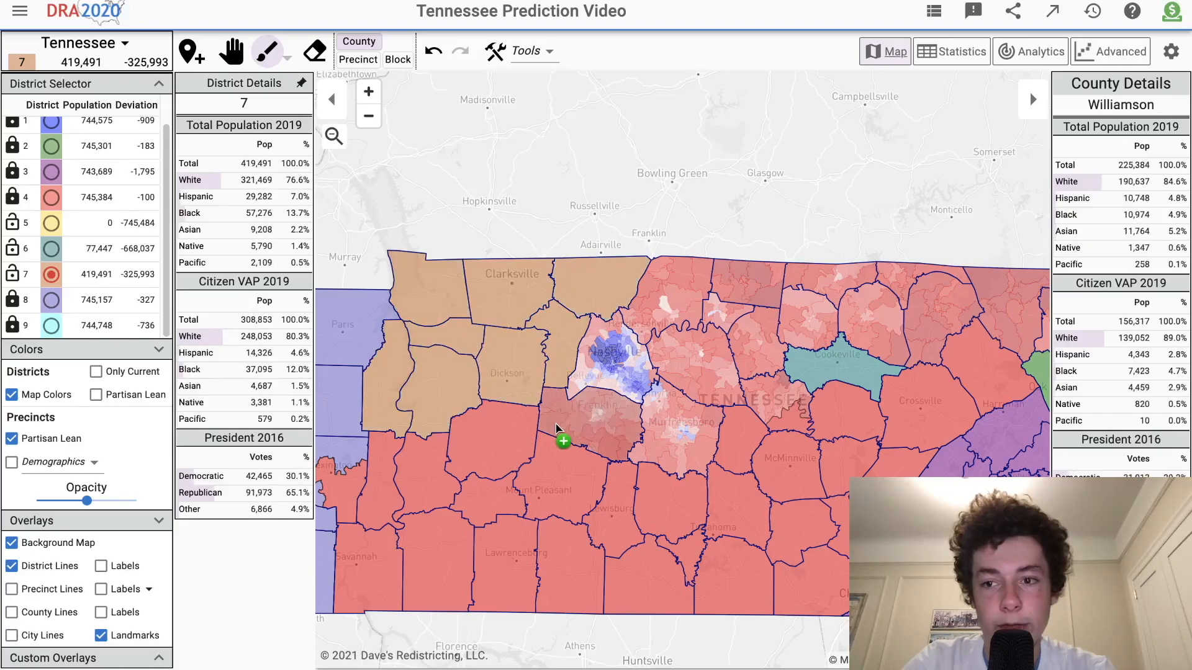
pyautogui.click(557, 429)
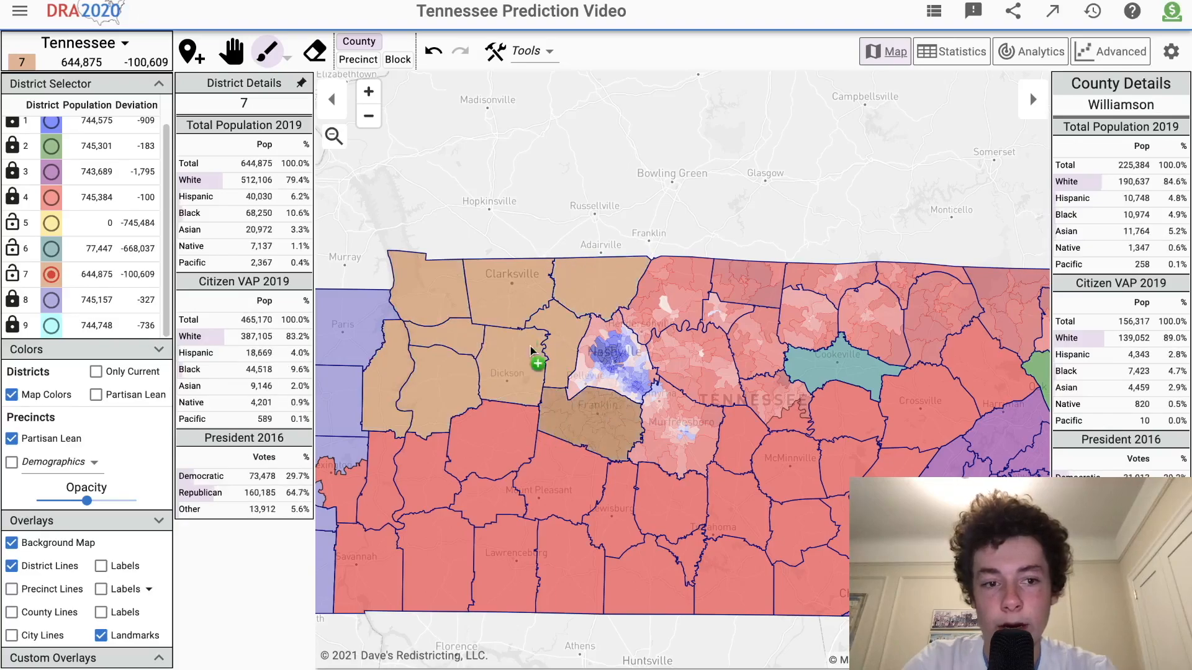
# Unassign the county around Springfield, north of Nashville, from district 7 and make district 7 active again.
pyautogui.click(357, 61)
pyautogui.press('Escape')
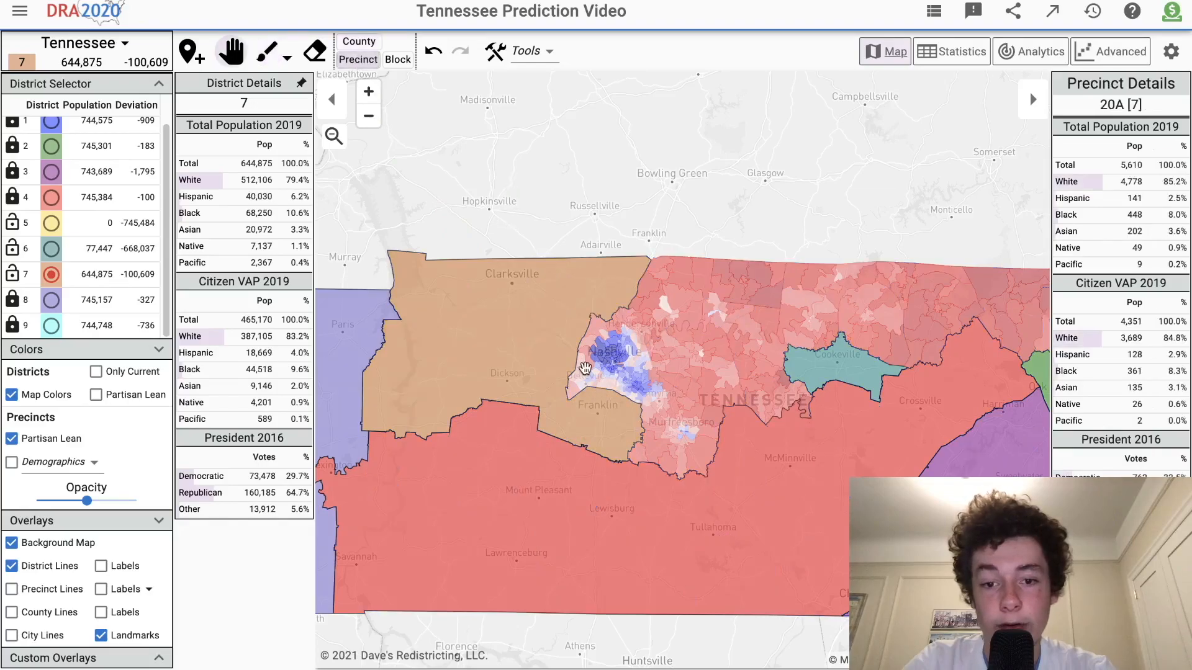
pyautogui.scroll(2, 619, 389)
pyautogui.scroll(-1, 545, 391)
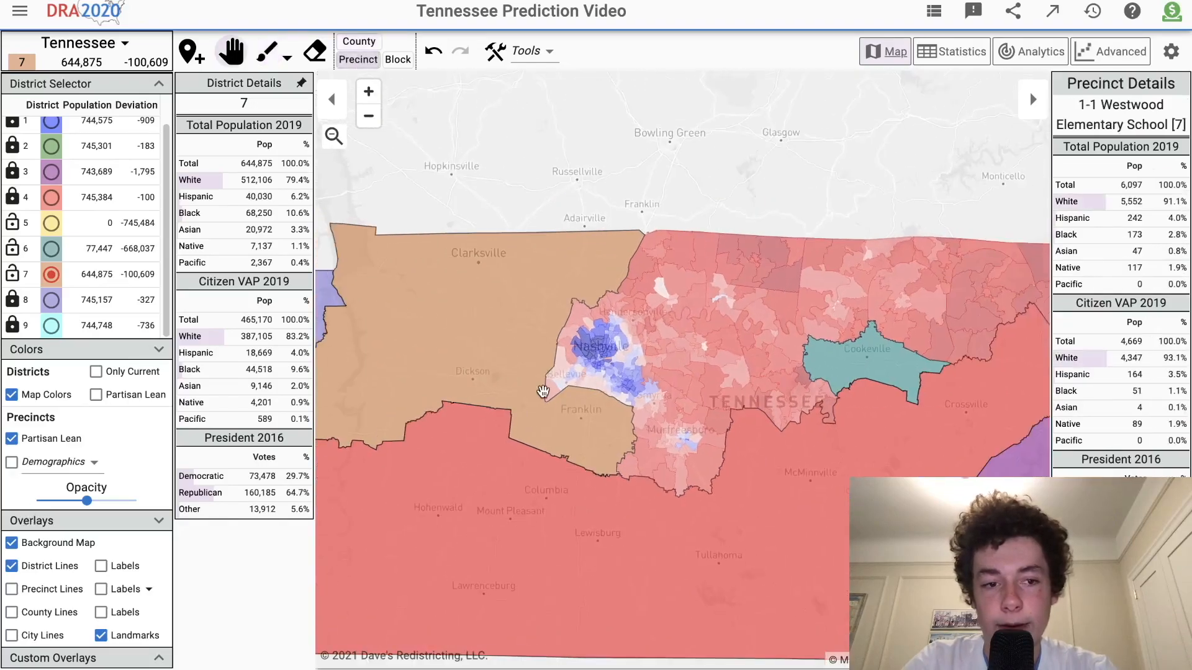
pyautogui.scroll(1, 78, 129)
pyautogui.click(57, 130)
pyautogui.scroll(-1, 62, 143)
pyautogui.click(313, 50)
pyautogui.click(359, 41)
pyautogui.click(583, 267)
pyautogui.click(53, 281)
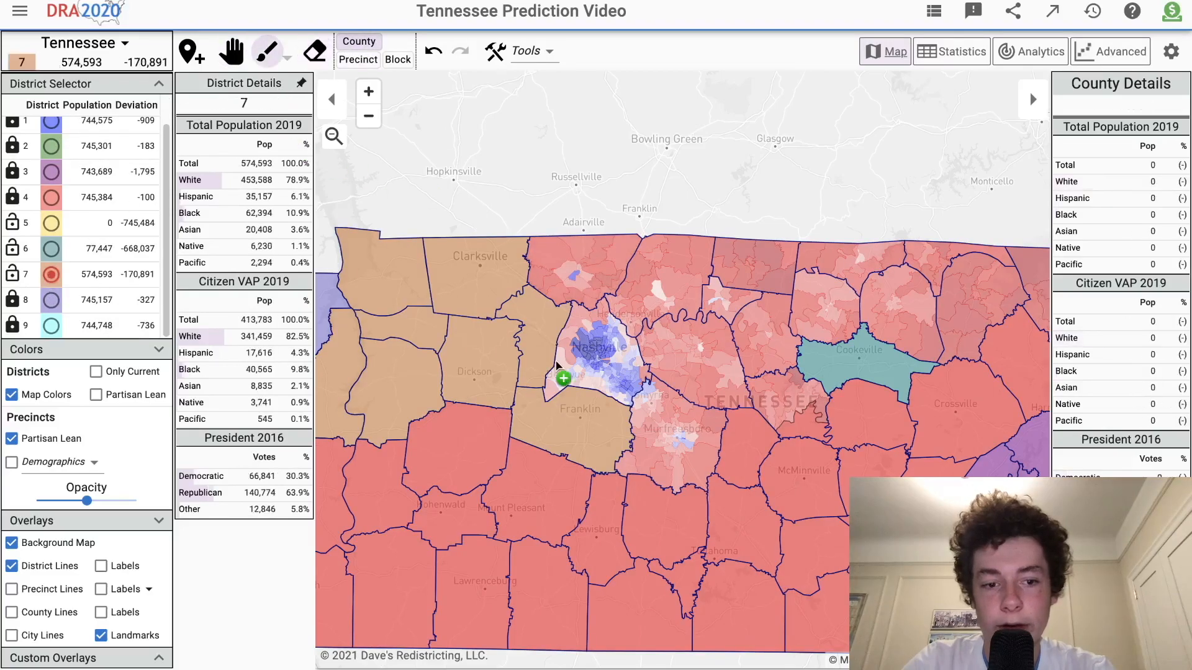
# Examine the Nashville area with precincts shaded by all minorities, and return the precincts to partisan lean coloring.
pyautogui.scroll(3, 609, 386)
pyautogui.scroll(1, 567, 314)
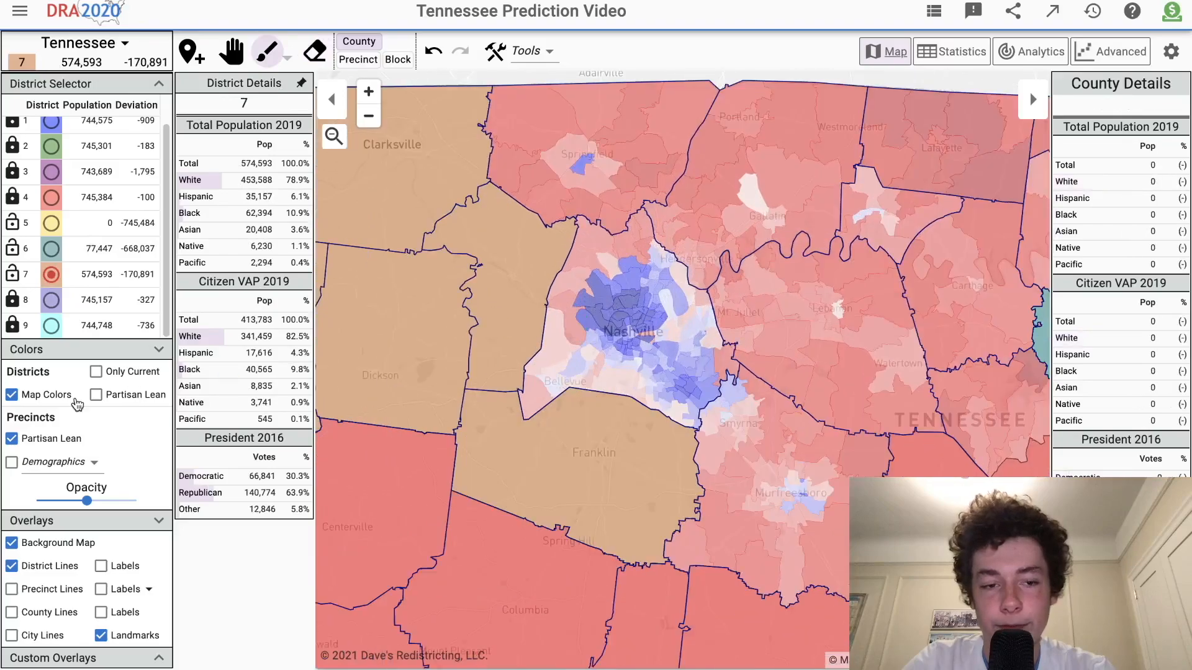
pyautogui.click(11, 462)
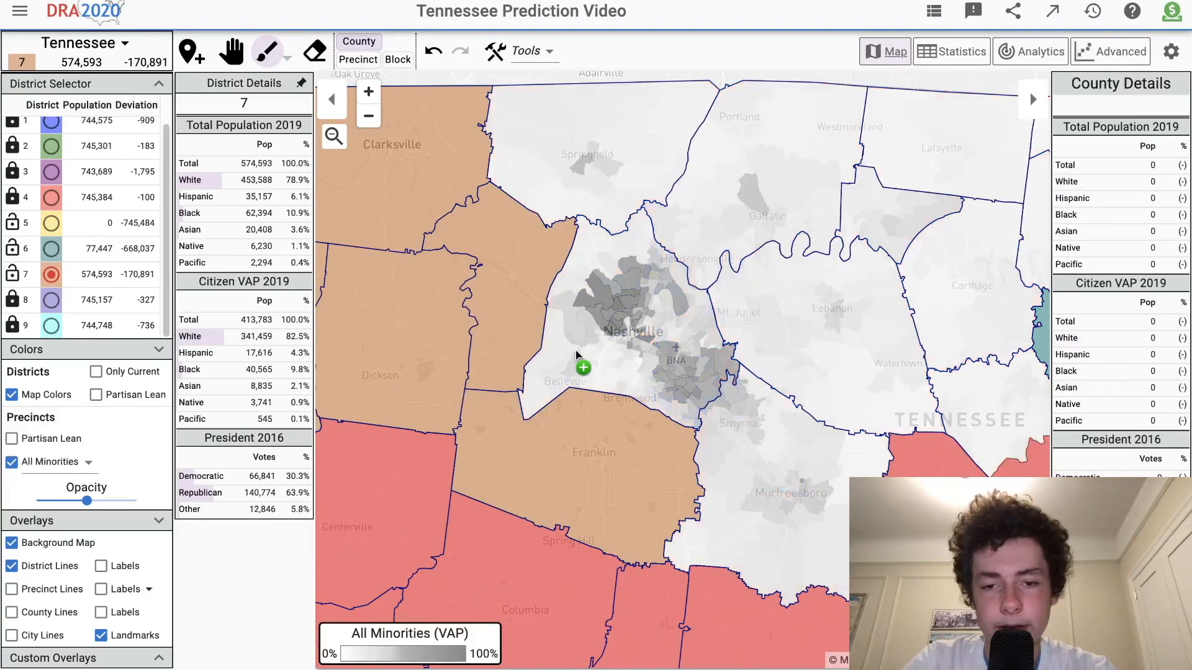
pyautogui.scroll(1, 578, 357)
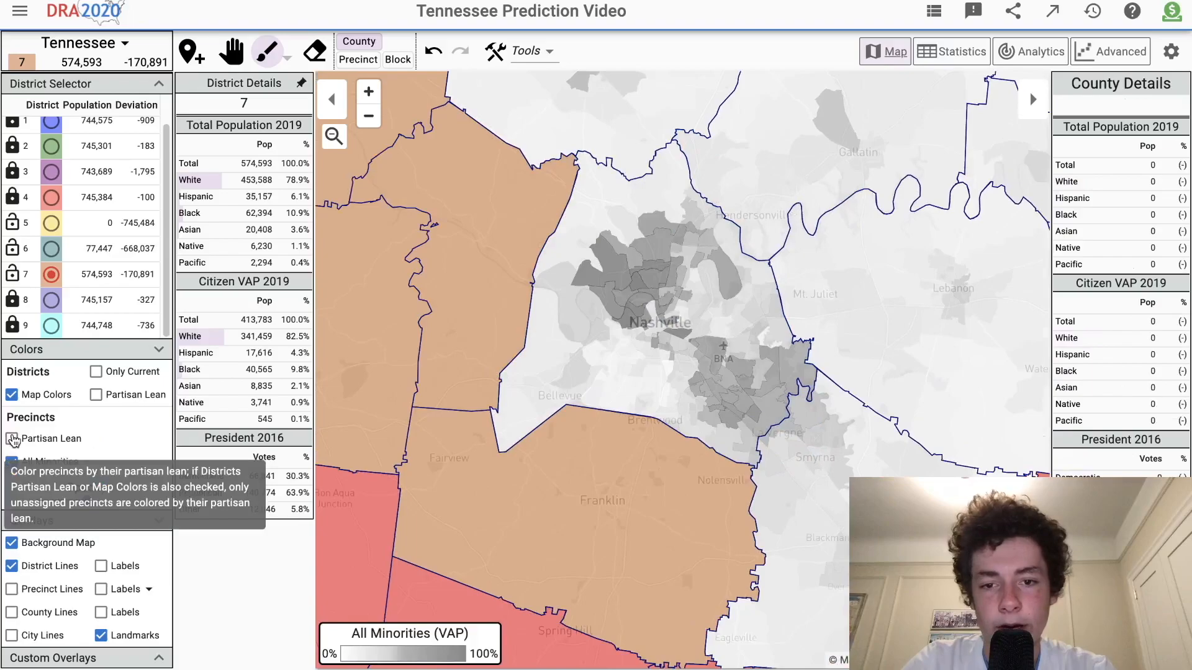
pyautogui.scroll(-3, 522, 434)
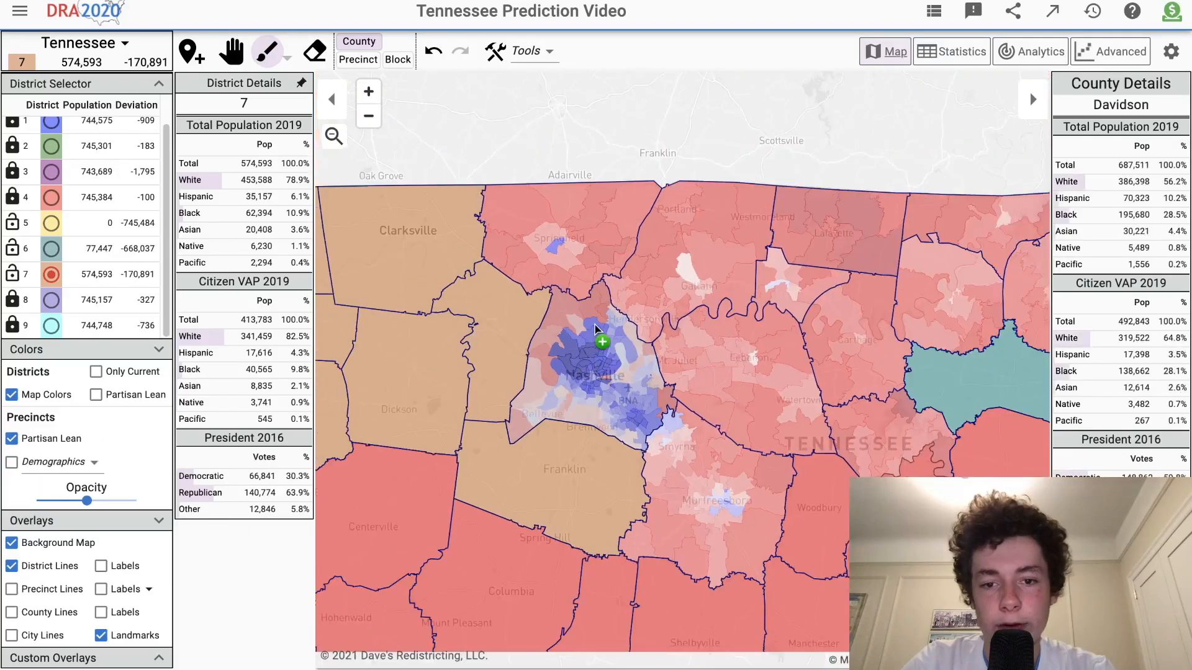
# Make district 5 active and shade the unassigned precincts by all minorities.
pyautogui.scroll(2, 595, 329)
pyautogui.click(51, 224)
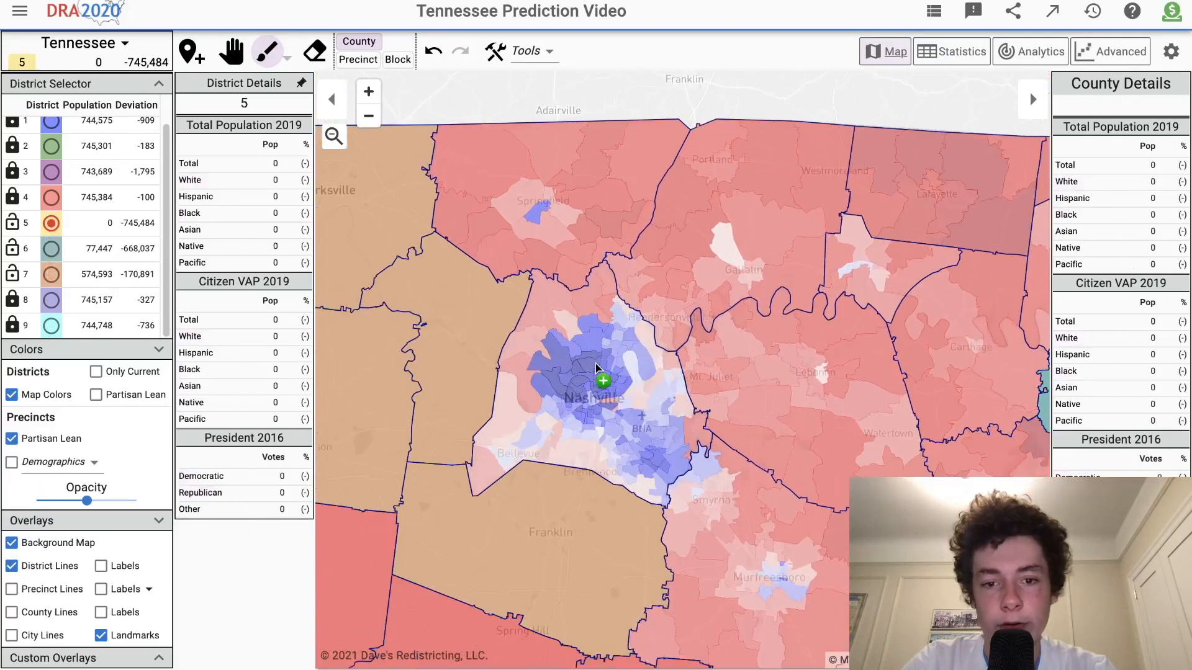
pyautogui.scroll(1, 596, 367)
pyautogui.click(11, 463)
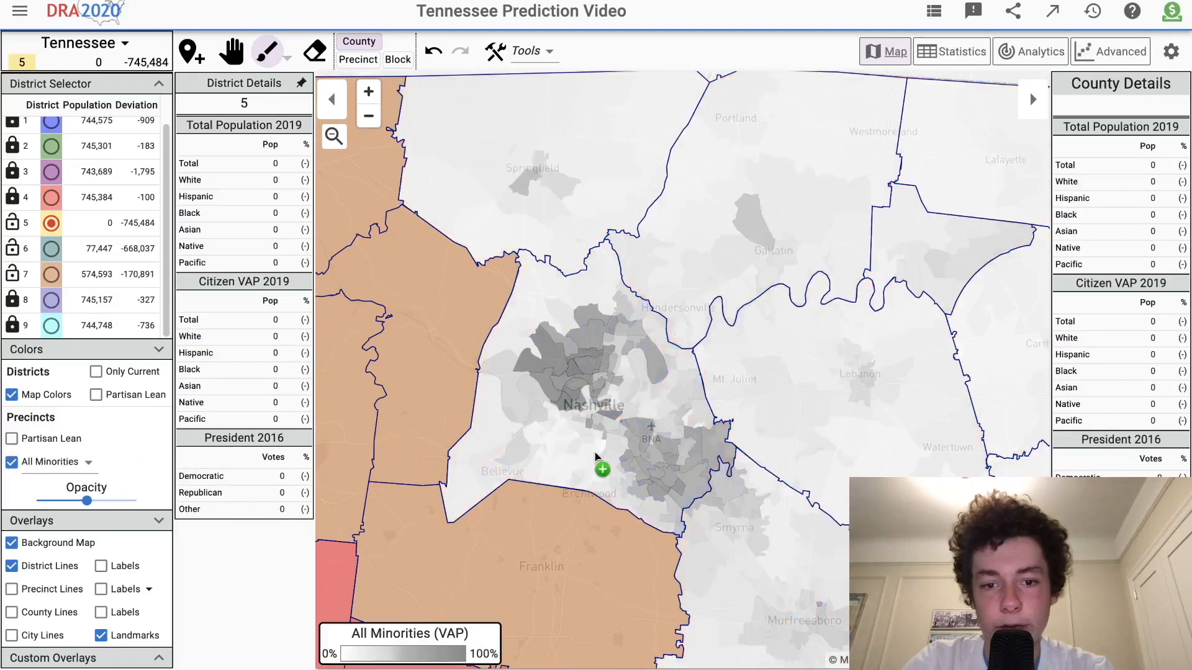
# Assign the darkly shaded high-minority precincts in central and northern Nashville to district 5 at precinct level.
pyautogui.scroll(2, 572, 434)
pyautogui.click(358, 59)
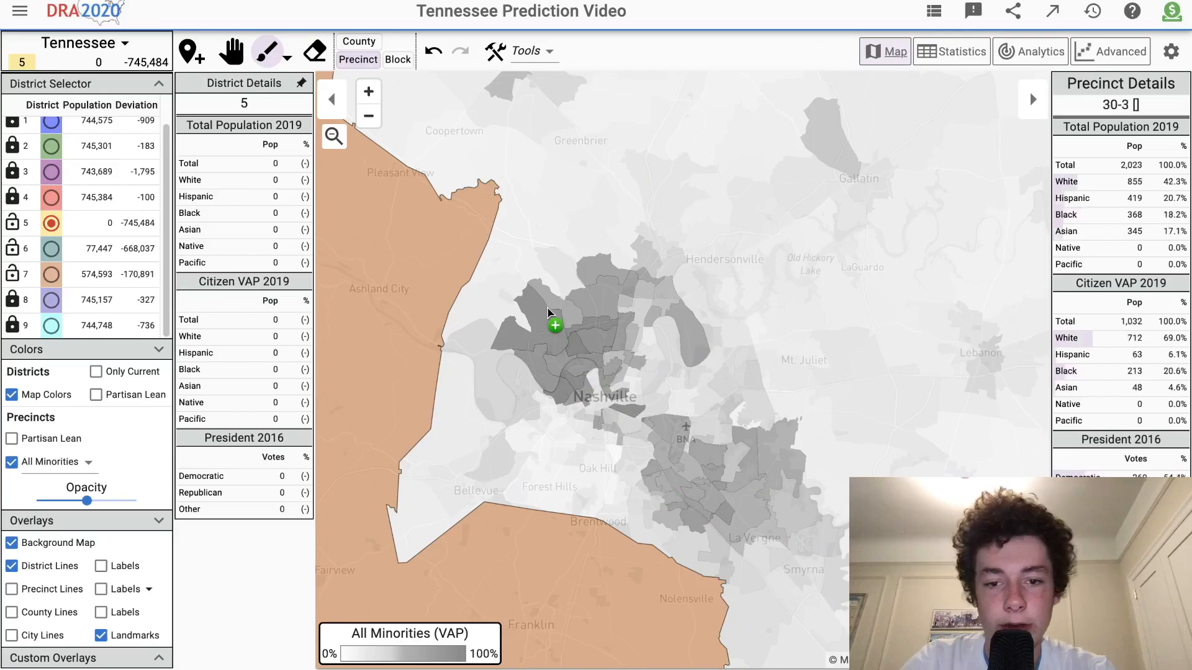
pyautogui.moveTo(580, 361)
pyautogui.mouseDown()
pyautogui.moveTo(560, 376)
pyautogui.moveTo(568, 384)
pyautogui.moveTo(548, 352)
pyautogui.moveTo(568, 347)
pyautogui.moveTo(577, 393)
pyautogui.moveTo(589, 329)
pyautogui.moveTo(605, 388)
pyautogui.moveTo(590, 382)
pyautogui.moveTo(599, 354)
pyautogui.moveTo(584, 339)
pyautogui.moveTo(583, 306)
pyautogui.moveTo(606, 277)
pyautogui.moveTo(647, 307)
pyautogui.mouseUp()
pyautogui.moveTo(681, 325)
pyautogui.mouseDown()
pyautogui.moveTo(657, 324)
pyautogui.moveTo(643, 281)
pyautogui.moveTo(622, 374)
pyautogui.moveTo(633, 360)
pyautogui.moveTo(617, 323)
pyautogui.moveTo(635, 298)
pyautogui.moveTo(661, 295)
pyautogui.moveTo(603, 335)
pyautogui.moveTo(600, 391)
pyautogui.moveTo(590, 336)
pyautogui.mouseUp()
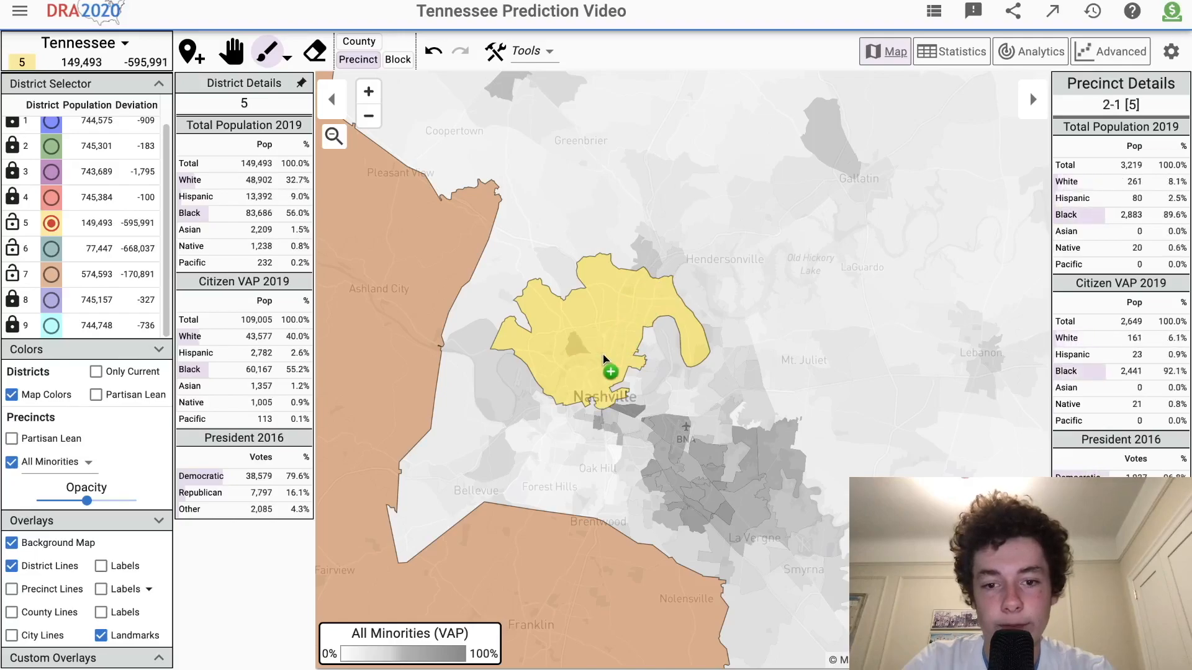
# Make district 7 active and return the precincts to partisan lean coloring.
pyautogui.press('space')
pyautogui.scroll(-4, 604, 356)
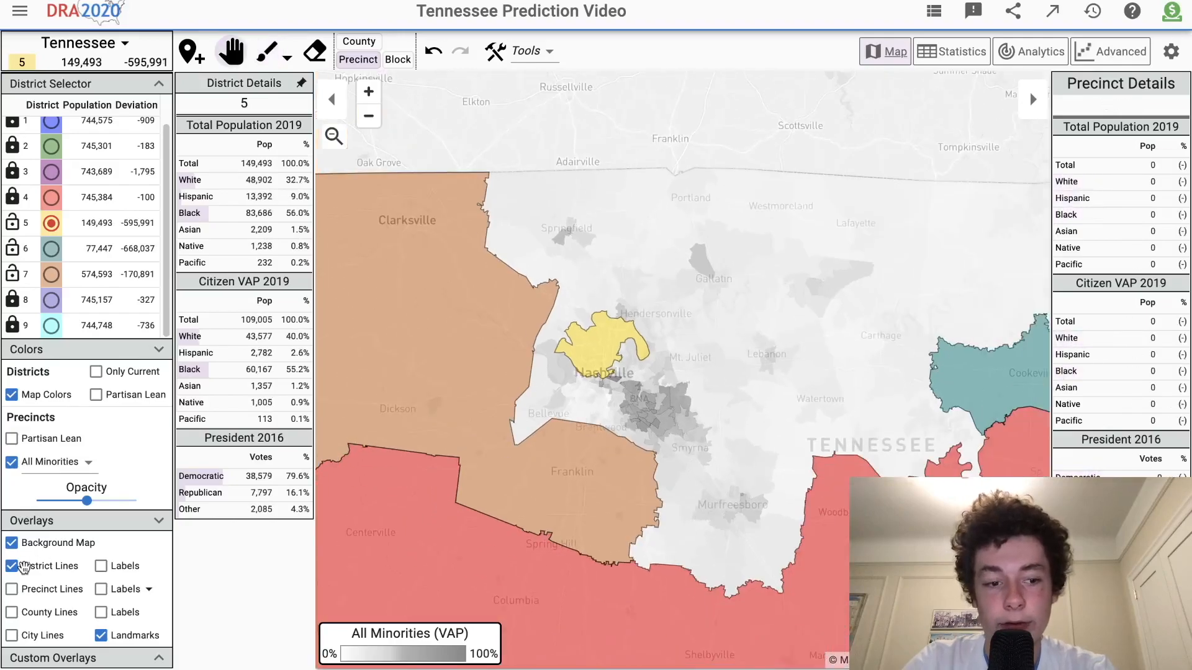
pyautogui.scroll(1, 525, 392)
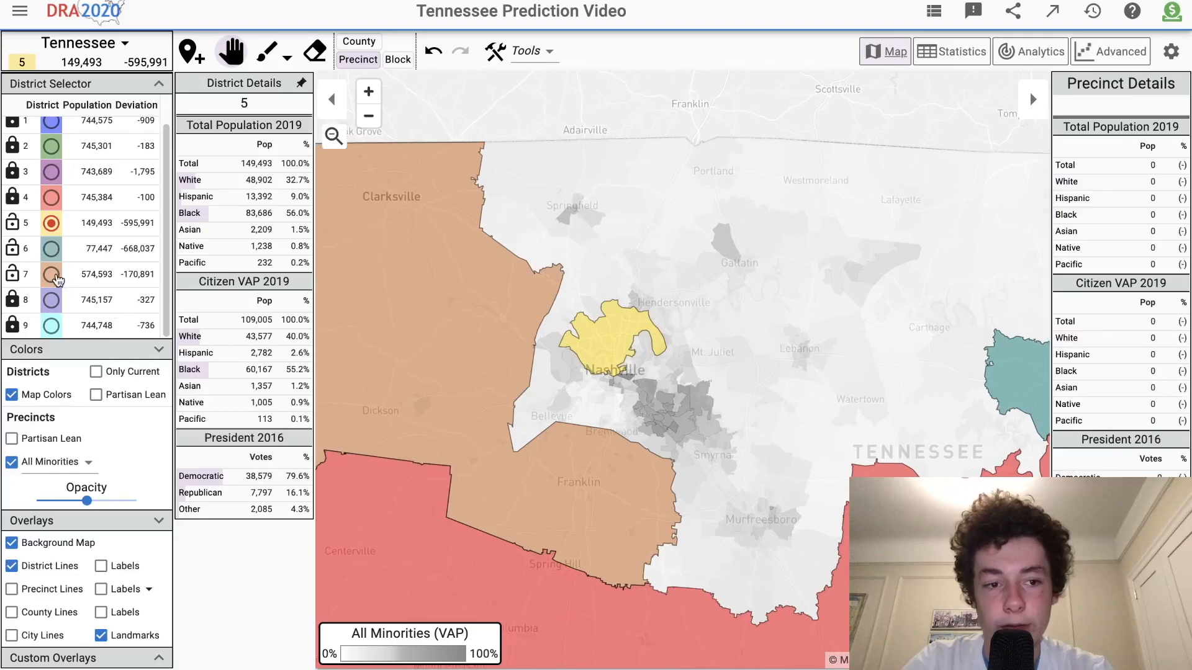
pyautogui.click(503, 302)
pyautogui.scroll(1, 553, 444)
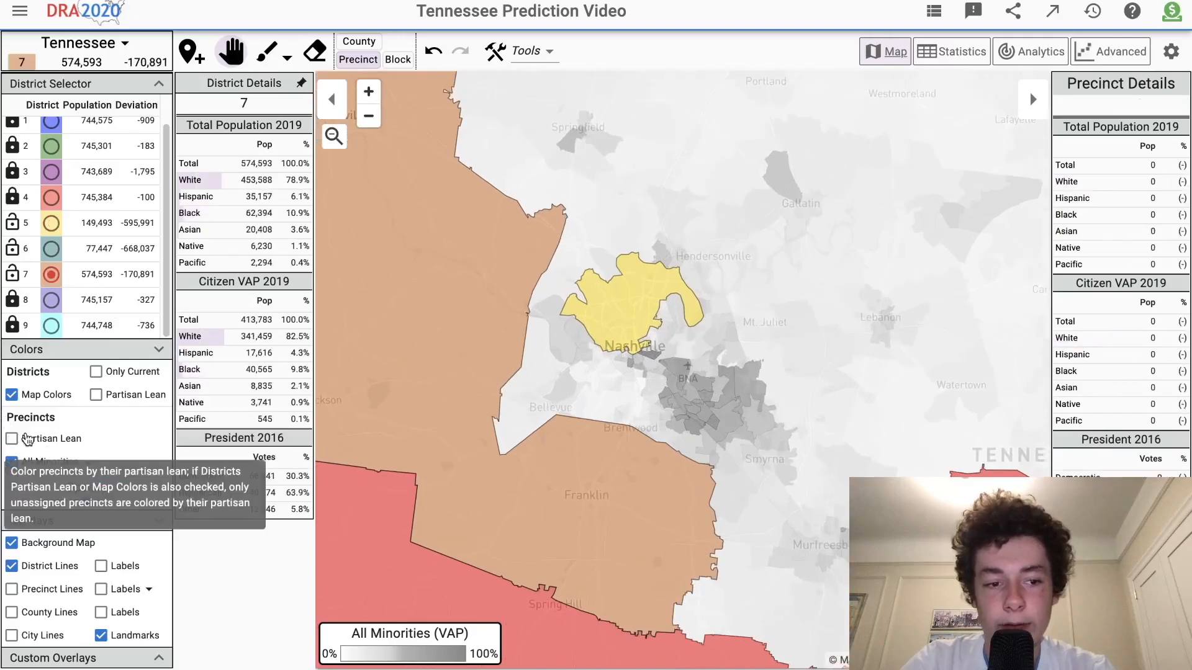
pyautogui.click(11, 438)
# Assign the precincts of western Davidson County around Bellevue, reaching toward Nashville, to district 7.
pyautogui.scroll(2, 553, 346)
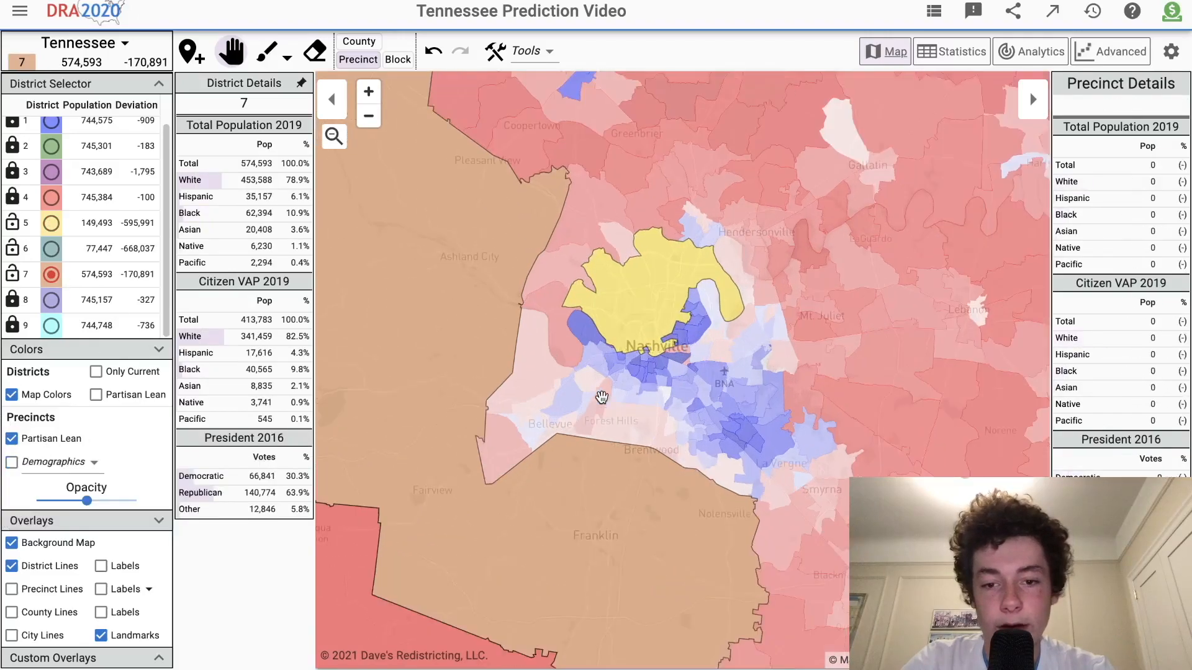
pyautogui.press('b')
pyautogui.moveTo(497, 454)
pyautogui.mouseDown()
pyautogui.moveTo(524, 447)
pyautogui.moveTo(581, 333)
pyautogui.moveTo(622, 359)
pyautogui.mouseUp()
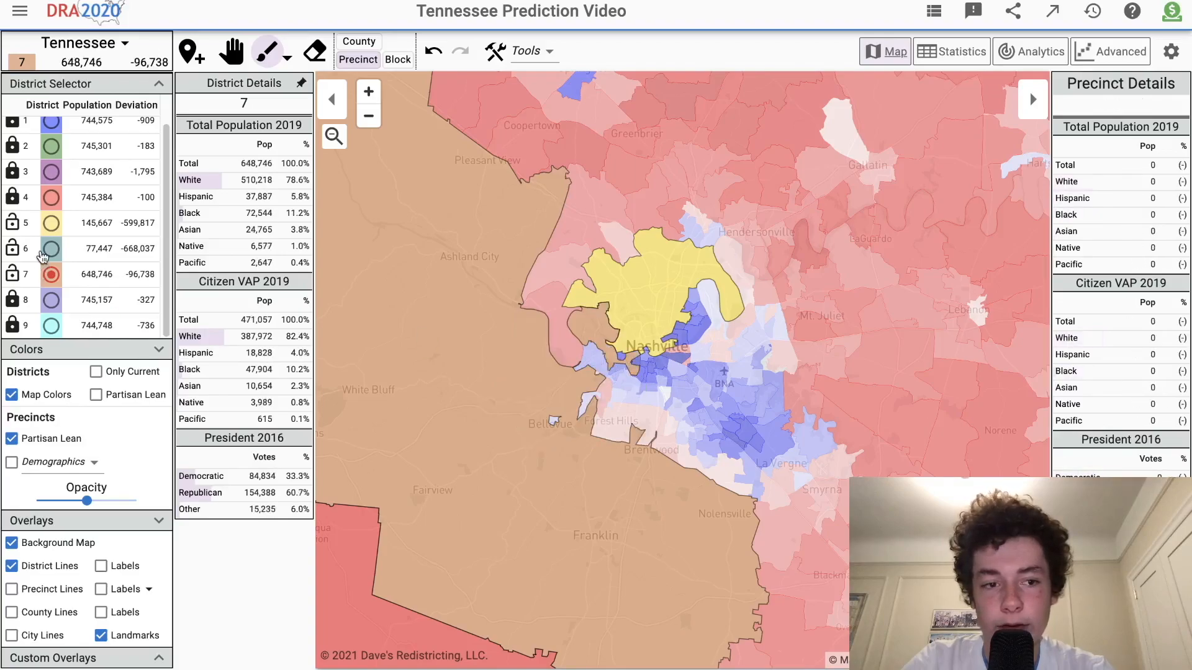
# Give the precinct on district 5's southwestern edge back to district 5, lock that district and make district 7 active again.
pyautogui.click(51, 224)
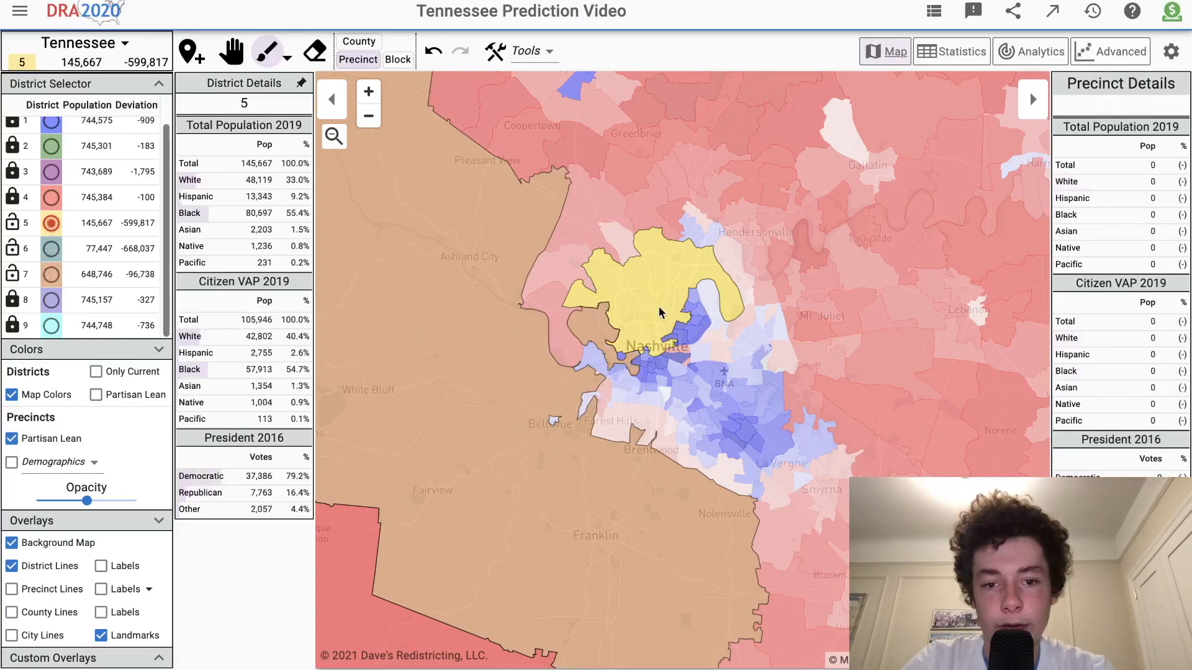
pyautogui.click(600, 329)
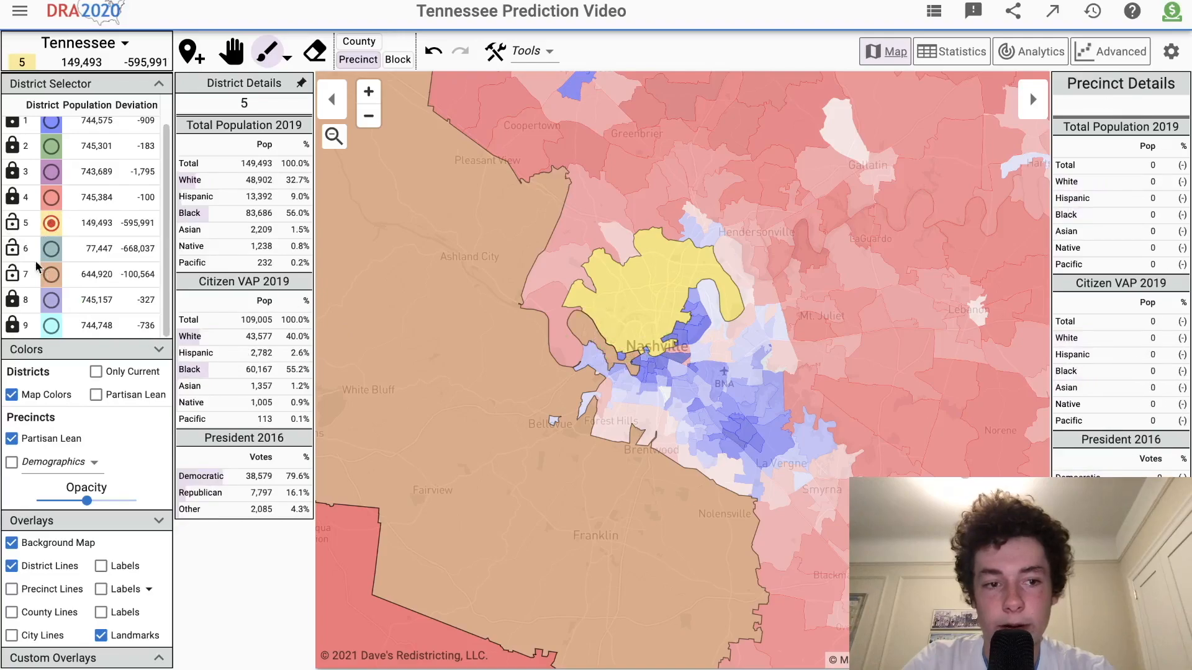
pyautogui.click(50, 275)
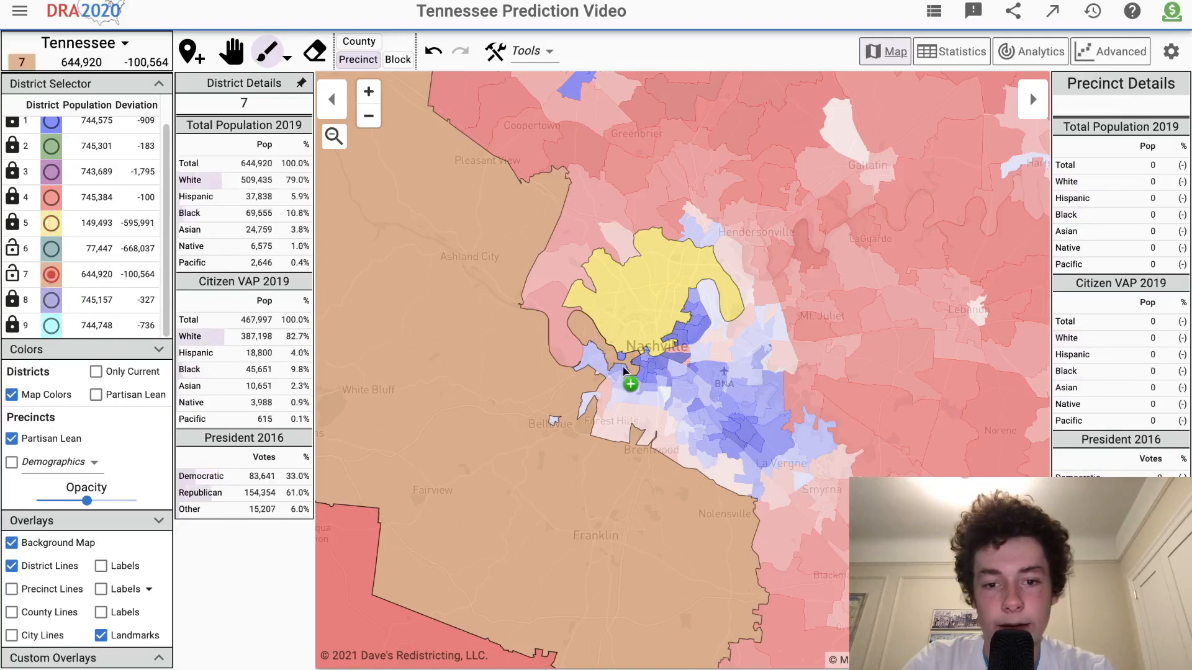
# Extend district 7 over the leftover precincts near Bellevue and those directly southwest of downtown Nashville.
pyautogui.click(585, 403)
pyautogui.moveTo(565, 418)
pyautogui.mouseDown()
pyautogui.moveTo(596, 375)
pyautogui.moveTo(588, 356)
pyautogui.moveTo(601, 359)
pyautogui.moveTo(593, 373)
pyautogui.moveTo(649, 368)
pyautogui.moveTo(617, 358)
pyautogui.mouseUp()
pyautogui.scroll(1, 619, 359)
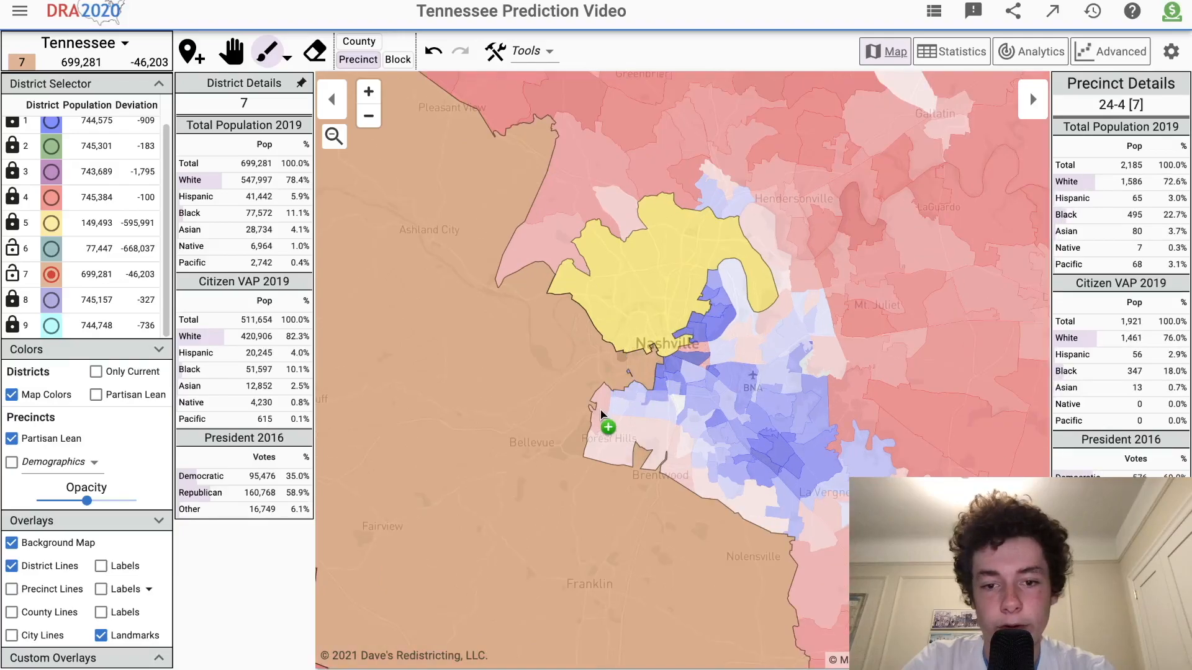
pyautogui.moveTo(601, 404)
pyautogui.mouseDown()
pyautogui.moveTo(629, 371)
pyautogui.moveTo(676, 368)
pyautogui.moveTo(653, 389)
pyautogui.moveTo(670, 377)
pyautogui.moveTo(661, 392)
pyautogui.moveTo(674, 391)
pyautogui.moveTo(619, 401)
pyautogui.mouseUp()
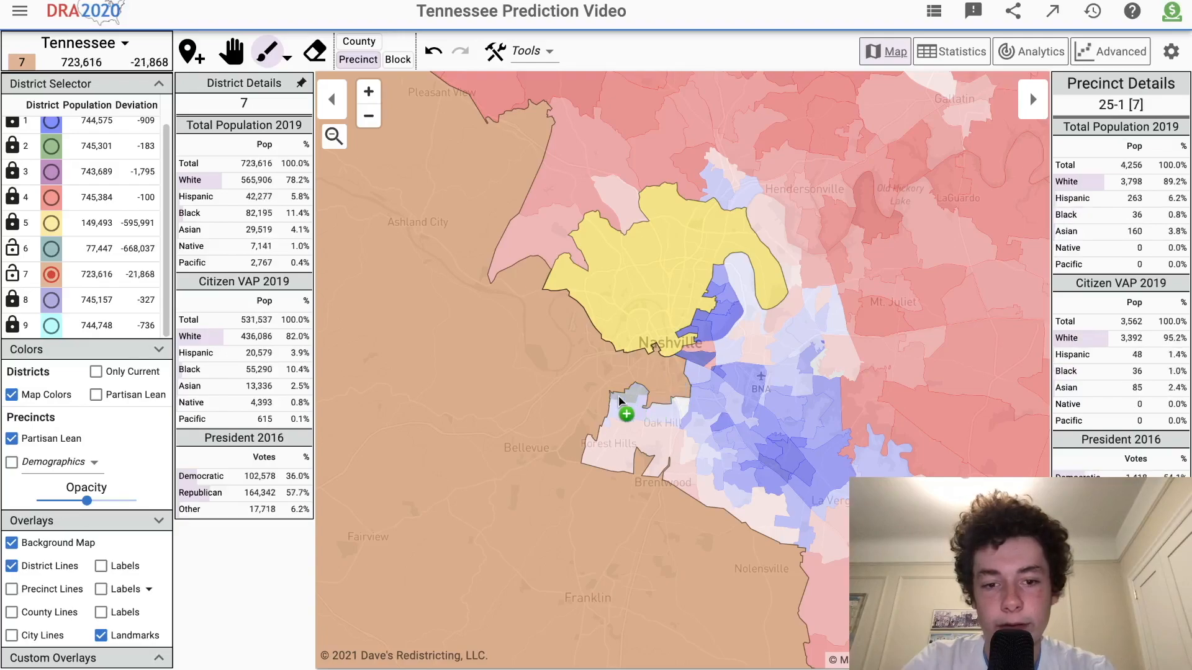
# Assign the Forest Hills precincts and those west of Oak Hill to district 7, and unassign one small precinct on its eastern edge.
pyautogui.click(618, 438)
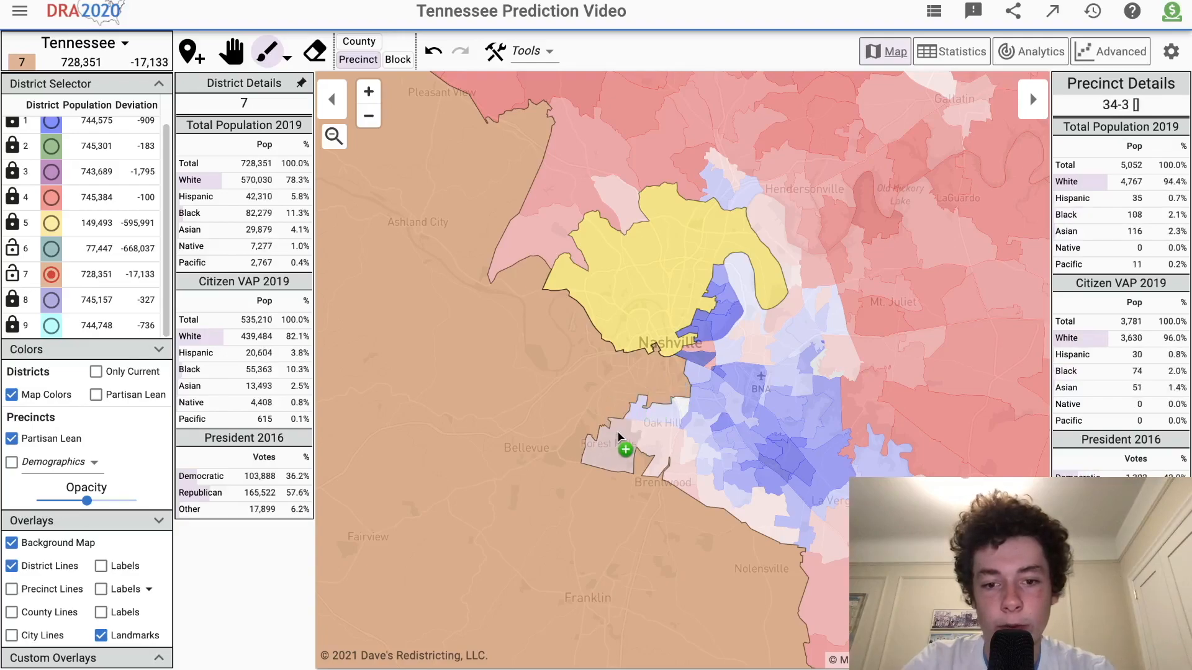
pyautogui.click(618, 434)
pyautogui.click(638, 408)
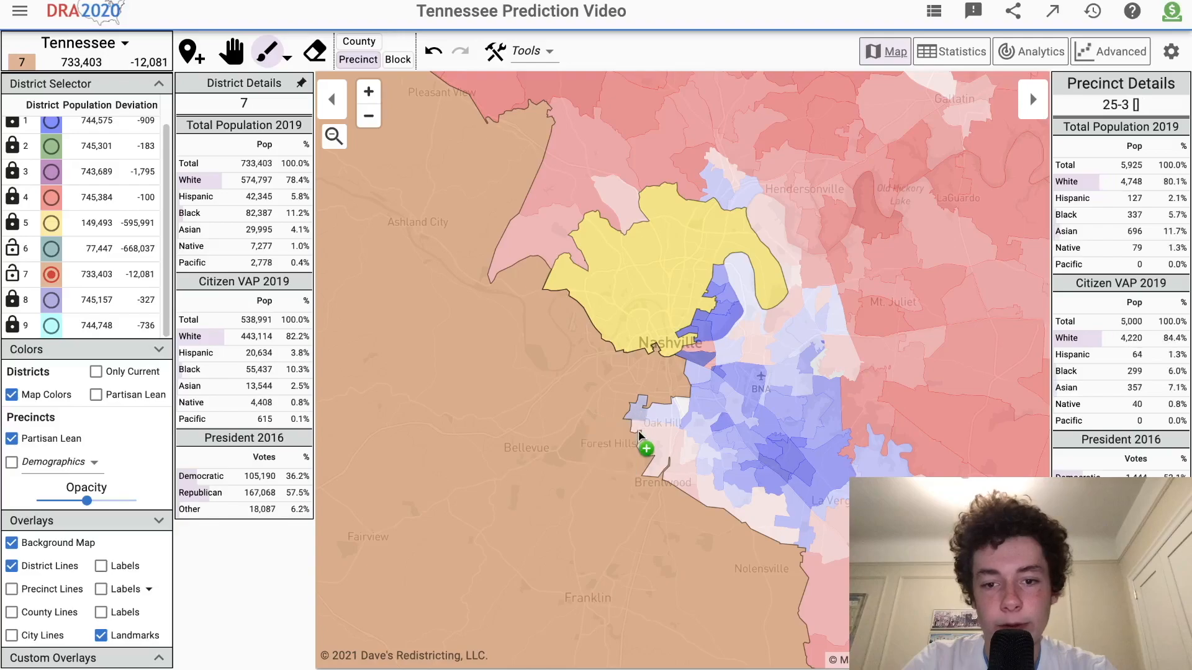
pyautogui.click(651, 433)
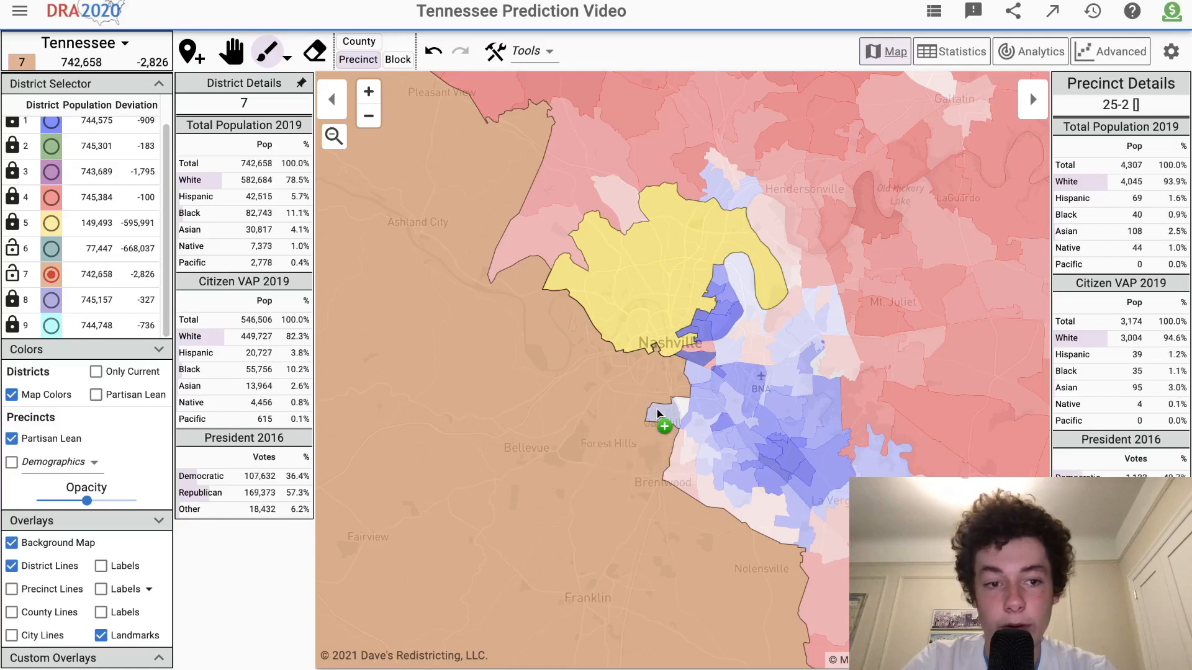
pyautogui.click(657, 411)
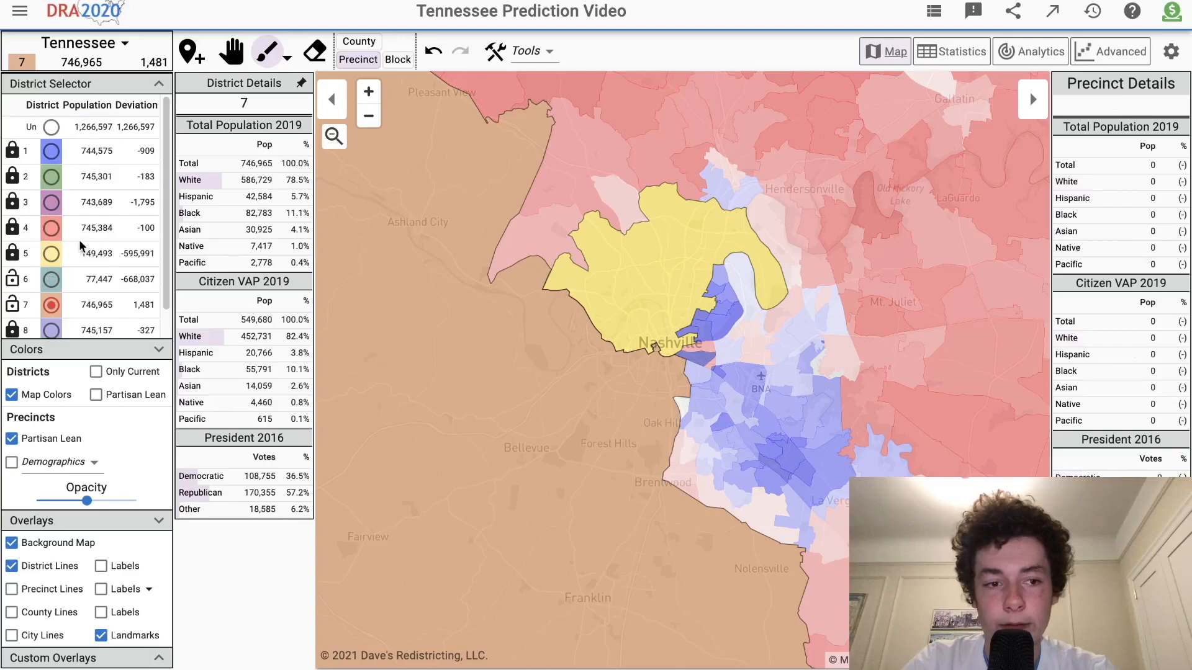
pyautogui.click(52, 127)
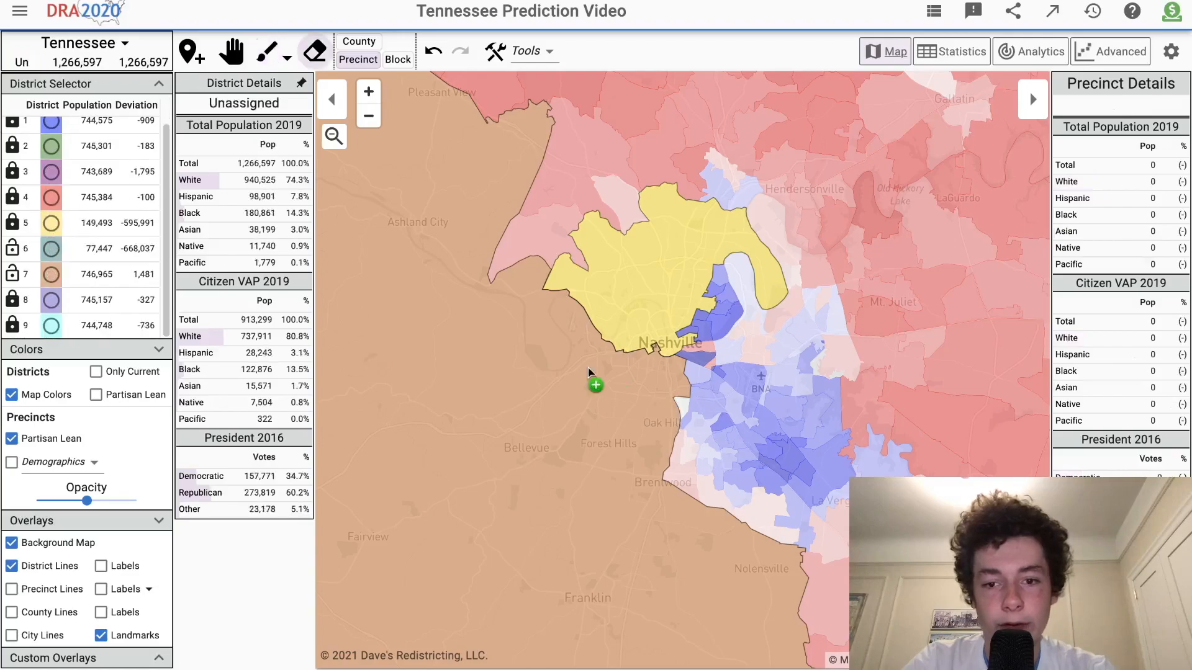
pyautogui.click(685, 393)
# Color the districts by partisan lean instead of map colors and lock district 7.
pyautogui.scroll(-5, 720, 405)
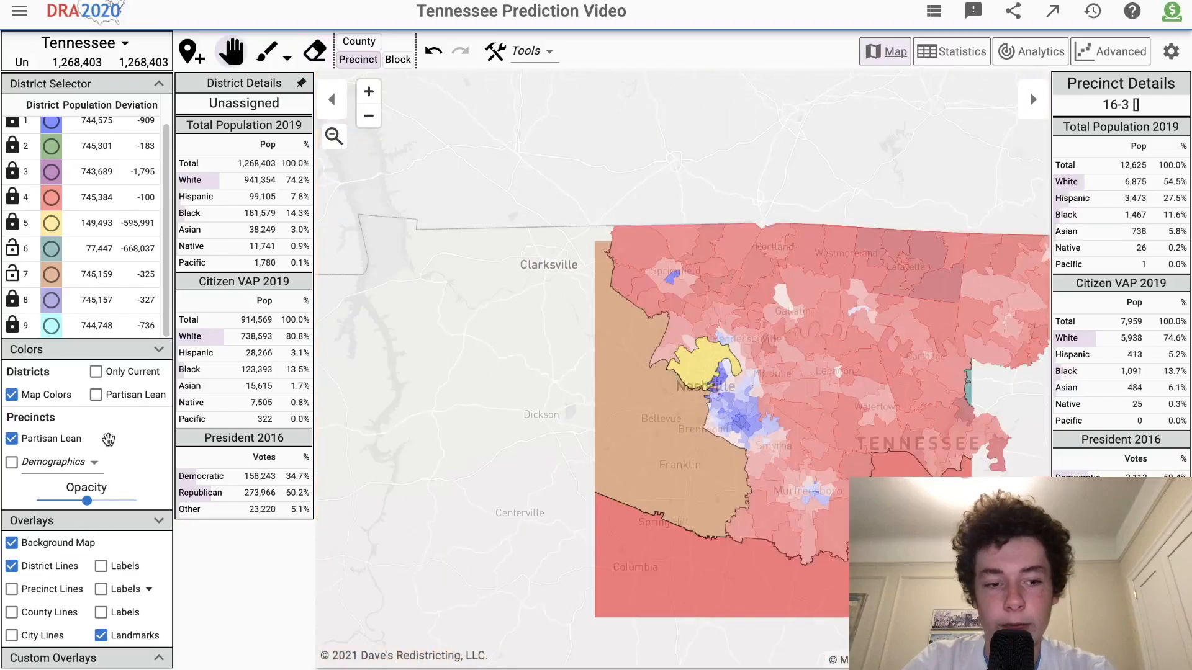
pyautogui.click(96, 395)
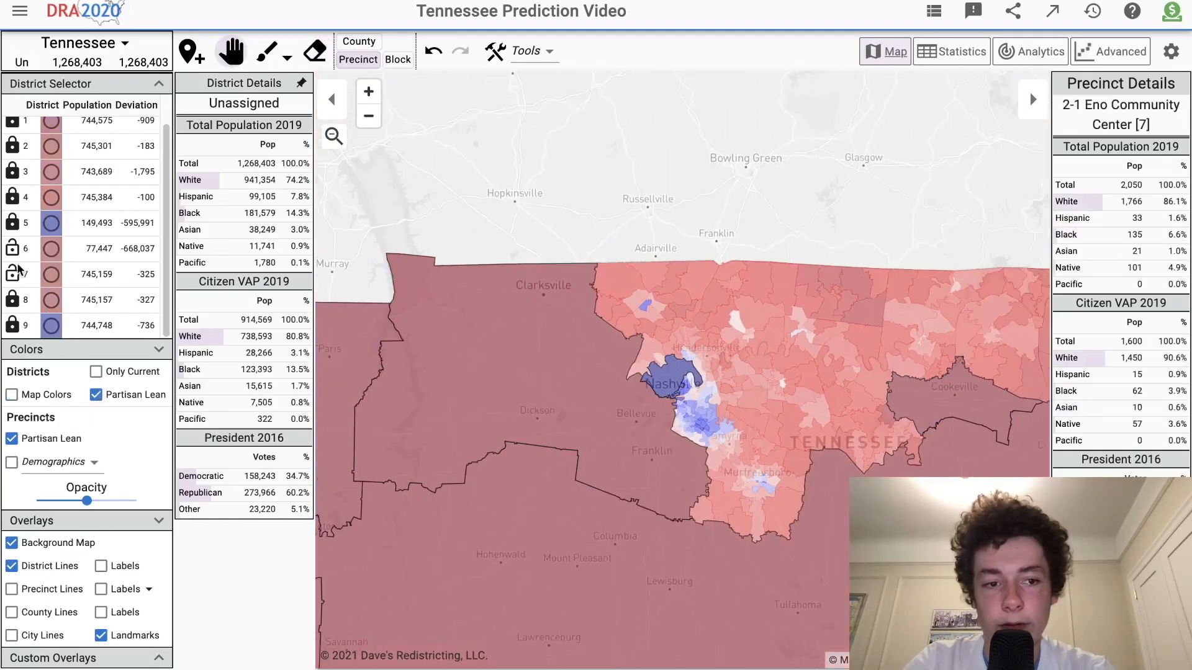
pyautogui.moveTo(634, 403); pyautogui.dragTo(429, 404)
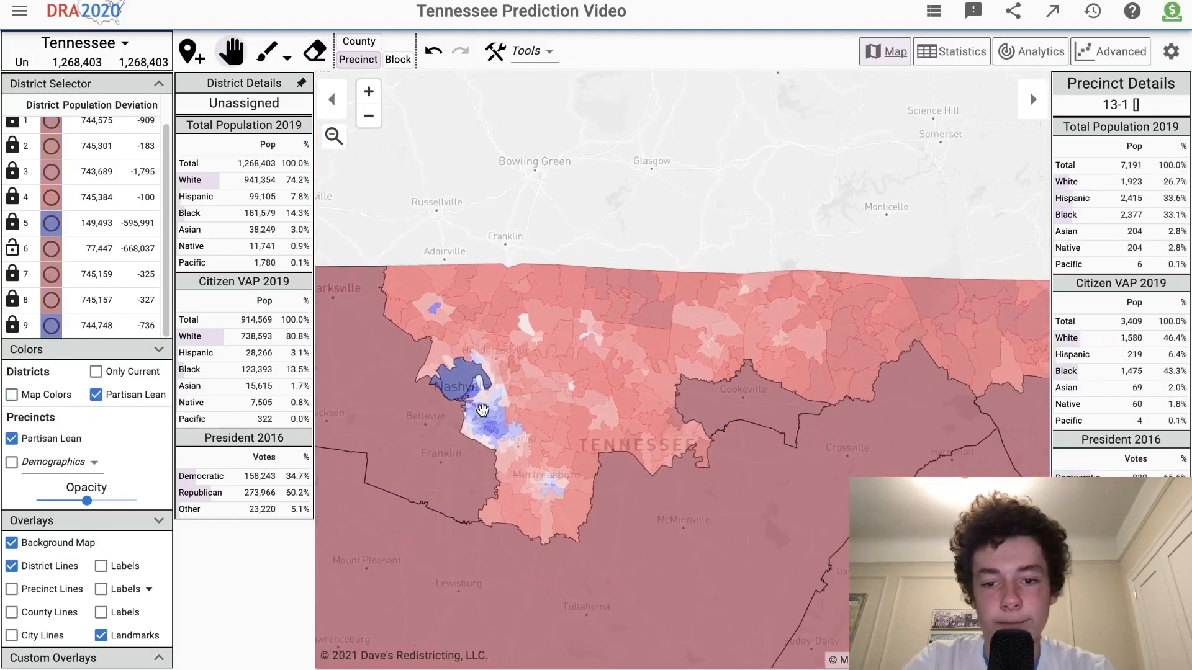
pyautogui.scroll(-3, 615, 368)
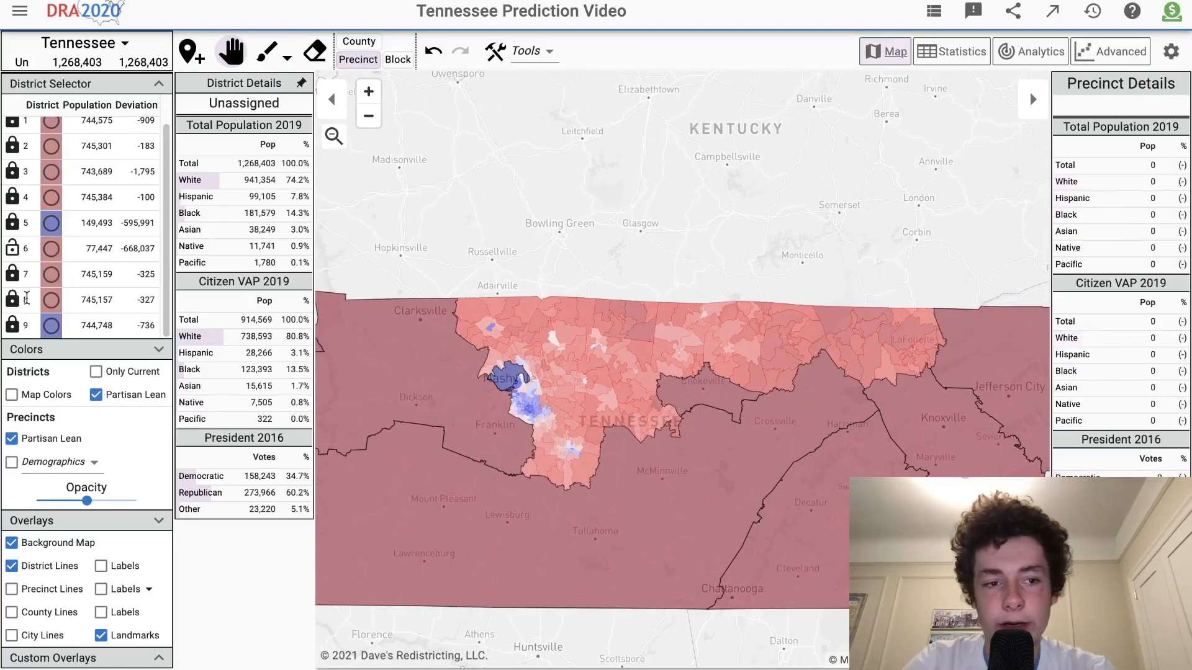
# Make district 6 active and assign it the unassigned whole counties from LaFollette west through Clay, plus those around Carthage.
pyautogui.click(51, 249)
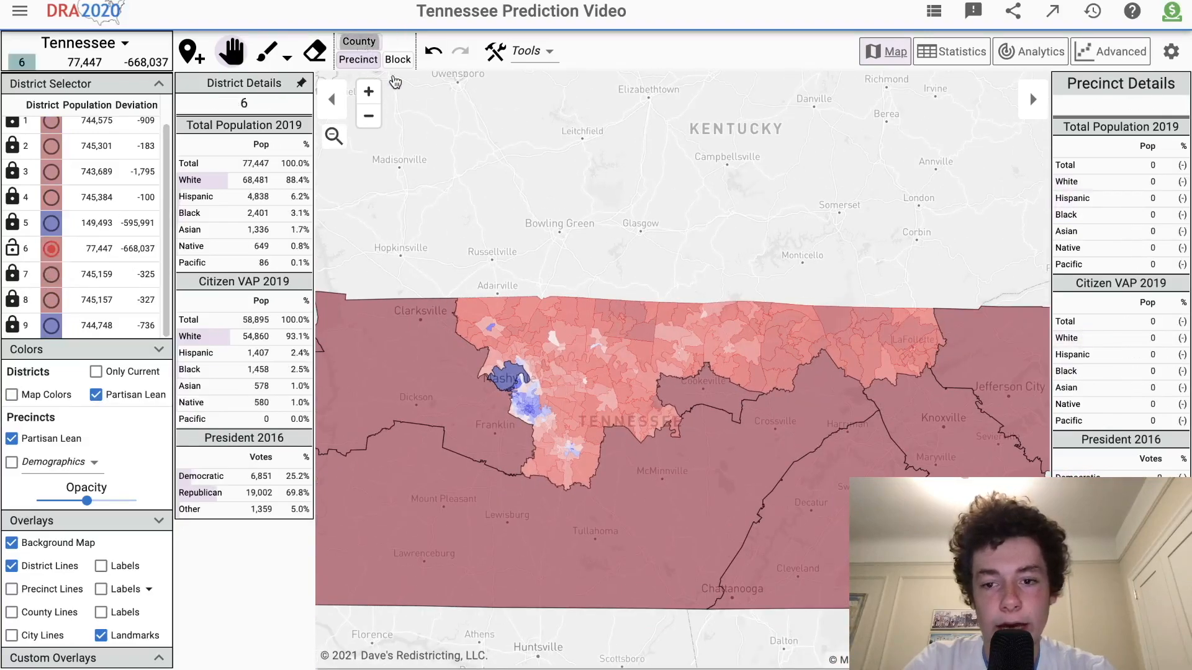
pyautogui.click(359, 41)
pyautogui.moveTo(898, 336)
pyautogui.mouseDown()
pyautogui.moveTo(844, 329)
pyautogui.moveTo(916, 345)
pyautogui.moveTo(763, 329)
pyautogui.moveTo(684, 342)
pyautogui.mouseUp()
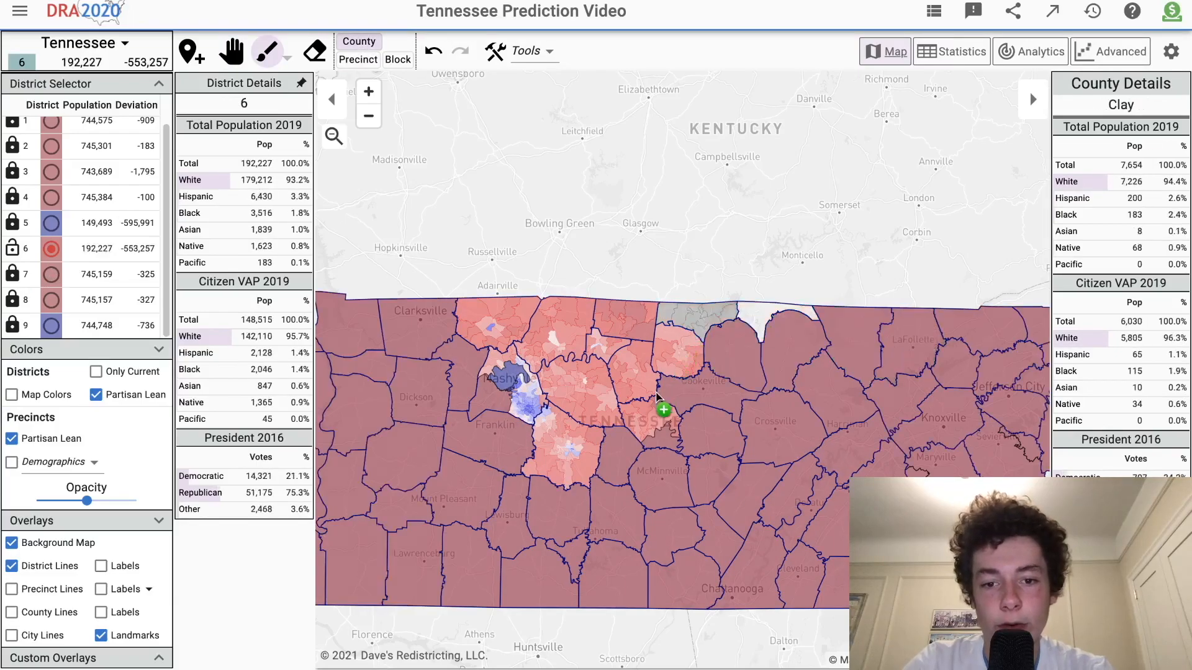
pyautogui.moveTo(655, 392); pyautogui.dragTo(643, 400)
pyautogui.moveTo(648, 355)
pyautogui.mouseDown()
pyautogui.moveTo(624, 324)
pyautogui.moveTo(602, 343)
pyautogui.moveTo(509, 285)
pyautogui.mouseUp()
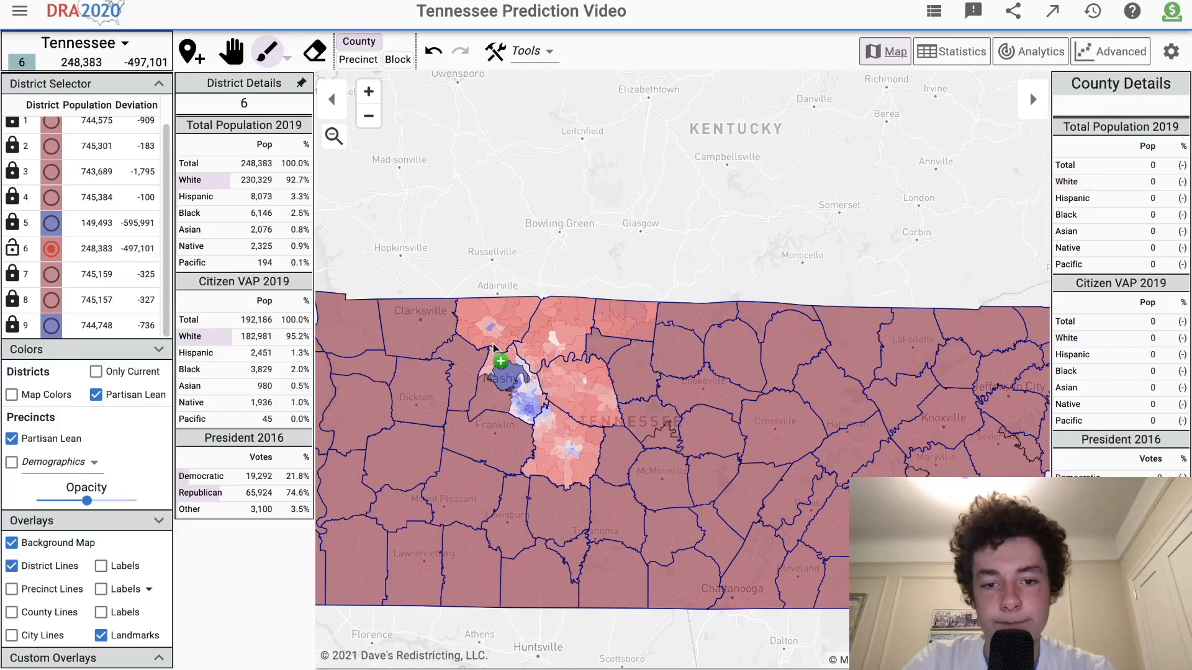
# Make district 5 active and assign it Robertson and Wilson counties plus the whole counties around Gallatin and Lafayette.
pyautogui.scroll(3, 497, 357)
pyautogui.scroll(2, 534, 405)
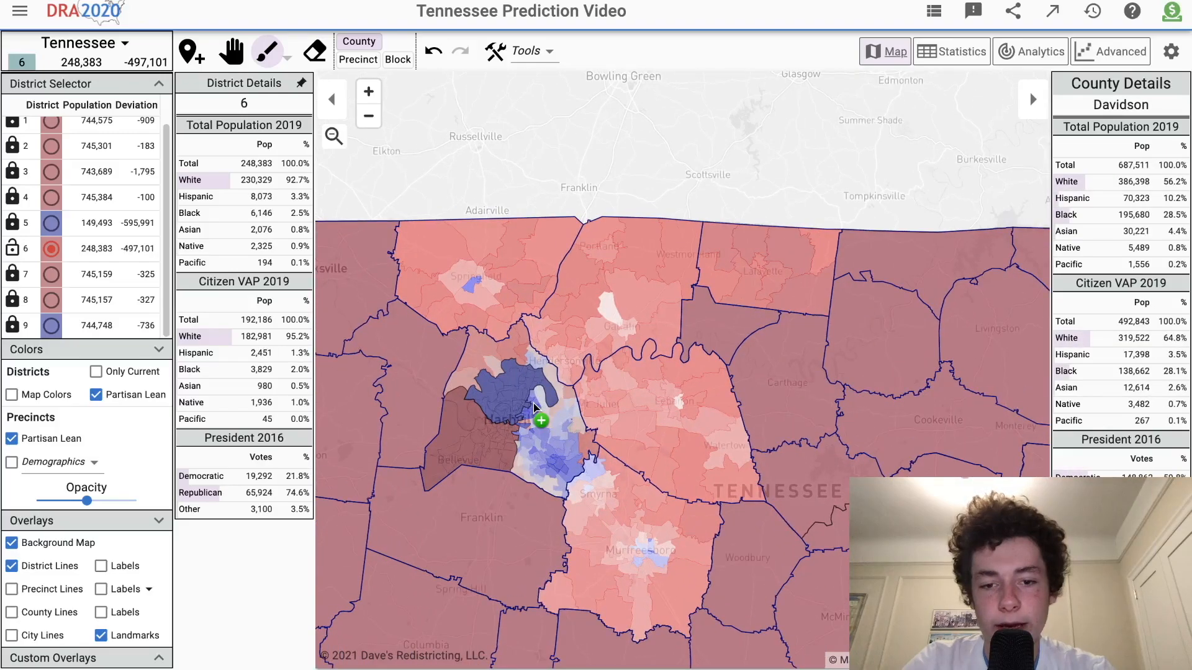
pyautogui.scroll(1, 556, 473)
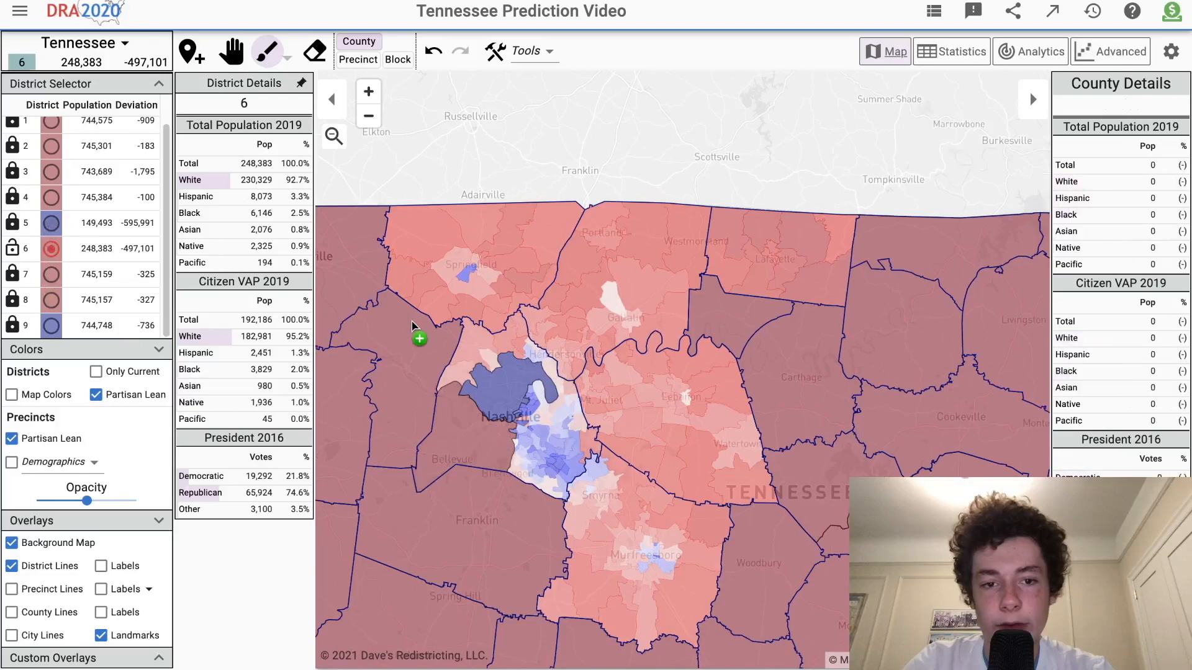
pyautogui.click(490, 276)
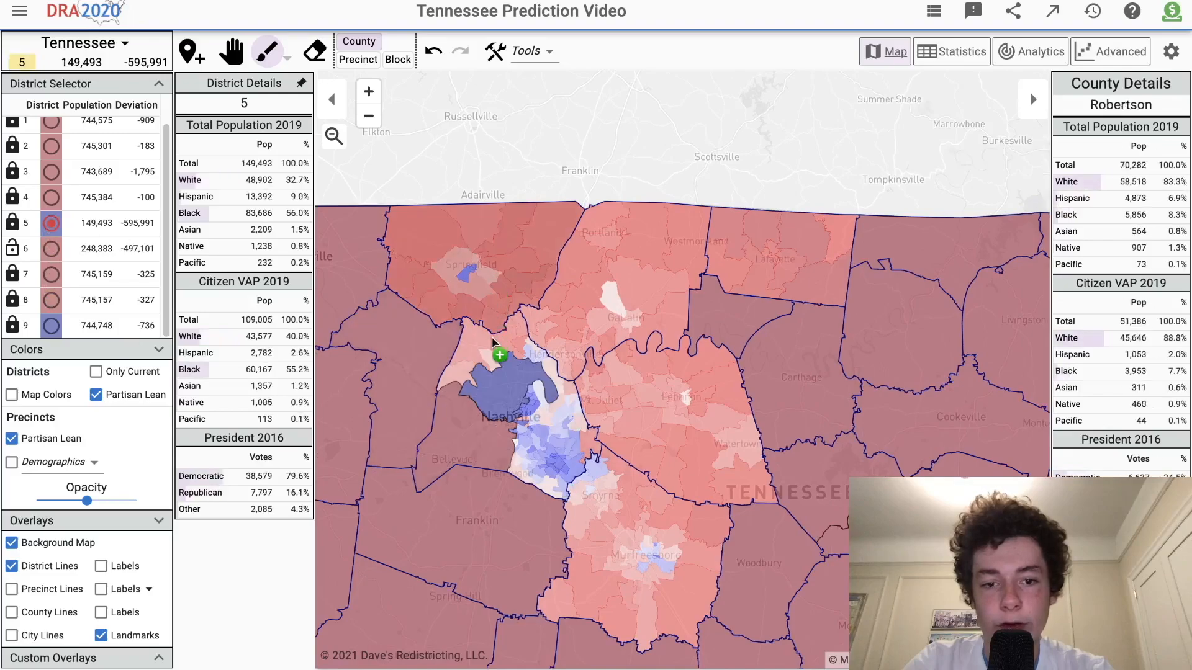
pyautogui.click(589, 288)
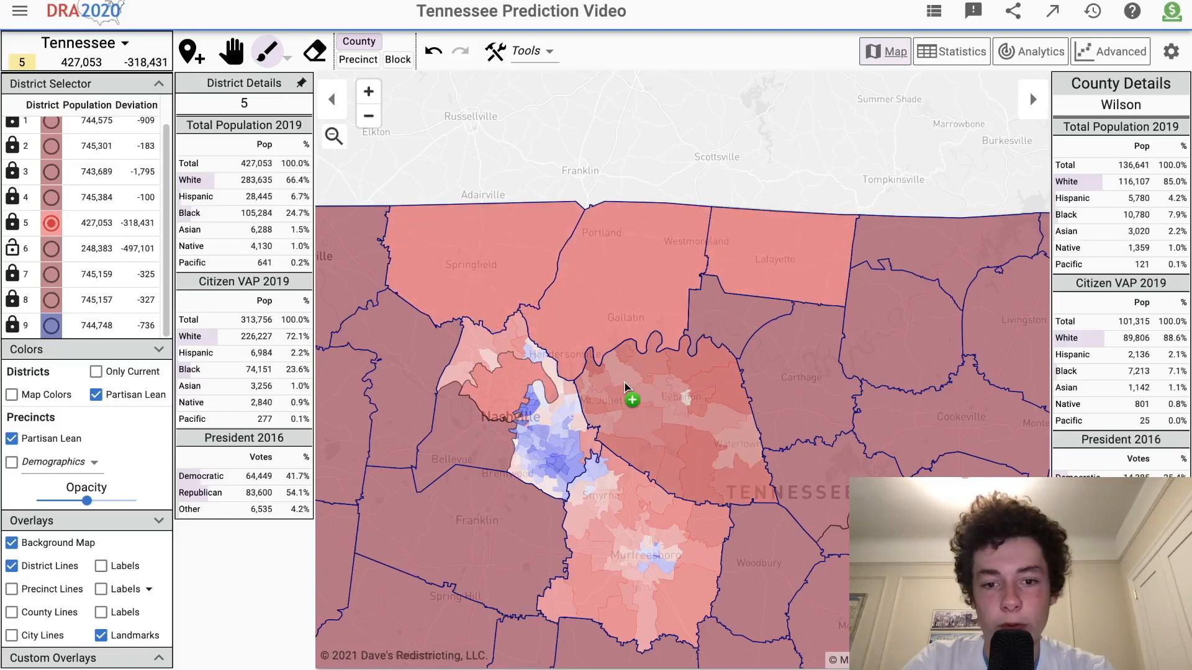
pyautogui.click(625, 387)
# Assign the remaining Davidson County precincts north of Nashville, up to Hendersonville, to district 5 at precinct level.
pyautogui.scroll(2, 506, 378)
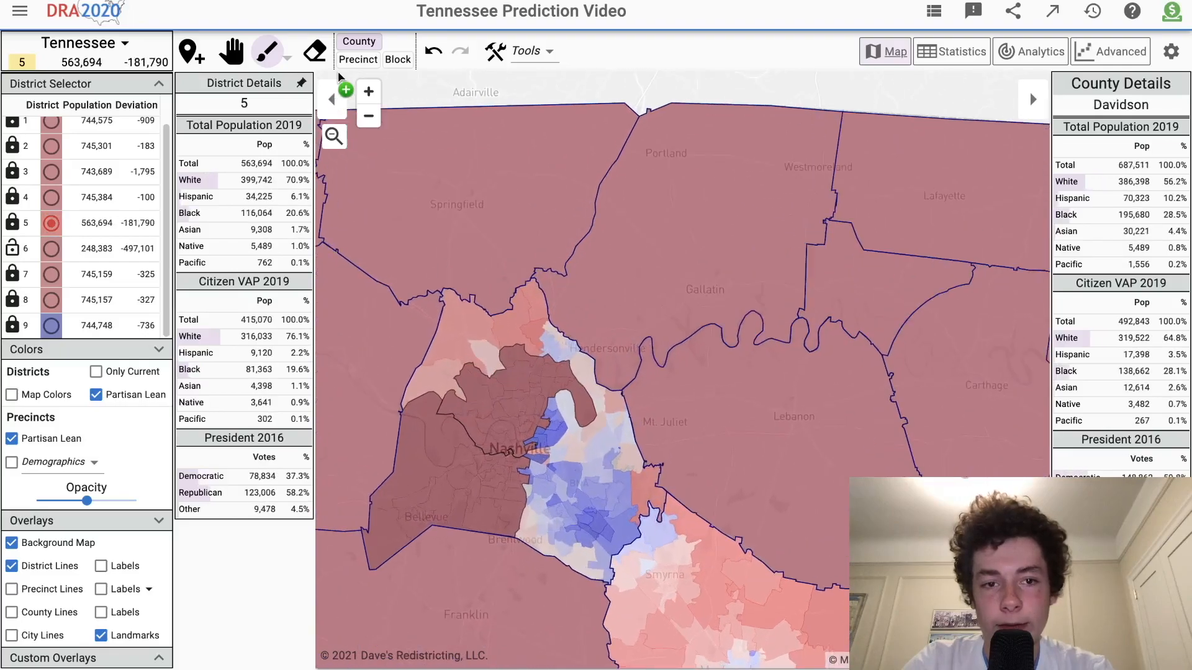
pyautogui.click(359, 59)
pyautogui.moveTo(505, 336)
pyautogui.mouseDown()
pyautogui.moveTo(519, 346)
pyautogui.moveTo(547, 320)
pyautogui.moveTo(571, 358)
pyautogui.moveTo(524, 327)
pyautogui.moveTo(537, 305)
pyautogui.moveTo(456, 356)
pyautogui.moveTo(485, 327)
pyautogui.moveTo(557, 337)
pyautogui.mouseUp()
pyautogui.scroll(1, 25, 187)
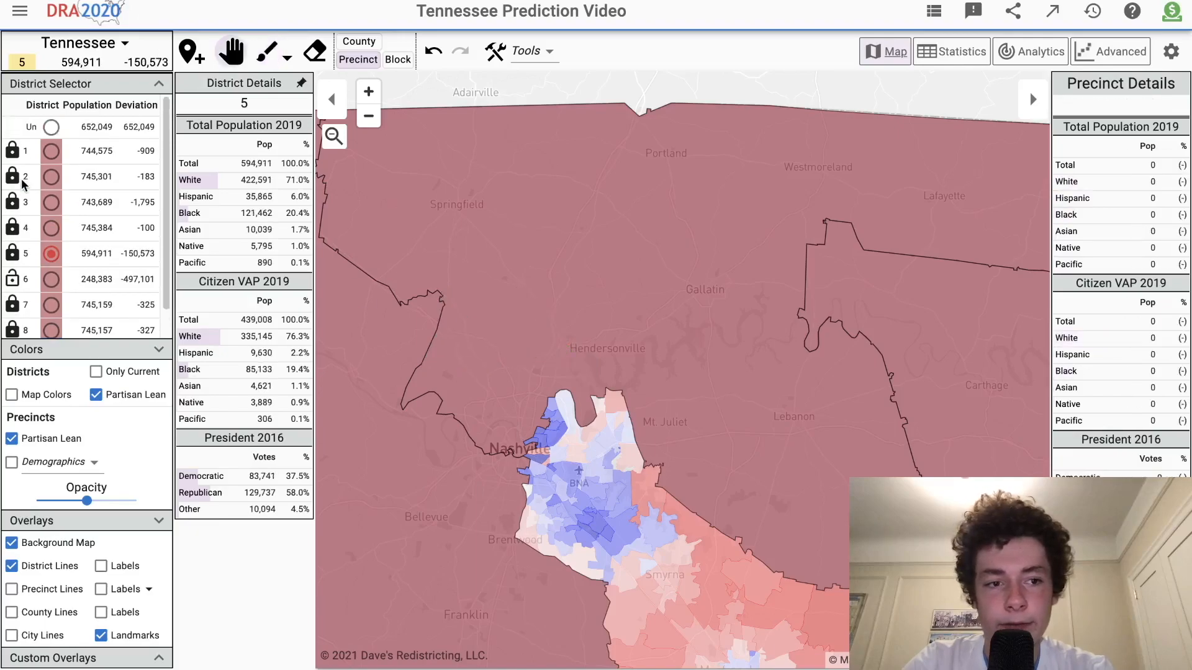
# Make district 5 active and assign it the unassigned Davidson County precincts east of downtown Nashville, from the northern pocket down toward BNA airport.
pyautogui.scroll(-1, 77, 226)
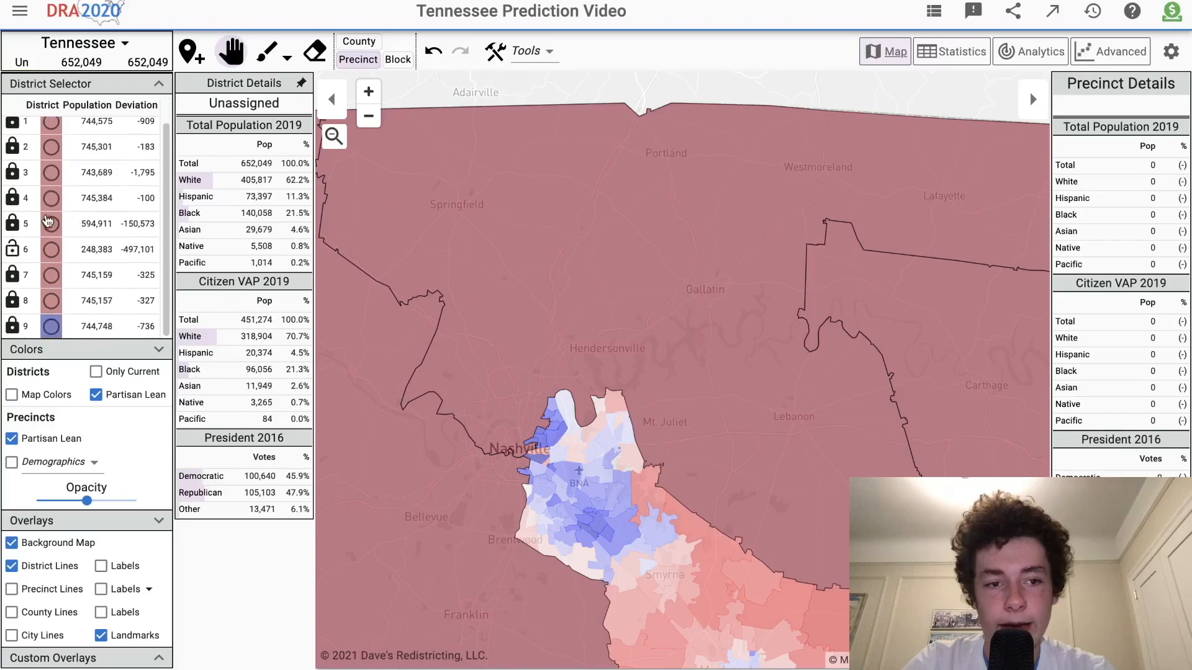
pyautogui.click(50, 224)
pyautogui.scroll(-1, 412, 331)
pyautogui.scroll(-2, 412, 331)
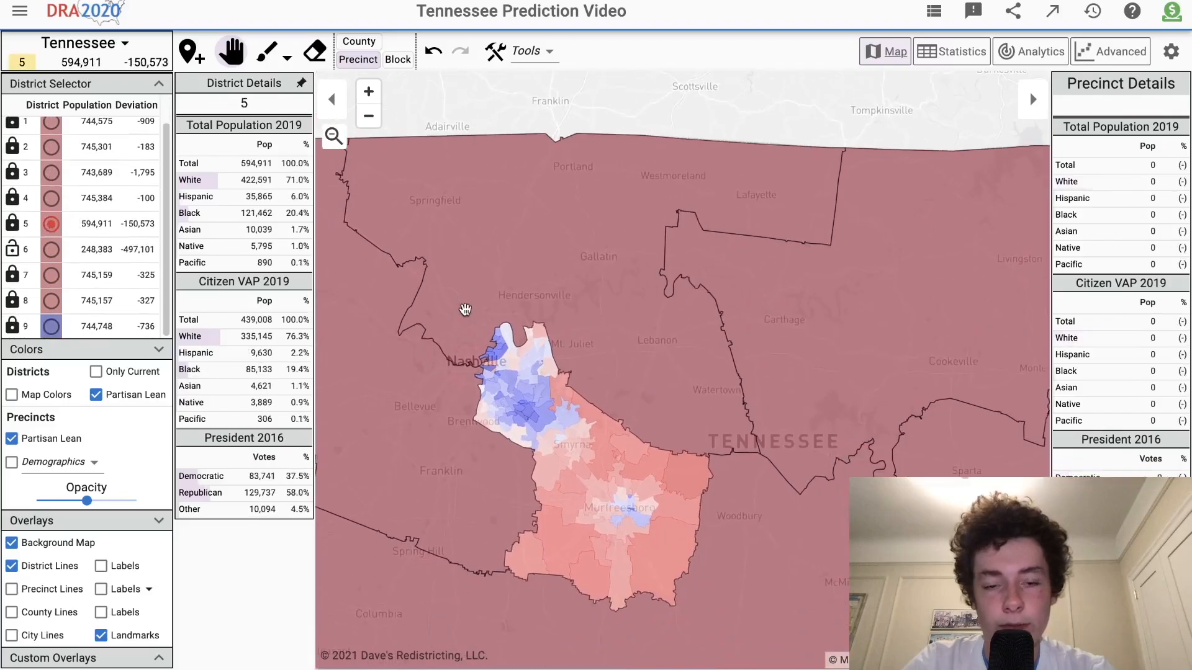
pyautogui.scroll(1, 504, 340)
pyautogui.press('d')
pyautogui.scroll(1, 504, 340)
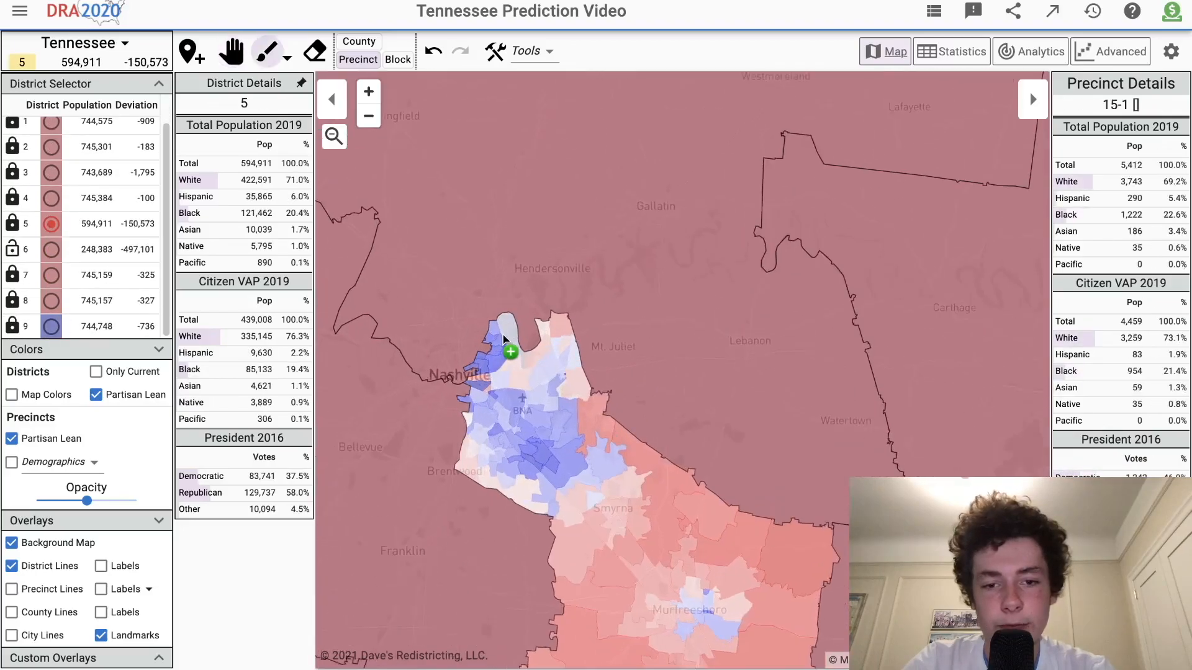
pyautogui.moveTo(497, 336)
pyautogui.mouseDown()
pyautogui.moveTo(511, 335)
pyautogui.moveTo(487, 341)
pyautogui.moveTo(485, 367)
pyautogui.moveTo(472, 374)
pyautogui.moveTo(496, 345)
pyautogui.mouseUp()
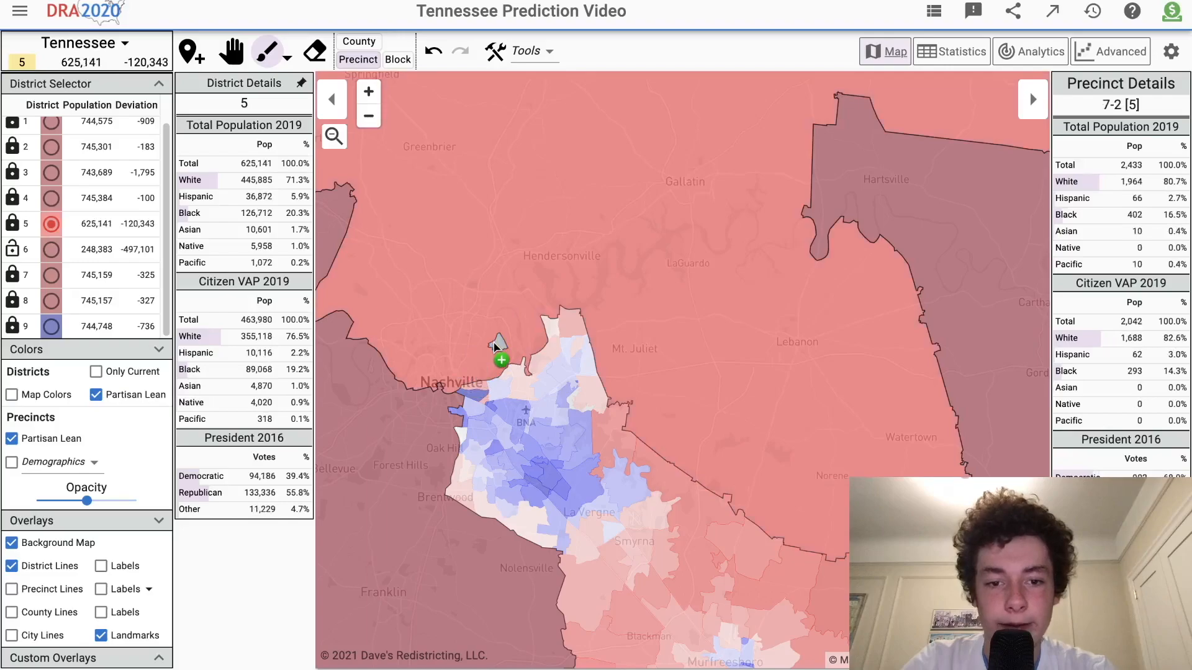
pyautogui.moveTo(561, 323)
pyautogui.mouseDown()
pyautogui.moveTo(592, 388)
pyautogui.moveTo(568, 339)
pyautogui.moveTo(575, 362)
pyautogui.moveTo(557, 354)
pyautogui.moveTo(548, 372)
pyautogui.moveTo(510, 385)
pyautogui.moveTo(510, 371)
pyautogui.moveTo(476, 390)
pyautogui.moveTo(488, 396)
pyautogui.mouseUp()
pyautogui.scroll(-1, 506, 385)
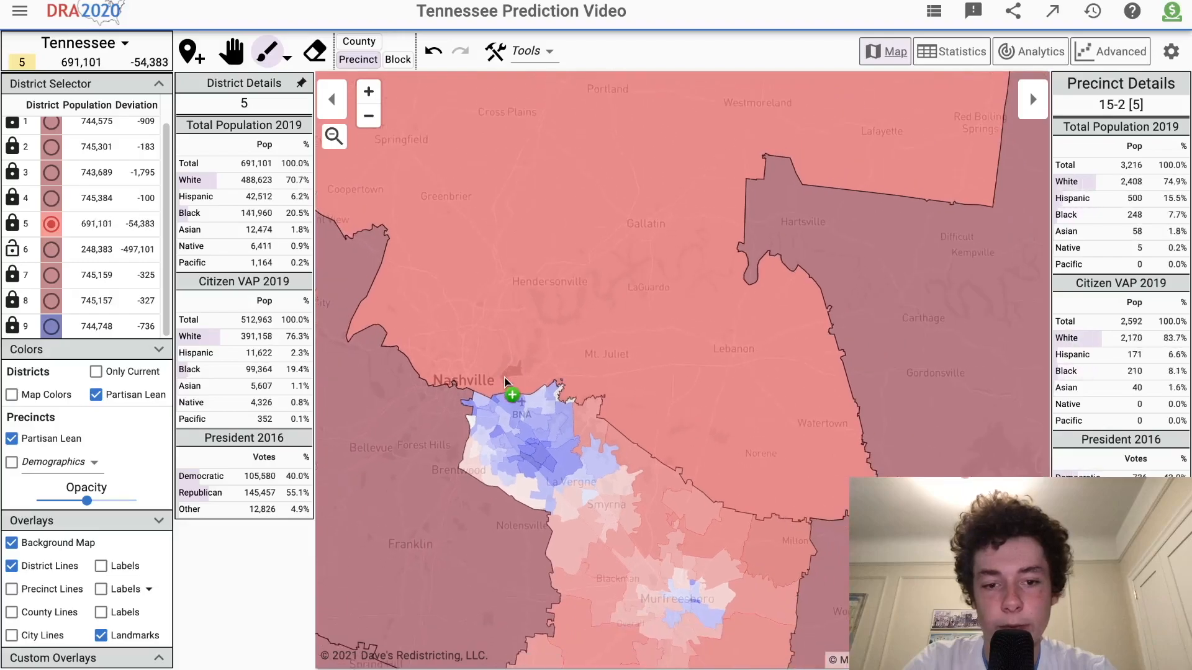
# Assign the precincts east and southeast of BNA airport to district 5, filling the small unassigned gaps between them.
pyautogui.scroll(2, 492, 406)
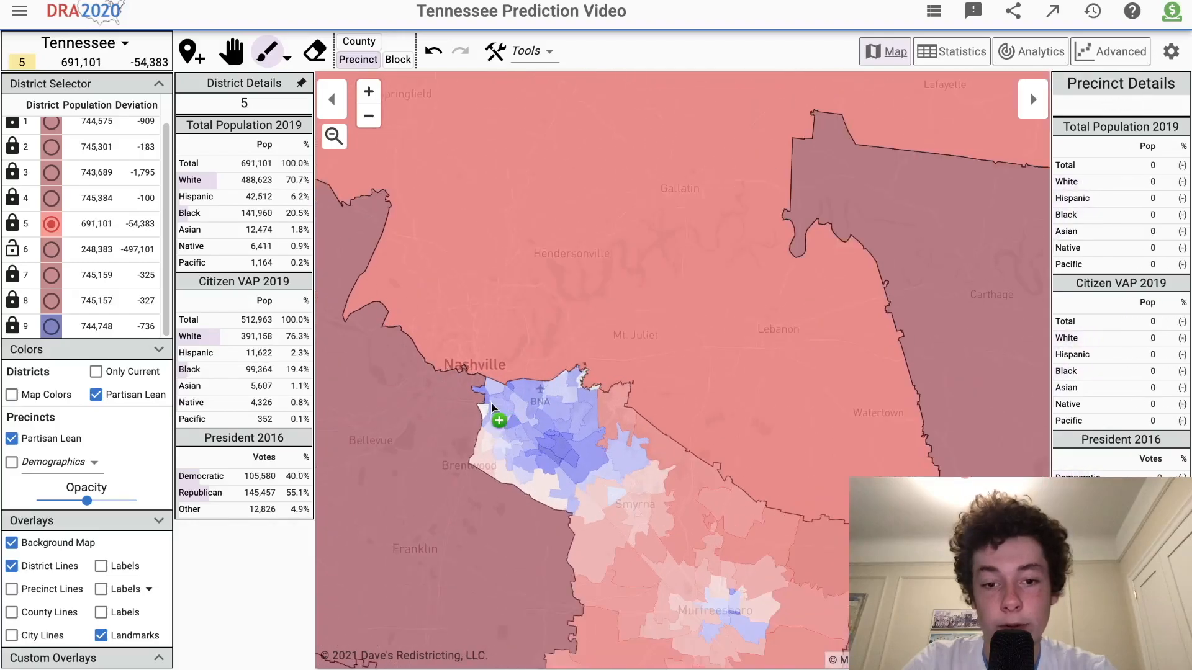
pyautogui.scroll(1, 494, 385)
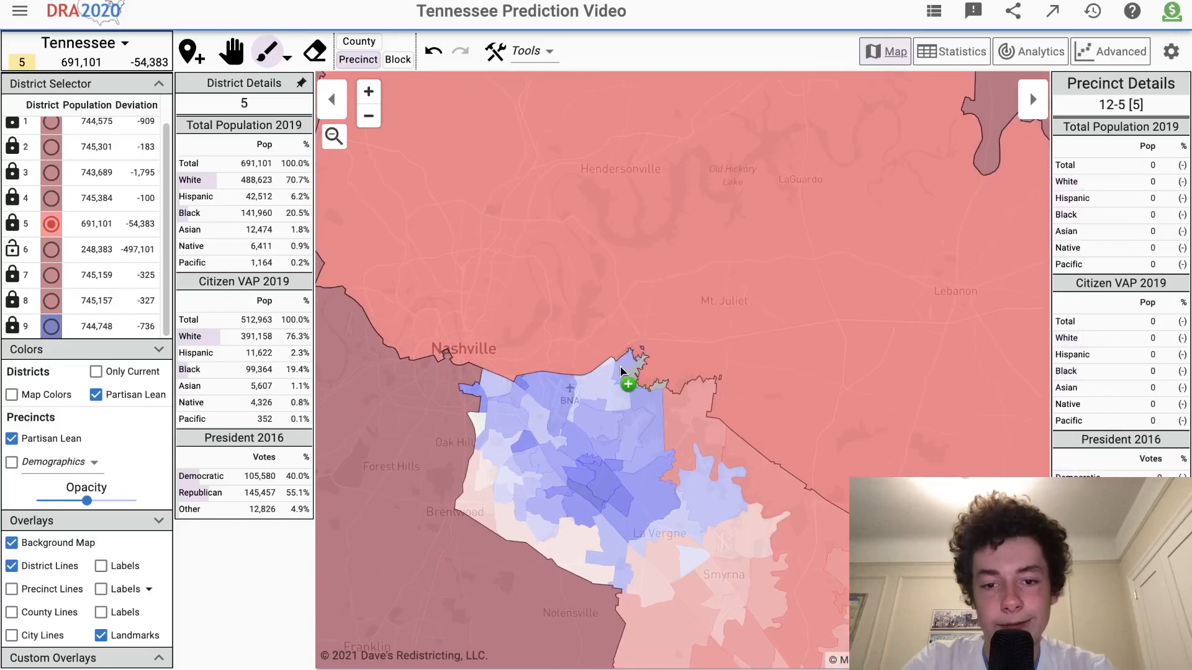
pyautogui.click(614, 371)
pyautogui.click(613, 386)
pyautogui.click(634, 397)
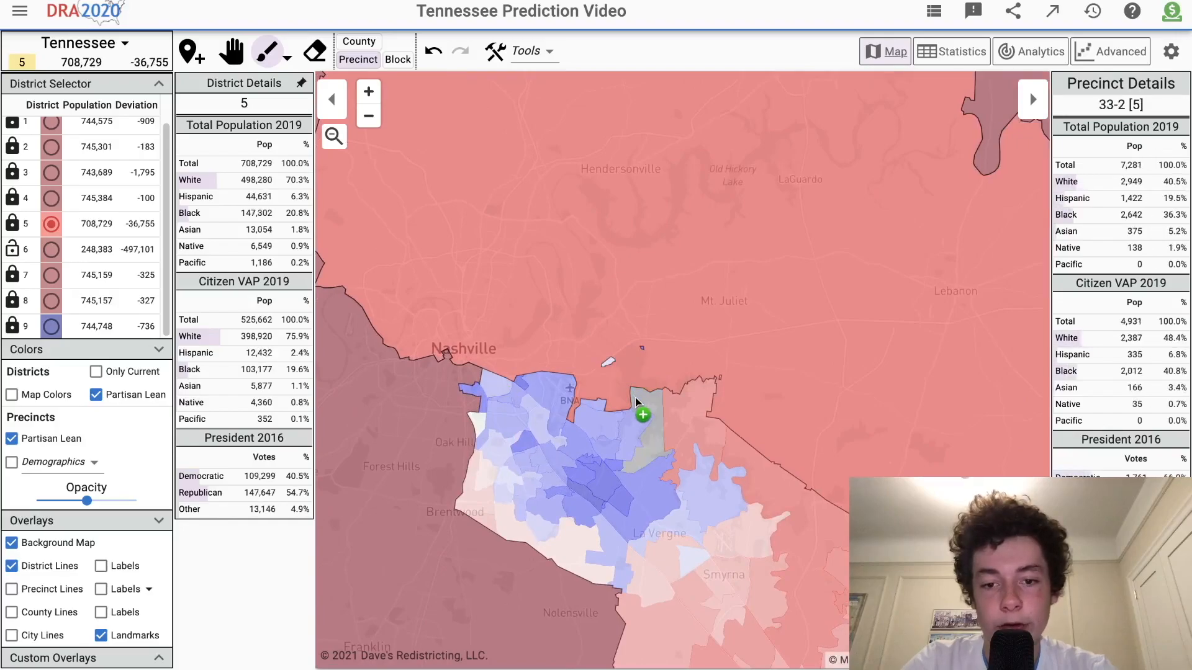
pyautogui.click(612, 429)
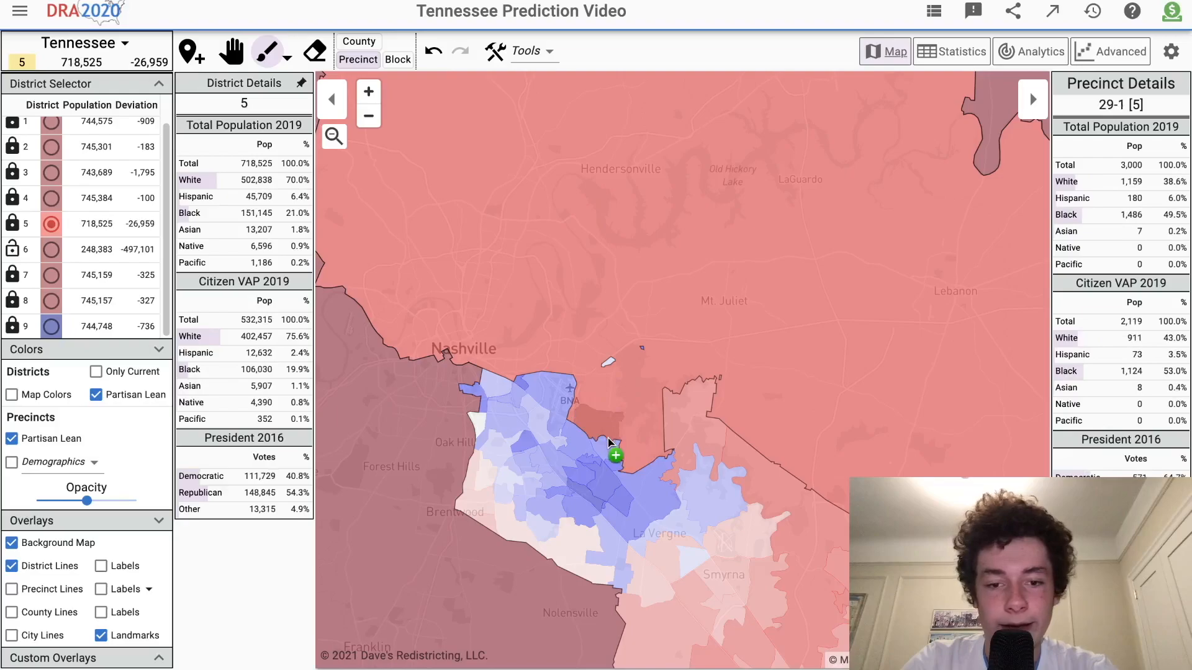
pyautogui.click(608, 363)
pyautogui.click(642, 349)
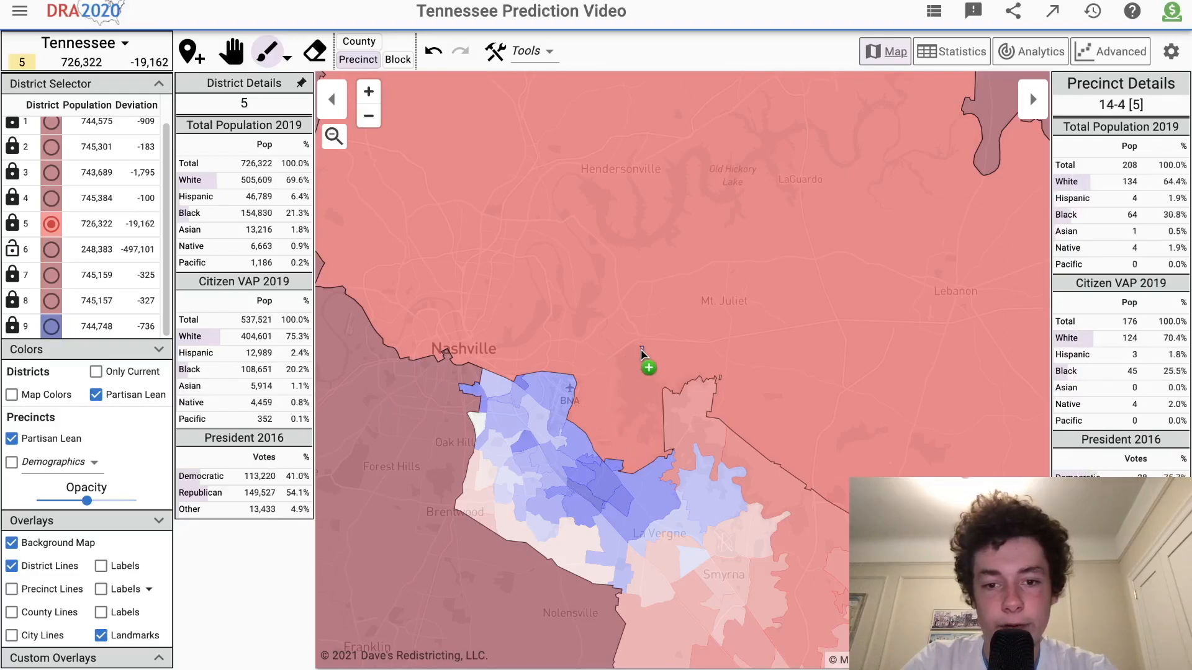
pyautogui.click(656, 410)
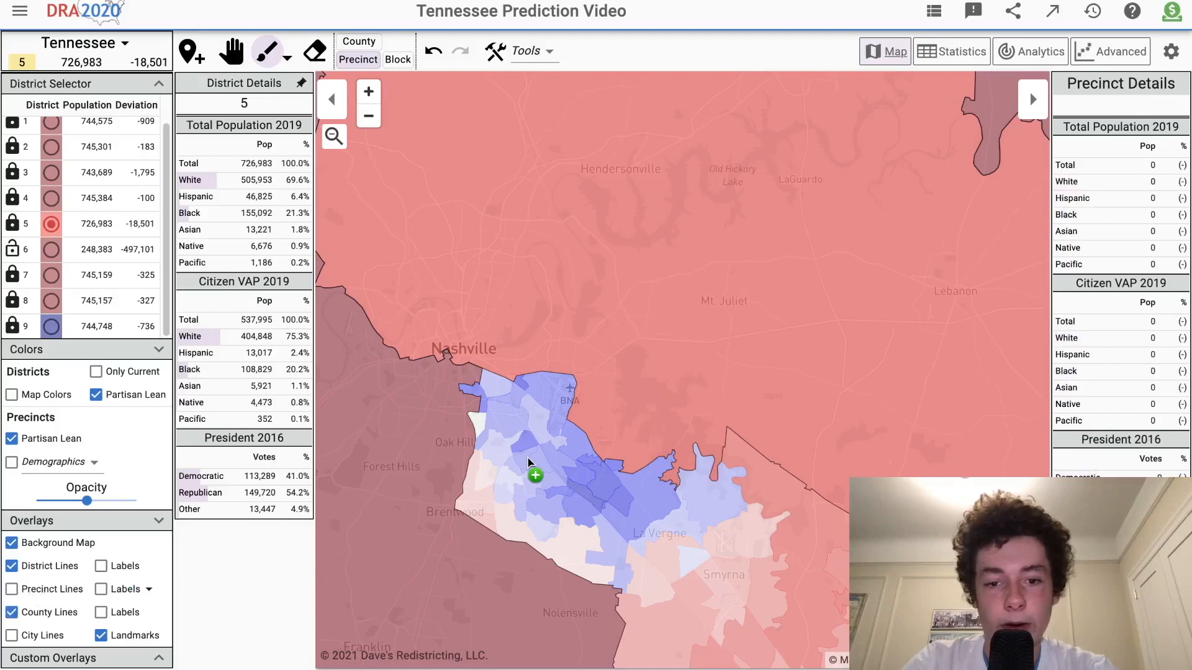
# Add the BNA airport precinct and the precincts between it and downtown Nashville to district 5.
pyautogui.click(518, 380)
pyautogui.click(481, 386)
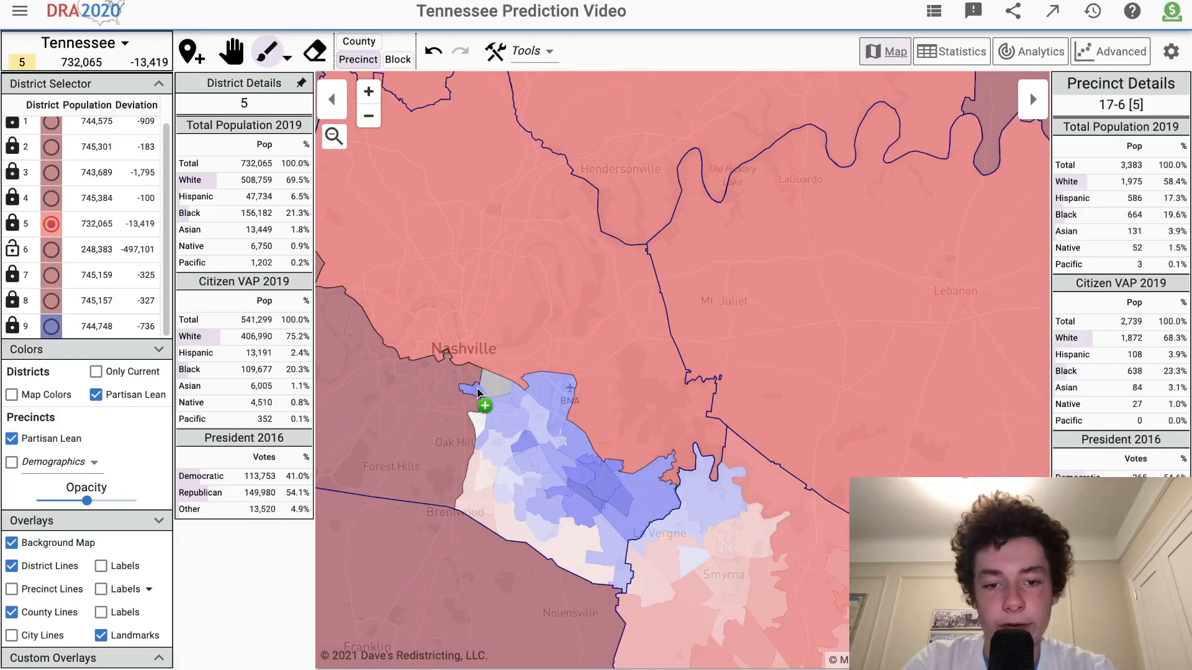
pyautogui.click(483, 395)
pyautogui.click(535, 393)
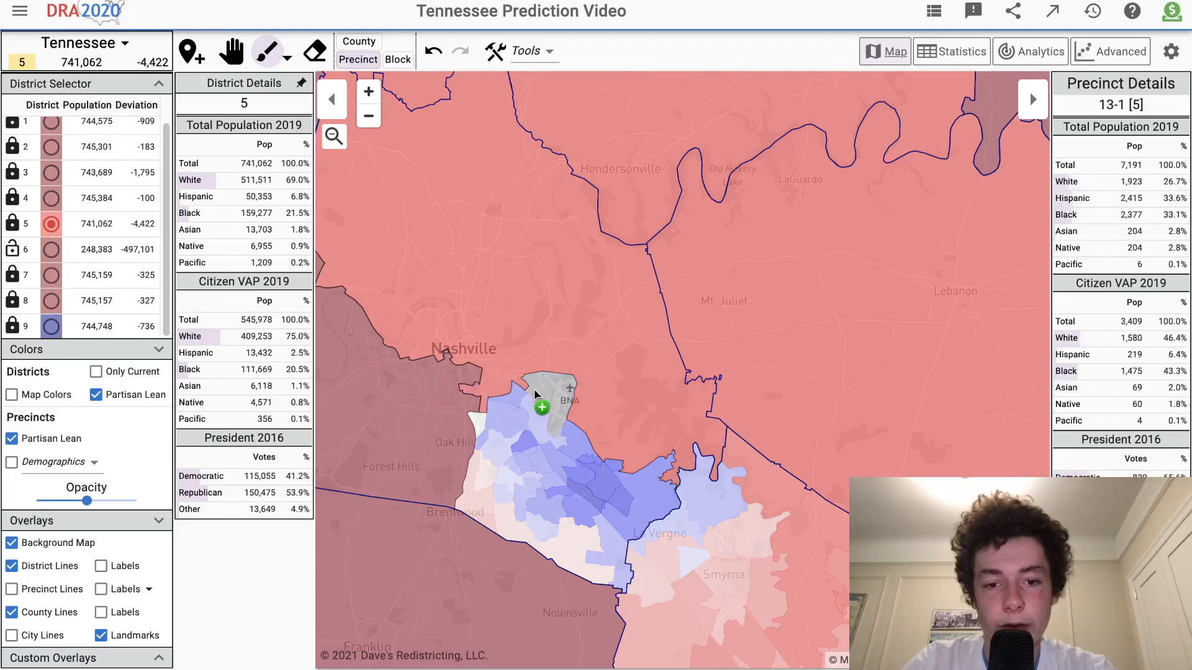
pyautogui.click(516, 401)
pyautogui.click(511, 398)
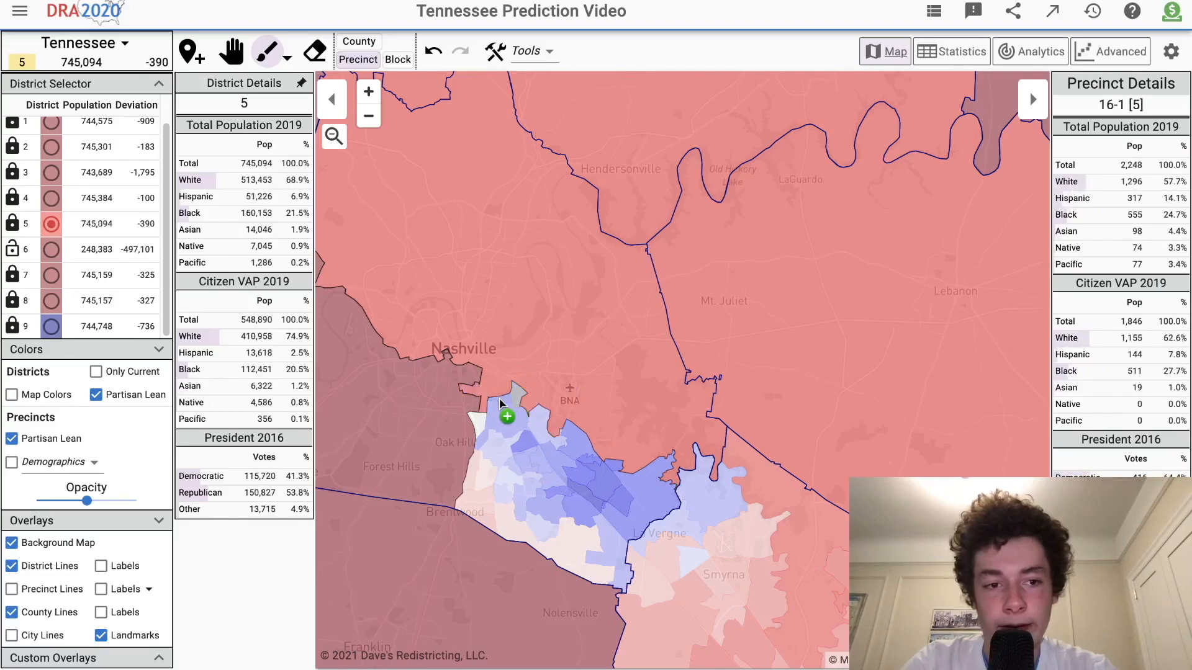
# Make district 6 active and assign it the whole of Rutherford County around Murfreesboro and Wilson County around Lebanon.
pyautogui.scroll(-5, 539, 355)
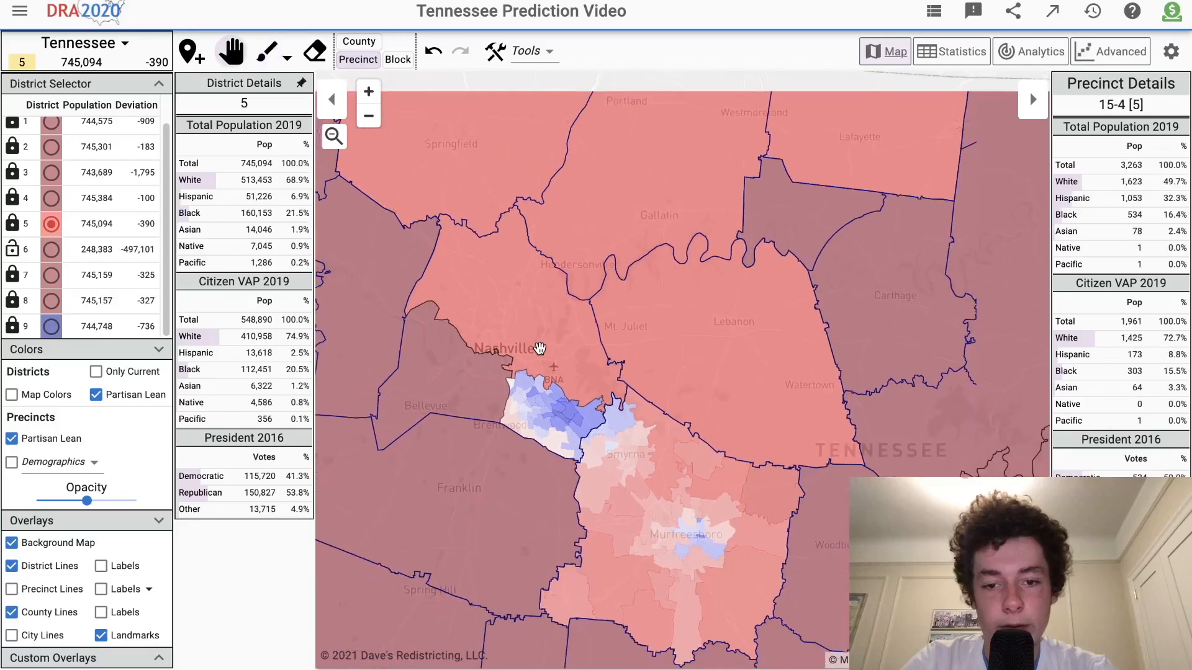
pyautogui.scroll(-3, 563, 391)
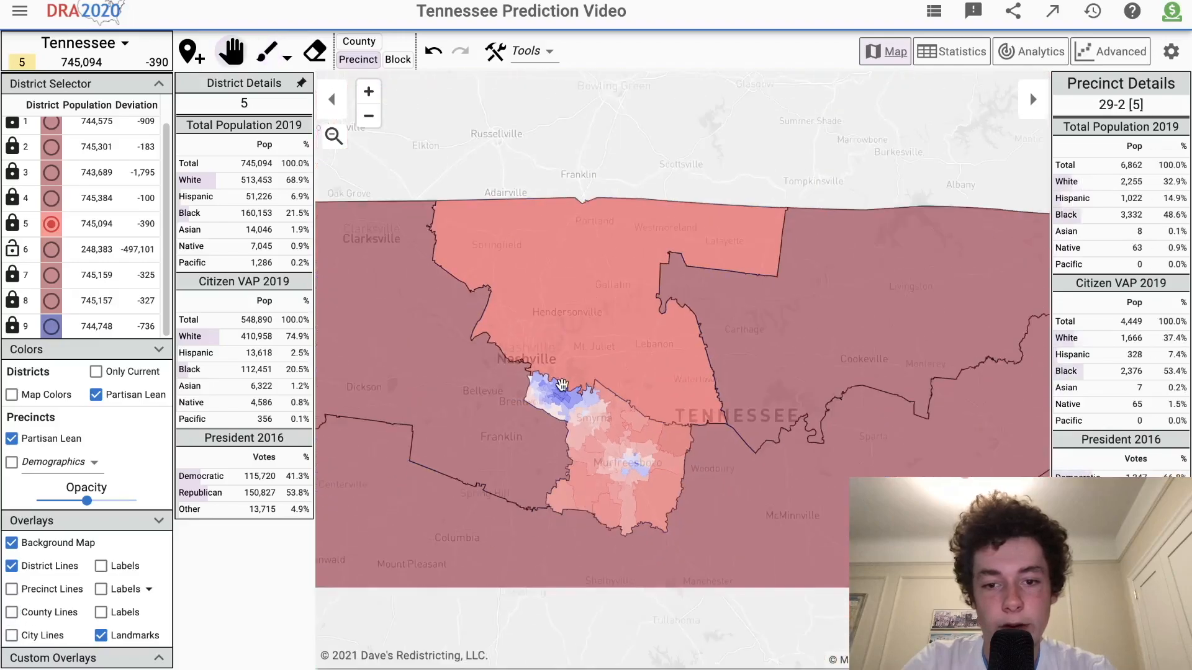
pyautogui.scroll(2, 598, 385)
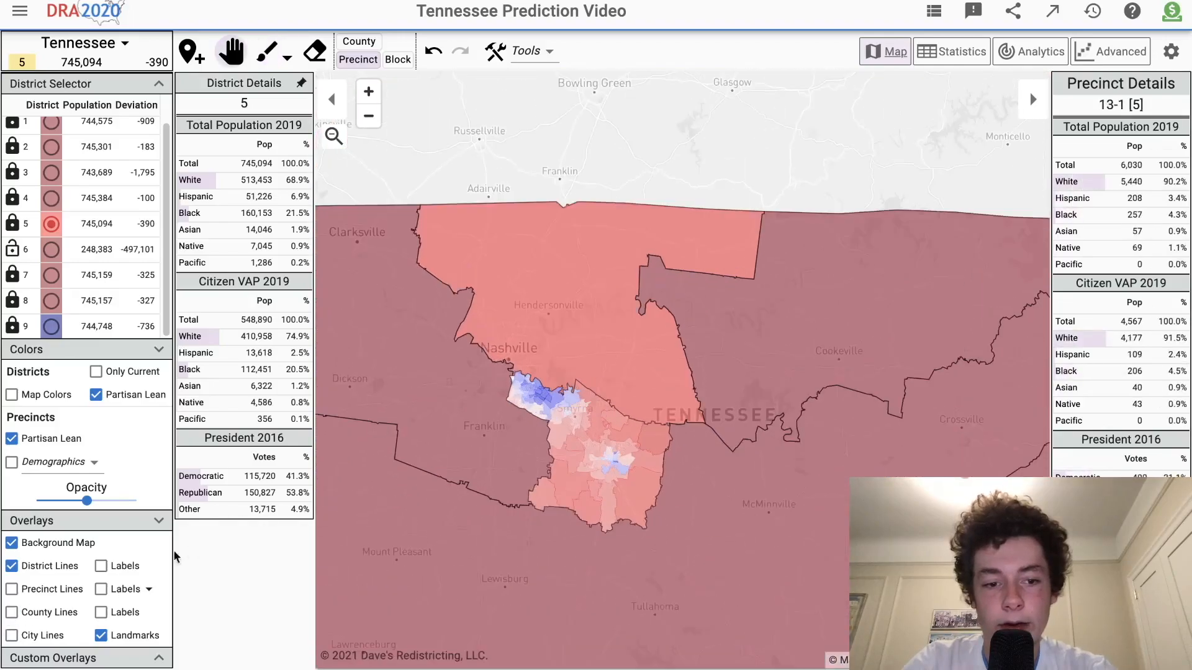
pyautogui.scroll(2, 628, 382)
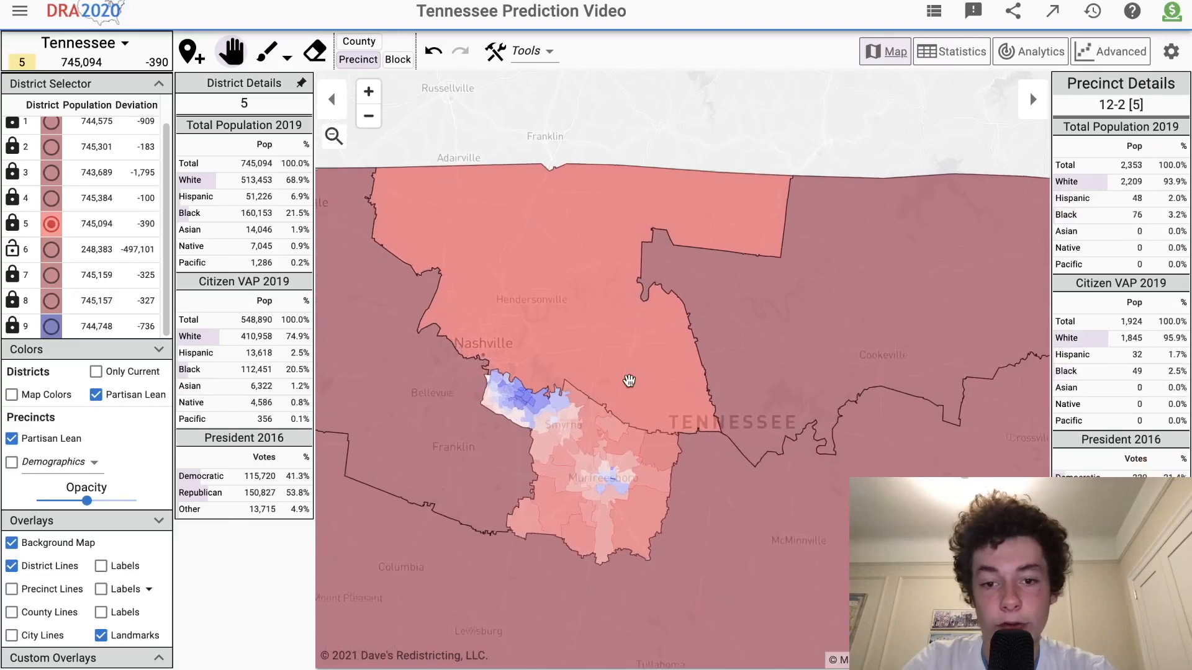
pyautogui.scroll(-3, 577, 357)
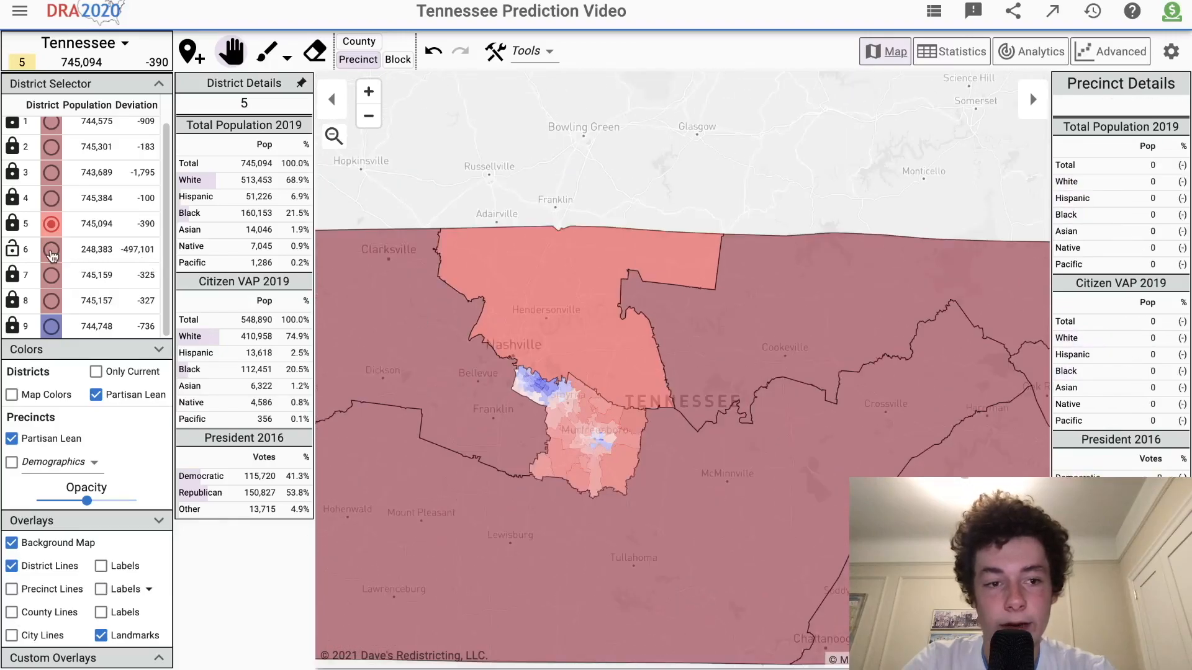
pyautogui.click(50, 250)
pyautogui.click(362, 43)
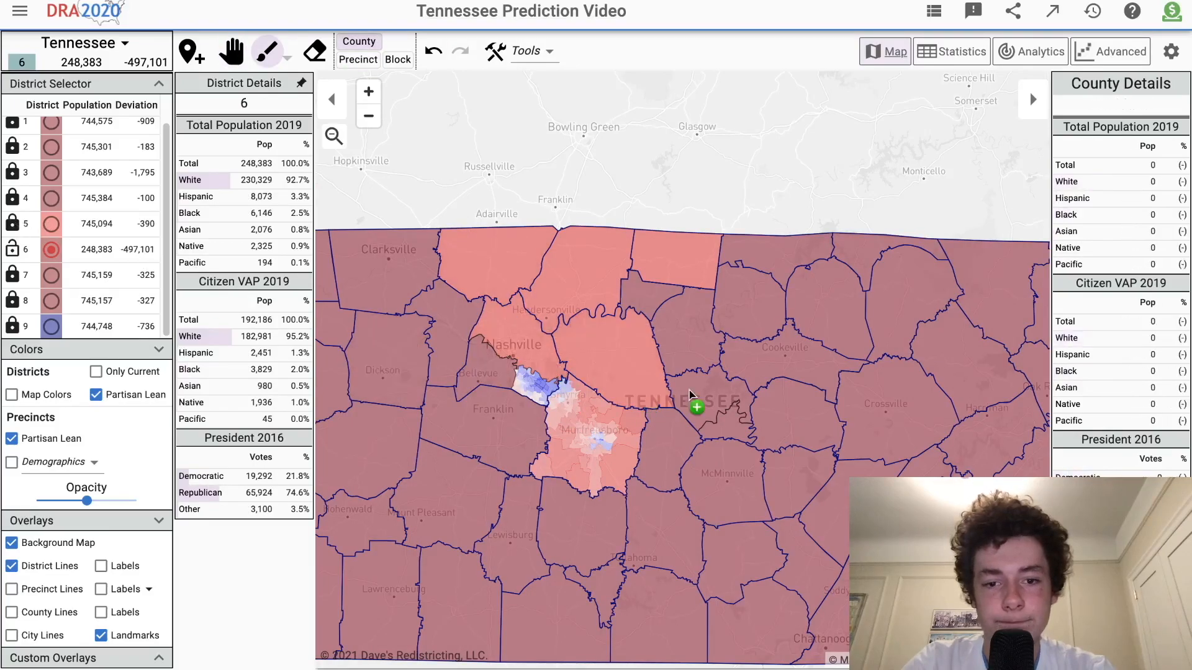
pyautogui.click(601, 431)
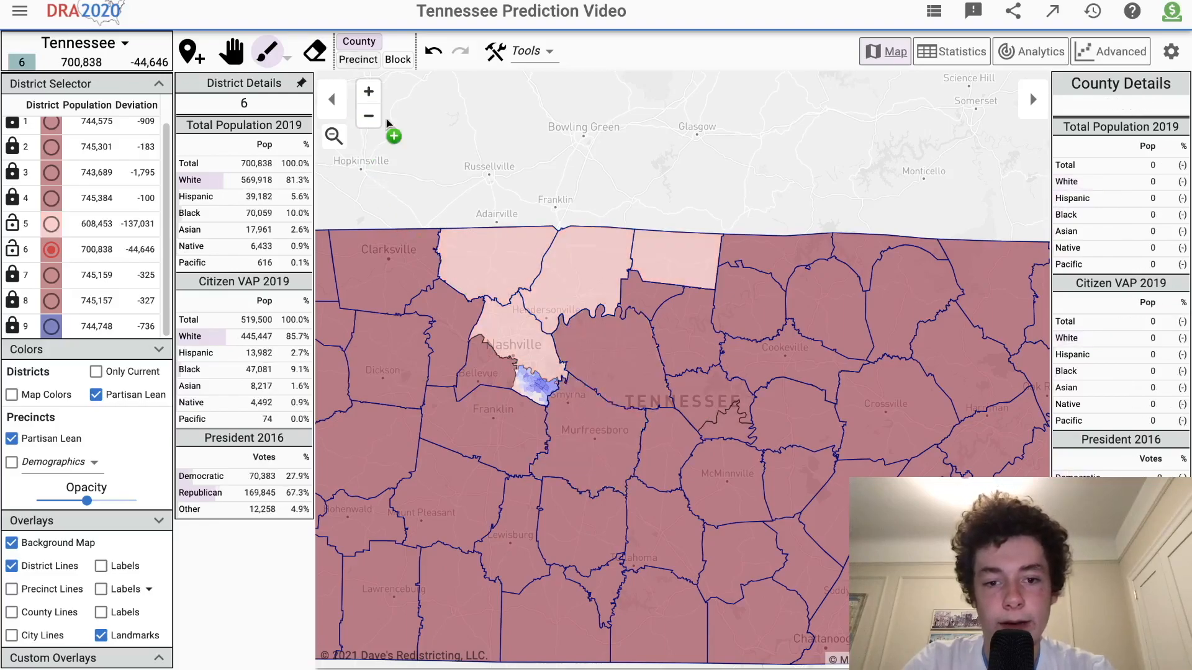
pyautogui.click(358, 58)
pyautogui.click(359, 42)
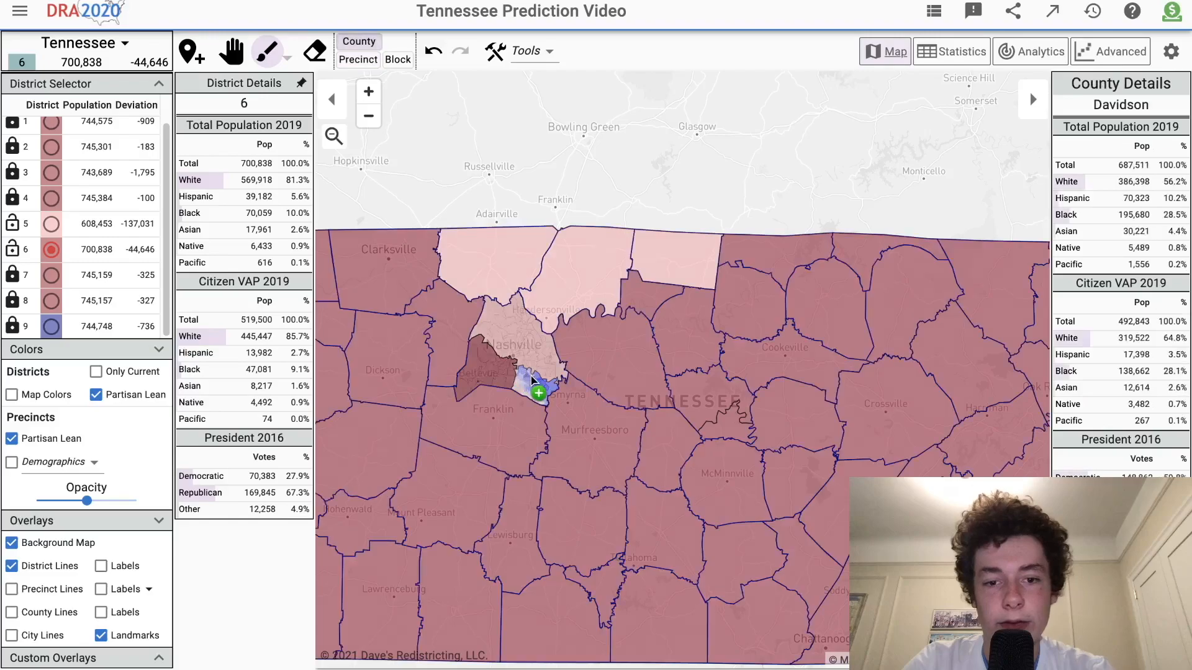
pyautogui.click(540, 391)
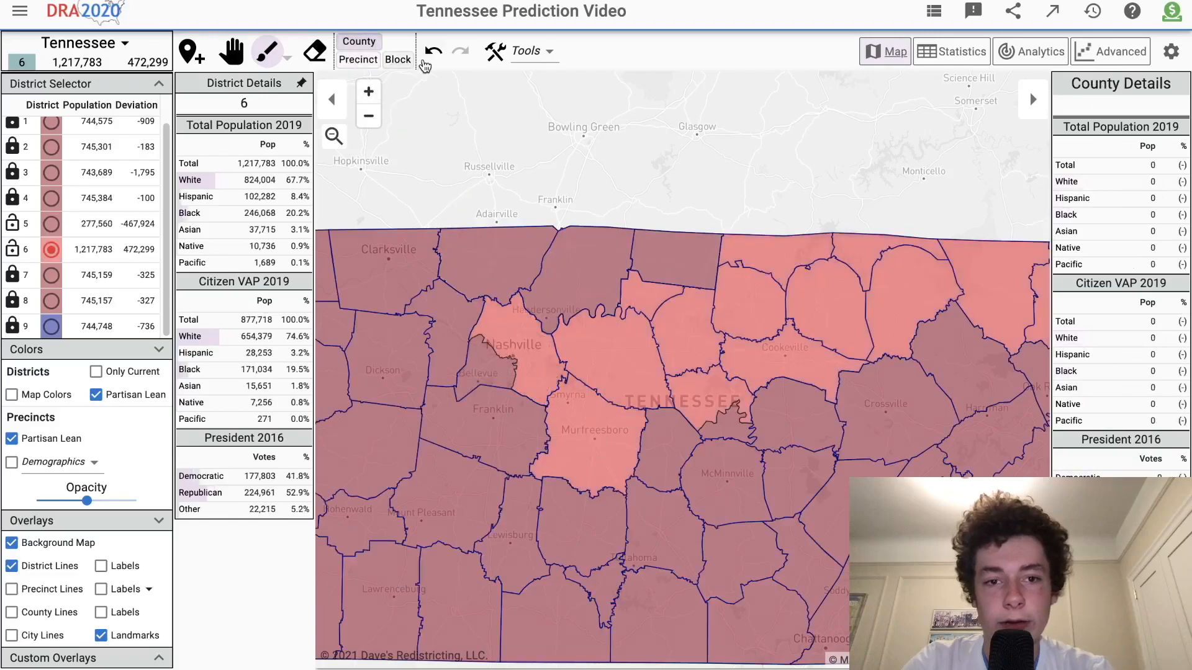
pyautogui.hotkey('ctrl', 'z')
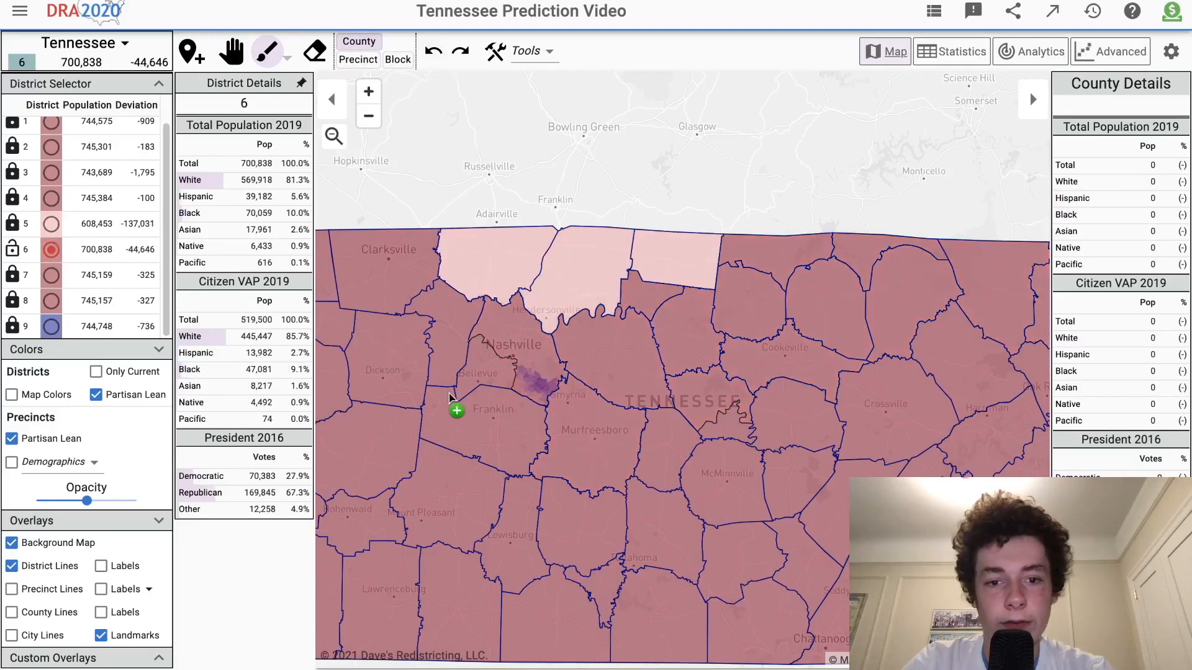
# Assign the remaining unassigned part of Davidson County south of Nashville to district 6, leaving out district 5's share.
pyautogui.click(530, 376)
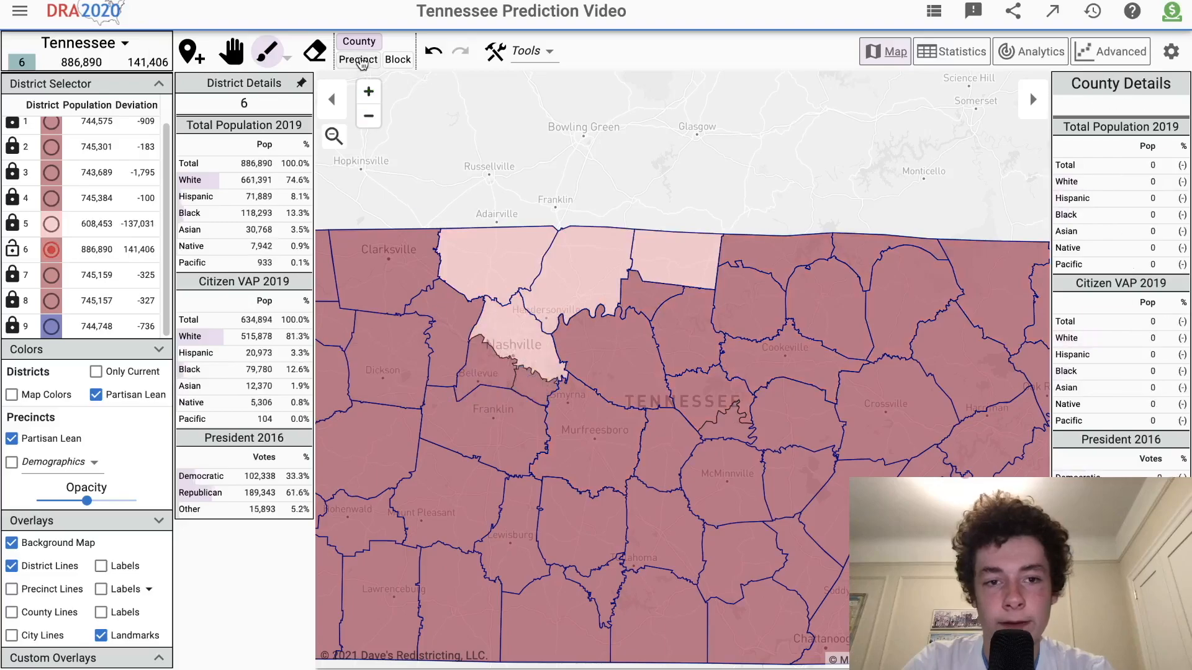
pyautogui.press('Escape')
pyautogui.scroll(-3, 563, 349)
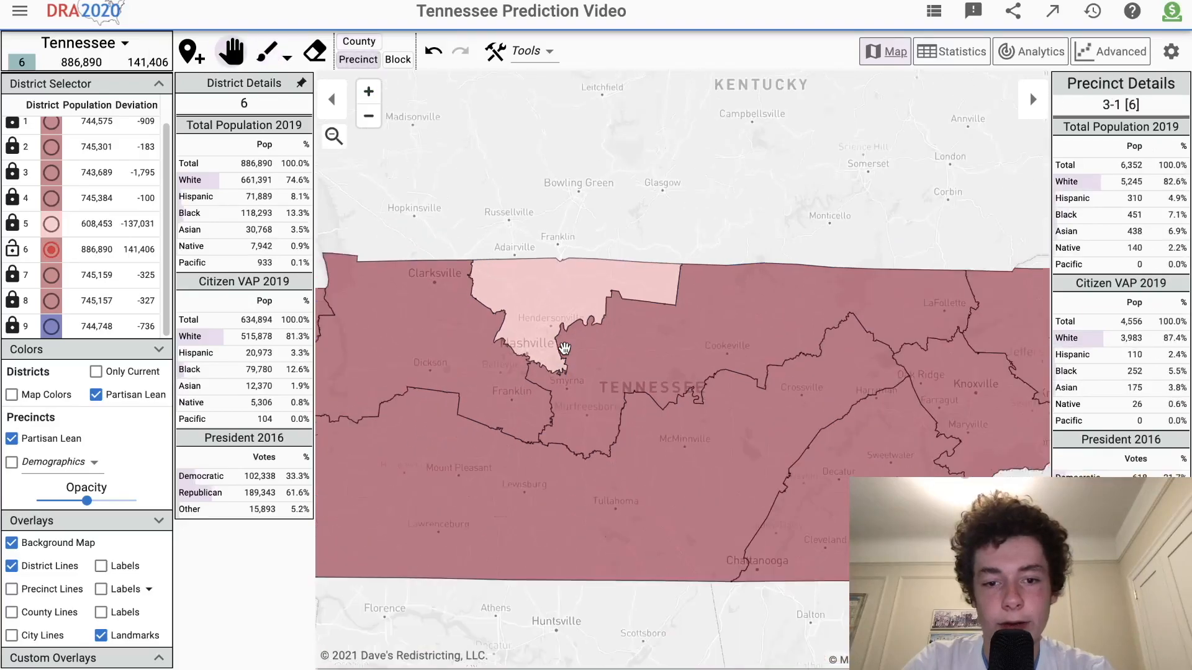
# Unlock district 5, make it active, and limit the district coloring to the current district only.
pyautogui.click(25, 224)
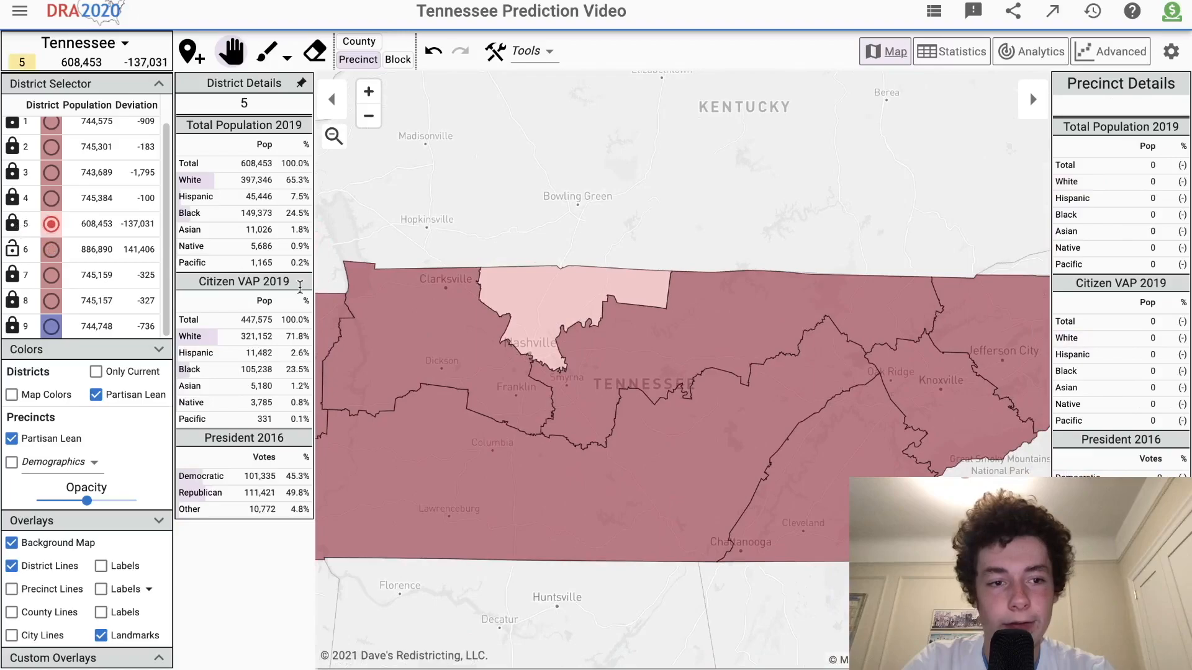
pyautogui.scroll(2, 549, 318)
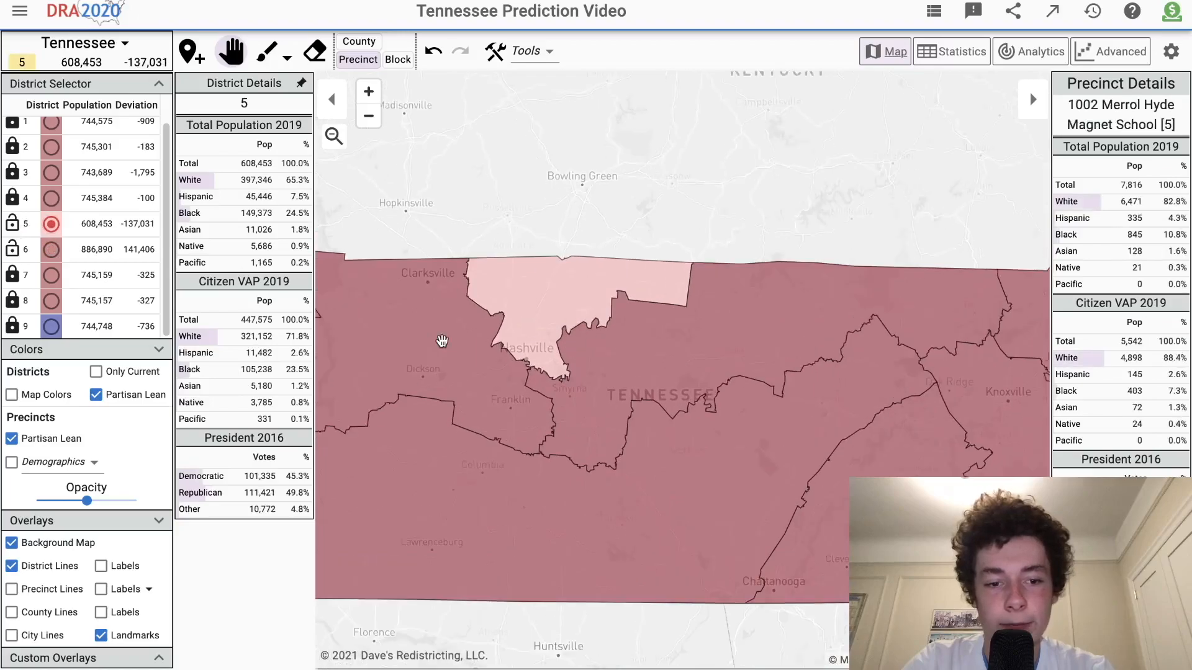
pyautogui.click(53, 250)
pyautogui.click(50, 225)
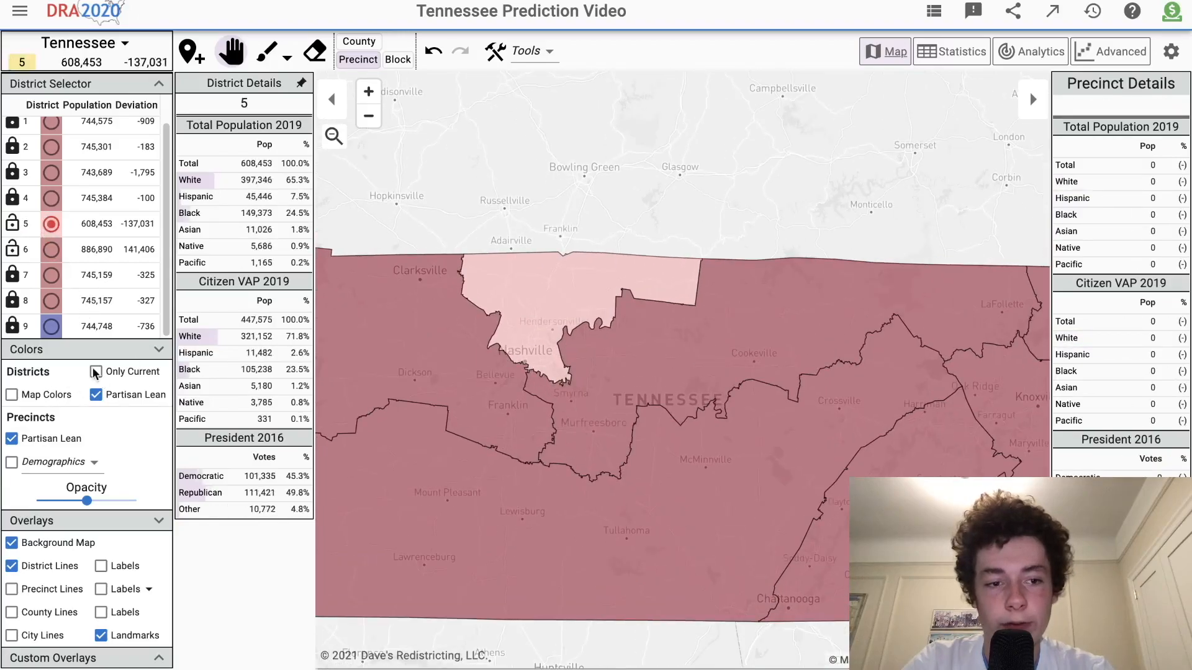
pyautogui.click(96, 371)
pyautogui.scroll(1, 597, 299)
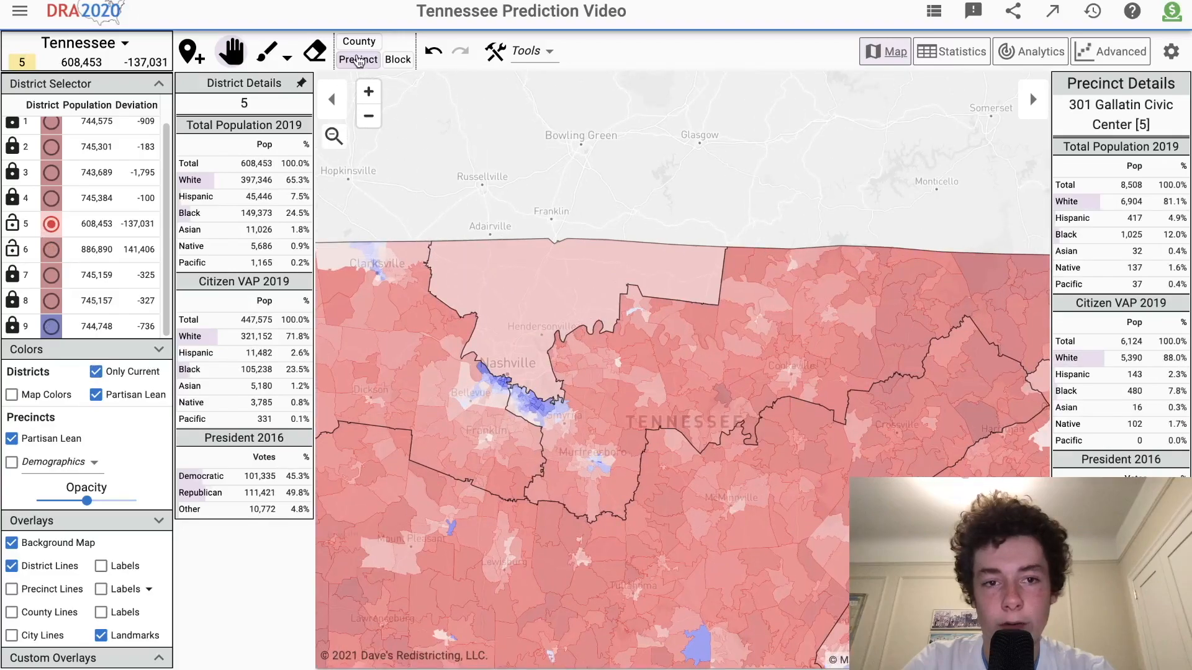
# Assign the whole county around Hartsville and Smith County around Carthage to district 5 at county level.
pyautogui.click(359, 42)
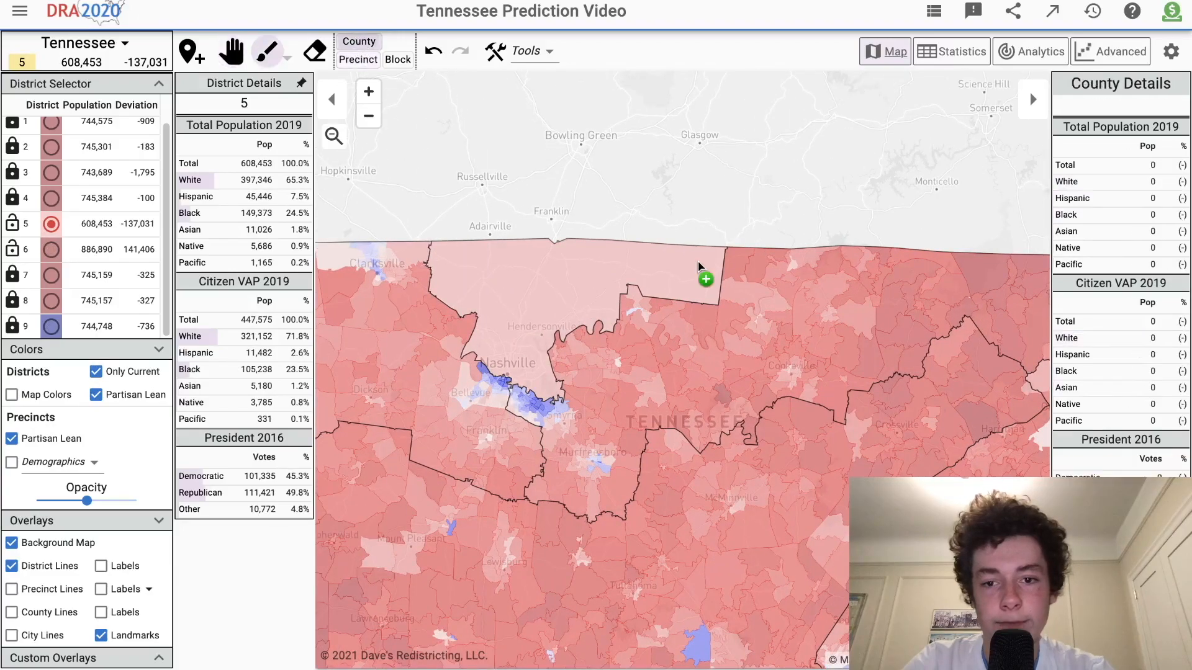
pyautogui.click(652, 311)
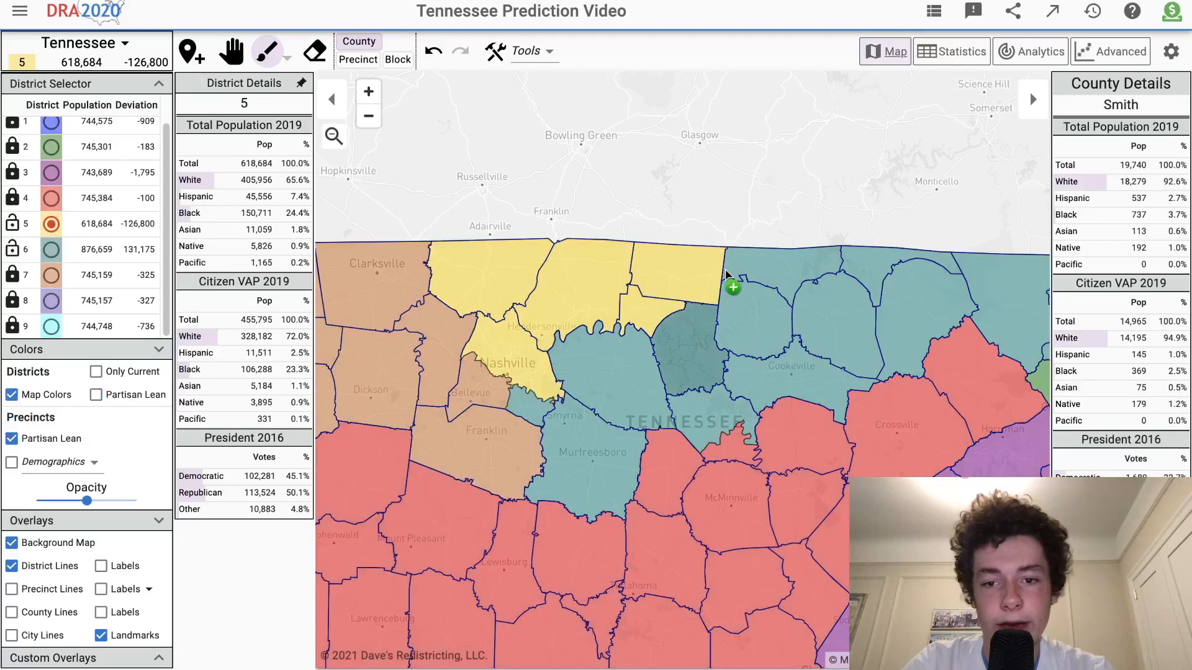
pyautogui.scroll(1, 556, 374)
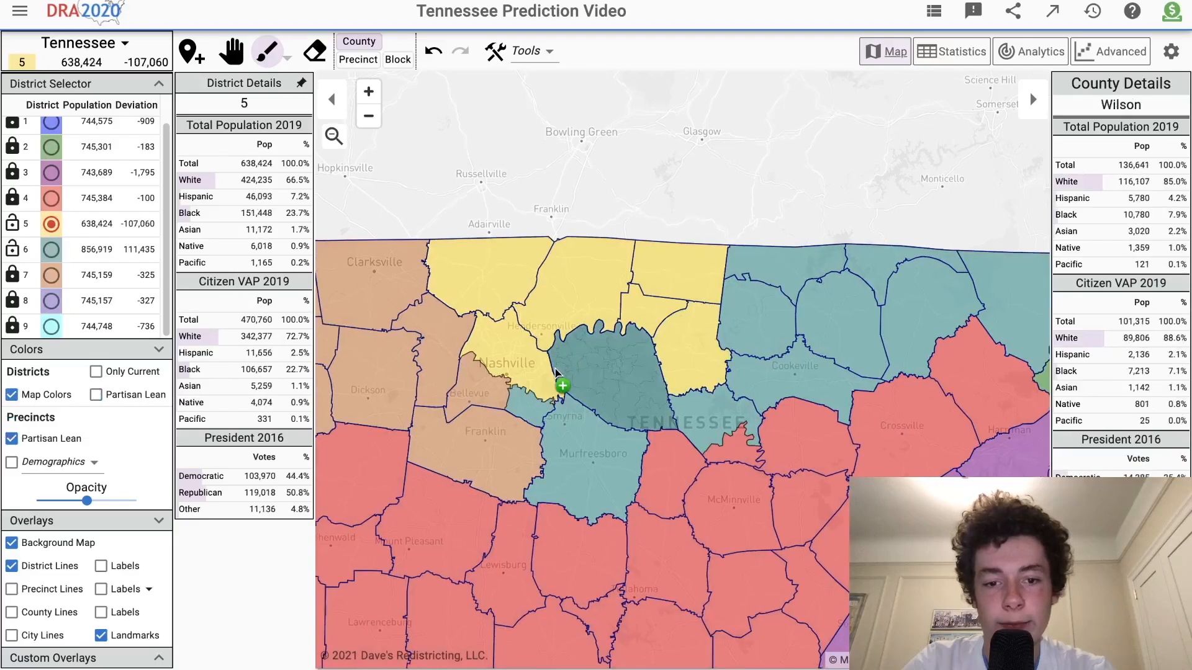
pyautogui.scroll(5, 555, 372)
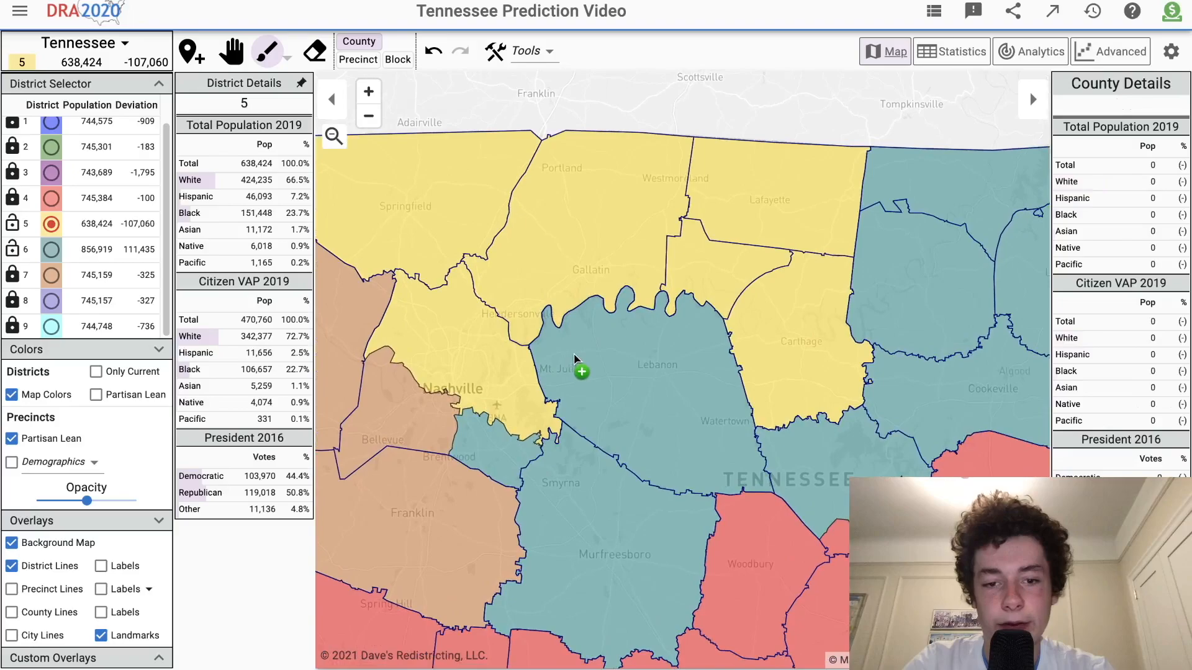
pyautogui.scroll(1, 565, 345)
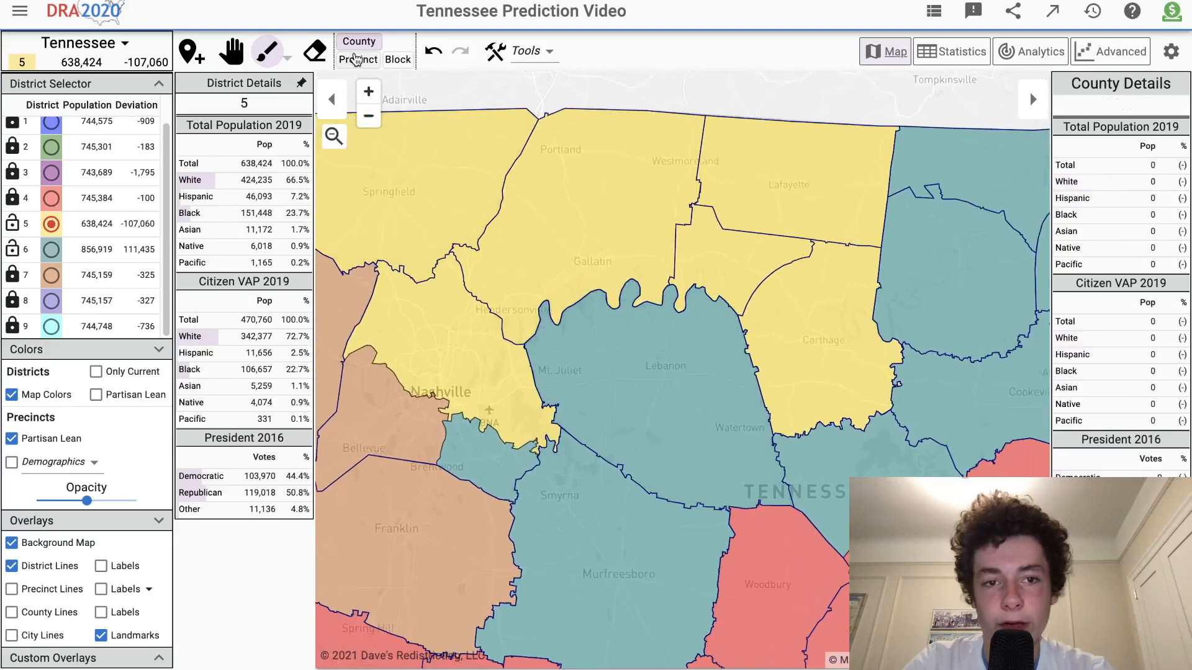
# Assign the northern precincts of Wilson County around Mt. Juliet and Lebanon to district 5 at precinct level.
pyautogui.click(359, 59)
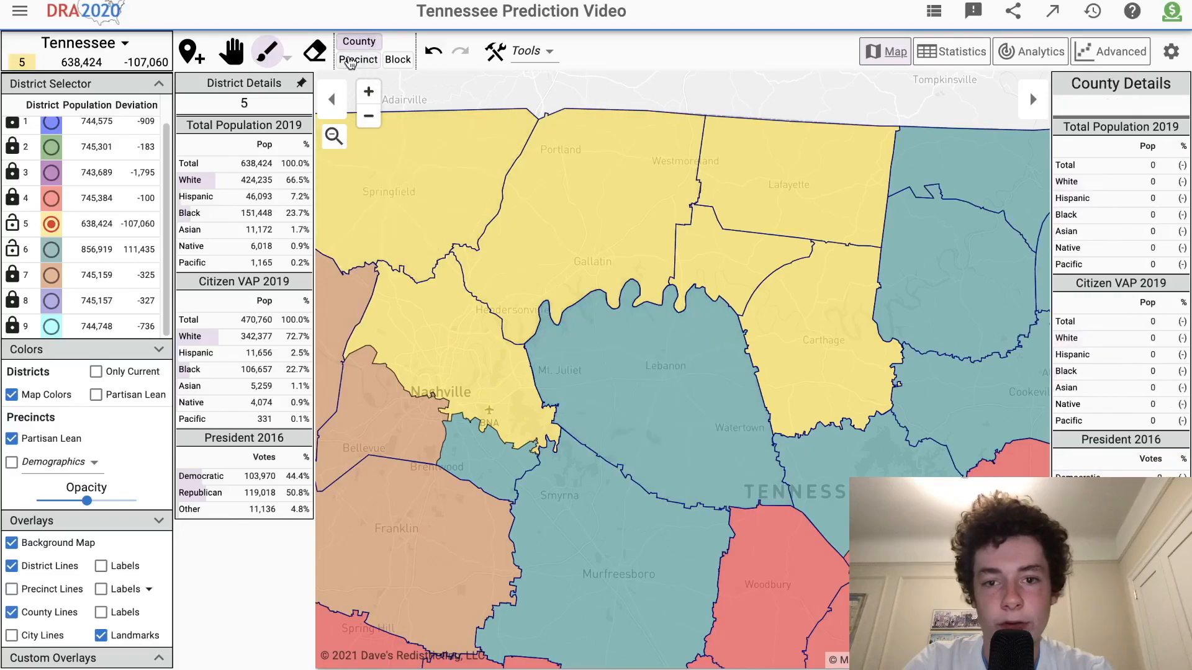
pyautogui.moveTo(553, 338)
pyautogui.mouseDown()
pyautogui.moveTo(532, 340)
pyautogui.moveTo(564, 344)
pyautogui.moveTo(596, 305)
pyautogui.moveTo(628, 314)
pyautogui.mouseUp()
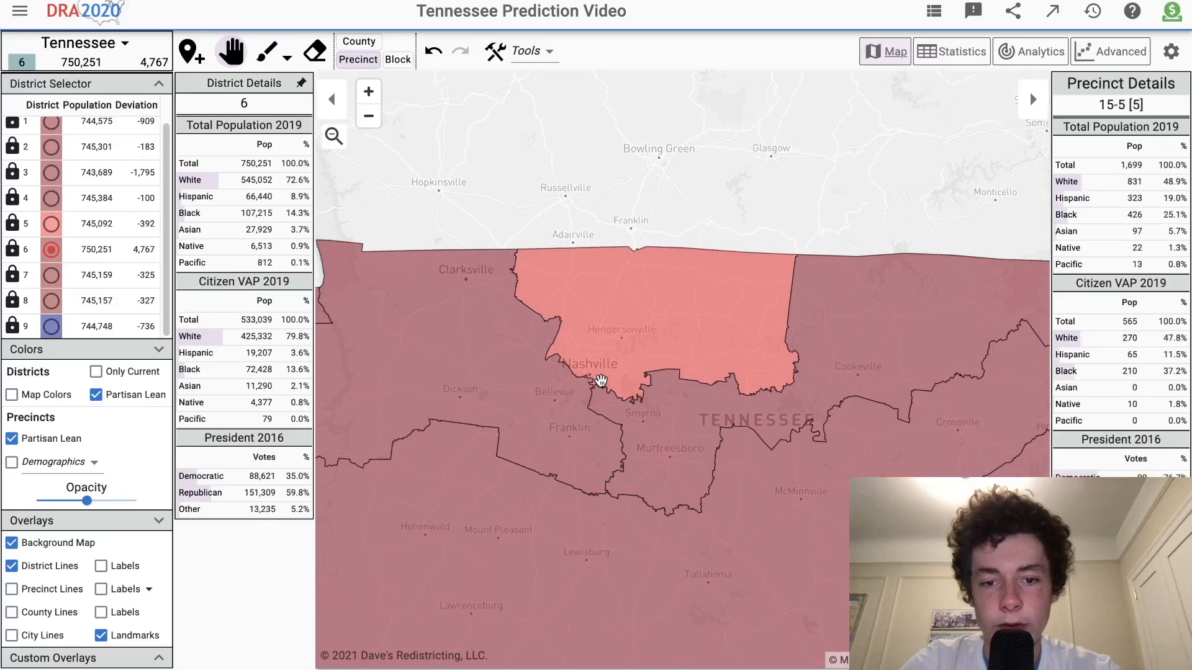
# Examine the districts across the state by partisan lean, and restore the map colors to review the overall layout.
pyautogui.scroll(3, 601, 381)
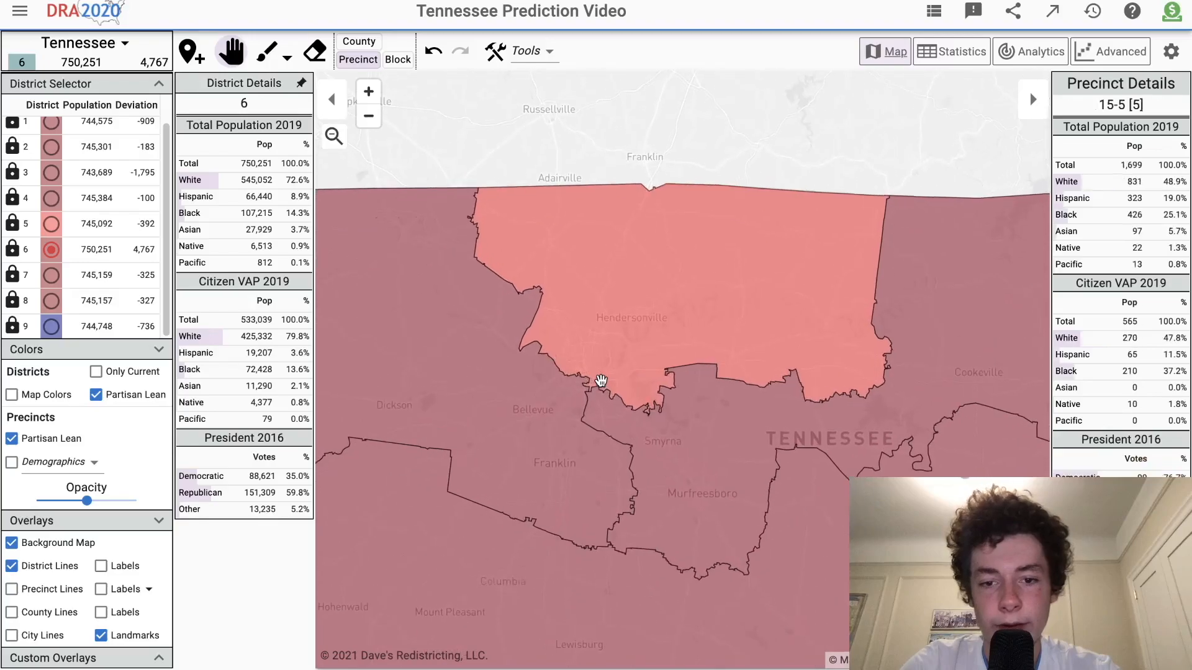
pyautogui.scroll(-5, 572, 304)
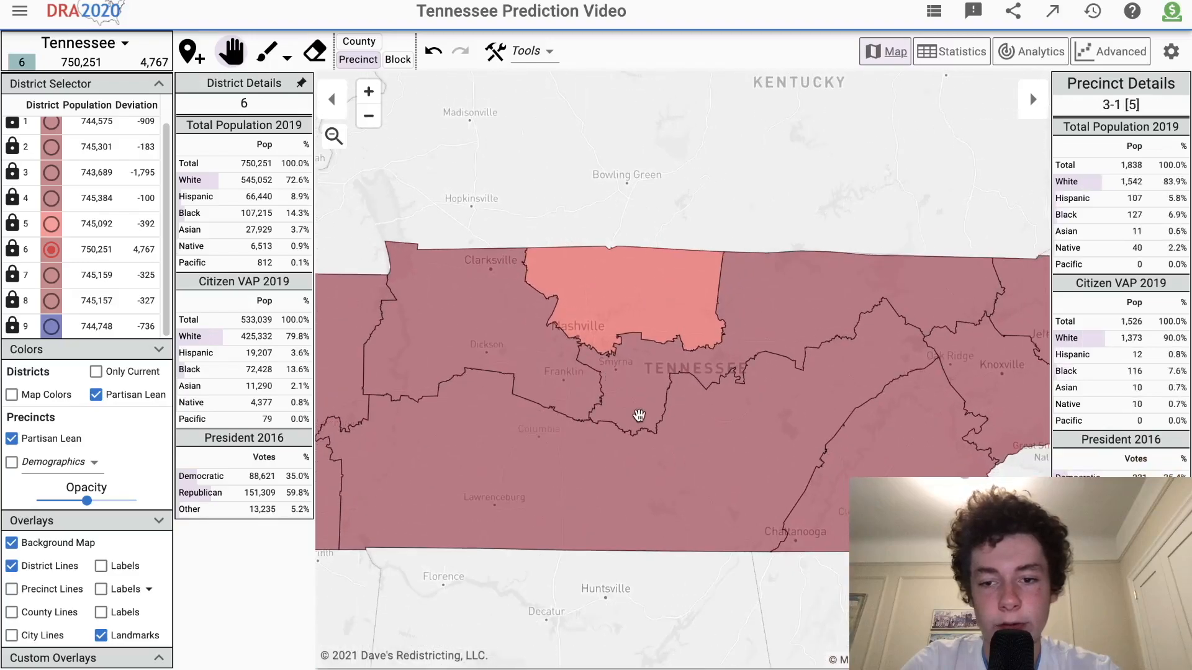
pyautogui.scroll(2, 638, 415)
pyautogui.moveTo(639, 415); pyautogui.dragTo(571, 415)
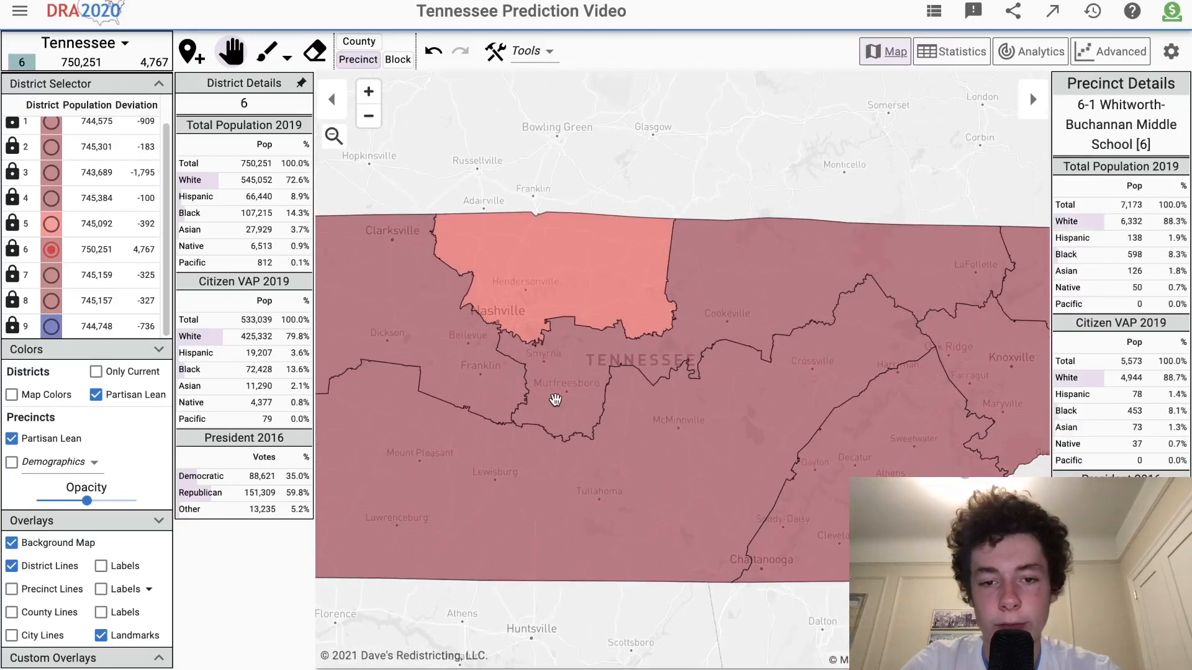
pyautogui.scroll(-2, 558, 400)
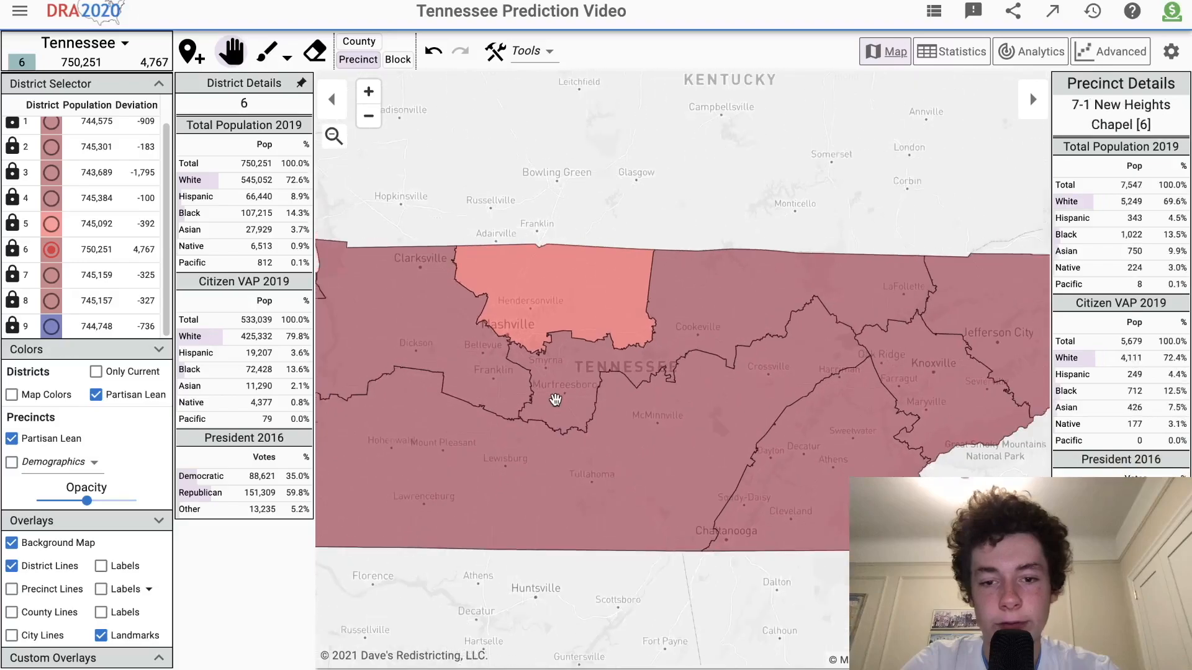
pyautogui.click(37, 395)
pyautogui.scroll(-2, 510, 404)
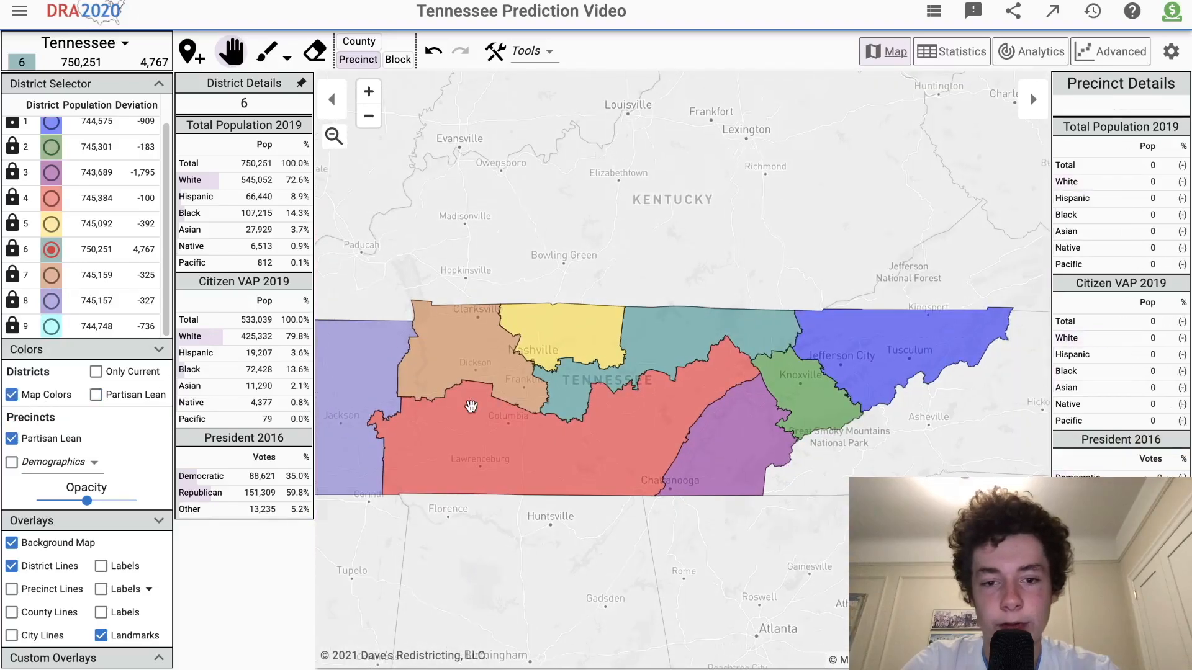
pyautogui.scroll(-1, 472, 405)
pyautogui.moveTo(472, 404); pyautogui.dragTo(500, 388)
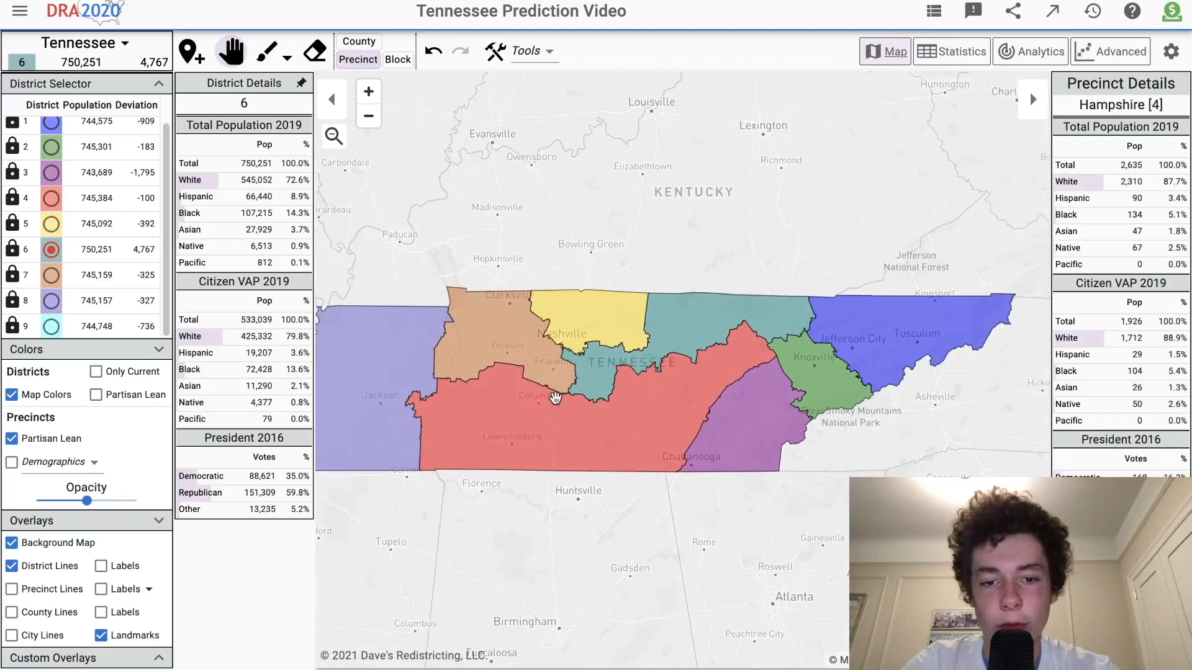
pyautogui.scroll(1, 554, 397)
pyautogui.scroll(1, 531, 369)
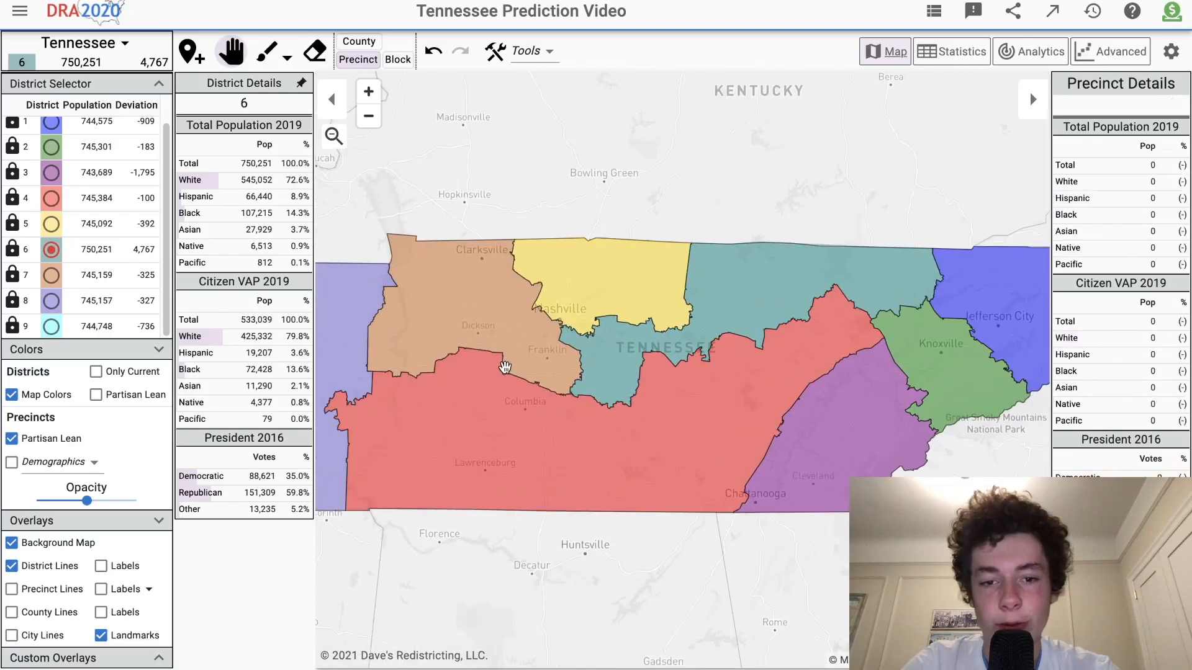
# Assign Williamson County to district 4, and give district 7 the district 4 counties from Centerville and Hohenwald south to Lawrenceburg and Pulaski.
pyautogui.scroll(1, 490, 369)
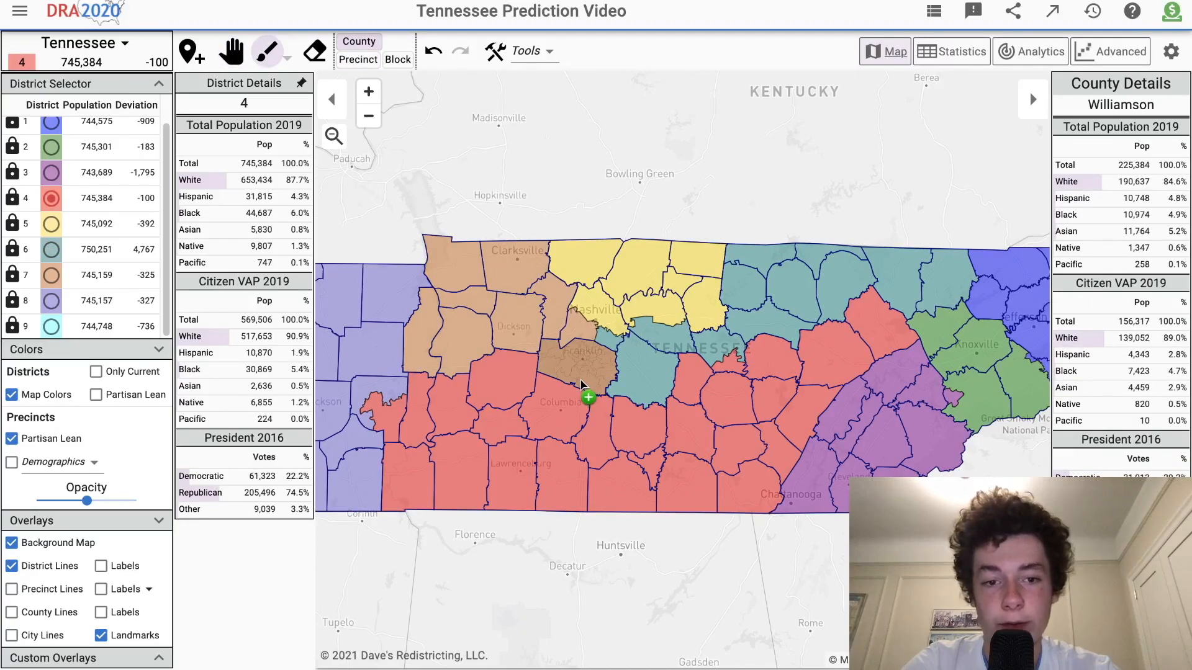
pyautogui.scroll(1, 582, 384)
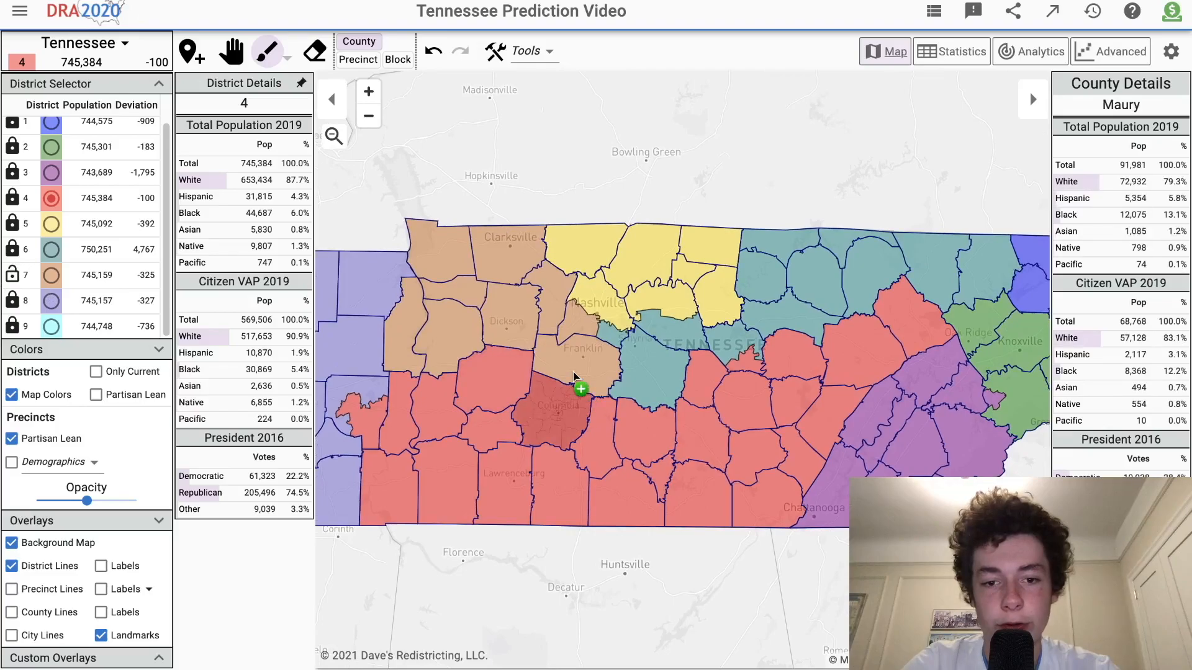
pyautogui.click(51, 275)
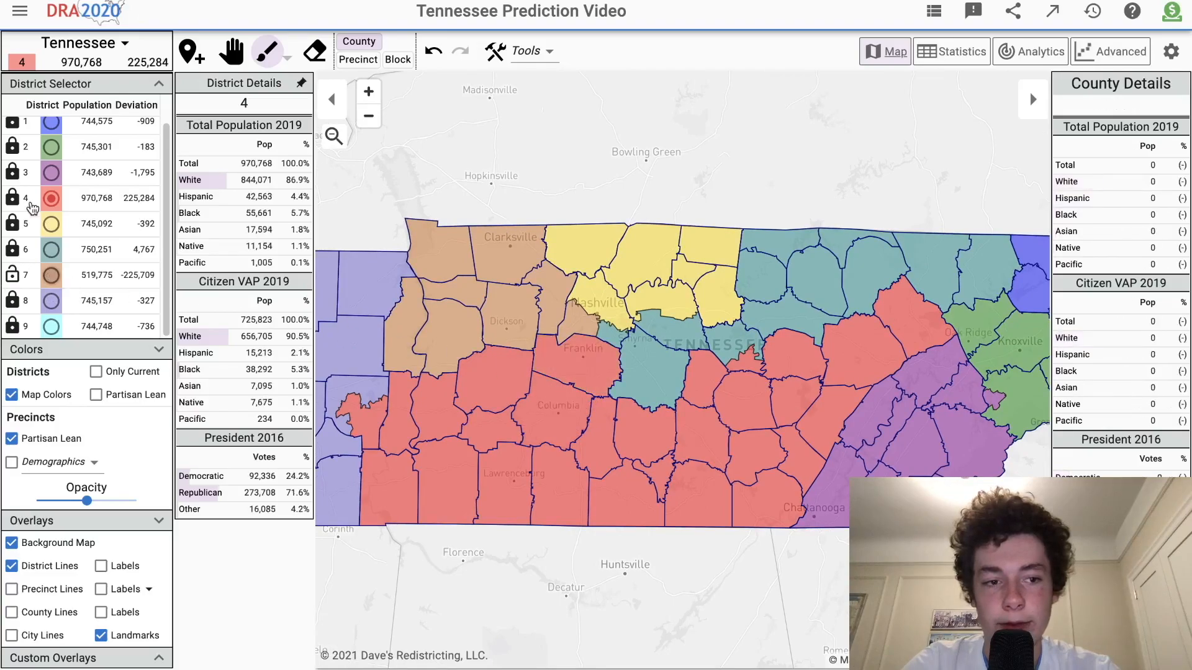
pyautogui.moveTo(419, 410)
pyautogui.mouseDown()
pyautogui.moveTo(385, 497)
pyautogui.moveTo(434, 472)
pyautogui.moveTo(480, 395)
pyautogui.moveTo(444, 418)
pyautogui.moveTo(394, 415)
pyautogui.moveTo(440, 404)
pyautogui.moveTo(495, 470)
pyautogui.moveTo(524, 391)
pyautogui.mouseUp()
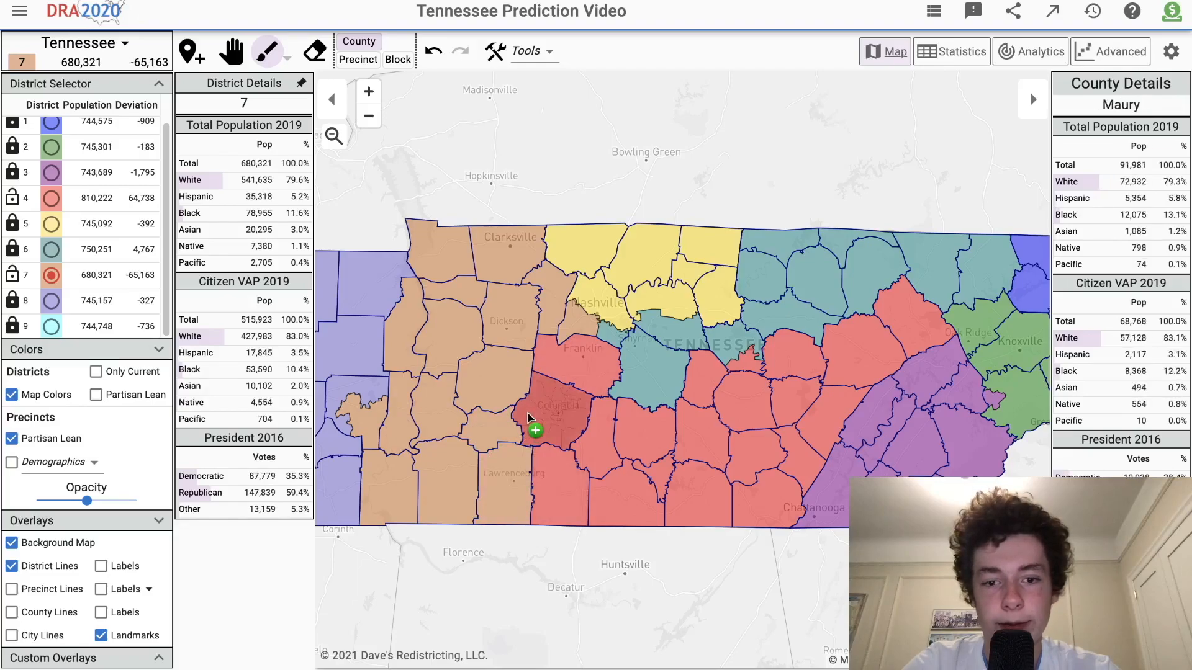
pyautogui.click(537, 458)
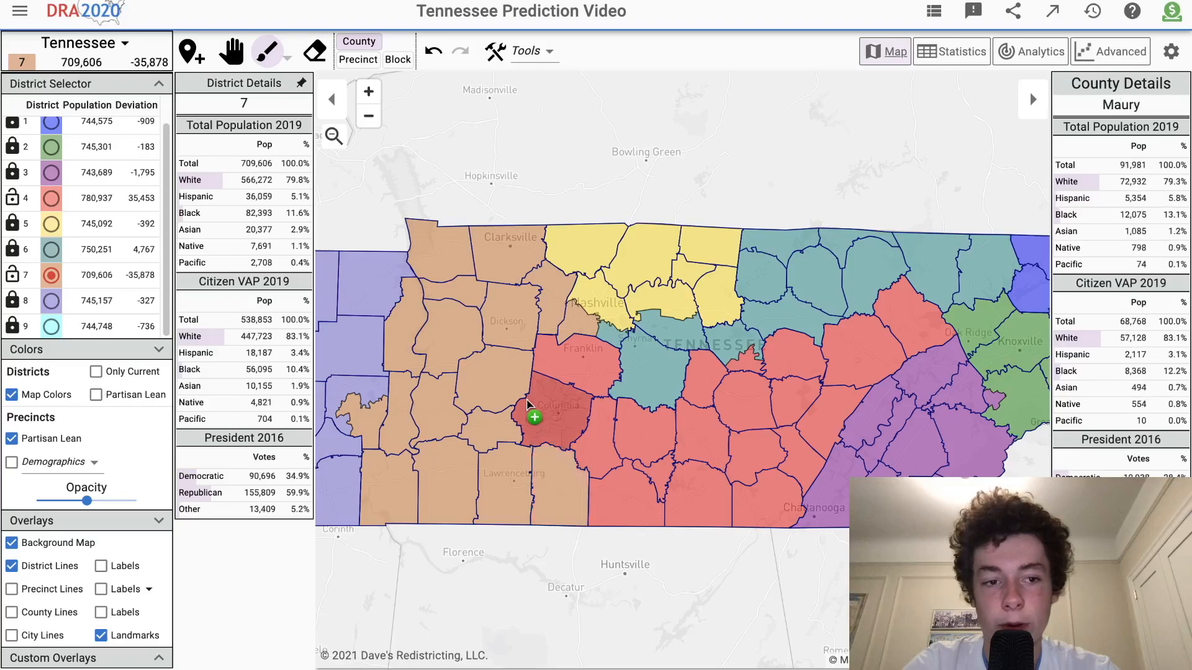
# Show the county lines and assign western Maury County from Mount Pleasant toward Columbia to district 7 at precinct level.
pyautogui.click(358, 59)
pyautogui.press('h')
pyautogui.scroll(-3, 566, 330)
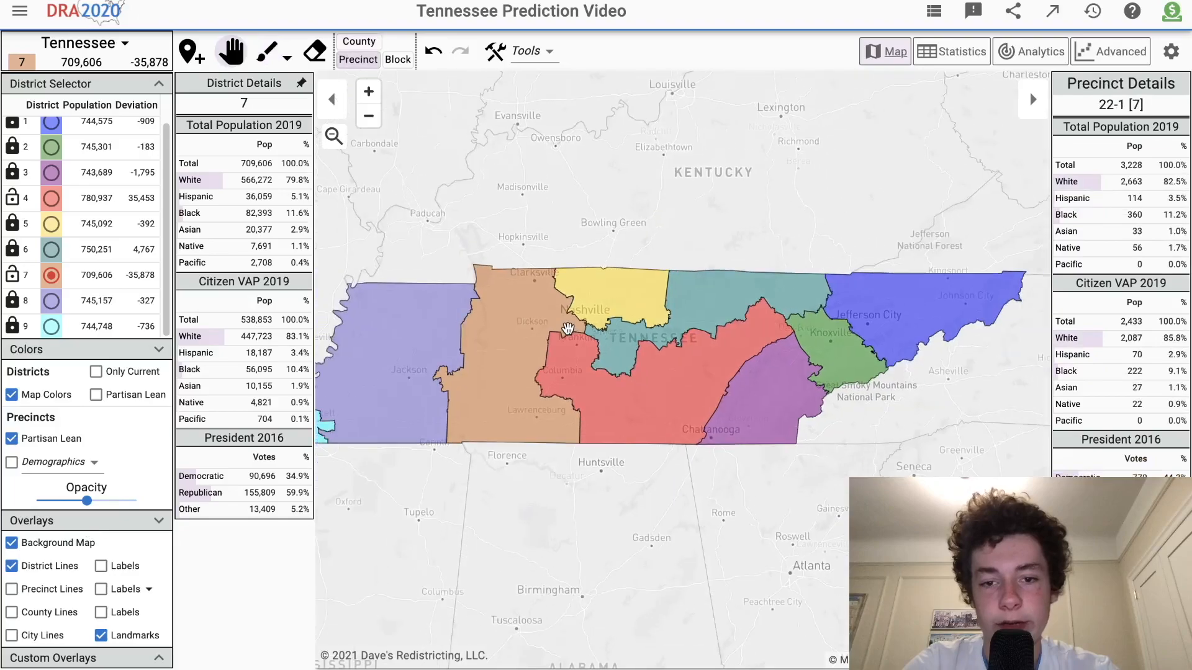
pyautogui.scroll(2, 567, 329)
pyautogui.scroll(2, 607, 271)
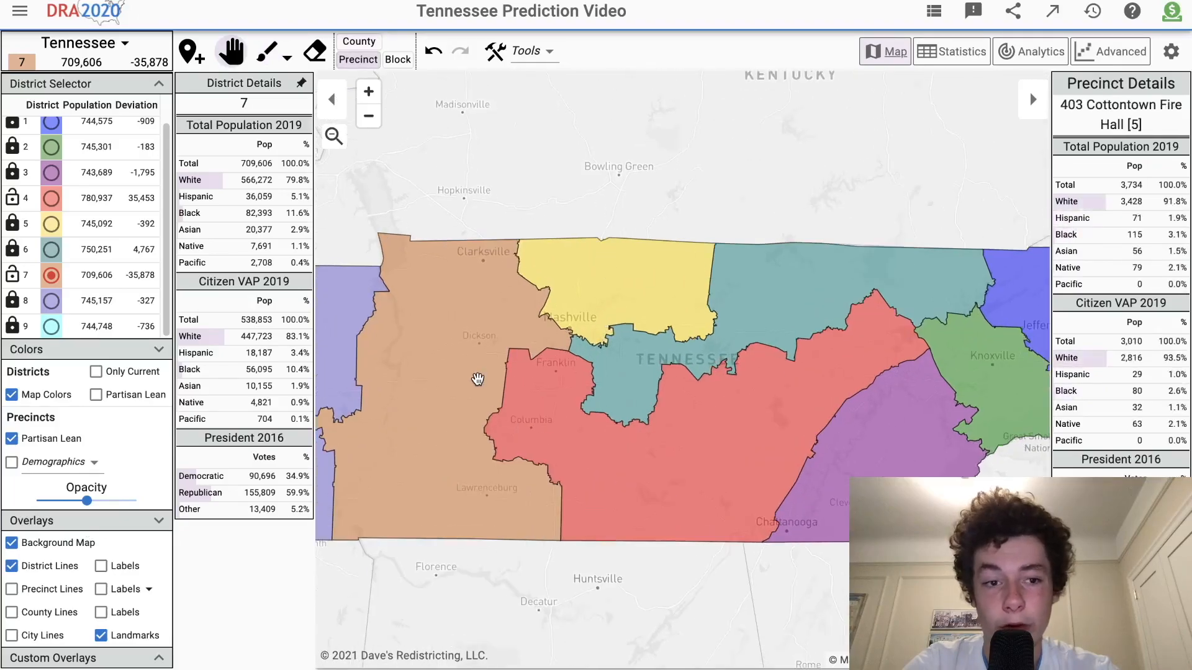
pyautogui.scroll(2, 478, 379)
pyautogui.press('d')
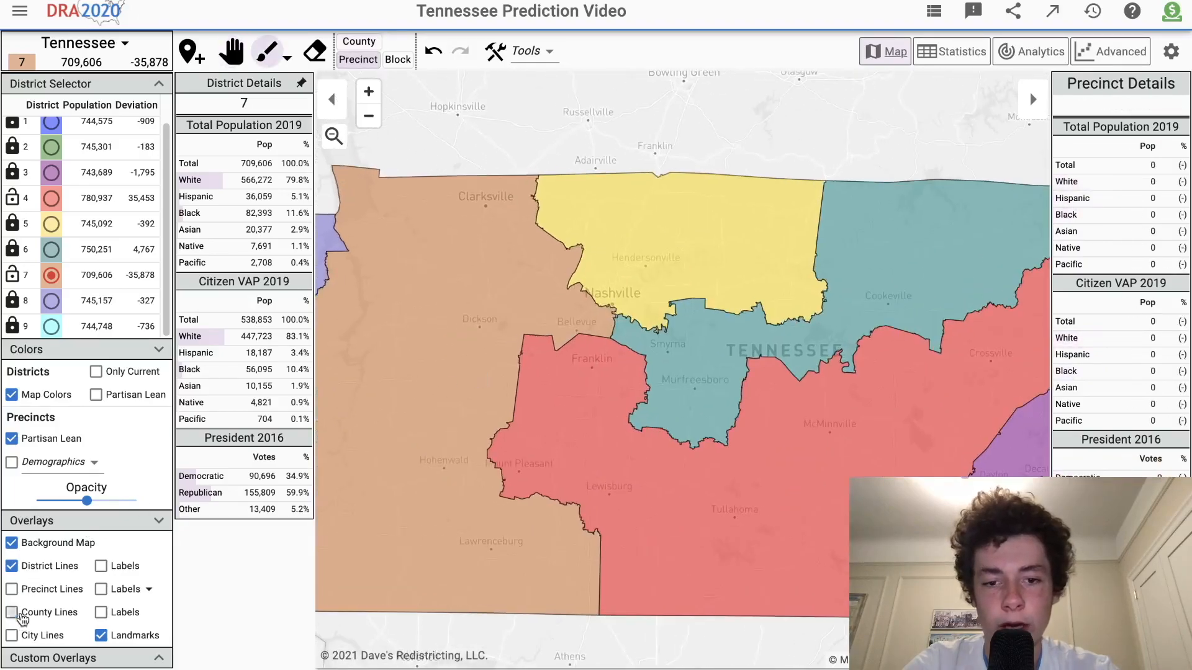
pyautogui.scroll(2, 497, 486)
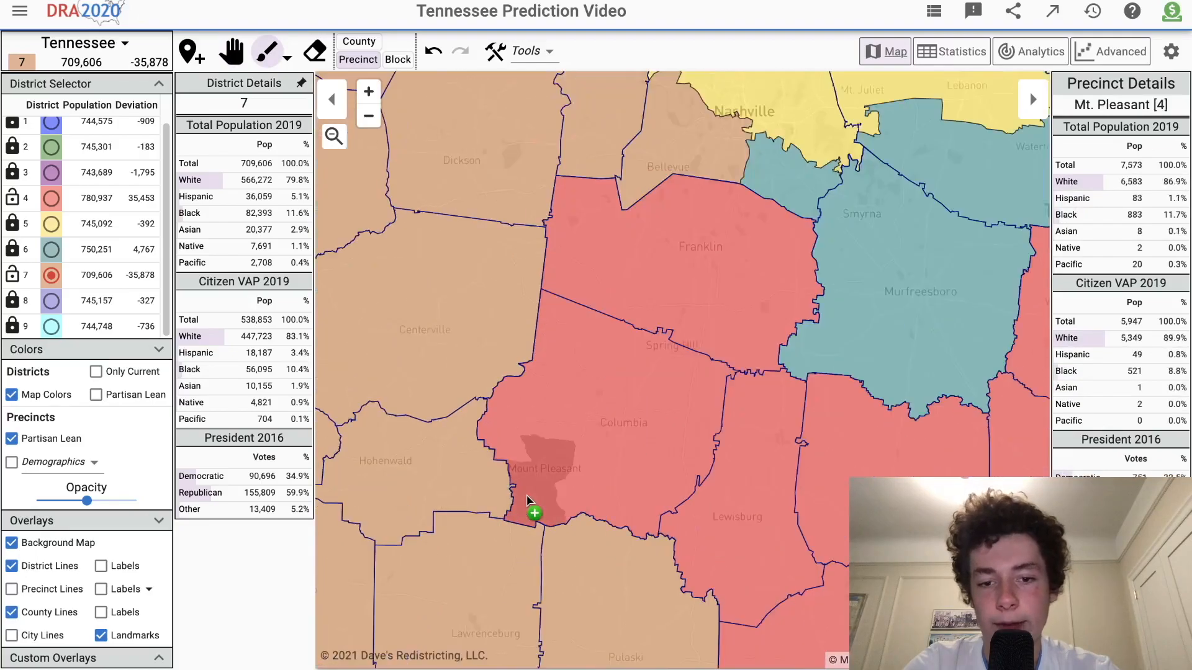
pyautogui.moveTo(524, 504)
pyautogui.mouseDown()
pyautogui.moveTo(508, 439)
pyautogui.moveTo(553, 426)
pyautogui.moveTo(593, 435)
pyautogui.moveTo(584, 463)
pyautogui.mouseUp()
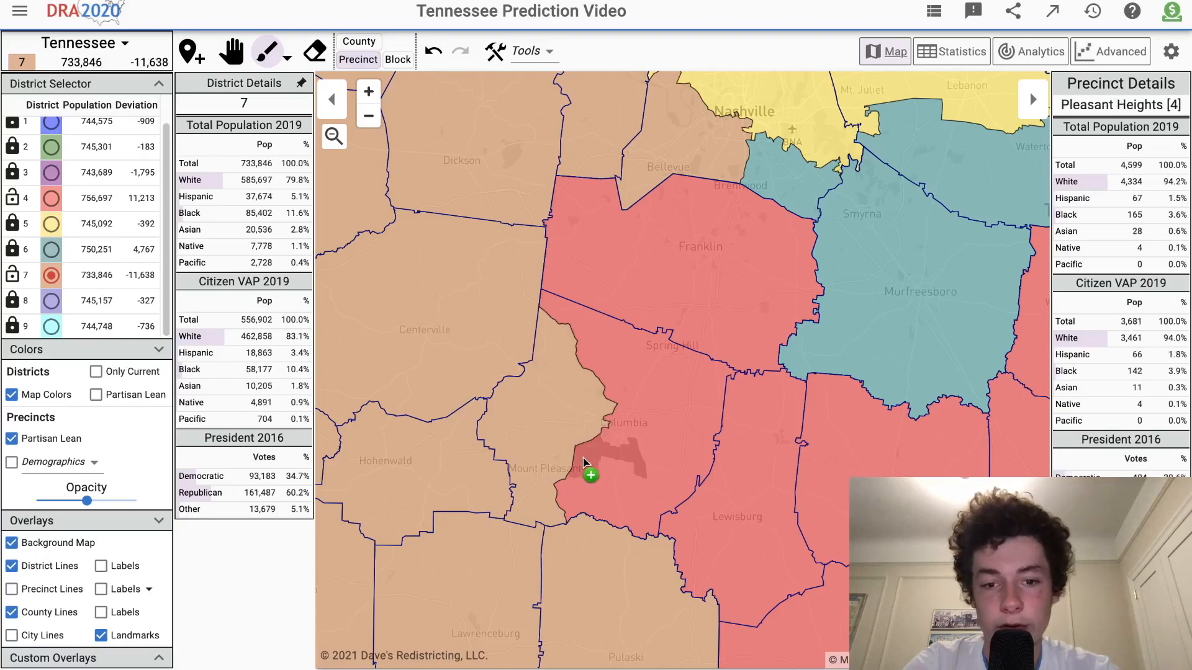
# Assign Bigbyville, Pleasant Heights, Theta and the adjoining precinct northwest of Columbia to district 7.
pyautogui.click(566, 506)
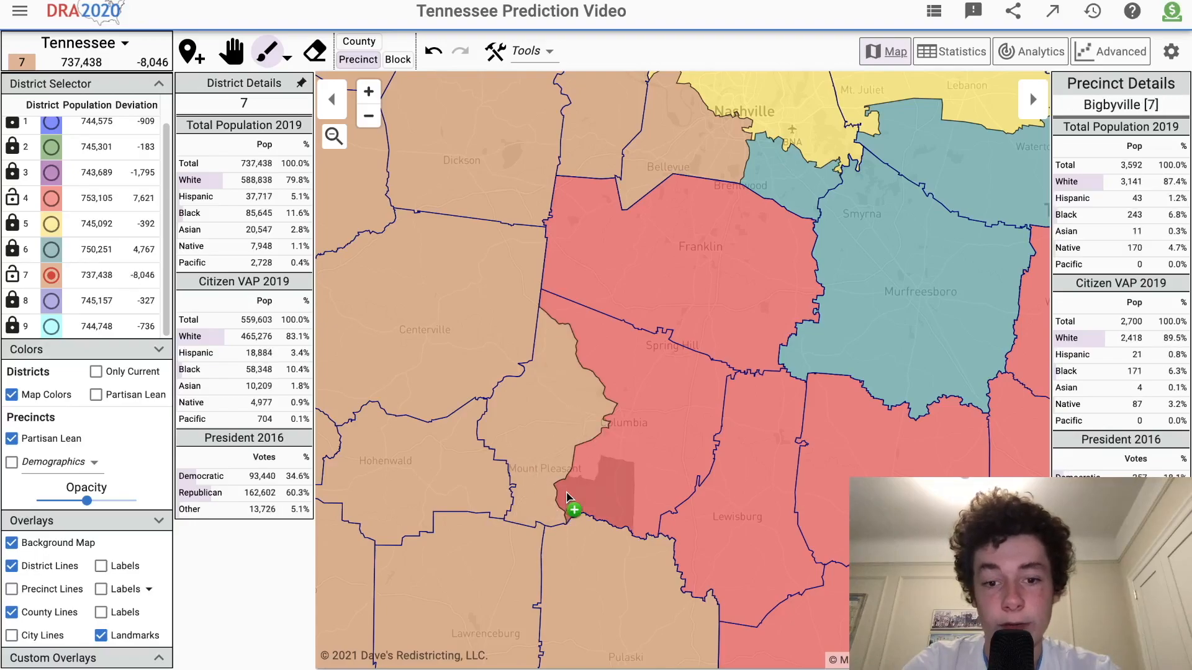
pyautogui.click(580, 465)
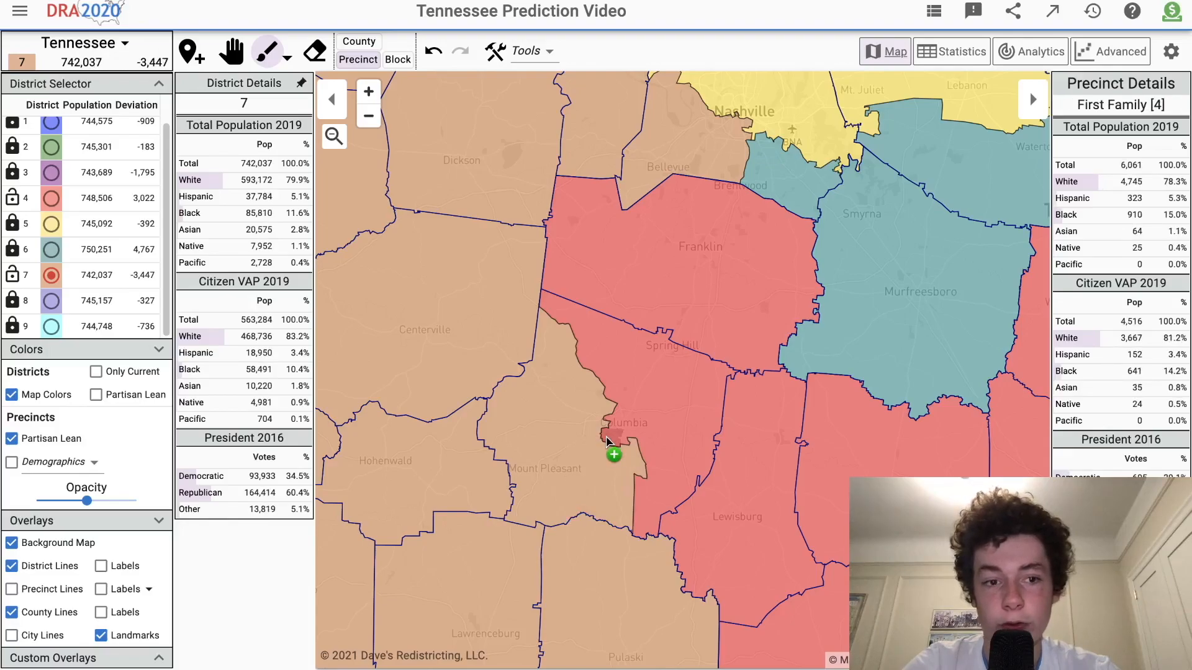
pyautogui.click(601, 379)
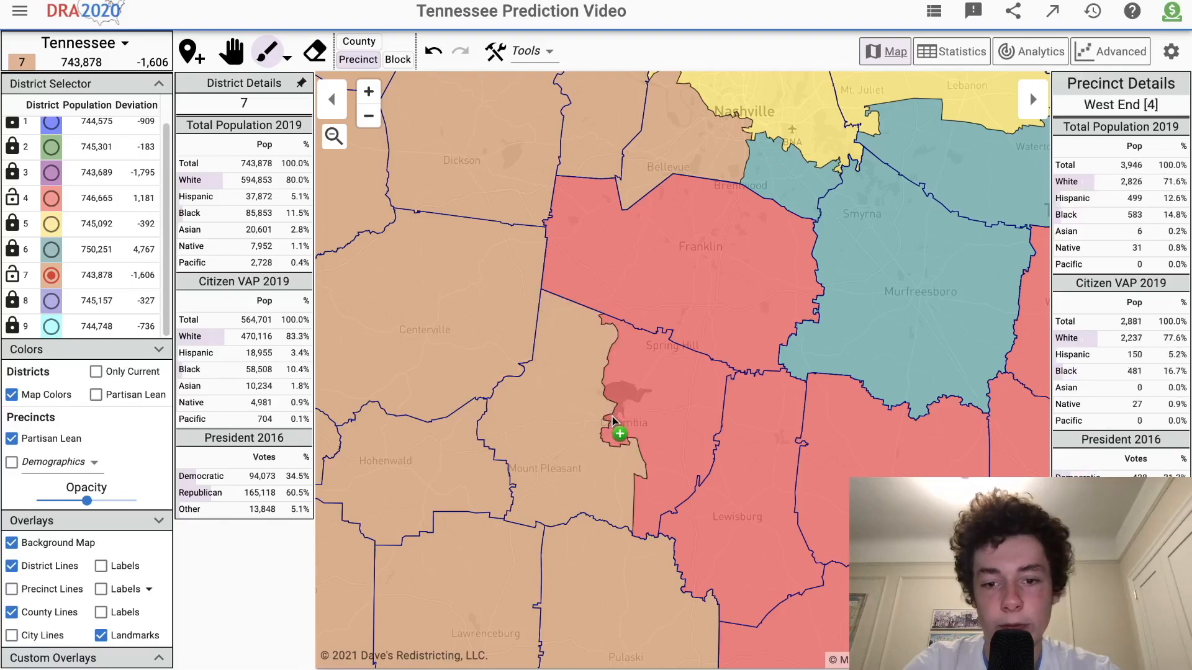
pyautogui.click(617, 394)
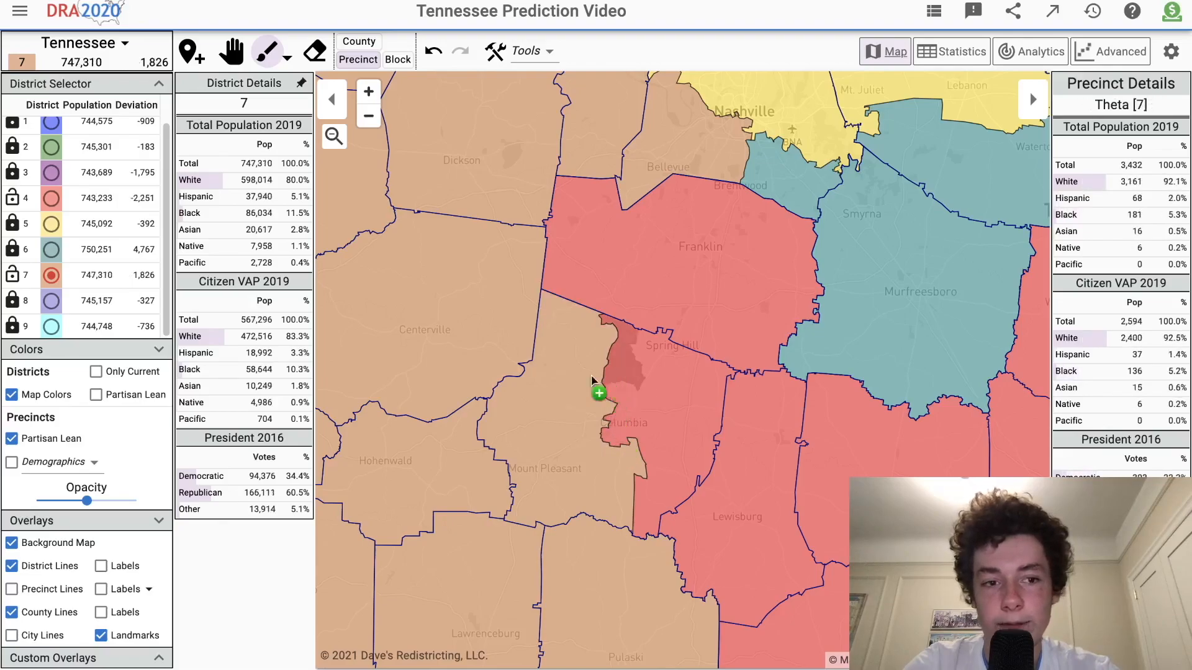
# Make district 4 active and return the Bigbyville and Pleasant Heights precincts southwest of Columbia to it.
pyautogui.click(51, 197)
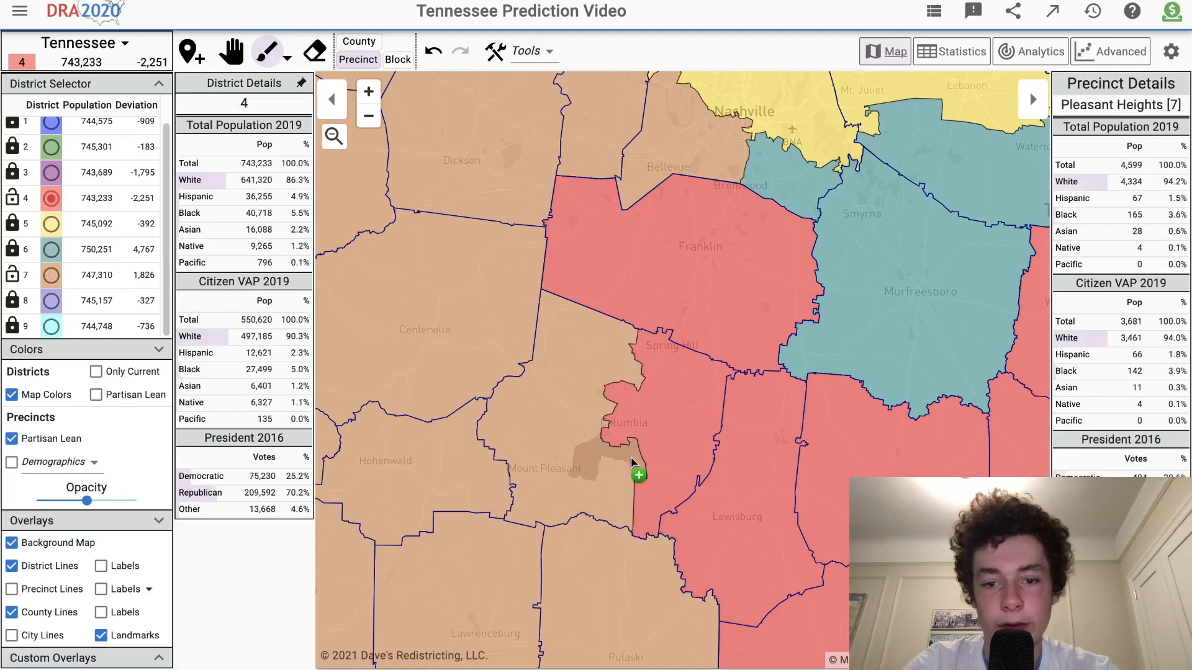
pyautogui.click(609, 490)
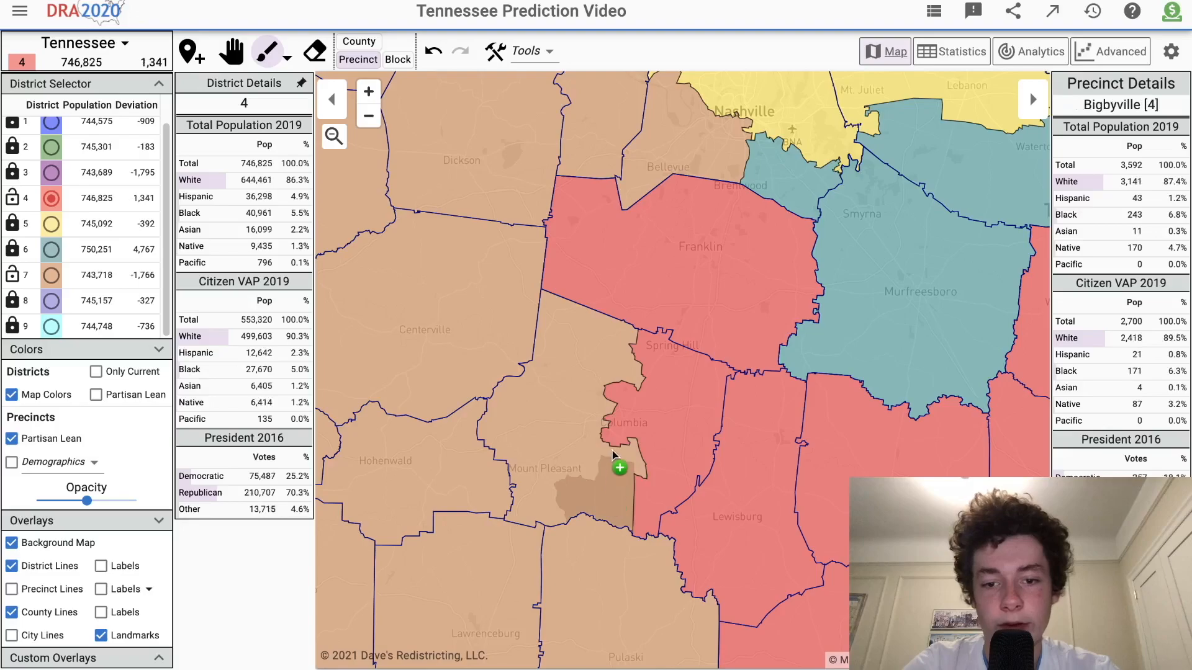
pyautogui.click(615, 457)
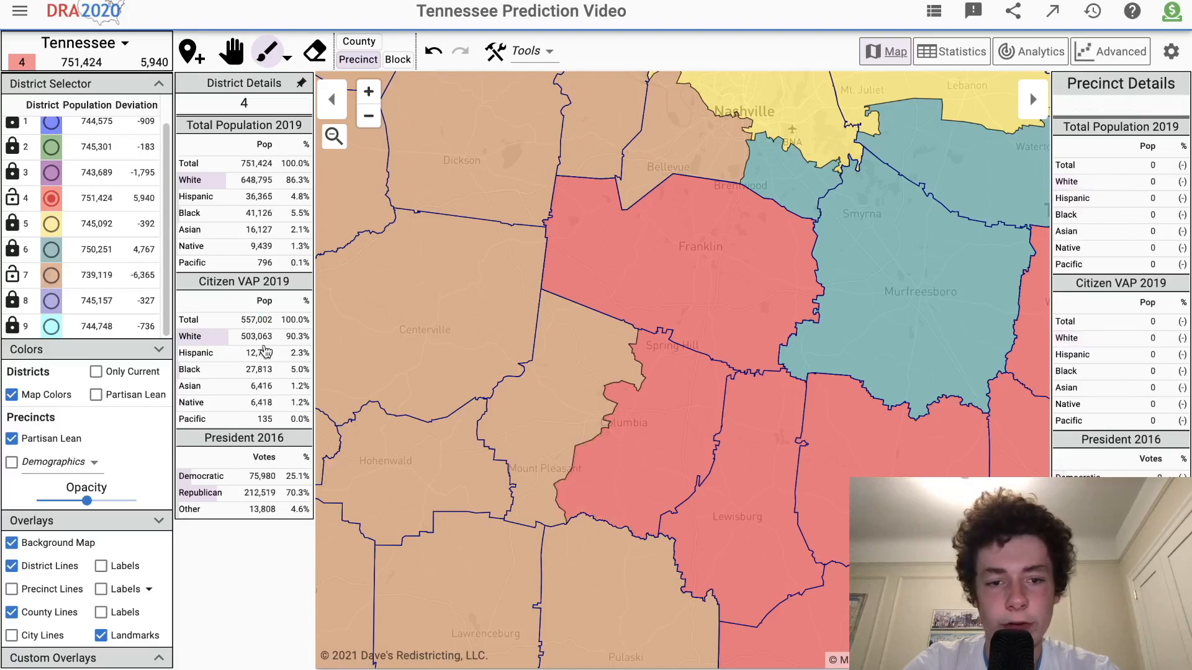
# Make district 7 active and assign it the West End precinct and the adjoining precinct in Columbia.
pyautogui.click(51, 276)
pyautogui.click(619, 390)
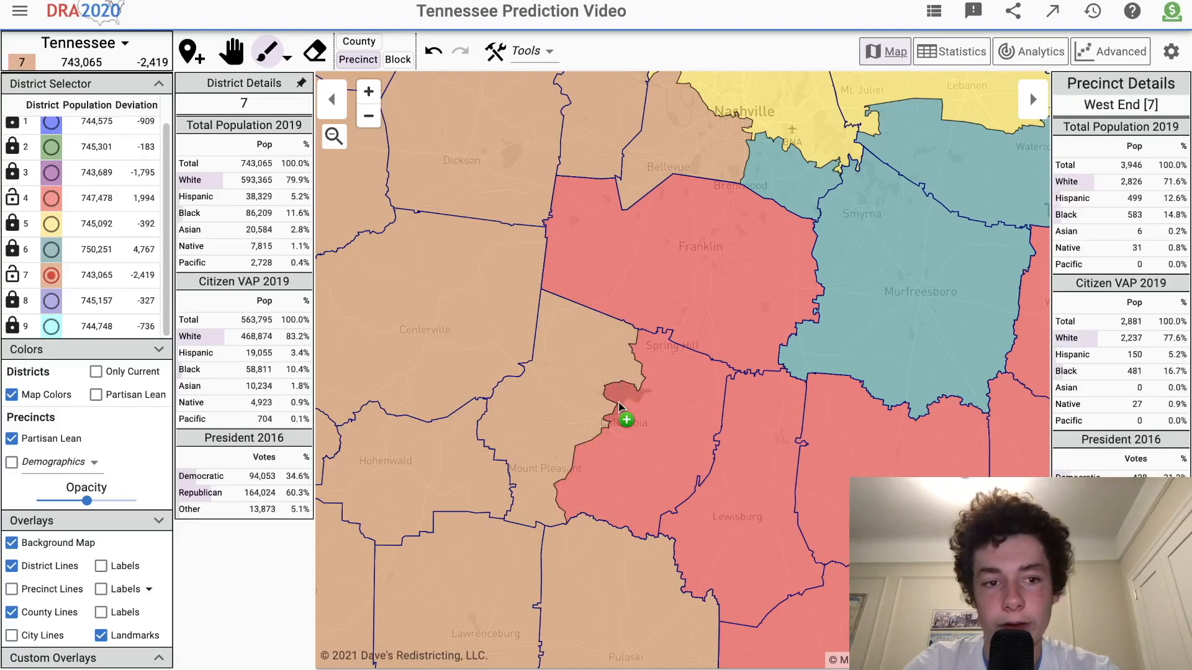
pyautogui.click(625, 413)
# Hide the county lines and lock districts 4 and 7.
pyautogui.press('h')
pyautogui.scroll(-3, 606, 409)
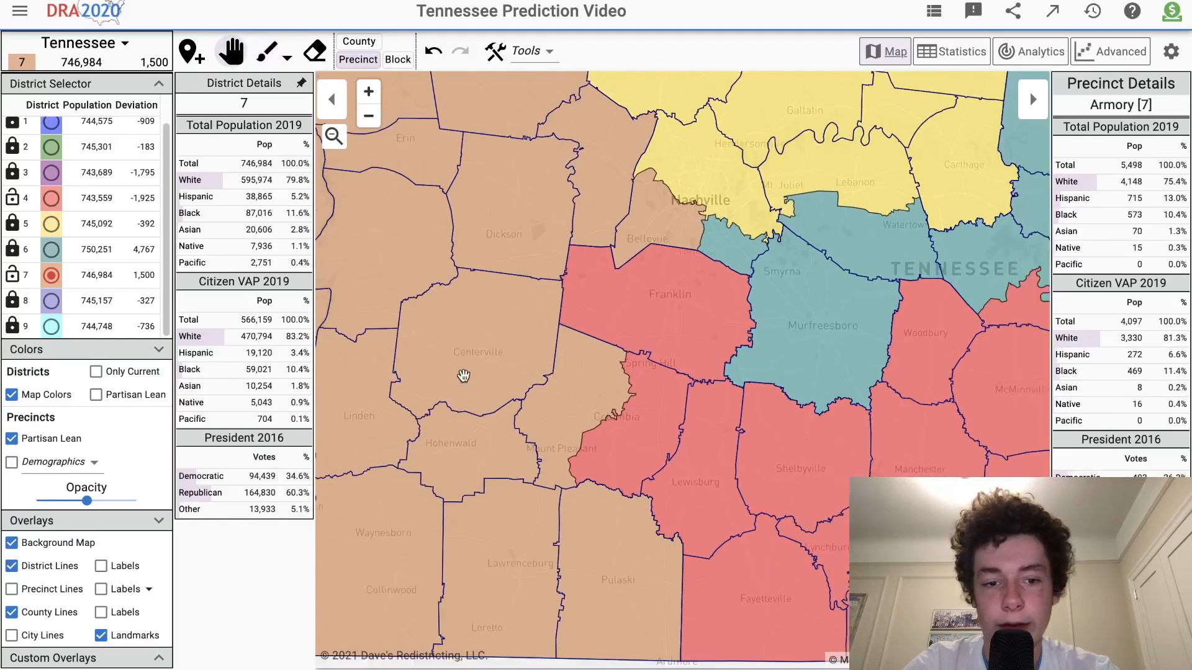
pyautogui.scroll(-2, 464, 377)
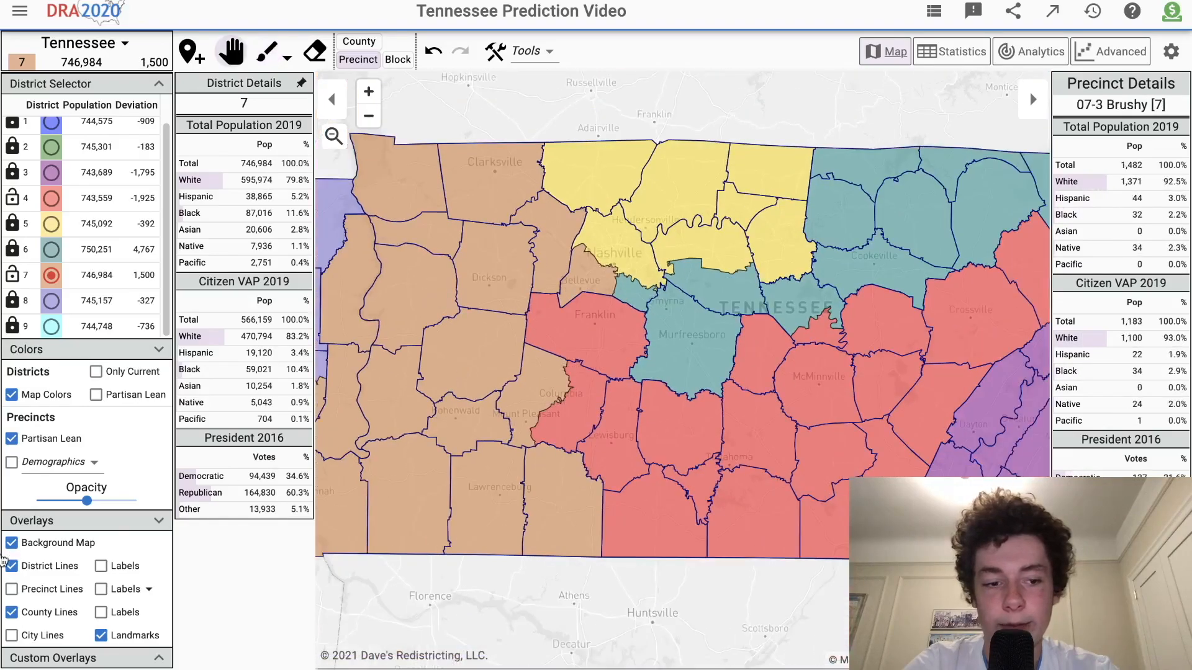
pyautogui.click(60, 609)
pyautogui.scroll(-3, 609, 433)
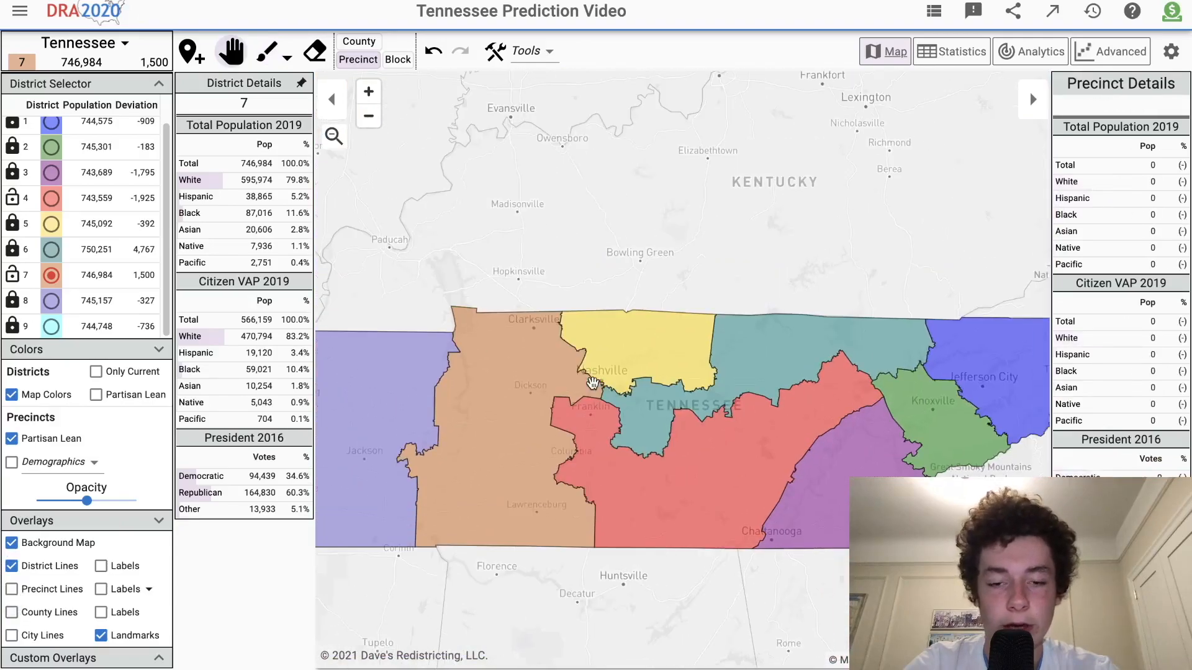
pyautogui.moveTo(593, 383); pyautogui.dragTo(570, 335)
pyautogui.scroll(1, 502, 380)
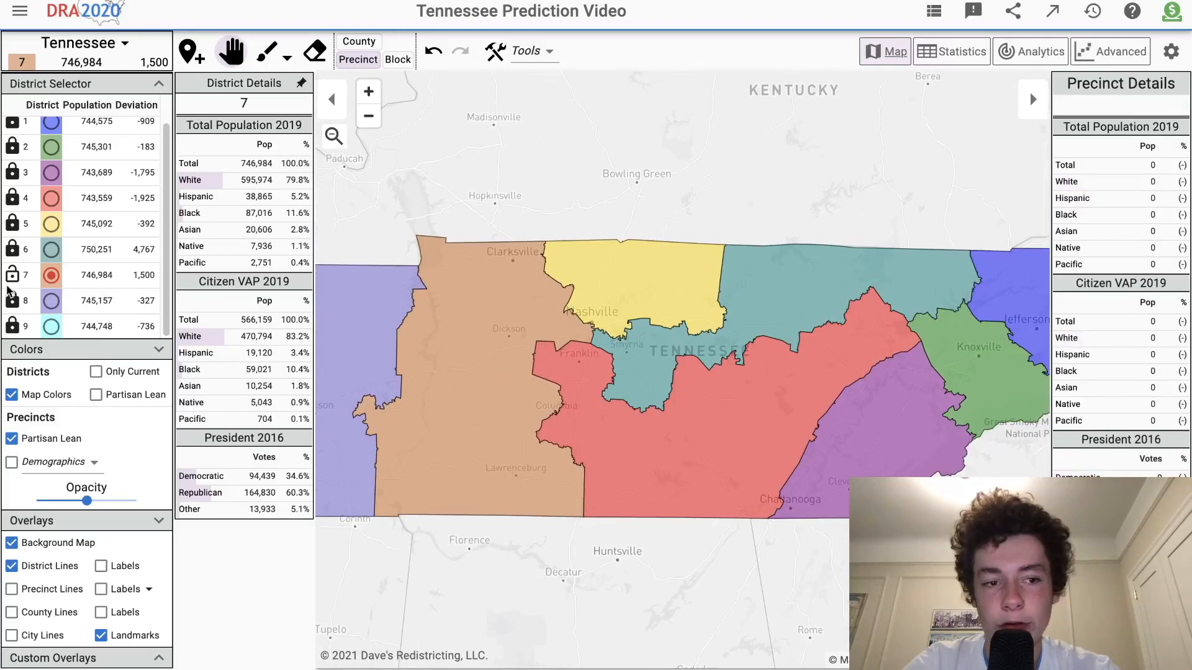
pyautogui.scroll(2, 719, 300)
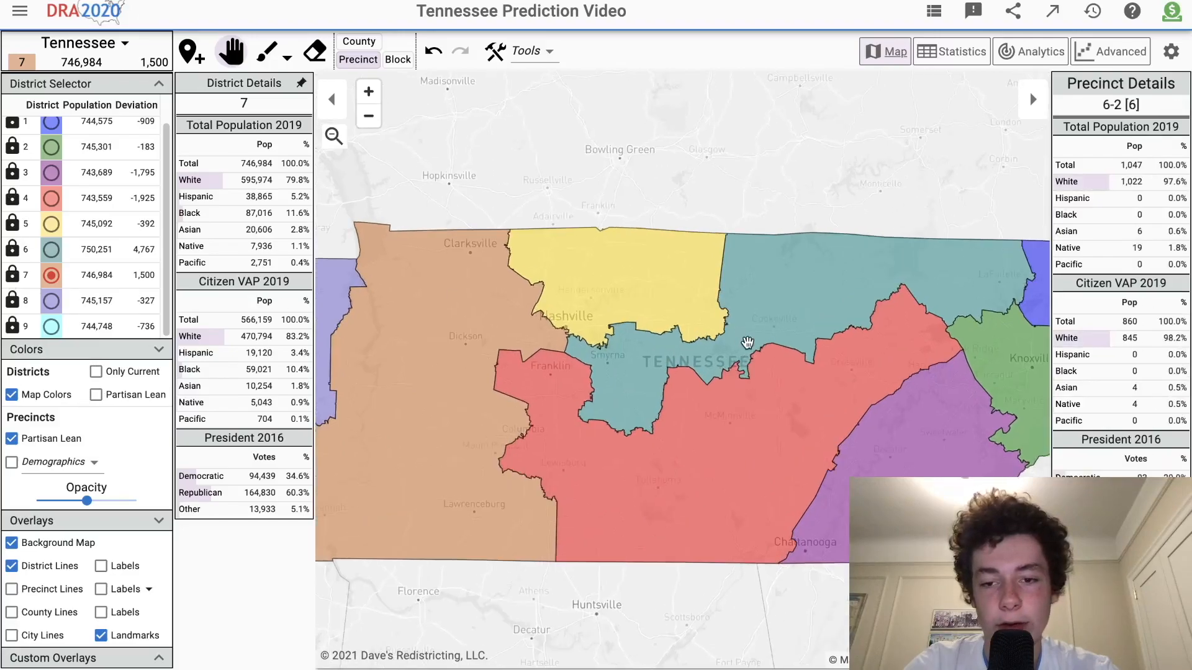
# Compare the new district layout with the Copy of TN 2020 Congressional map around Nashville and central Tennessee.
pyautogui.moveTo(747, 343); pyautogui.dragTo(683, 346)
pyautogui.scroll(-1, 621, 409)
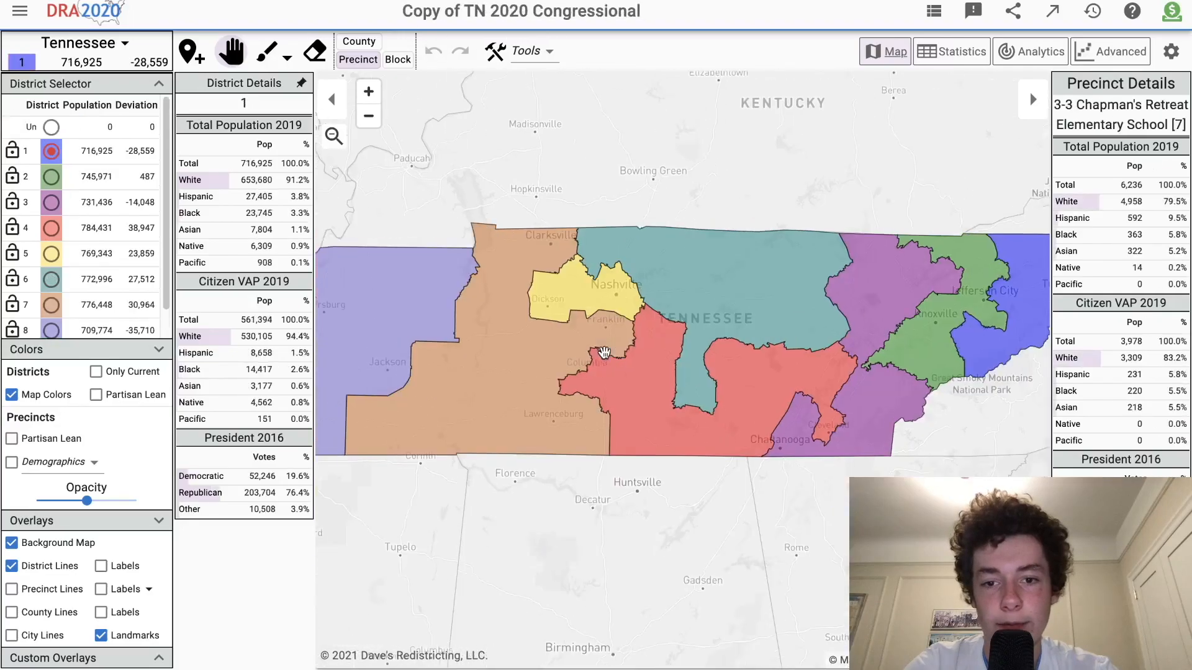
pyautogui.scroll(1, 668, 293)
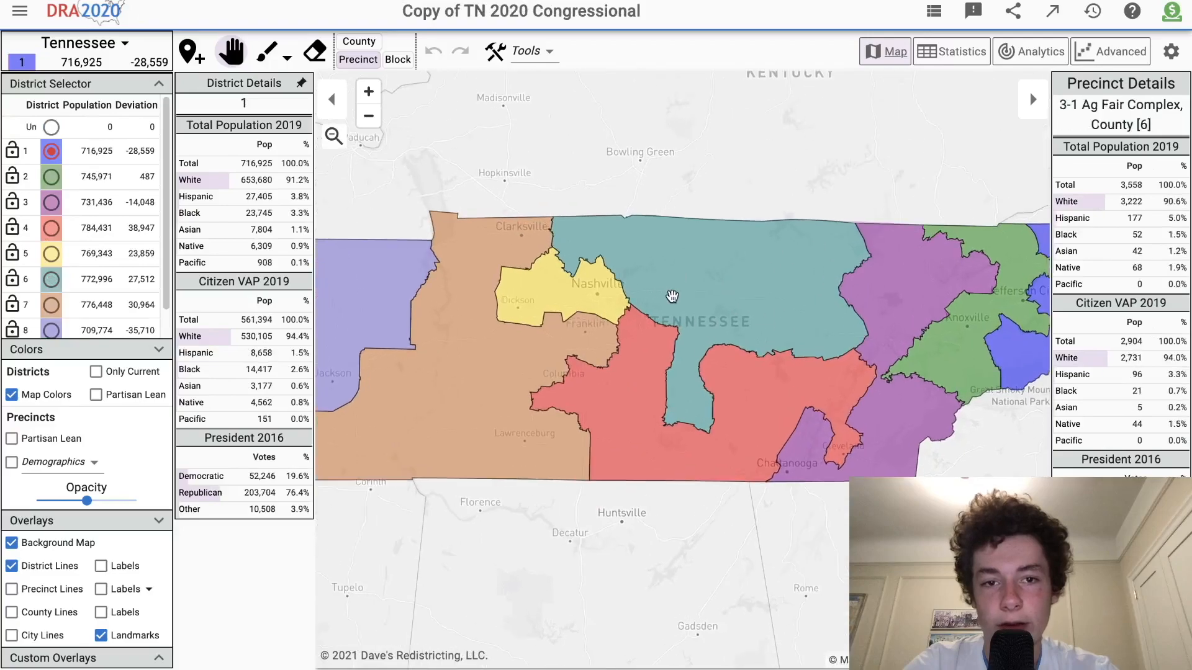
pyautogui.scroll(1, 550, 206)
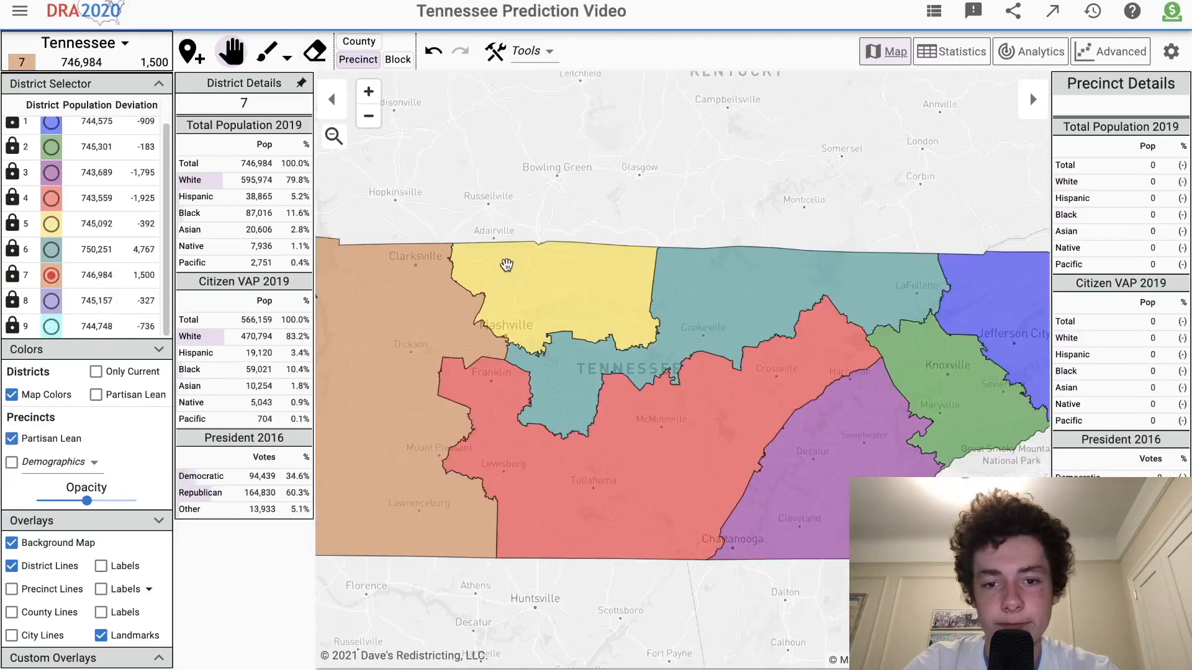
# Unlock districts 4 and 6, make district 6 active, and assign Morgan and Cumberland counties to it from district 4.
pyautogui.scroll(-1, 566, 335)
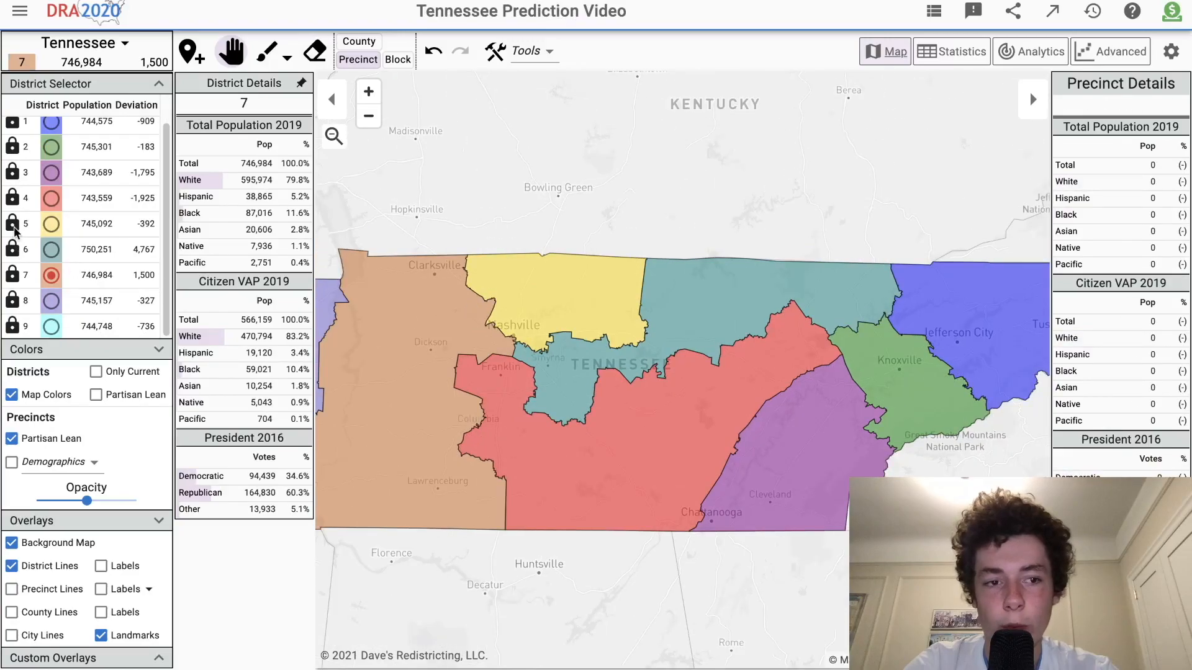
pyautogui.click(51, 200)
pyautogui.press('6')
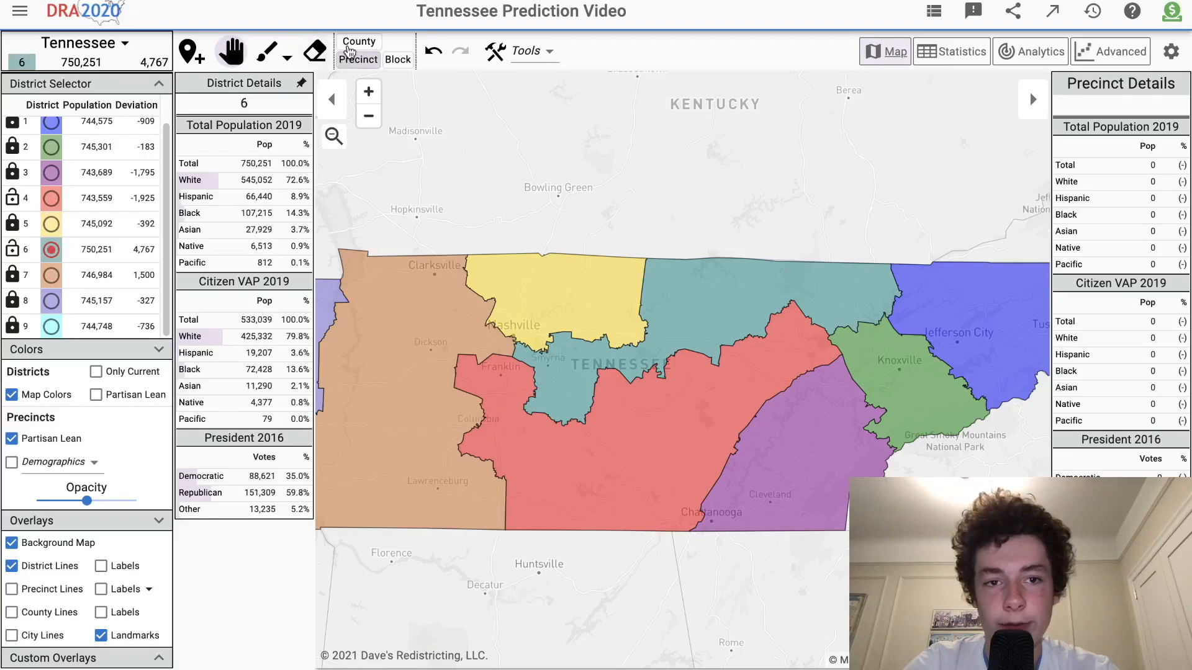
pyautogui.press('d')
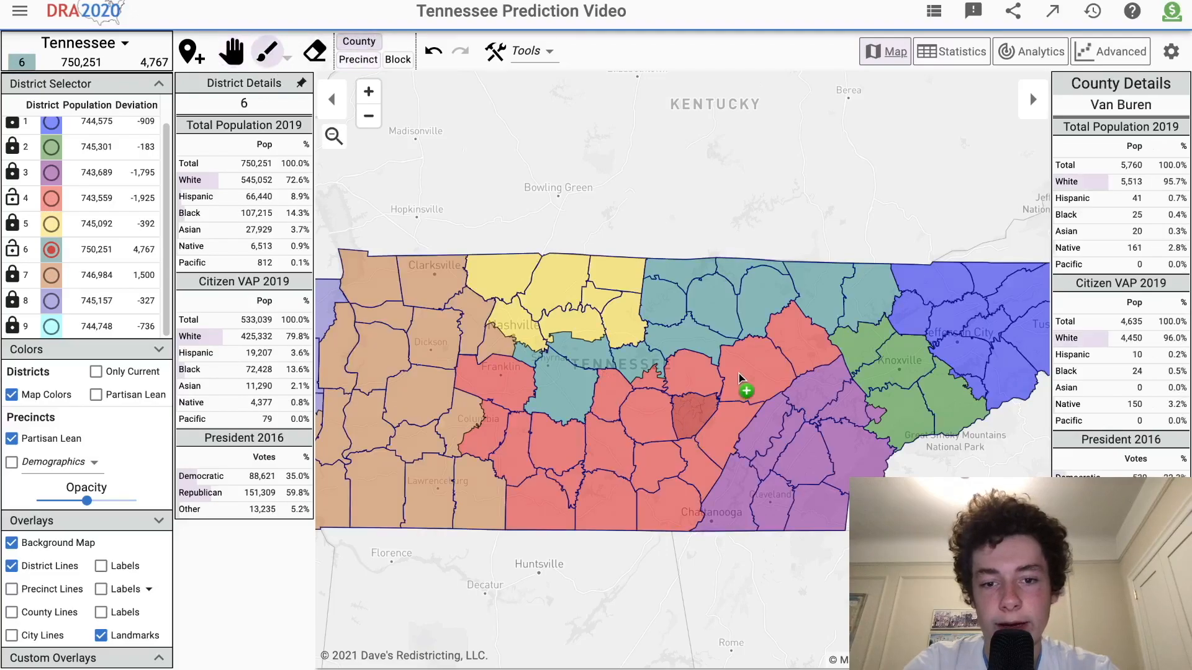
pyautogui.click(764, 366)
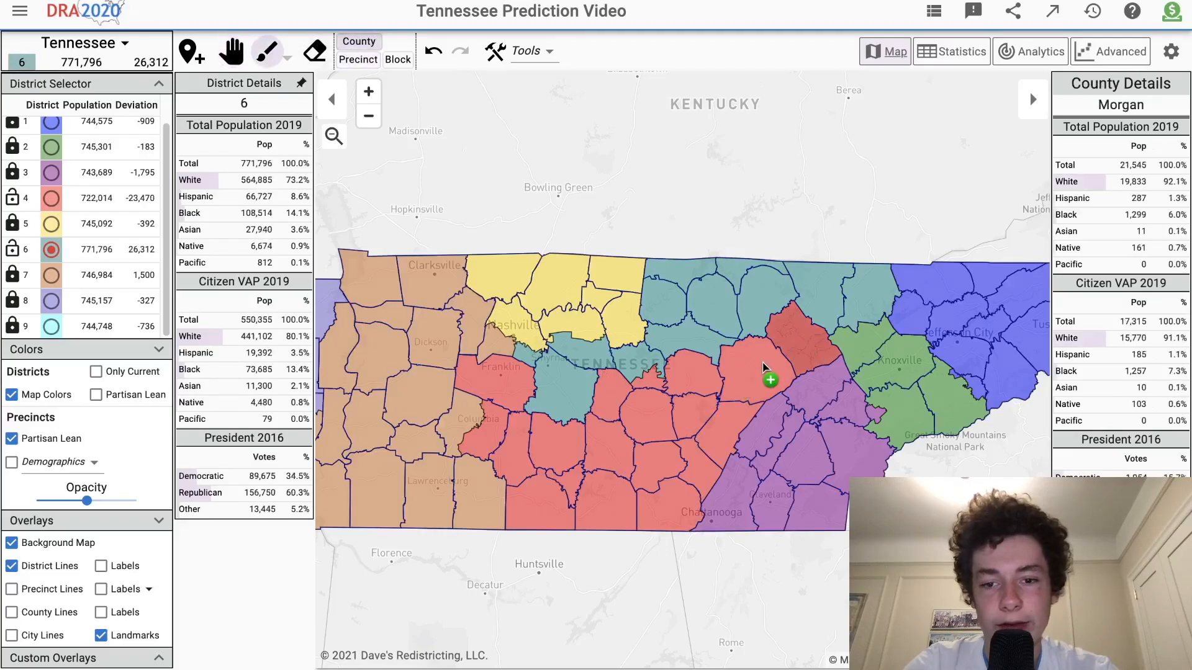
pyautogui.click(764, 366)
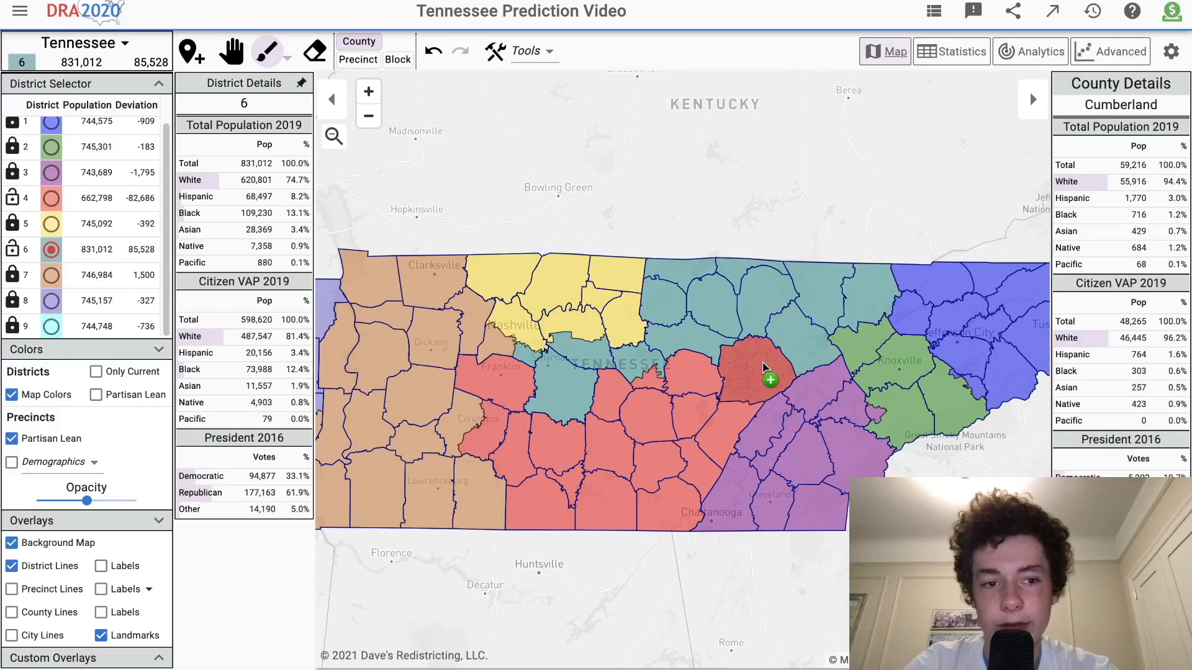
# Assign White County and the remaining district 4 precincts of the split county just west of it to district 6.
pyautogui.click(51, 199)
pyautogui.scroll(5, 550, 405)
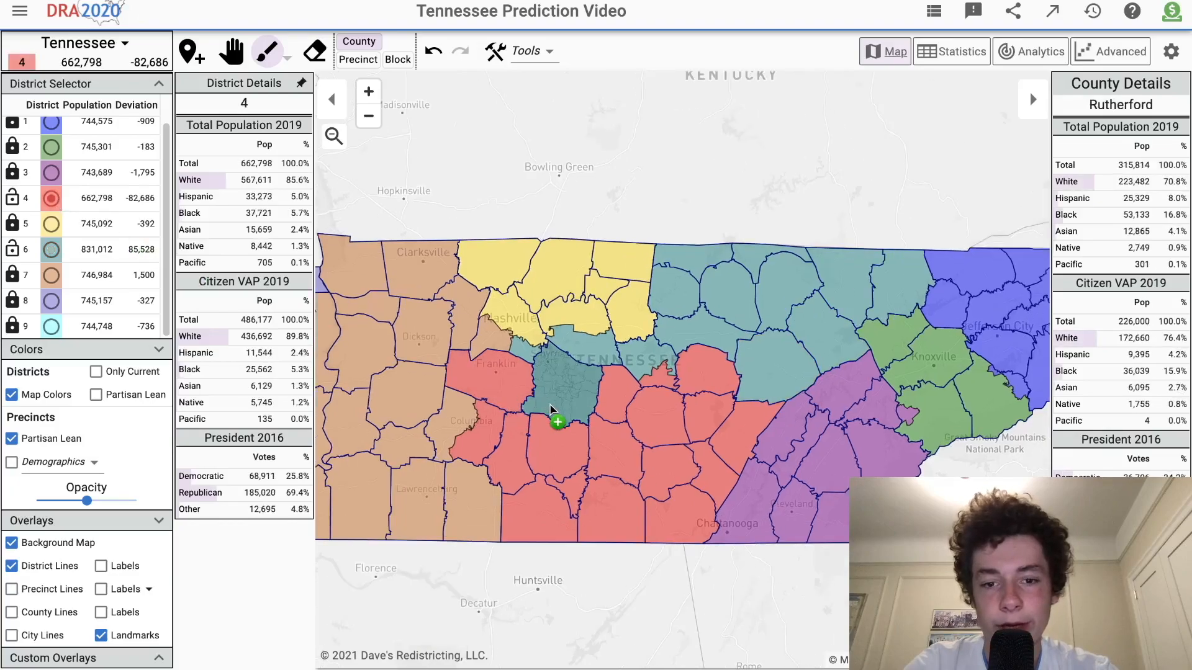
pyautogui.scroll(3, 550, 405)
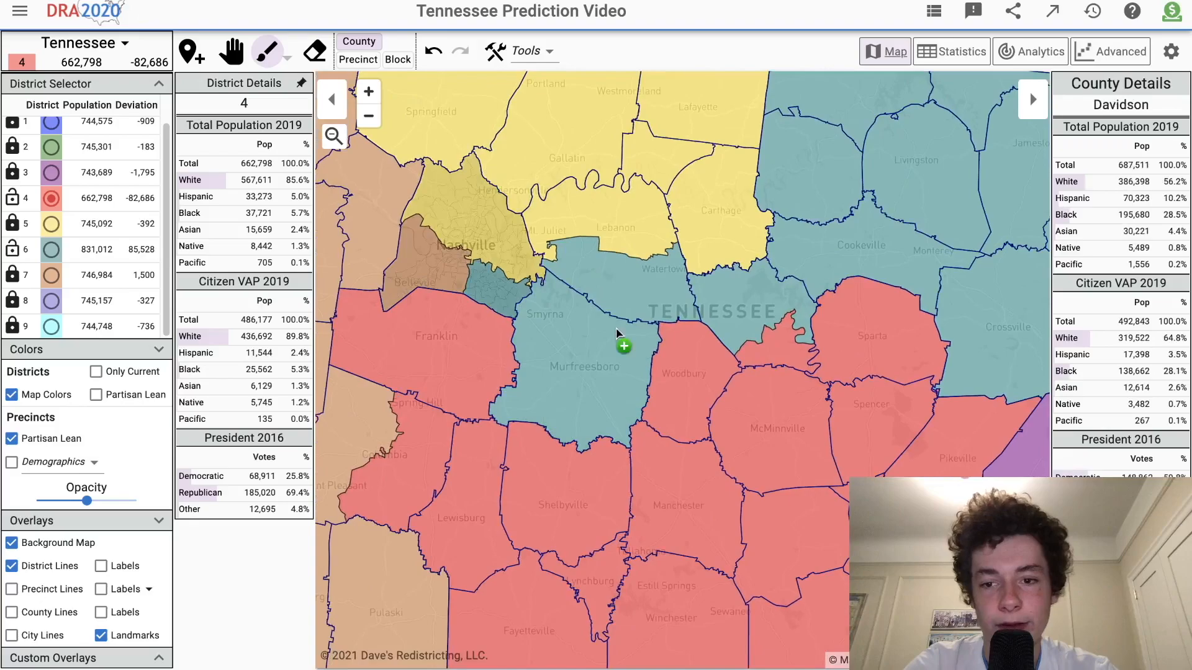
pyautogui.scroll(-3, 601, 396)
pyautogui.click(50, 250)
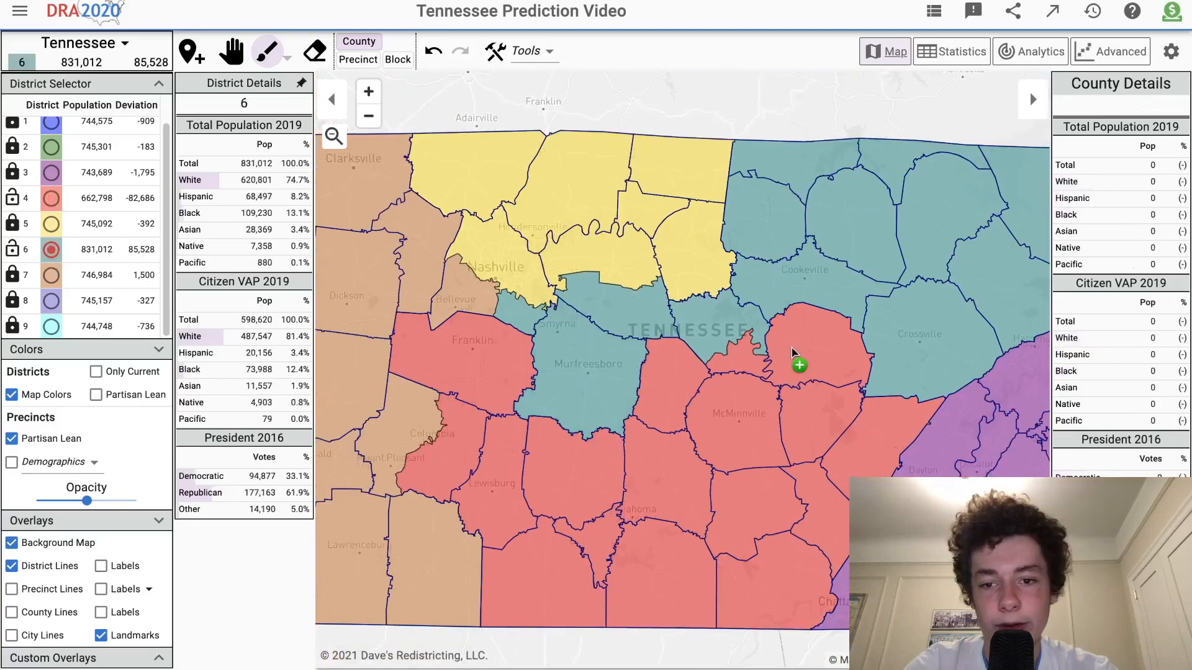
pyautogui.click(792, 352)
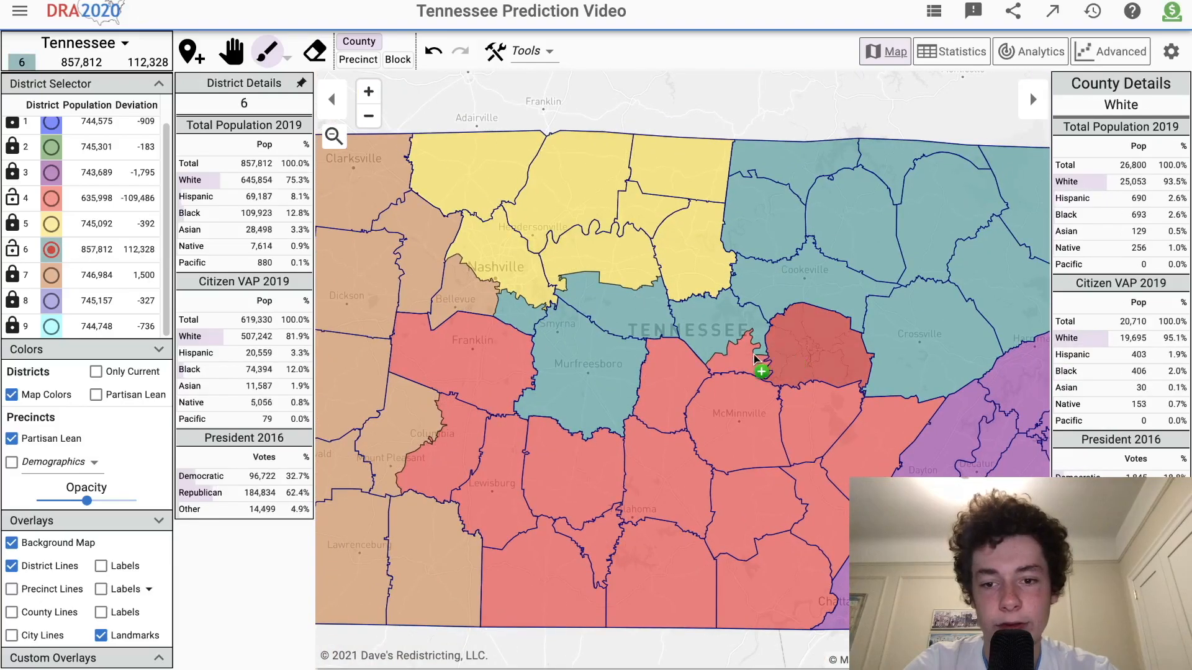
pyautogui.click(358, 59)
pyautogui.scroll(-5, 543, 409)
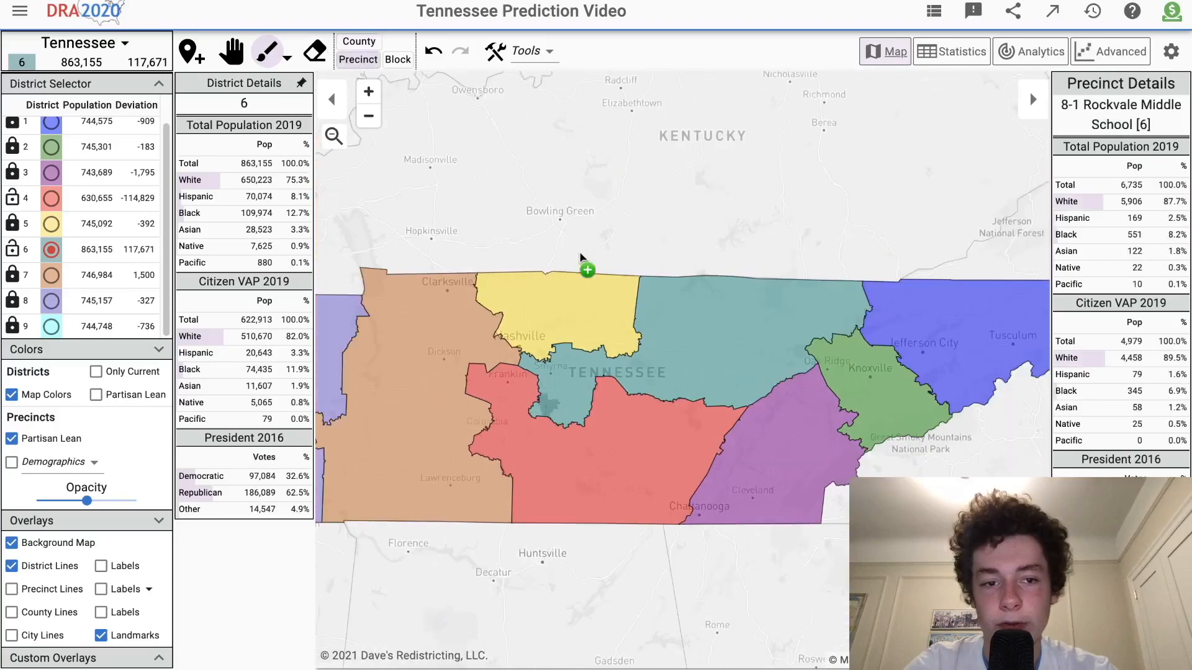
# Make district 4 active and assign it the southern Rutherford County precincts around Murfreesboro, balancing its population with district 6.
pyautogui.scroll(3, 568, 369)
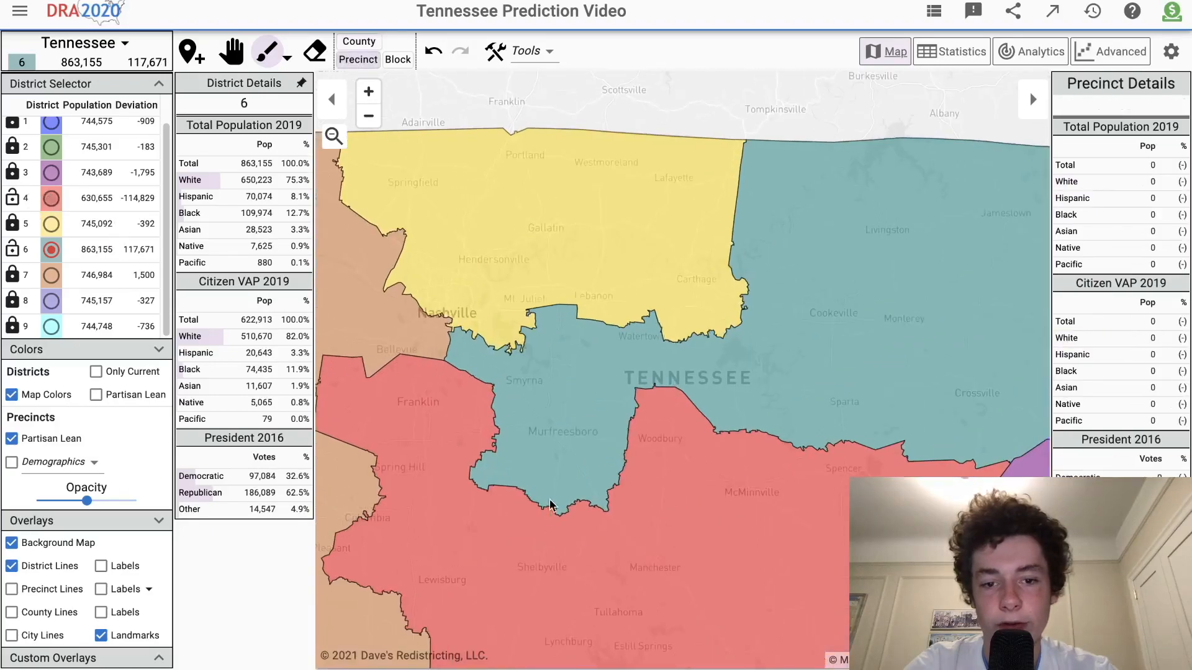
pyautogui.press('4')
pyautogui.scroll(3, 538, 493)
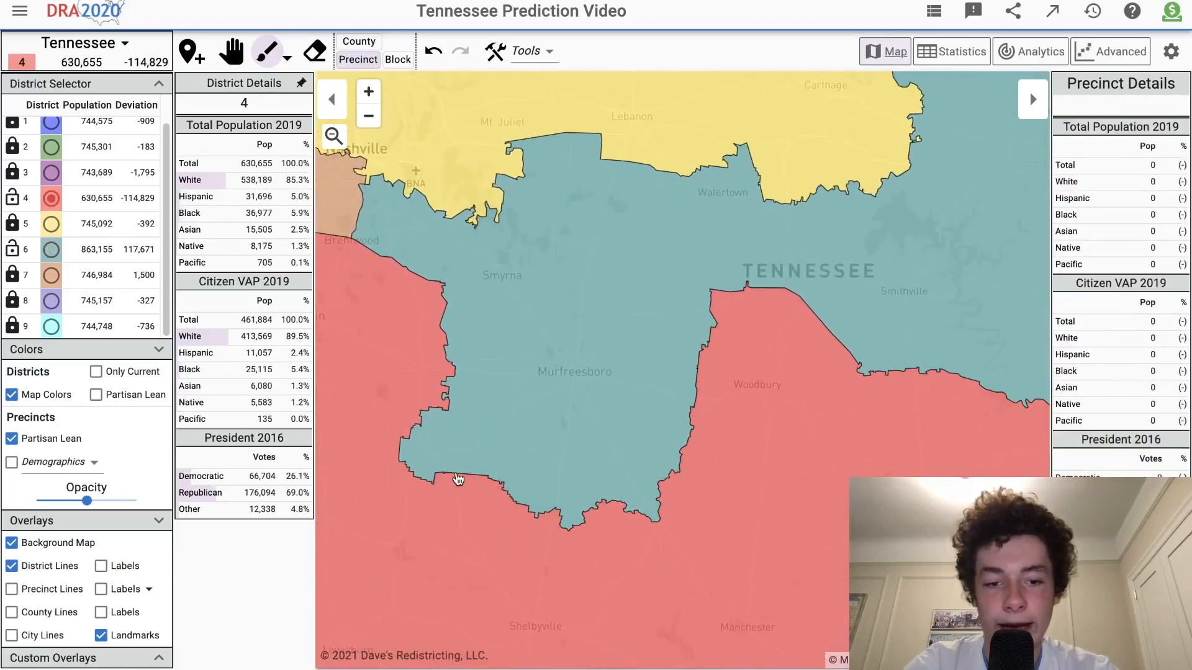
pyautogui.moveTo(423, 456); pyautogui.dragTo(642, 491)
pyautogui.moveTo(540, 436); pyautogui.dragTo(544, 439)
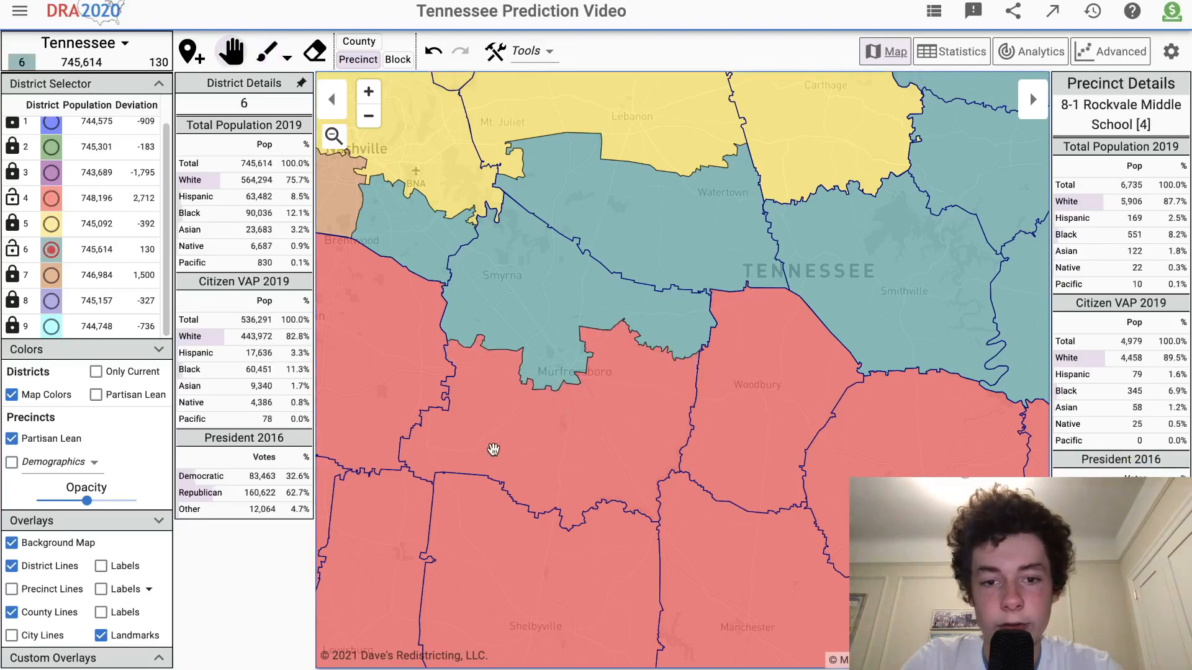
# Hide the county lines and color the districts by aggregate partisan lean.
pyautogui.scroll(-2, 492, 447)
pyautogui.click(11, 613)
pyautogui.scroll(-3, 565, 426)
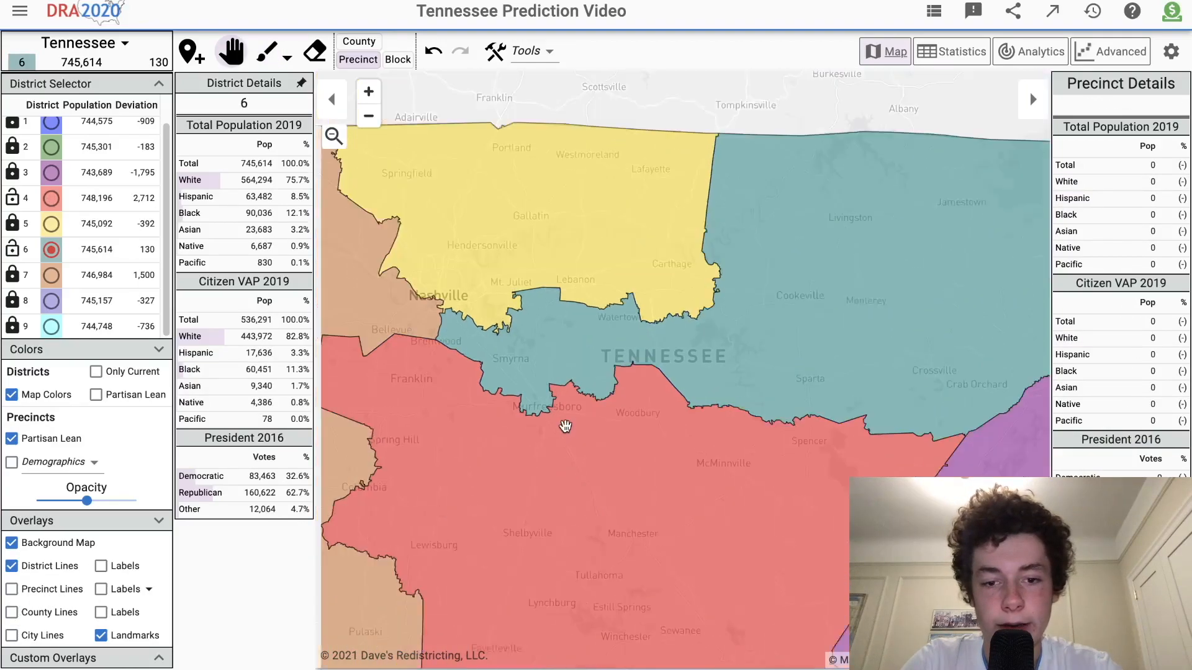
pyautogui.click(104, 398)
pyautogui.scroll(-2, 597, 400)
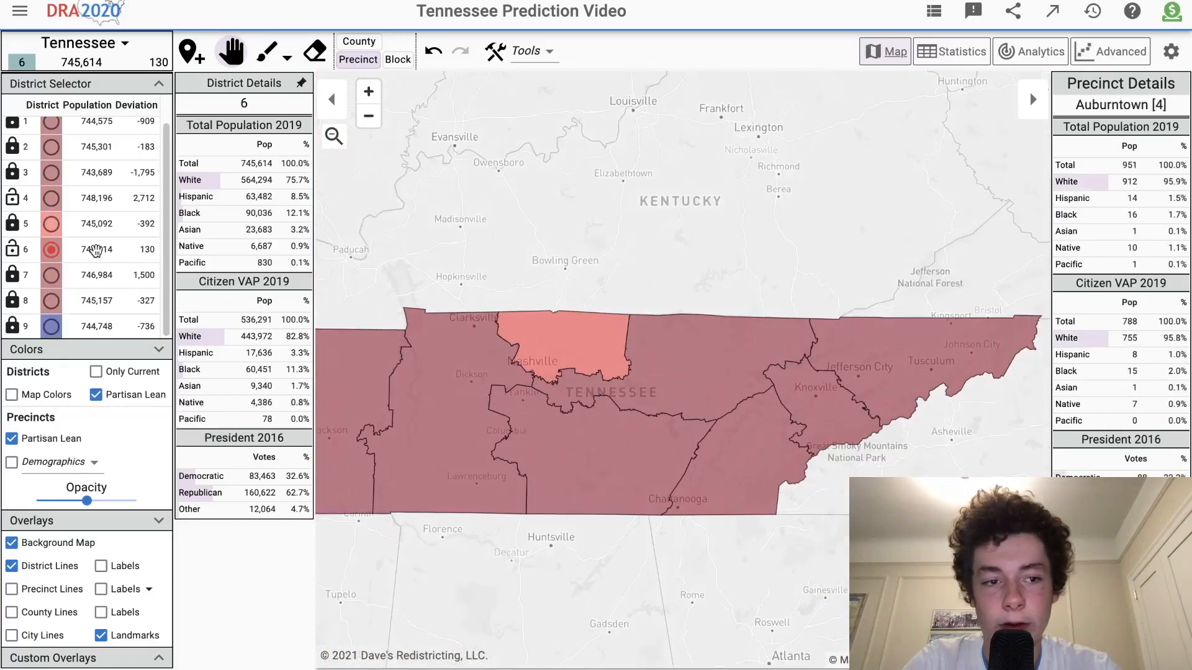
# Lock districts 4 and 6 and make district 5 active to view its details.
pyautogui.click(51, 225)
pyautogui.scroll(-2, 616, 400)
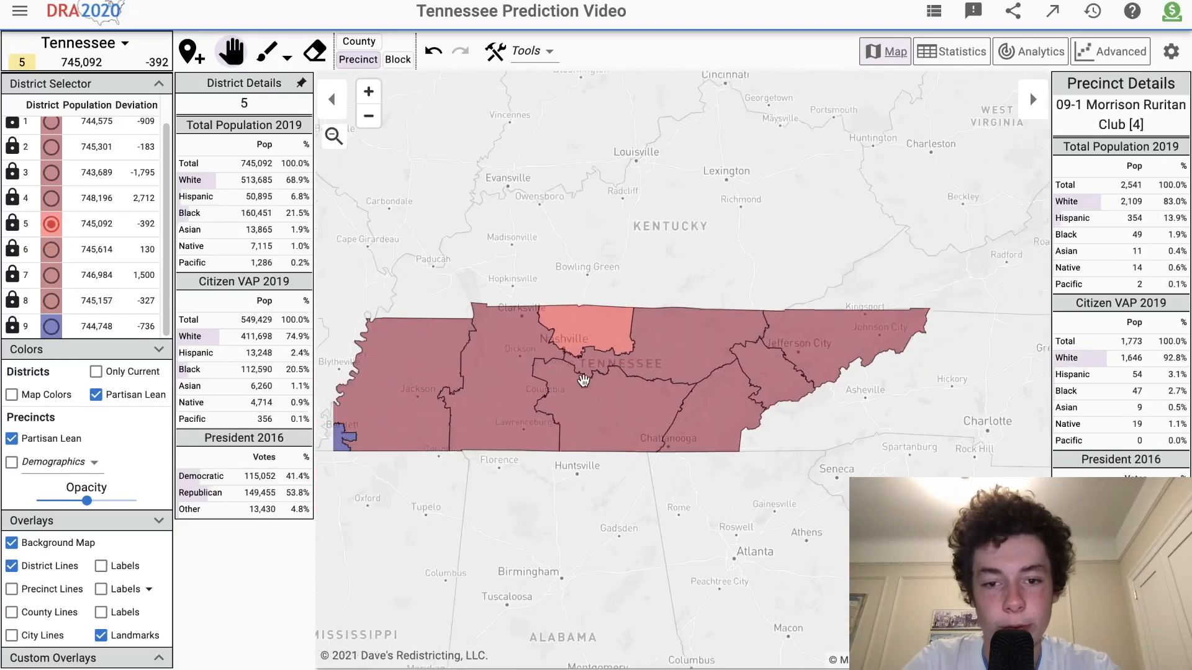
pyautogui.scroll(2, 532, 372)
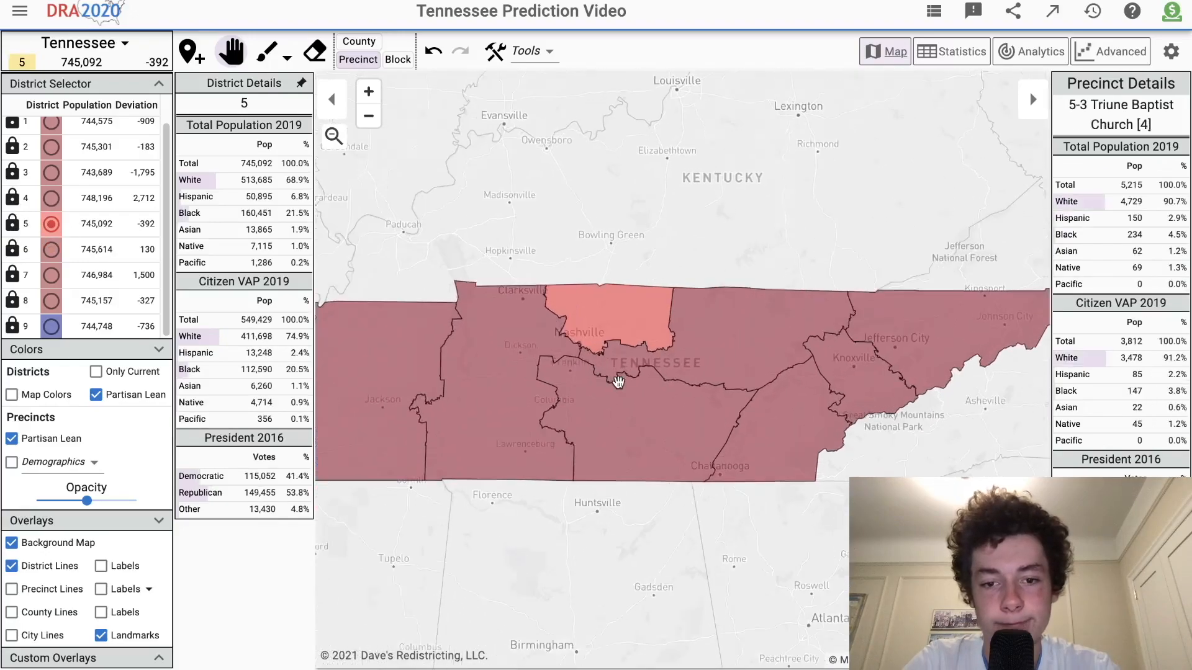
pyautogui.scroll(3, 574, 366)
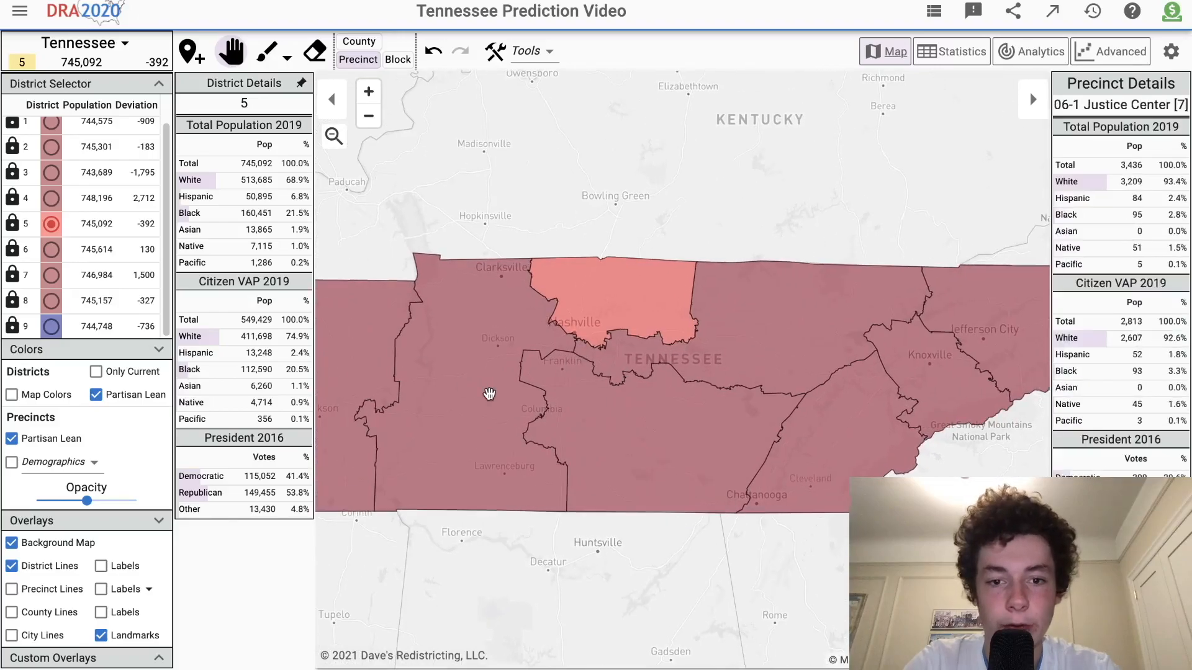
# Compare the precinct-level partisan lean around Nashville with the aggregate partisan lean of the districts.
pyautogui.click(93, 403)
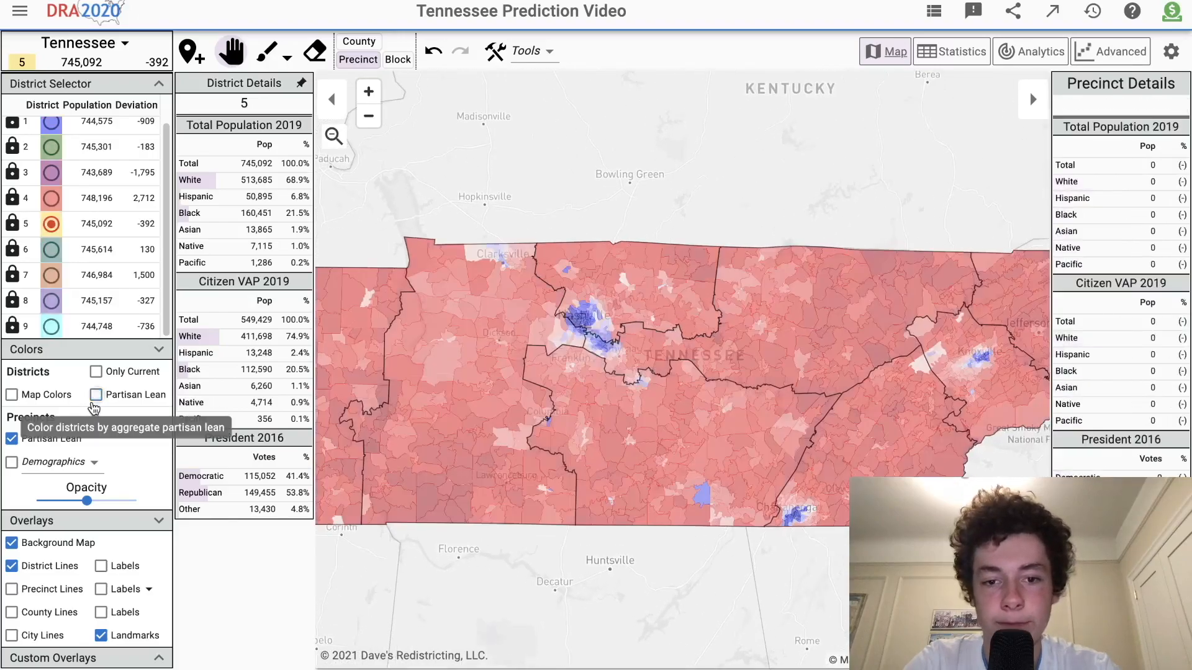
pyautogui.scroll(3, 564, 292)
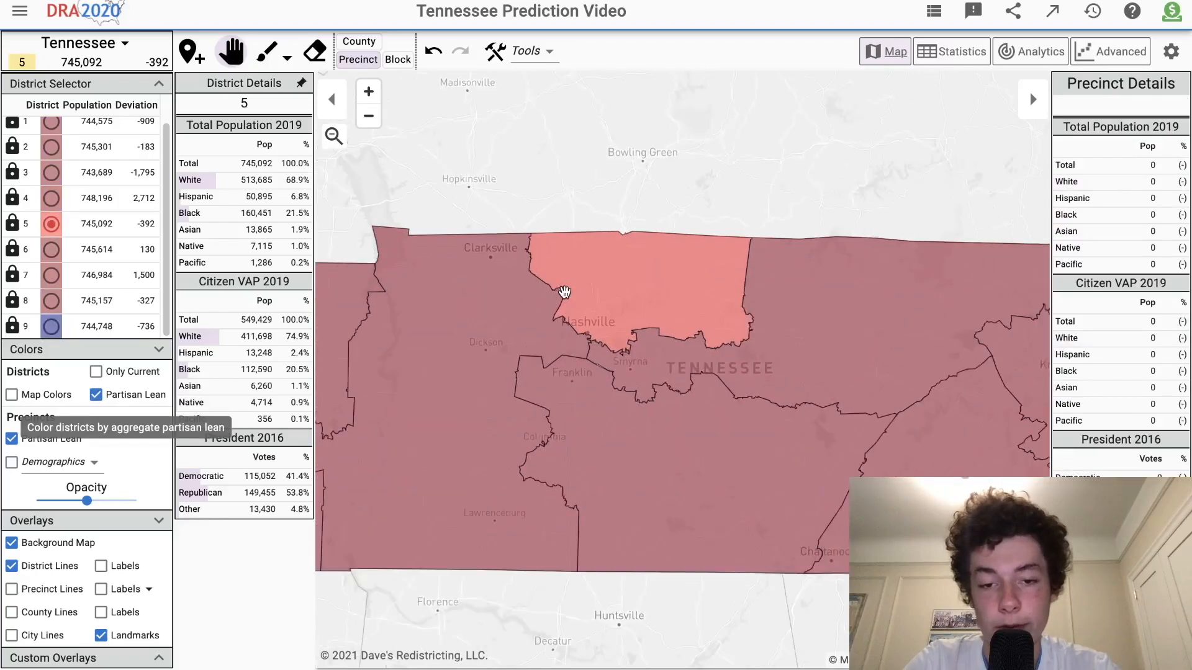
pyautogui.click(97, 397)
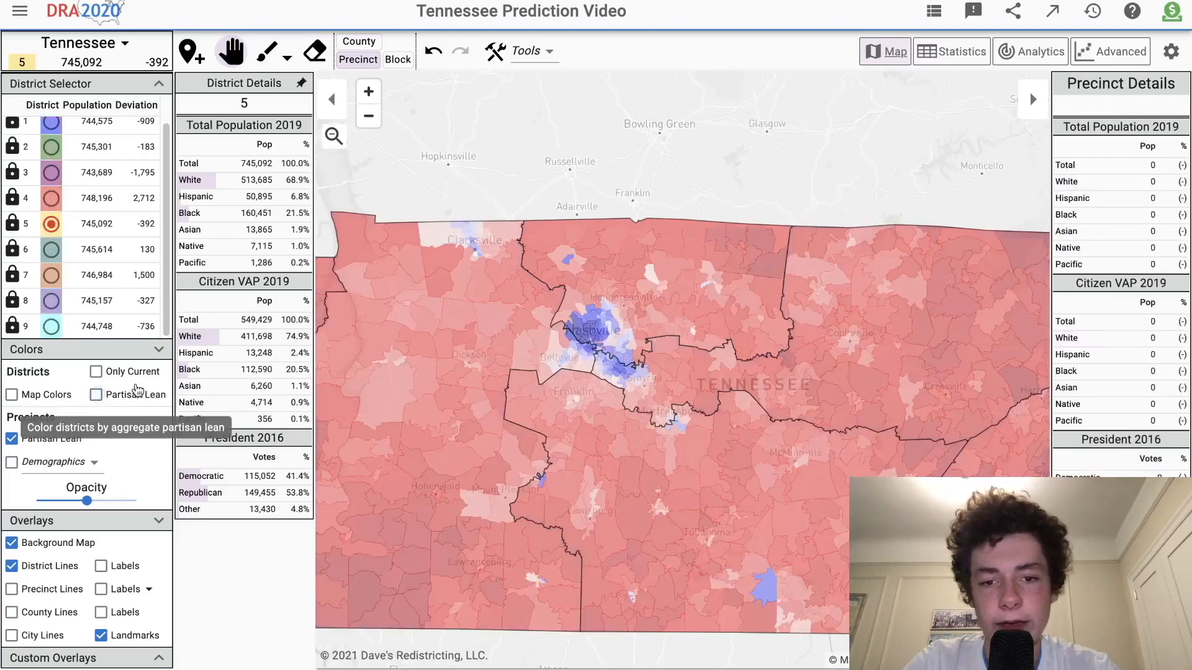
pyautogui.scroll(3, 587, 335)
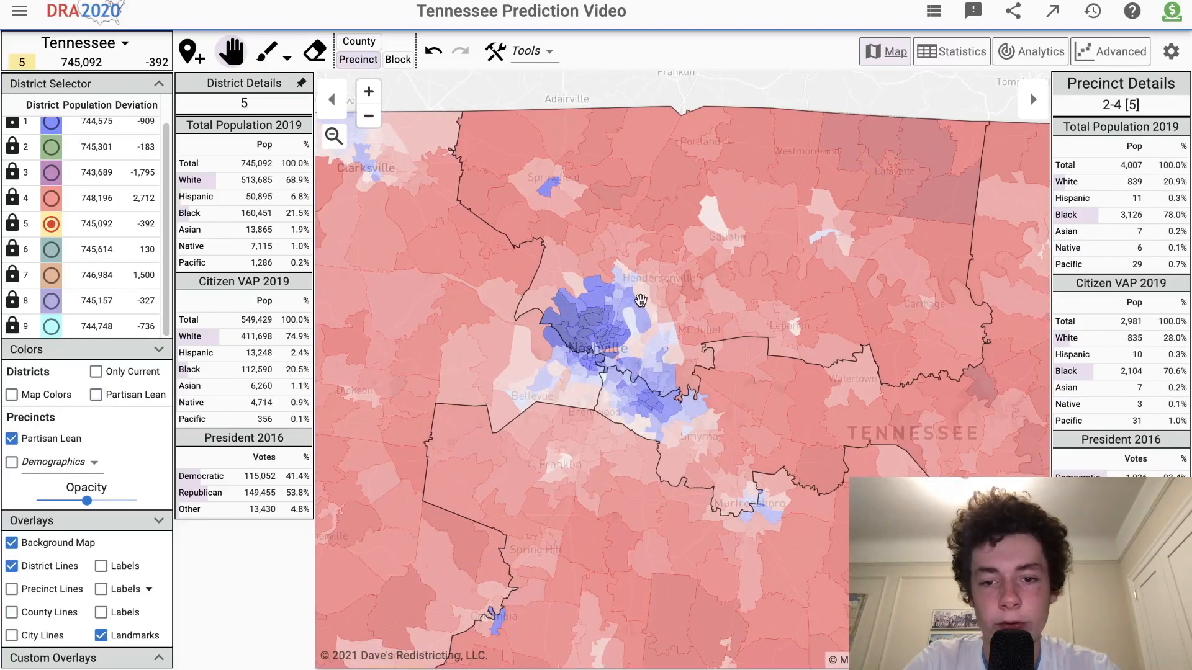
pyautogui.click(96, 395)
pyautogui.scroll(-2, 522, 437)
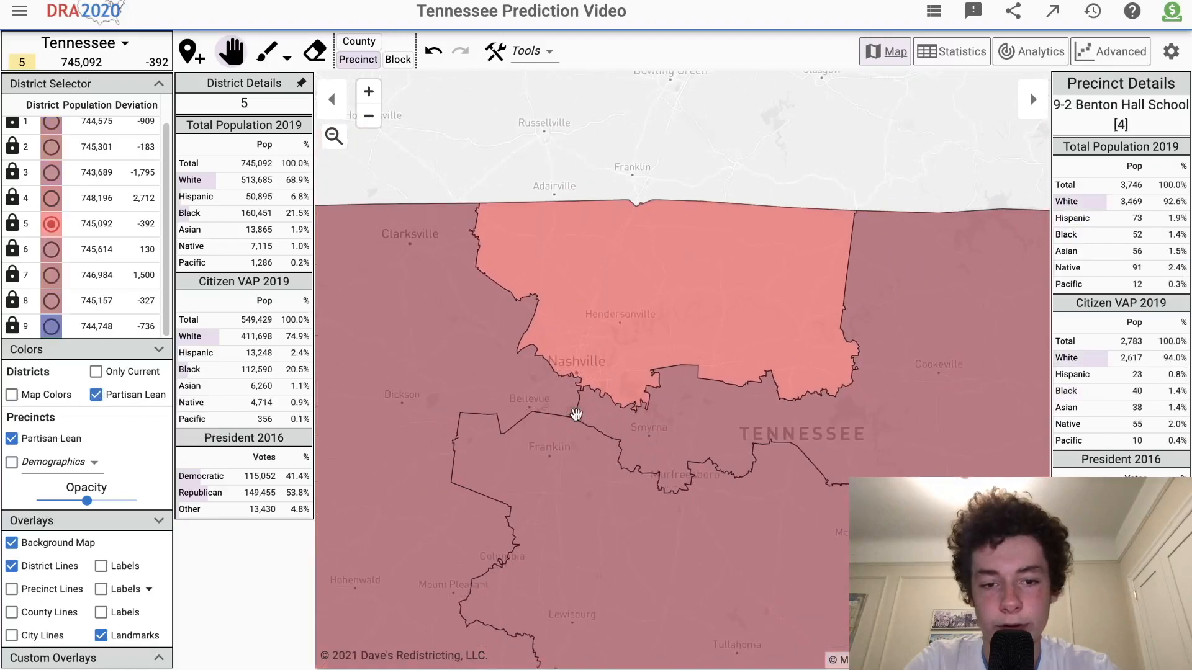
pyautogui.scroll(-1, 575, 412)
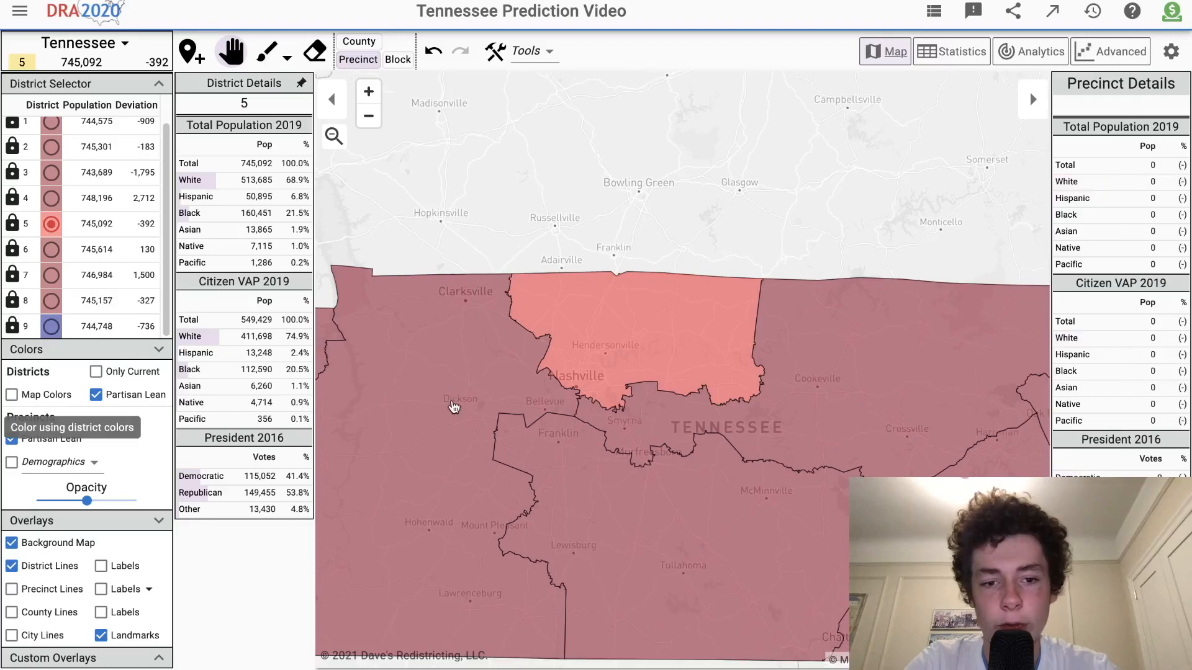
# Show the district map colors again and review the layout around Nashville at county and precinct level.
pyautogui.click(12, 394)
pyautogui.scroll(1, 571, 373)
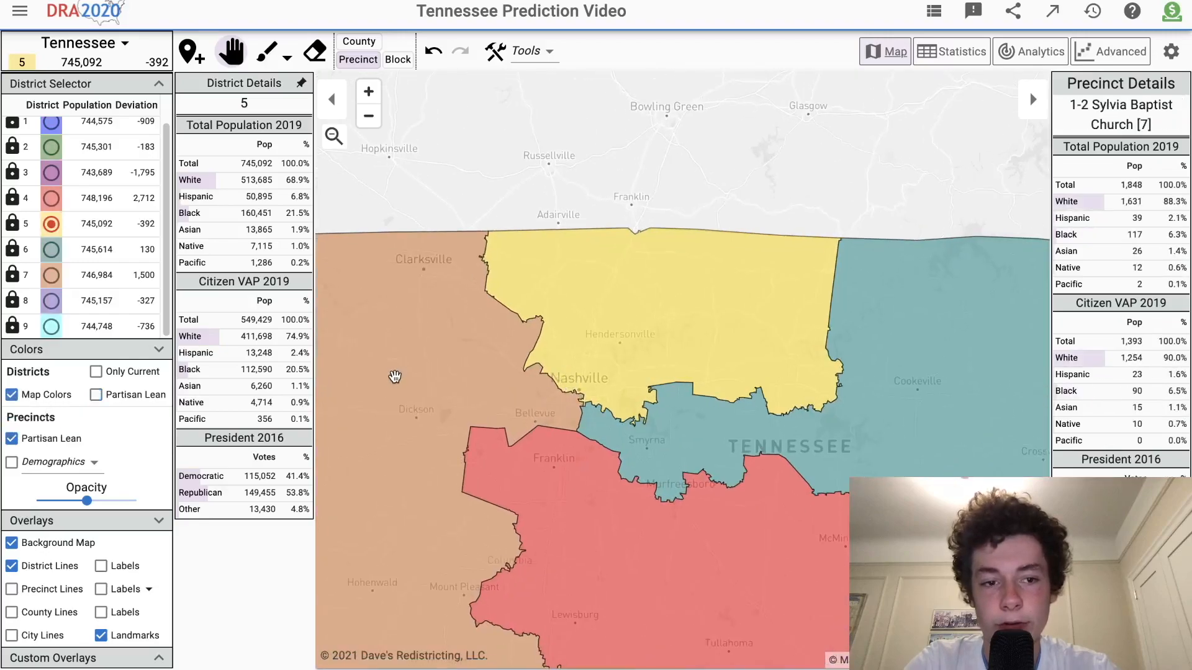
pyautogui.scroll(-2, 698, 401)
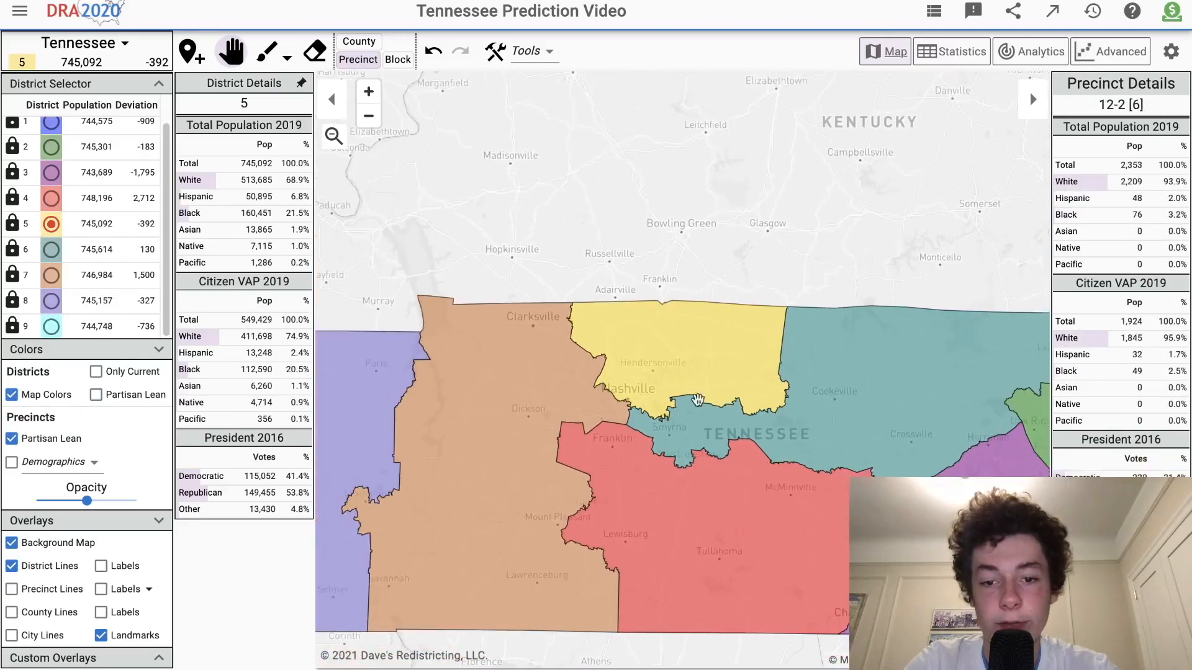
pyautogui.moveTo(698, 400); pyautogui.dragTo(668, 366)
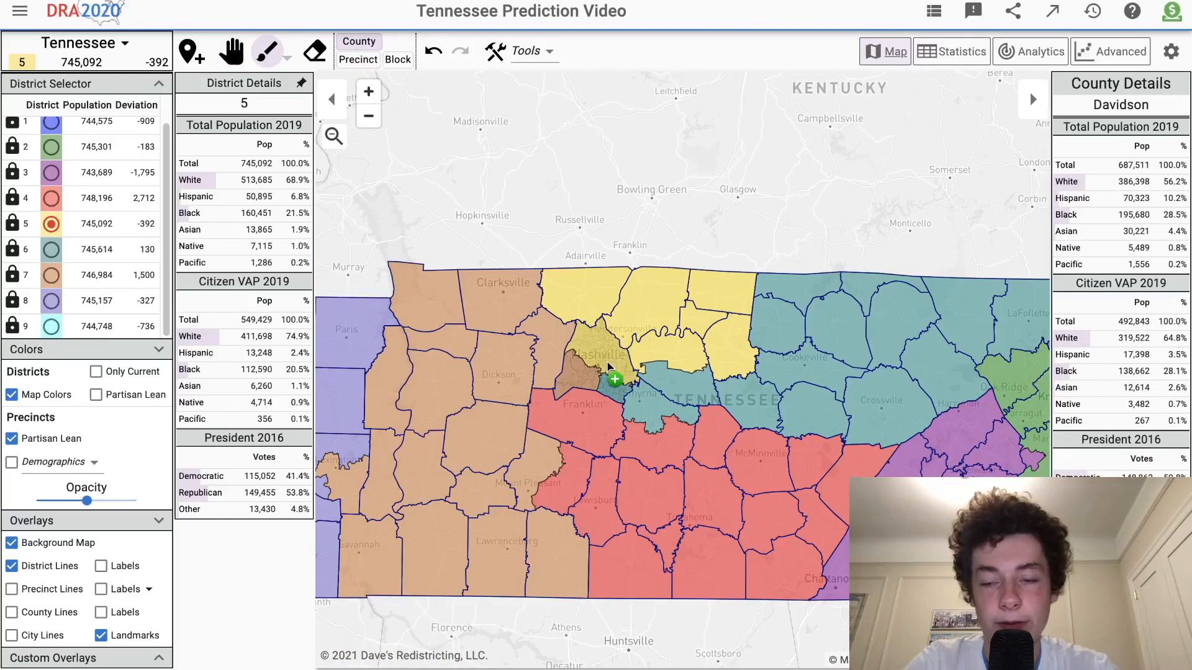
pyautogui.click(358, 59)
pyautogui.scroll(-5, 630, 237)
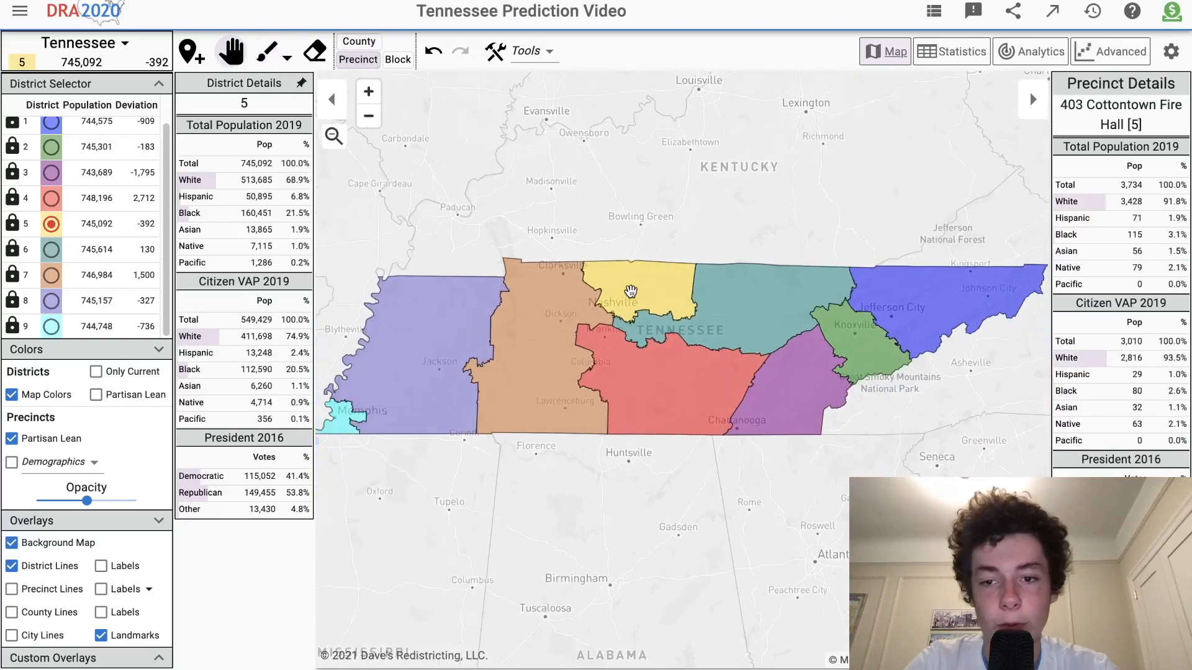
# Color the districts statewide by aggregate partisan lean and make the unassigned entry active.
pyautogui.click(106, 397)
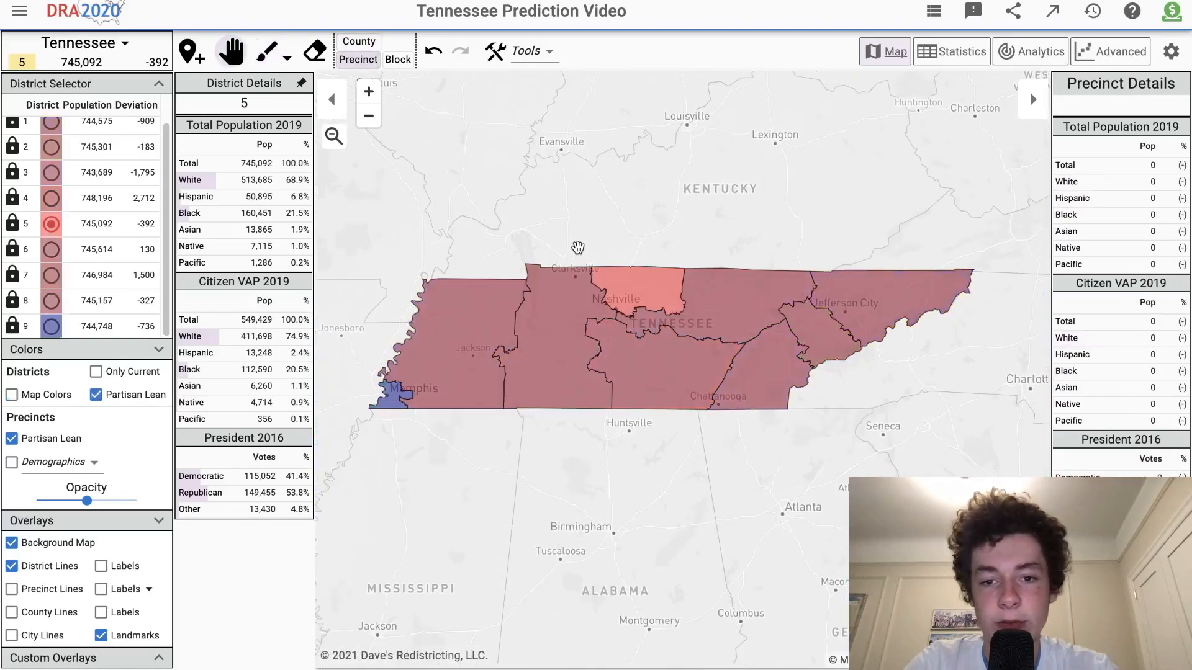
pyautogui.scroll(2, 572, 234)
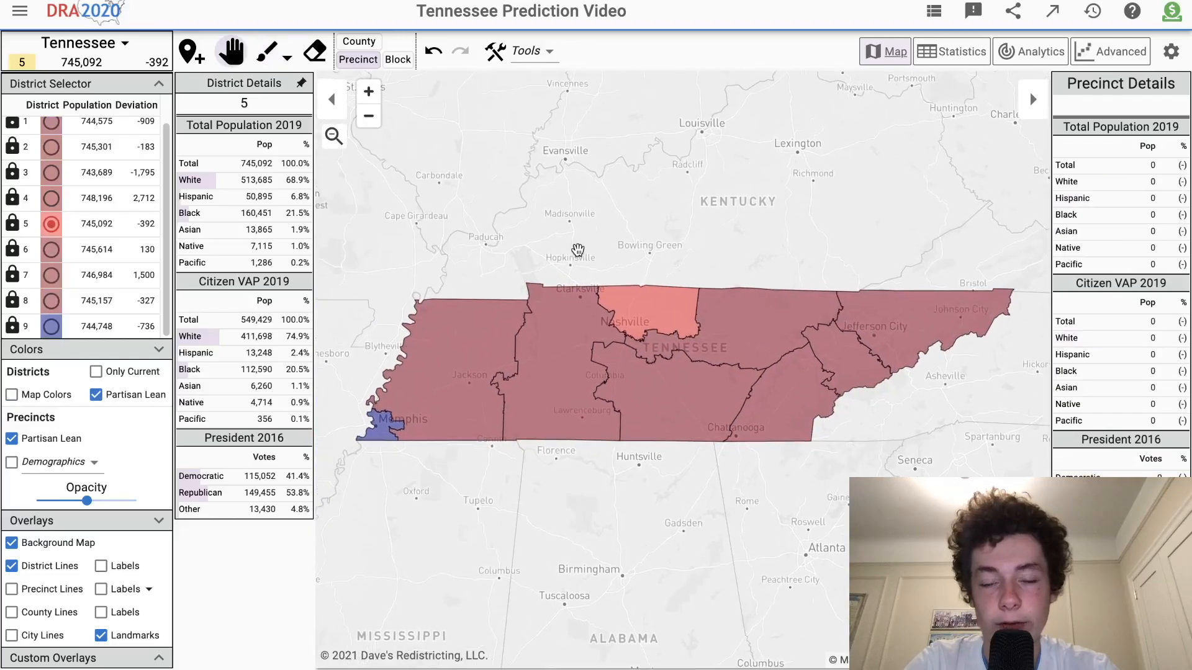
pyautogui.scroll(1, 52, 238)
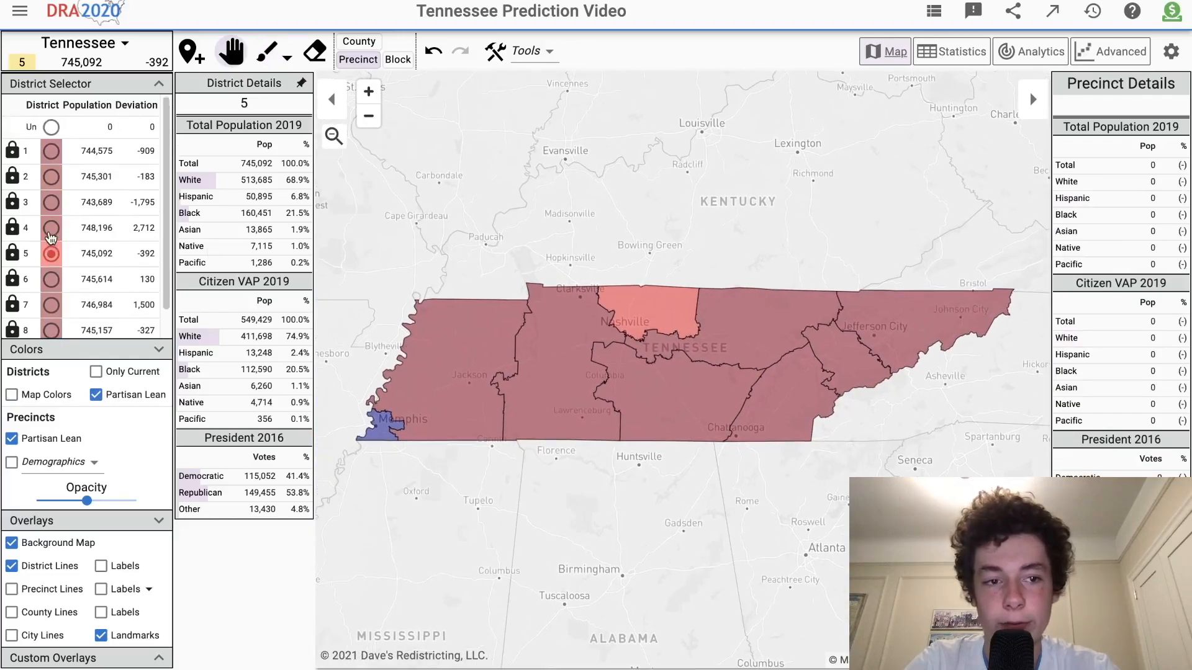
pyautogui.click(50, 127)
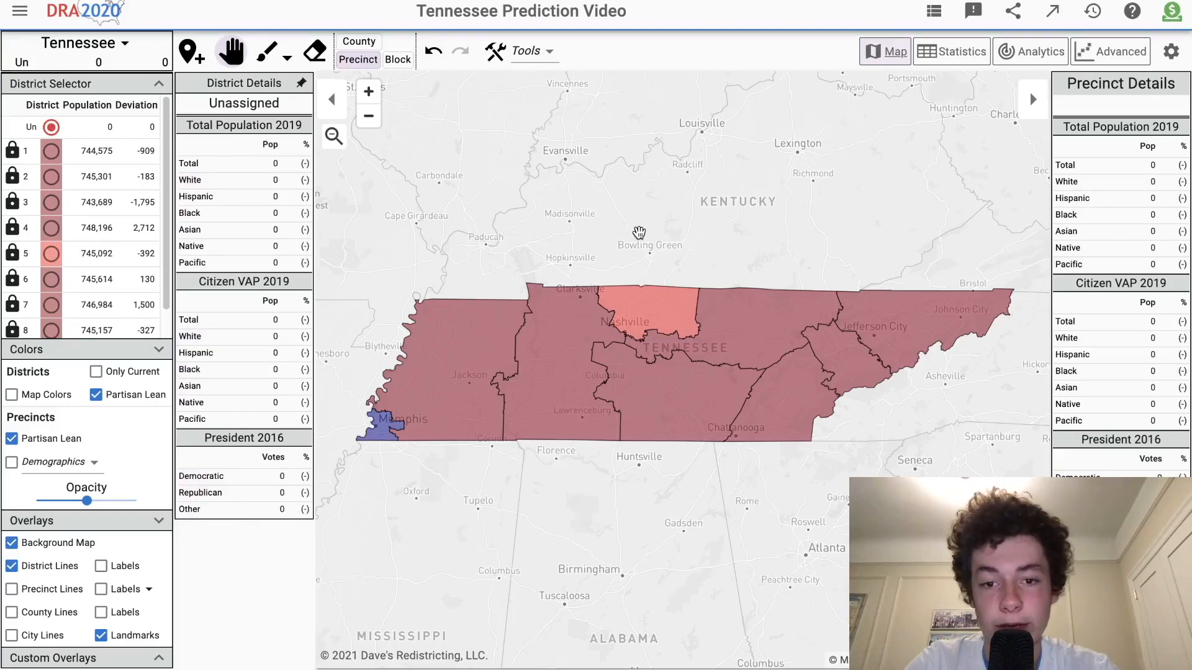
pyautogui.moveTo(639, 233); pyautogui.dragTo(639, 244)
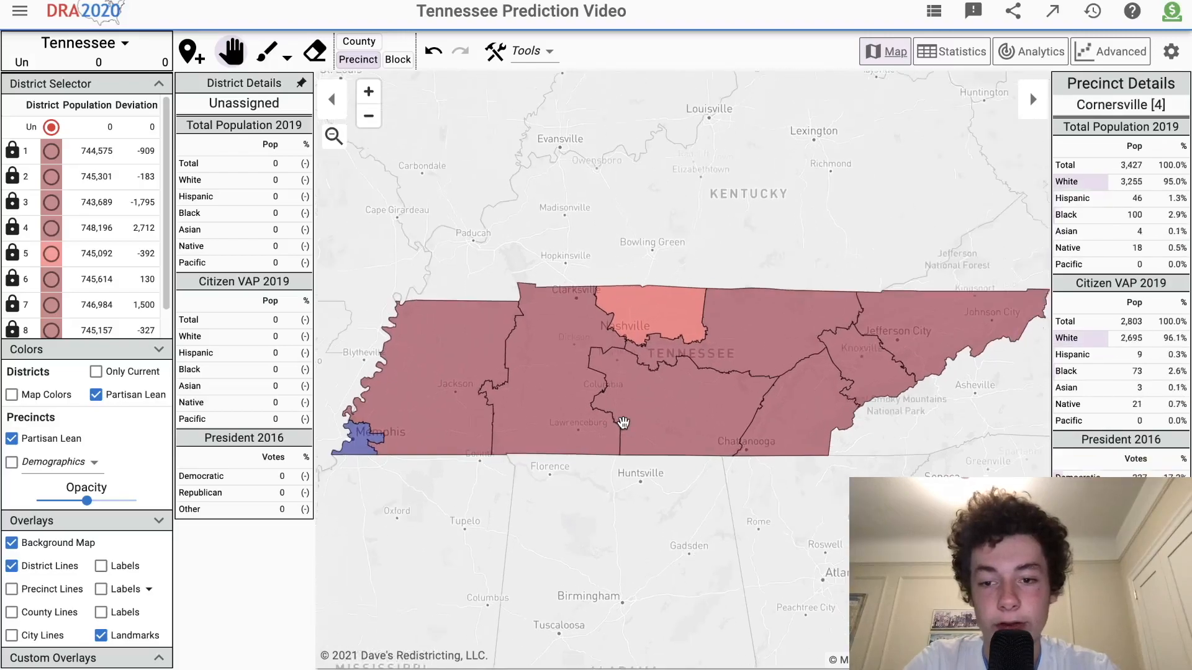
pyautogui.scroll(1, 623, 423)
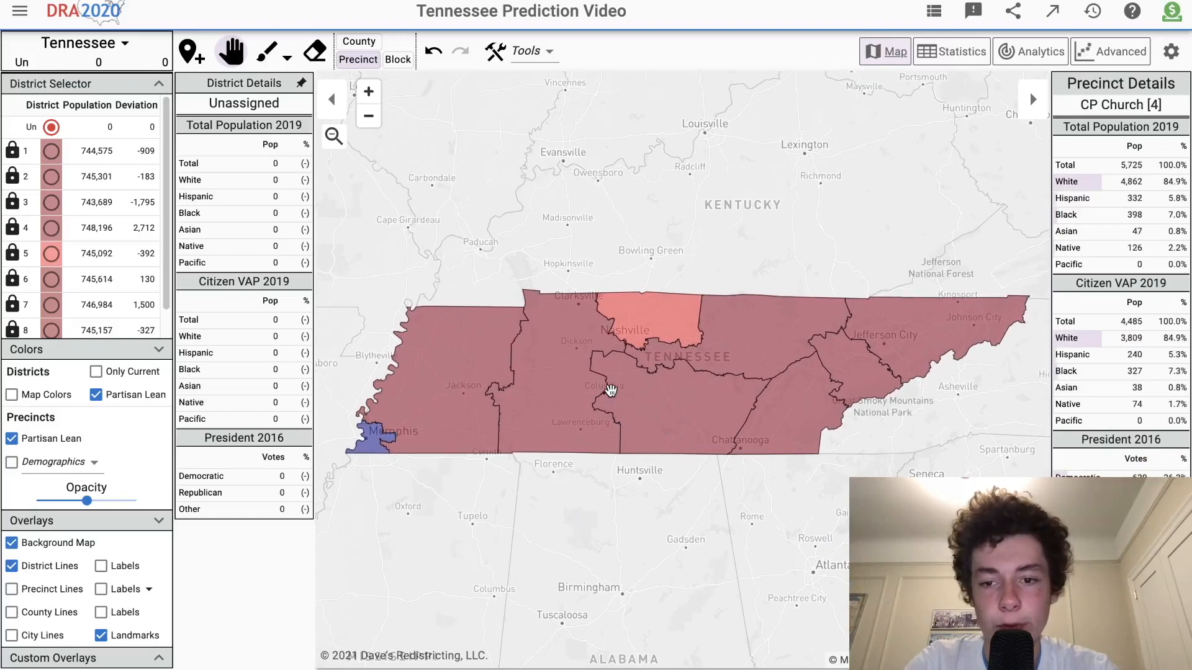
pyautogui.scroll(-1, 611, 390)
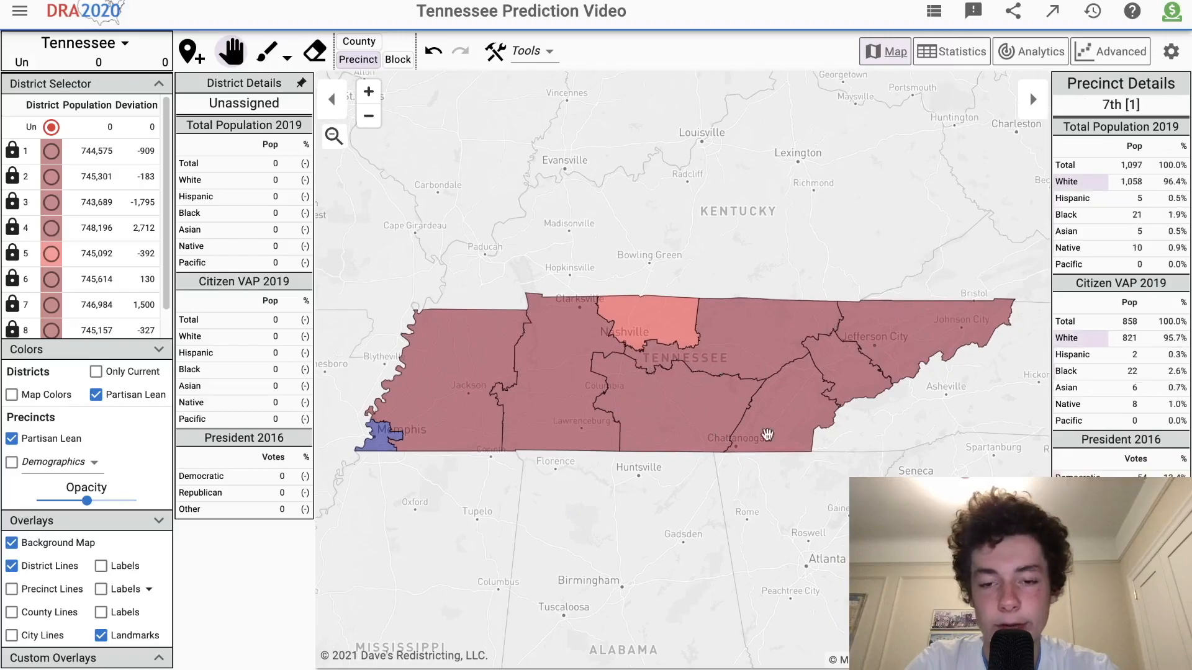